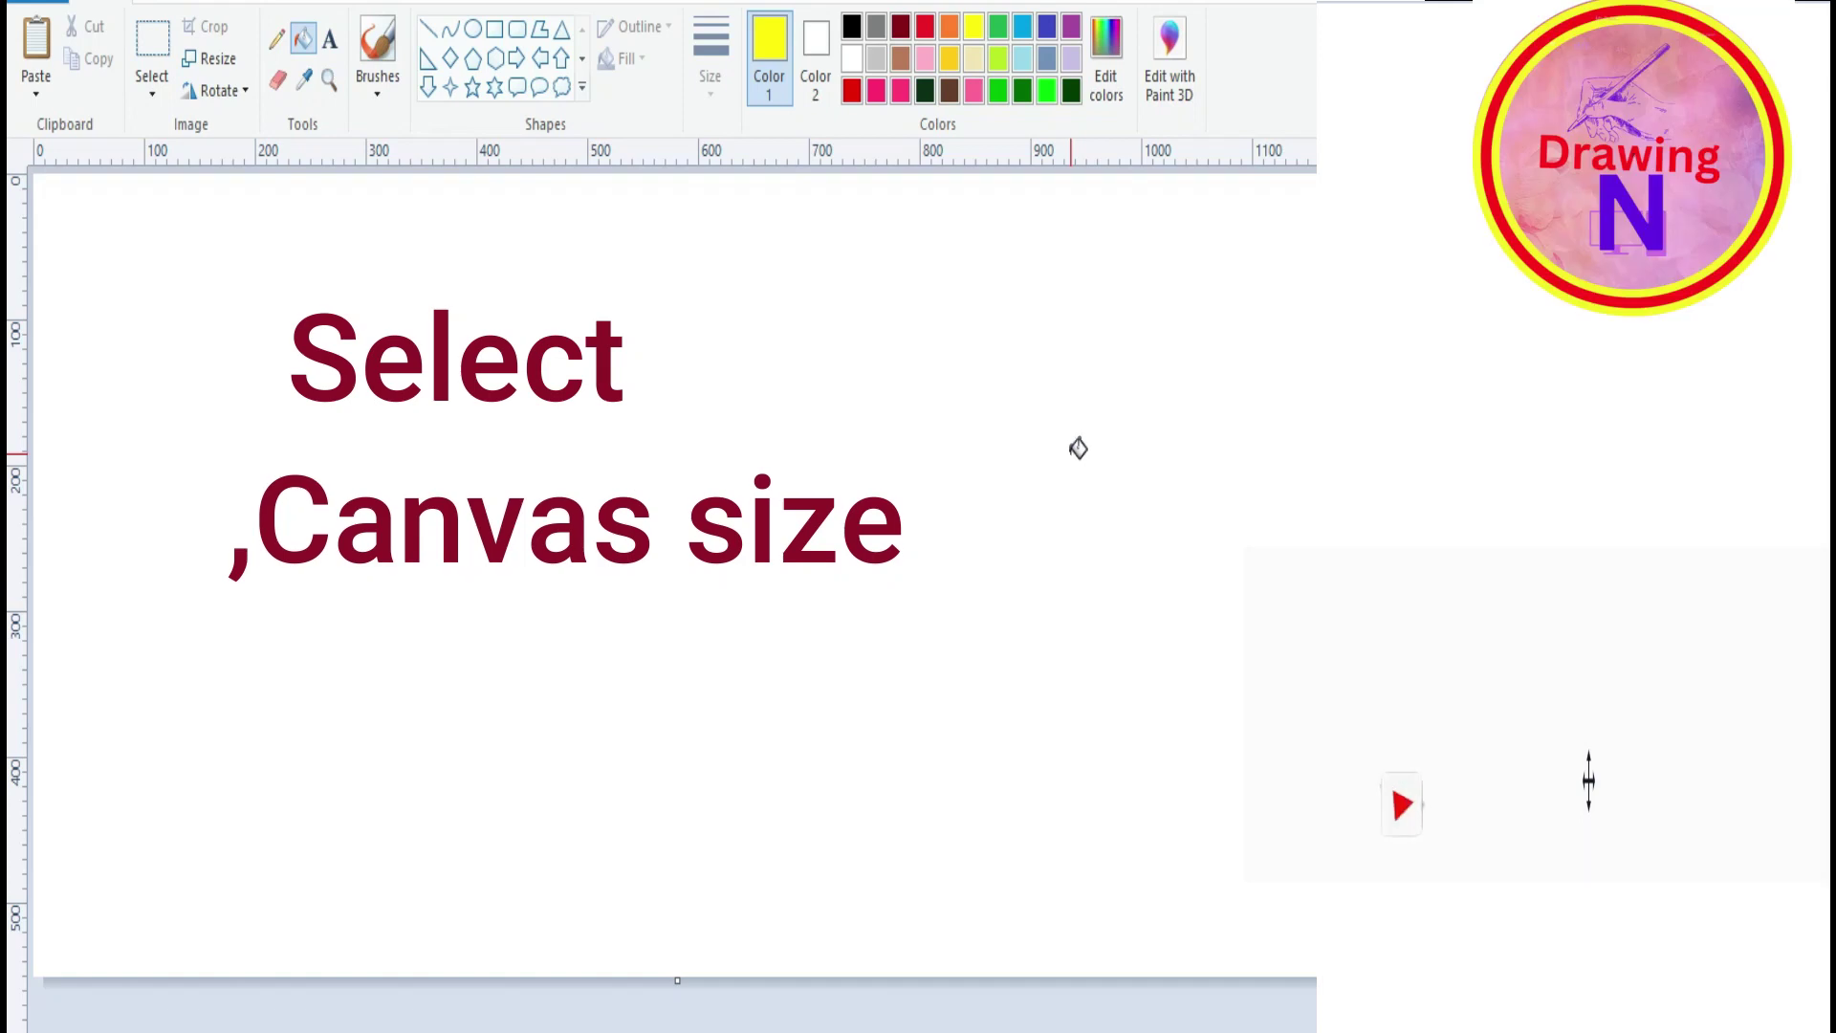
- Draw red straight rays from one left-edge point out to the top and right edges
click(428, 33)
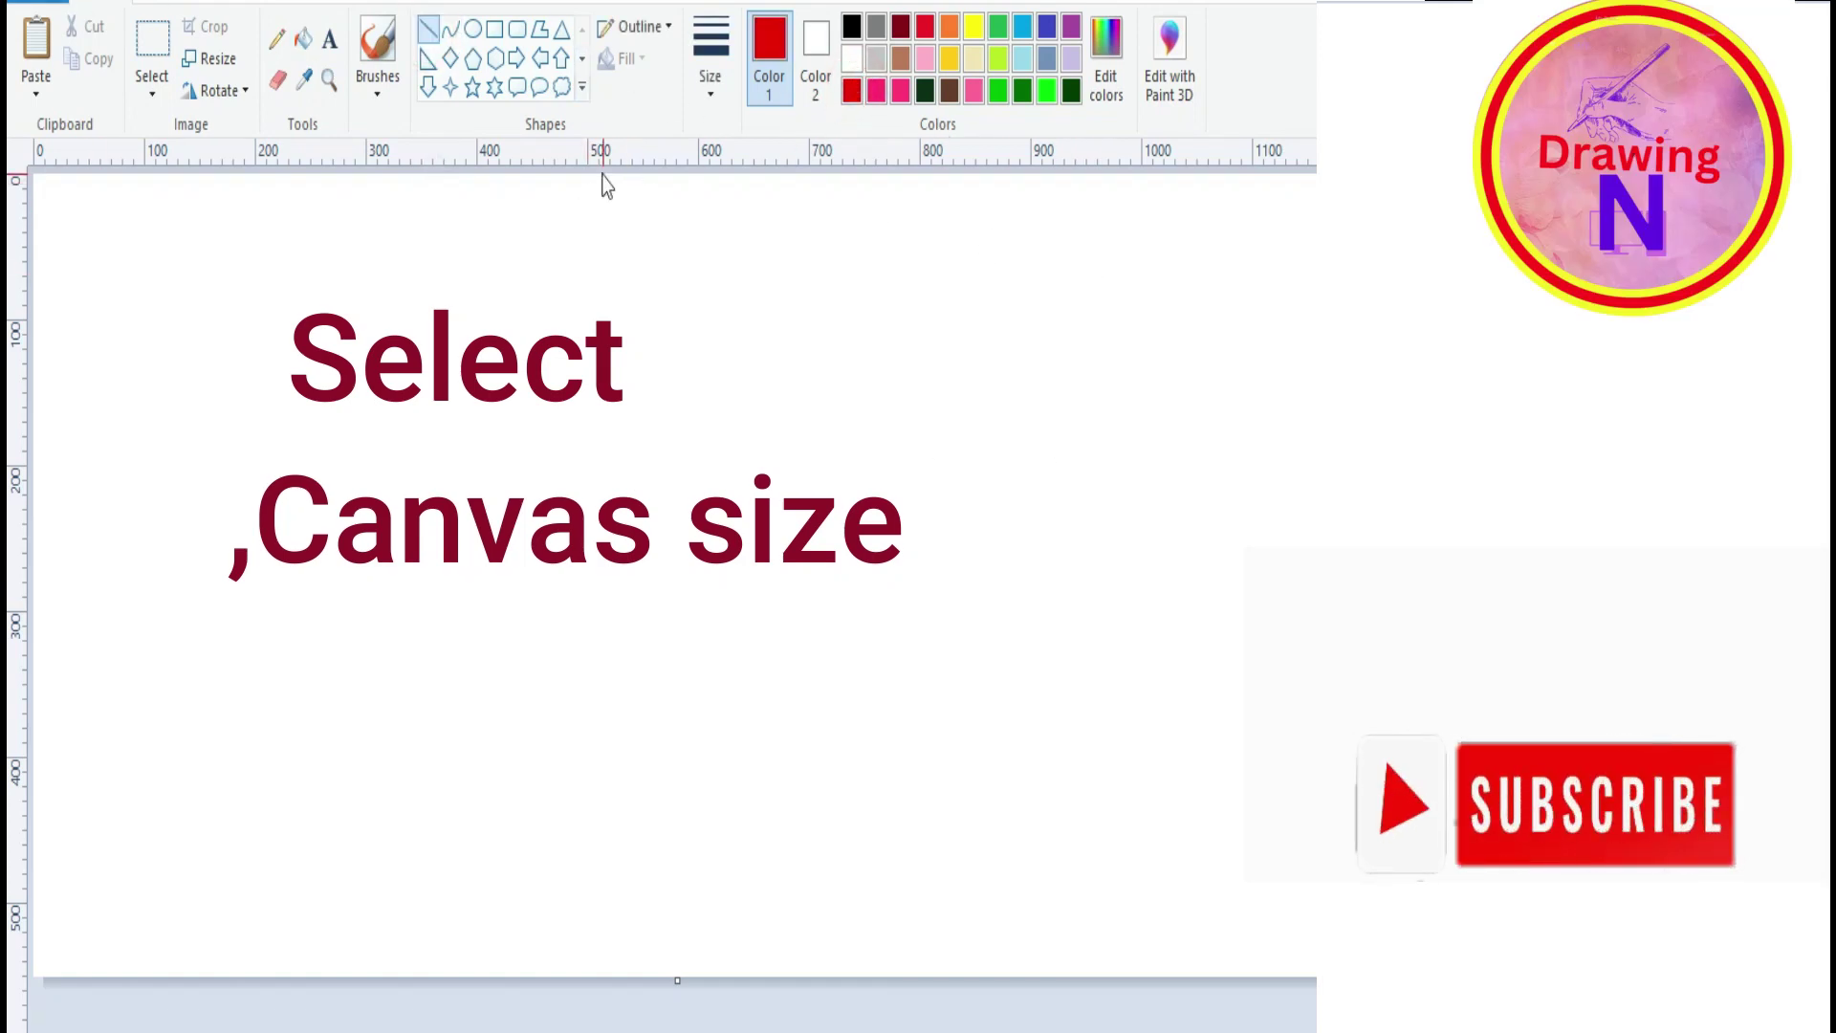
drag(599, 176, 33, 552)
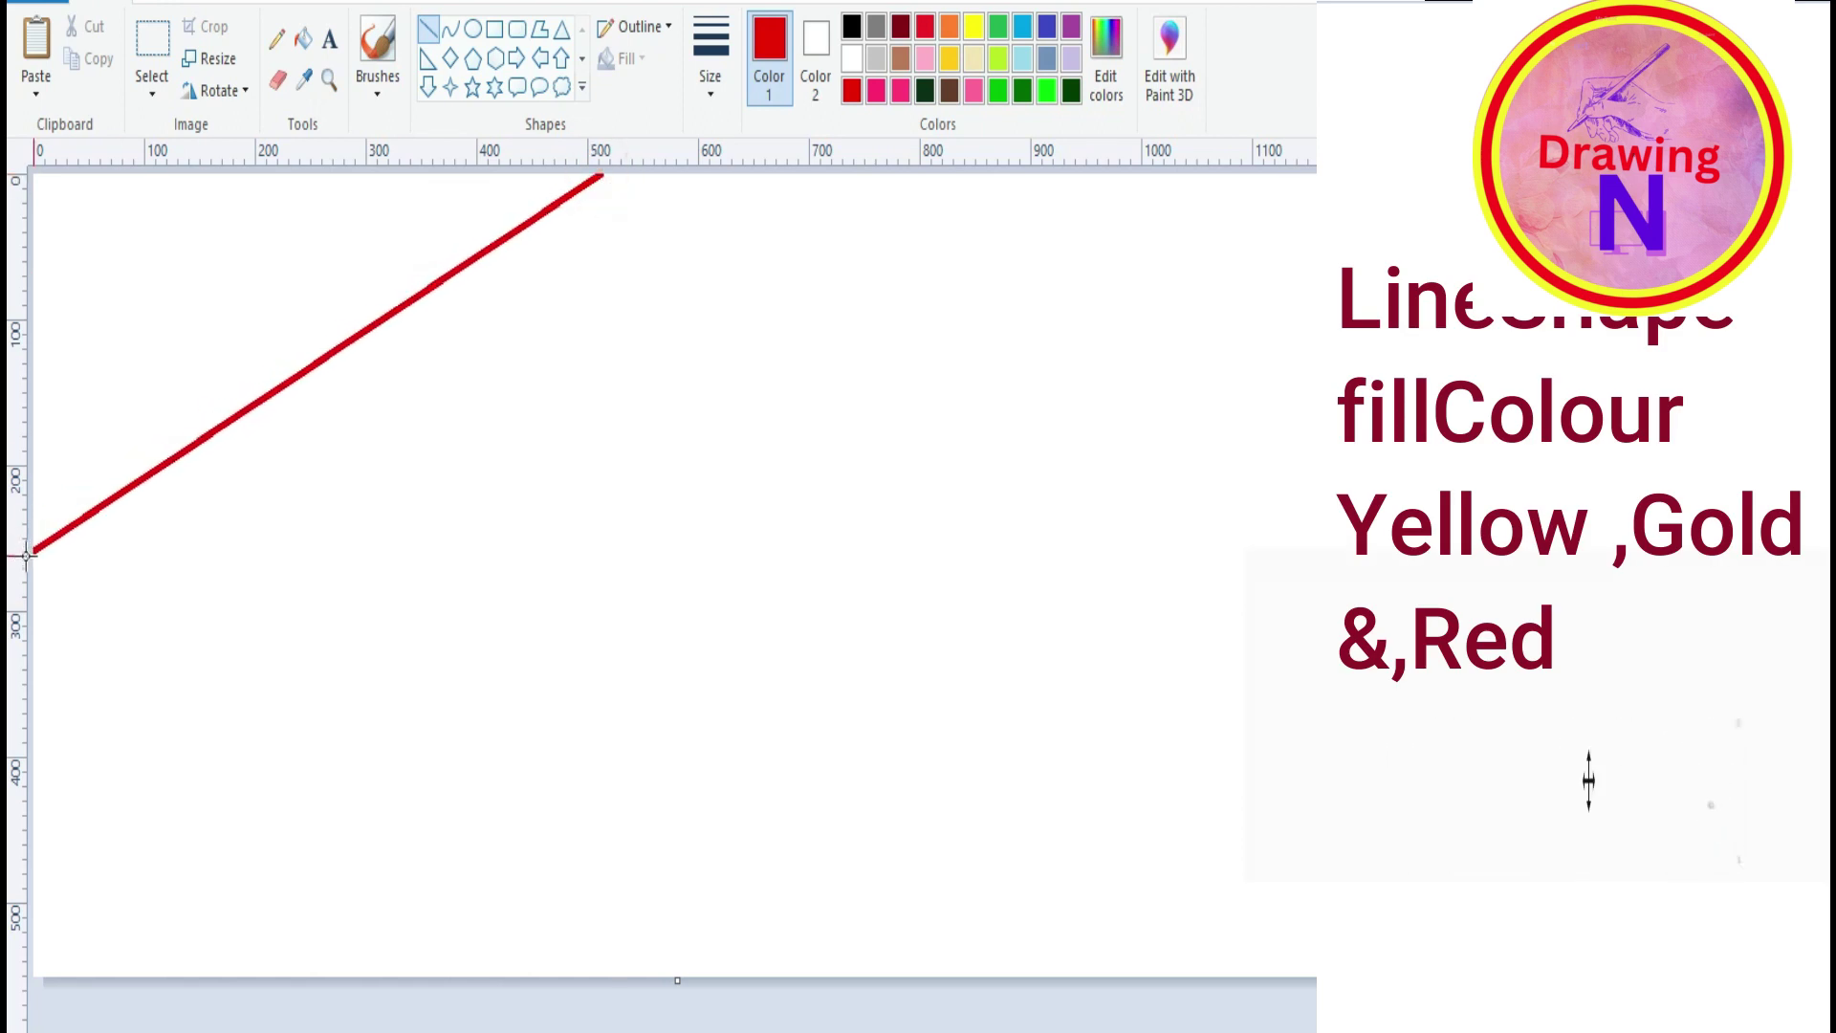
drag(1314, 283, 33, 552)
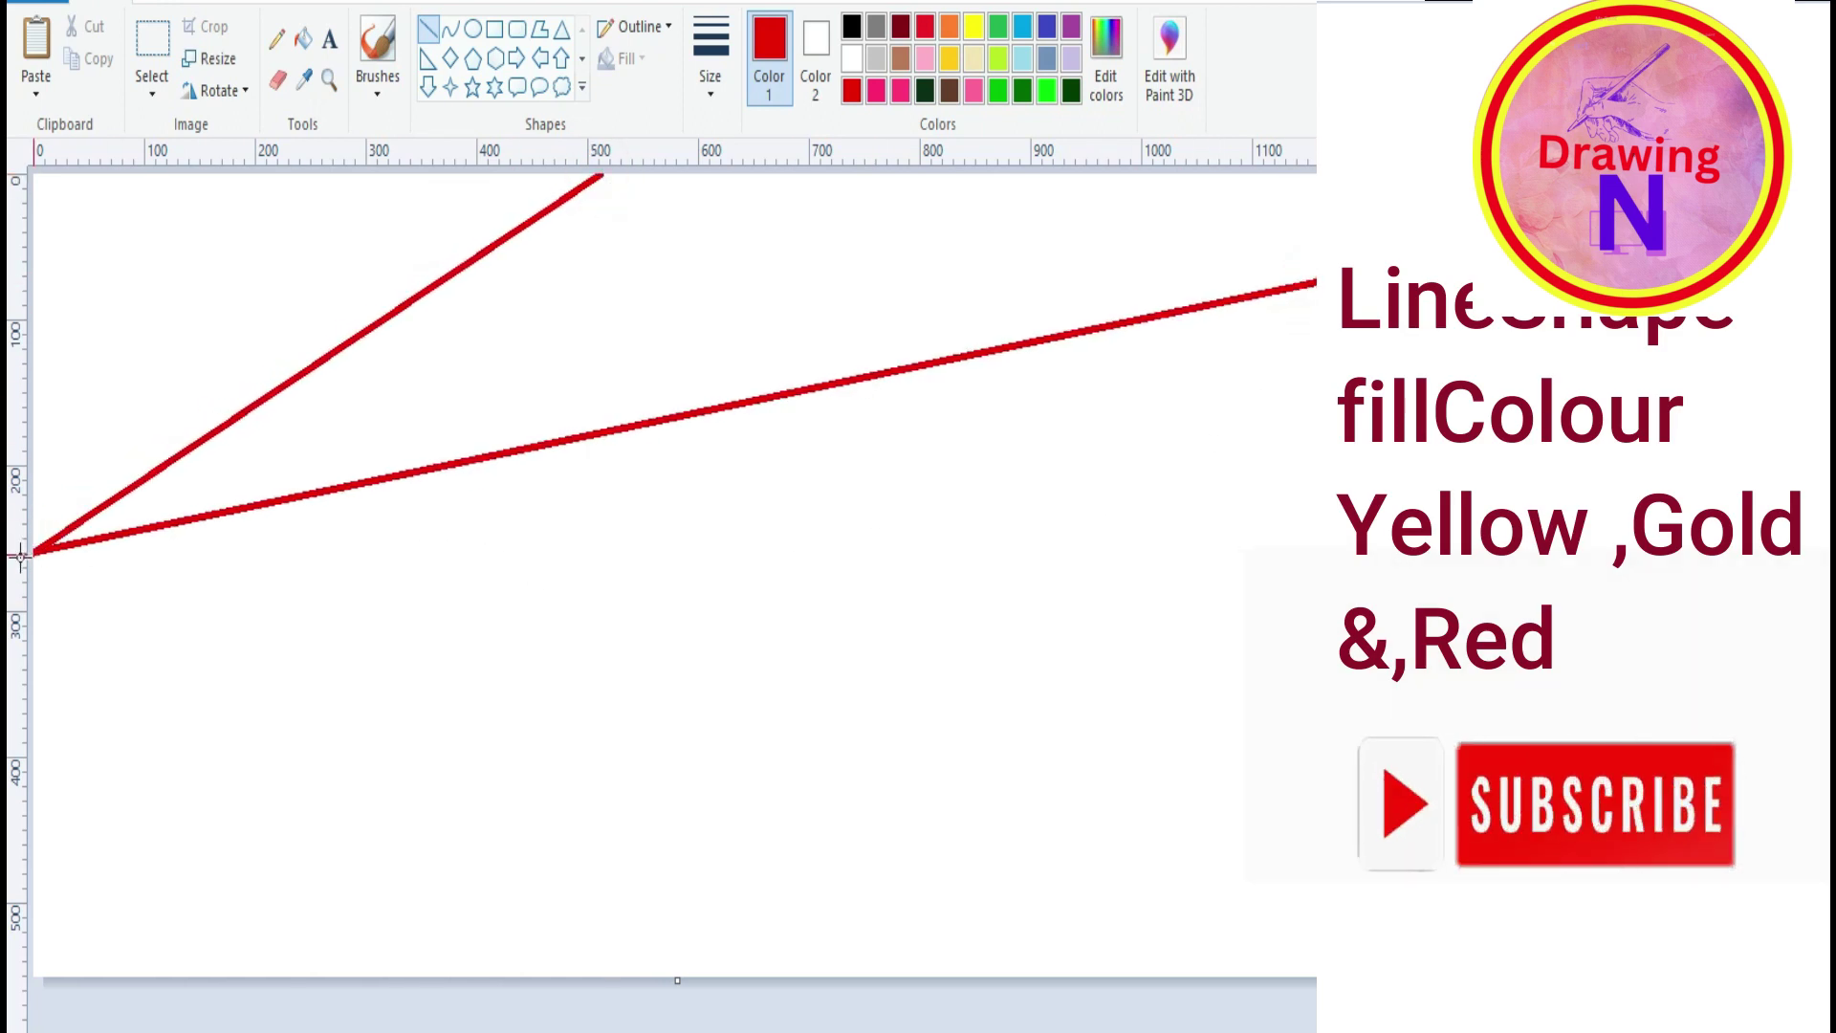
drag(1314, 287, 1316, 316)
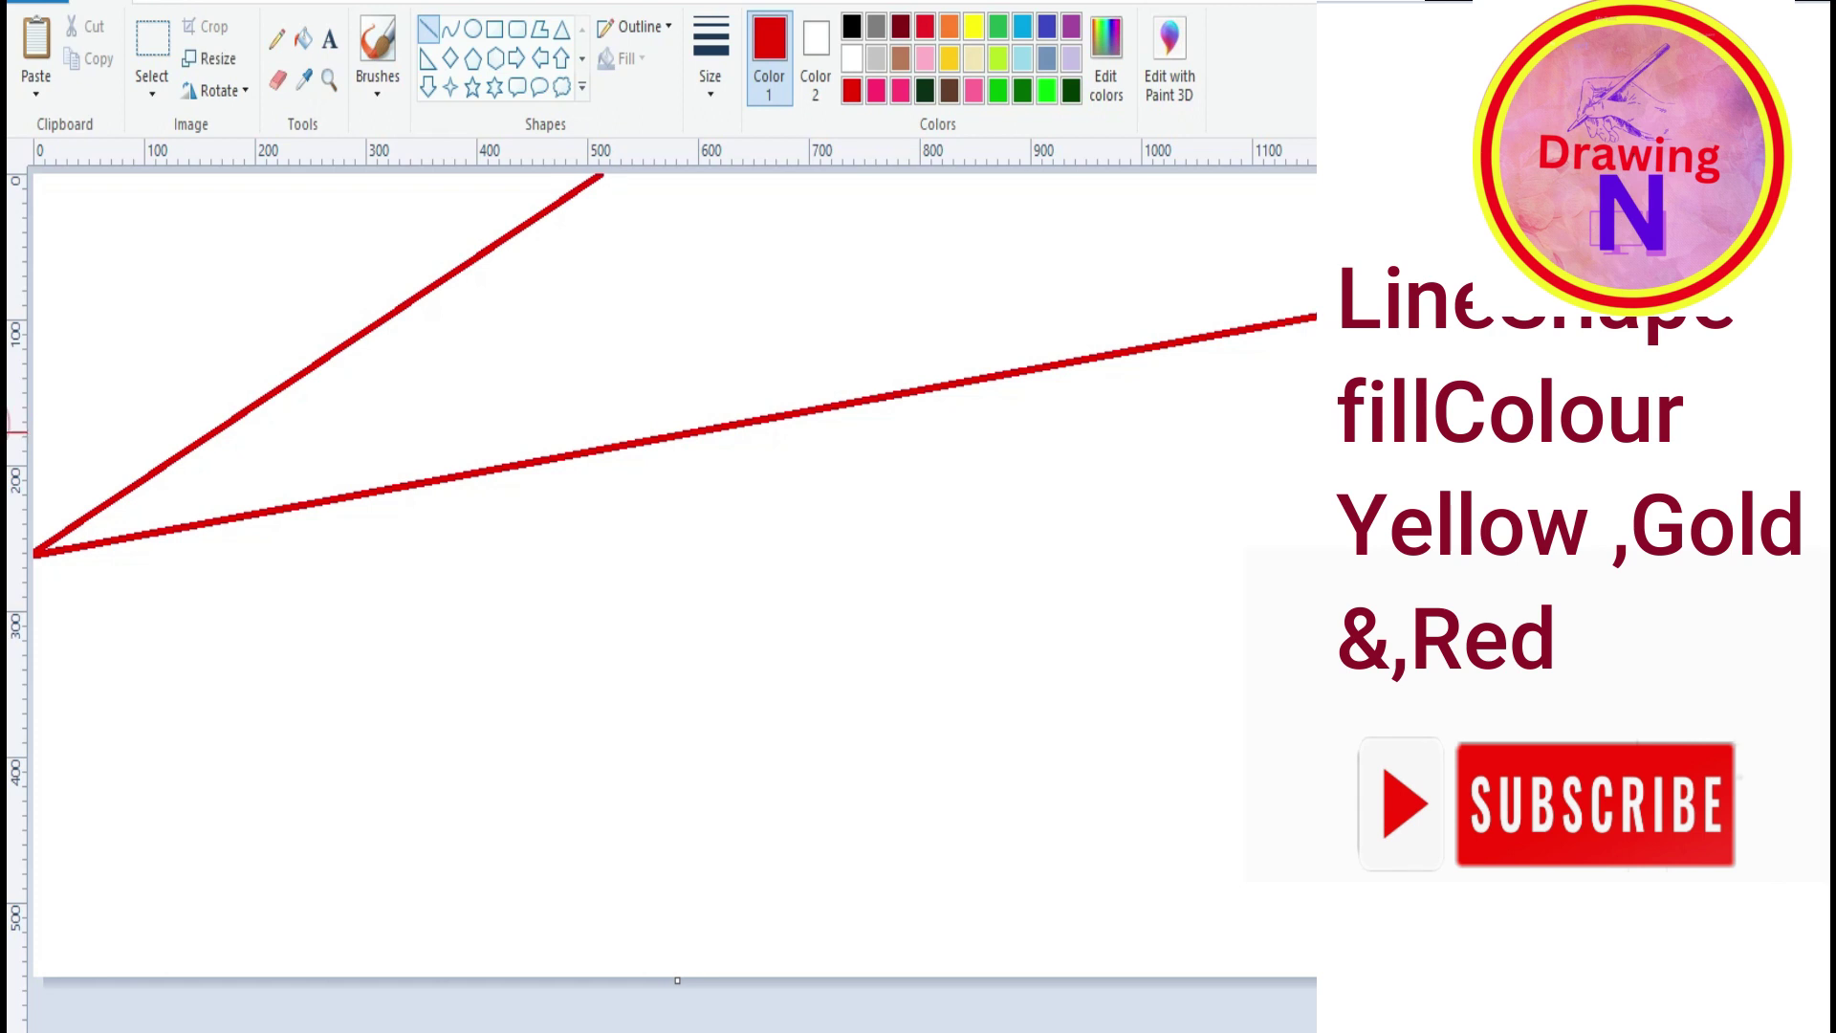
drag(1312, 447, 33, 551)
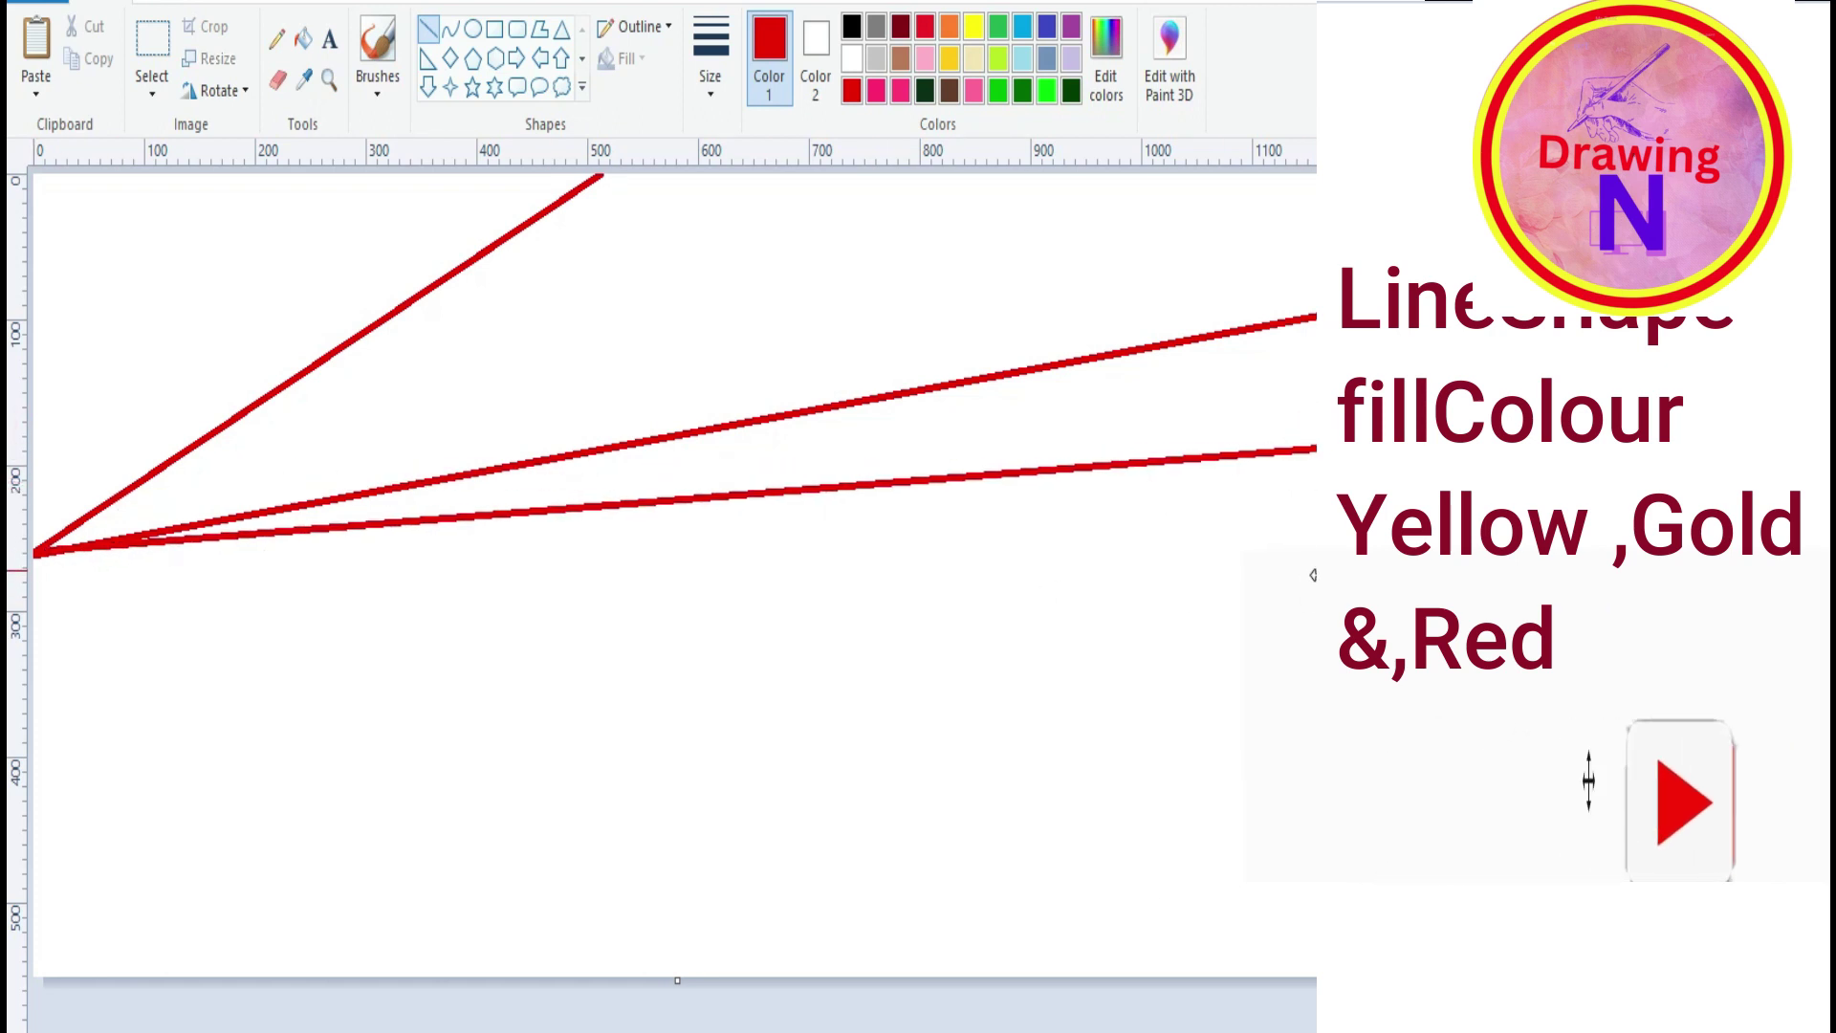
drag(1309, 574, 33, 550)
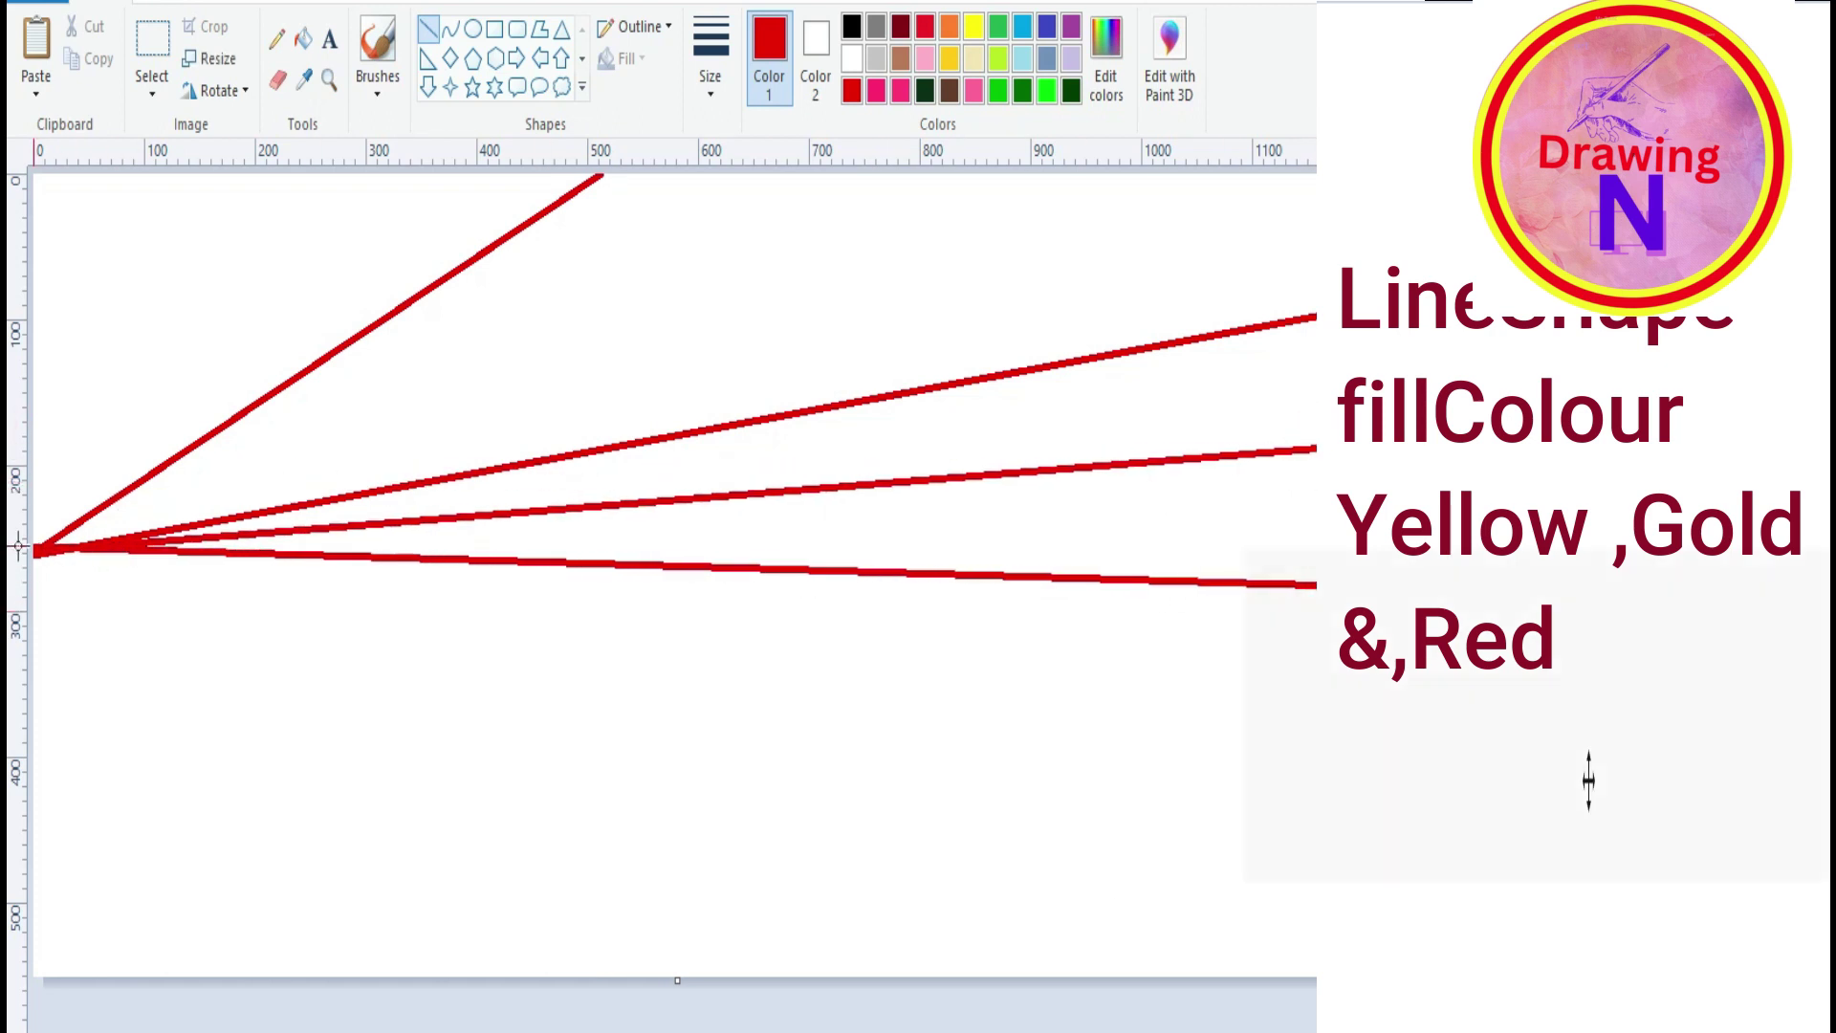
mouse_move(1310, 904)
mouse_down()
mouse_move(973, 895)
mouse_move(33, 551)
mouse_up()
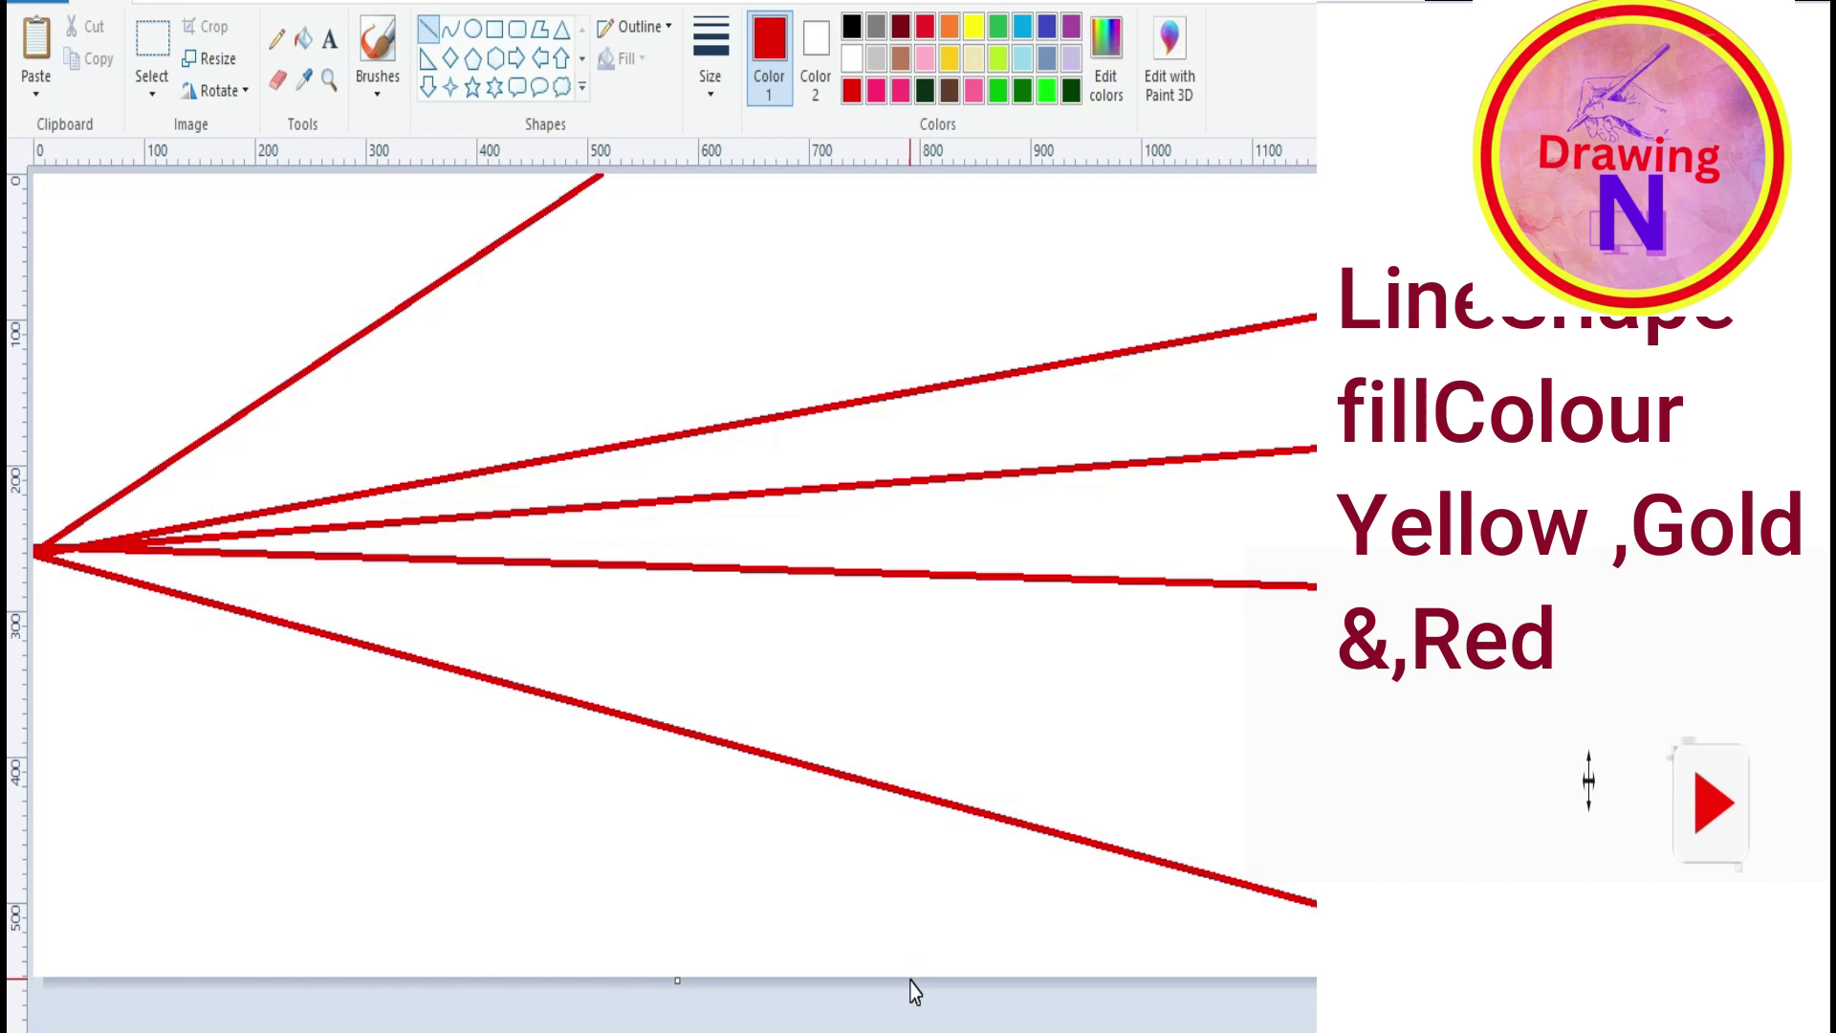
- Add three more red rays from the same point down to the bottom edge
drag(875, 956, 34, 552)
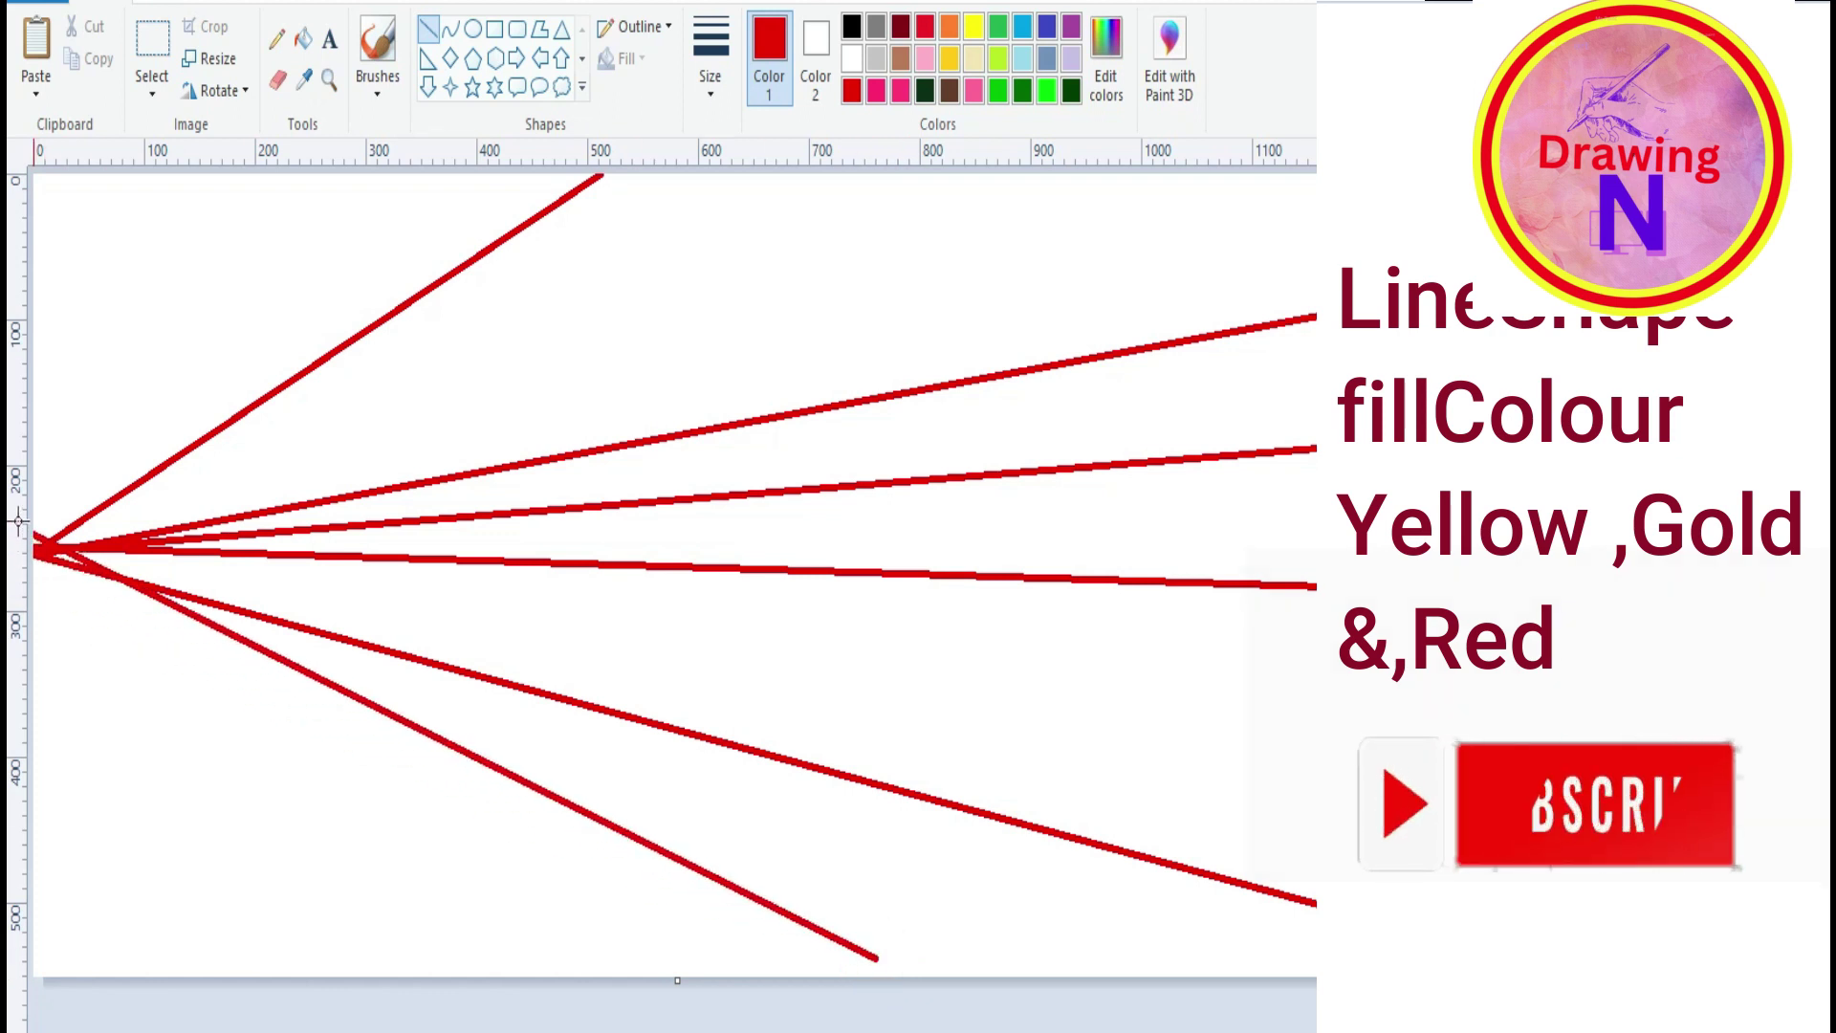
mouse_move(874, 957)
mouse_down()
mouse_move(905, 976)
mouse_move(877, 976)
mouse_up()
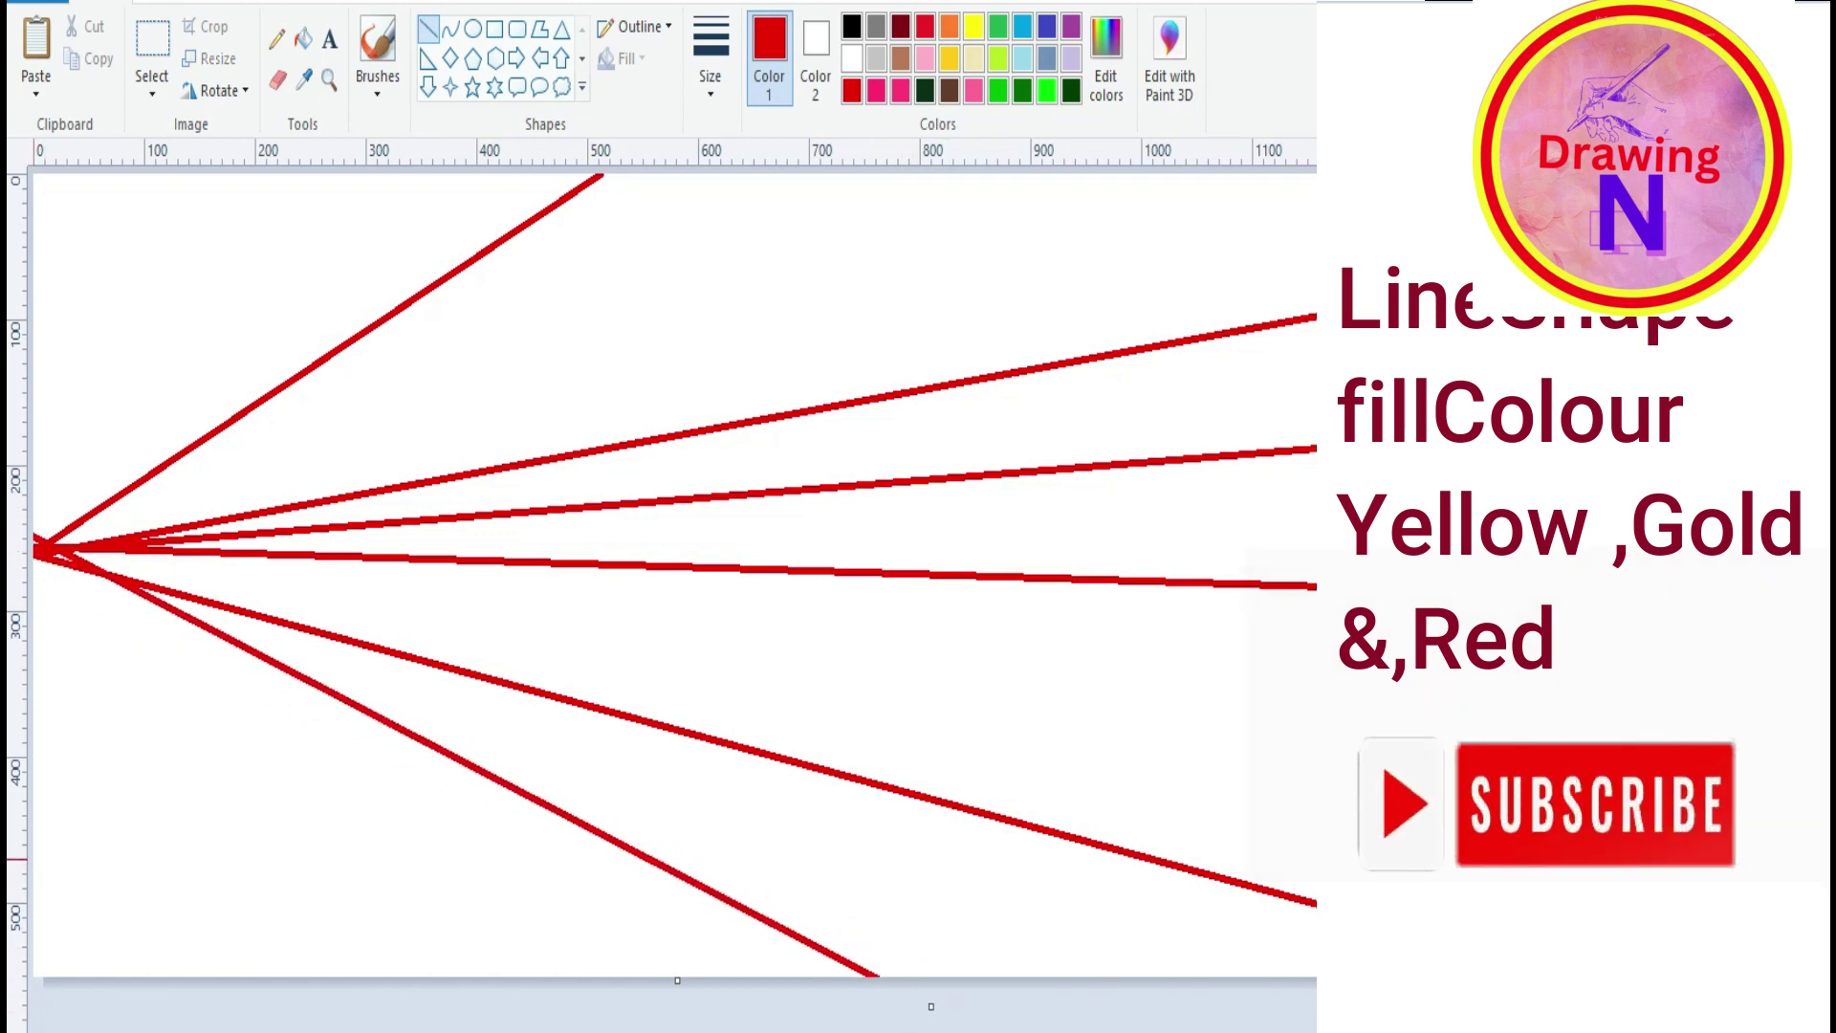
drag(34, 552, 564, 976)
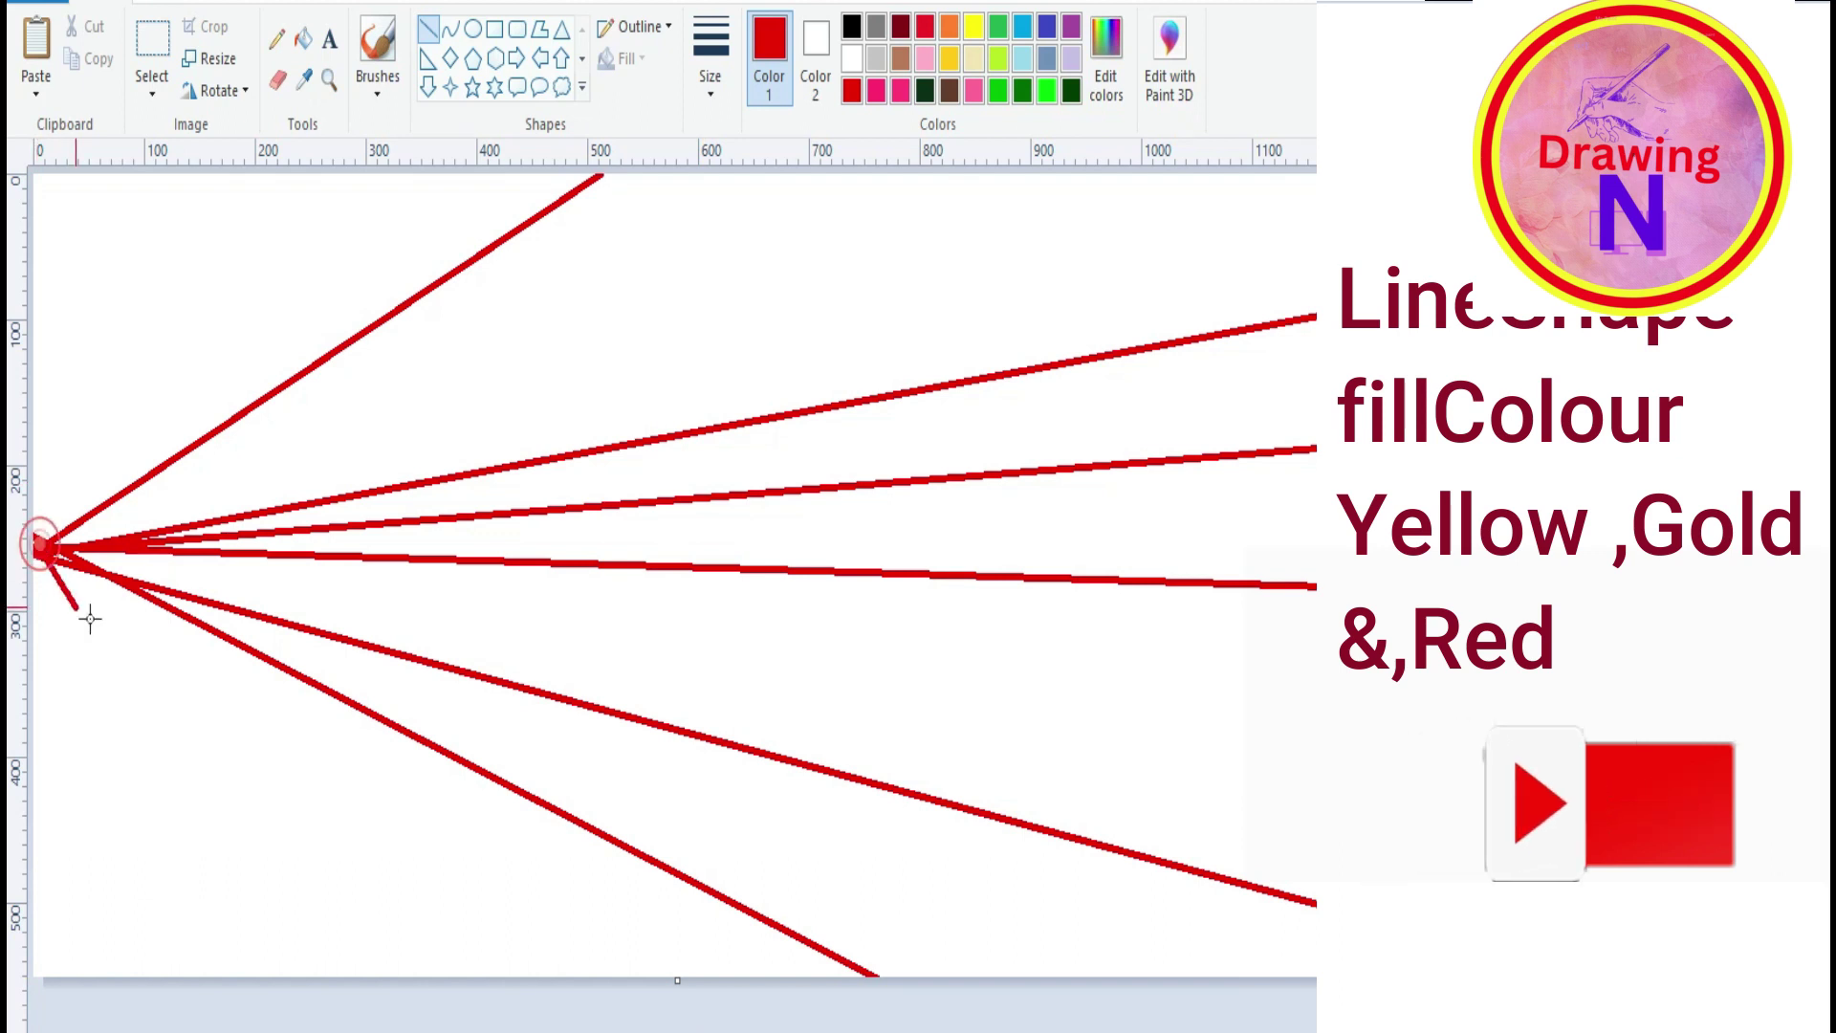
drag(33, 551, 266, 977)
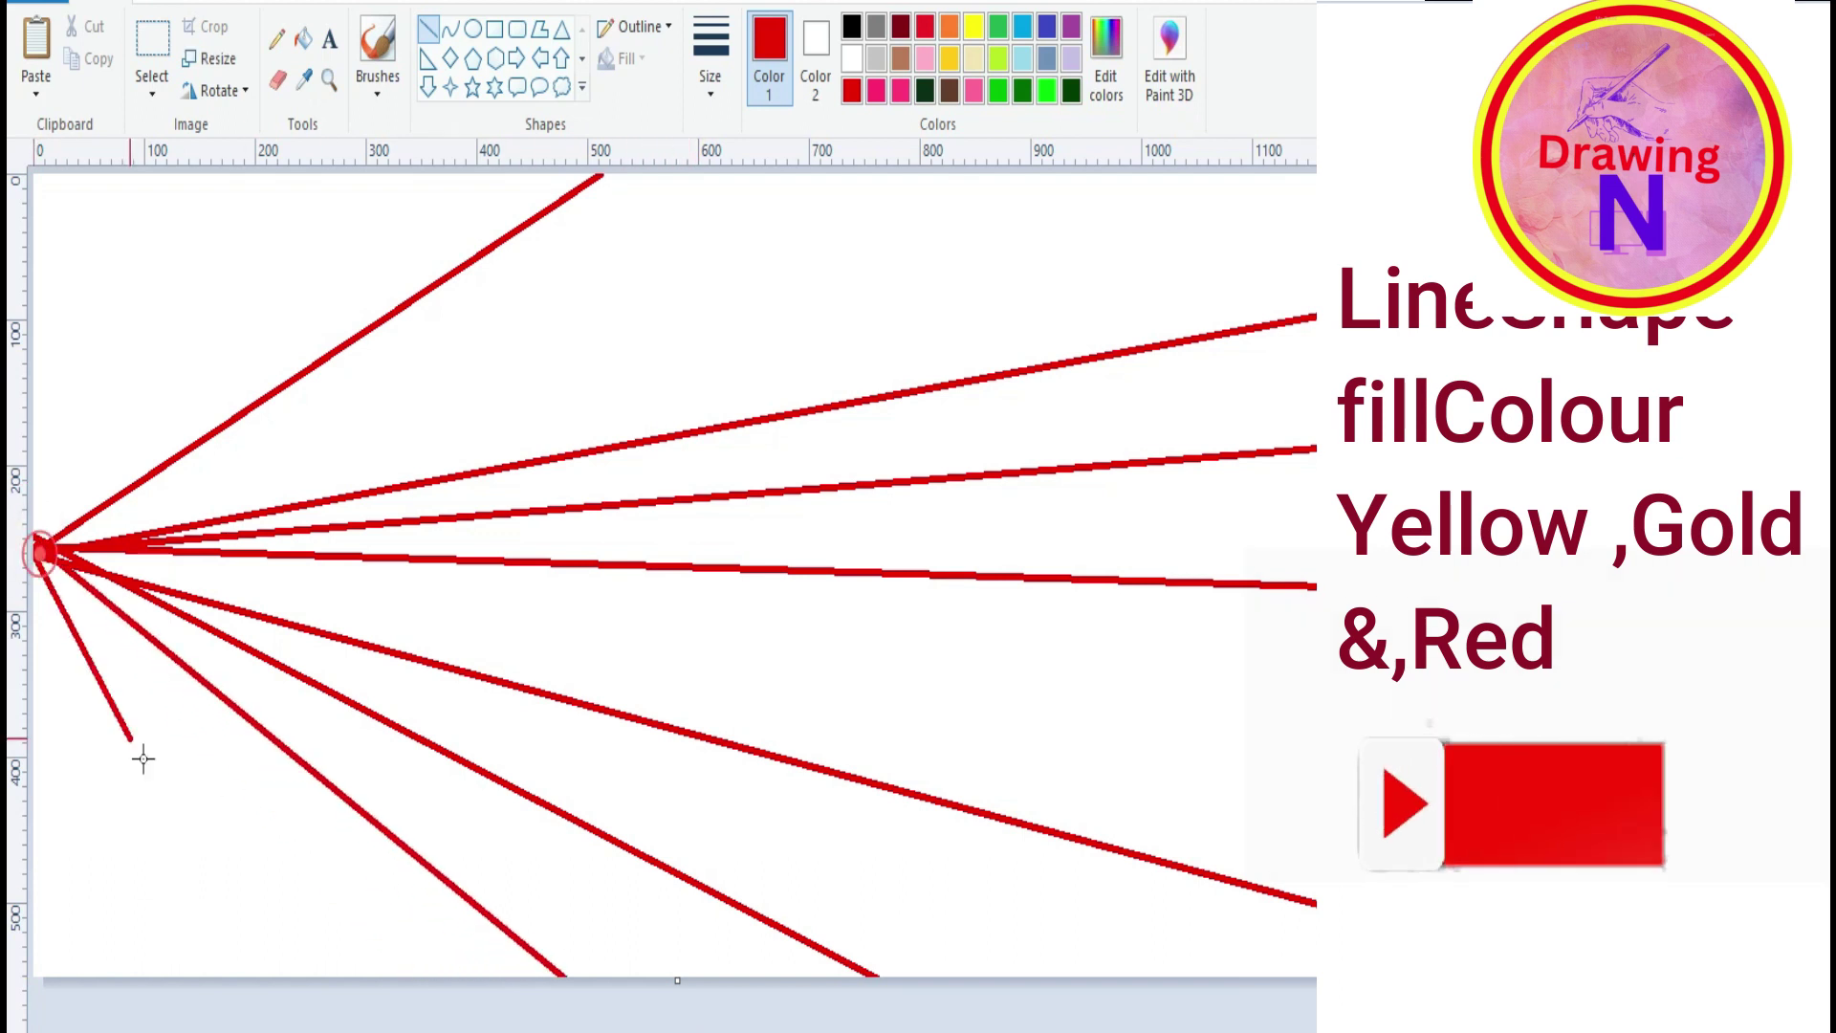
- Bucket-fill the lower wedges of the fan with orange and gold
click(949, 26)
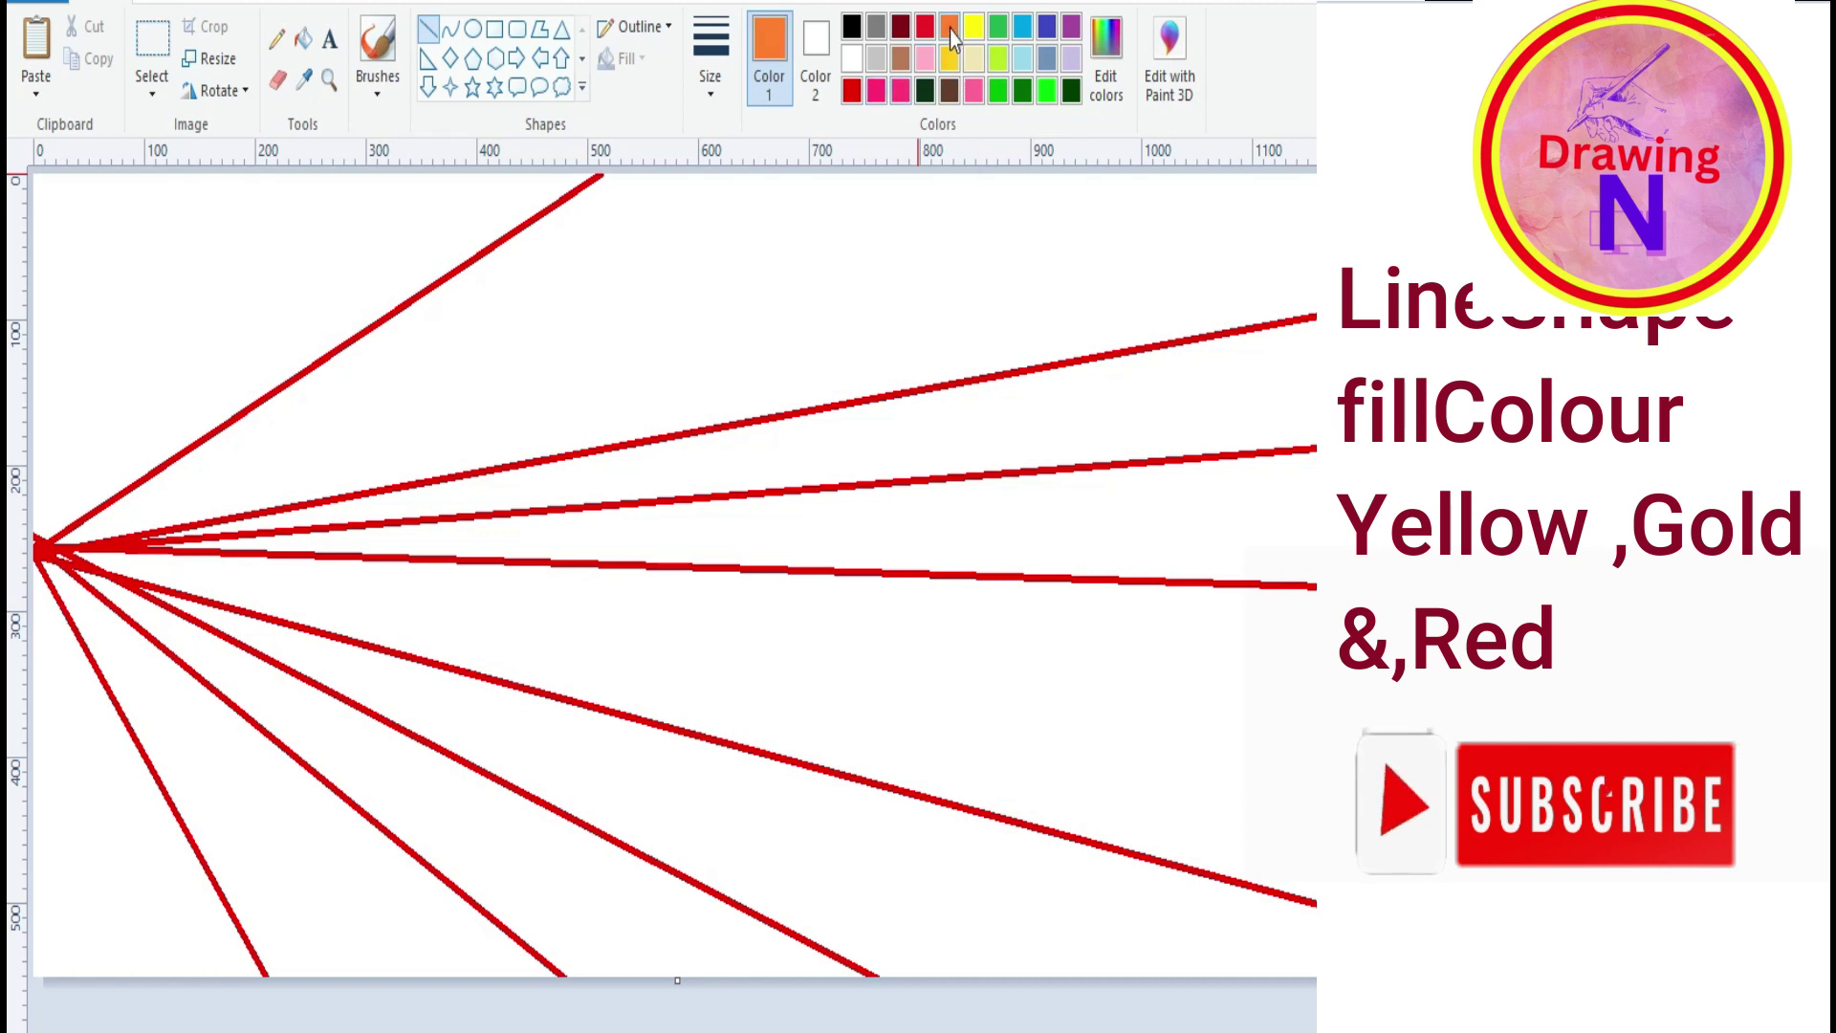
click(302, 43)
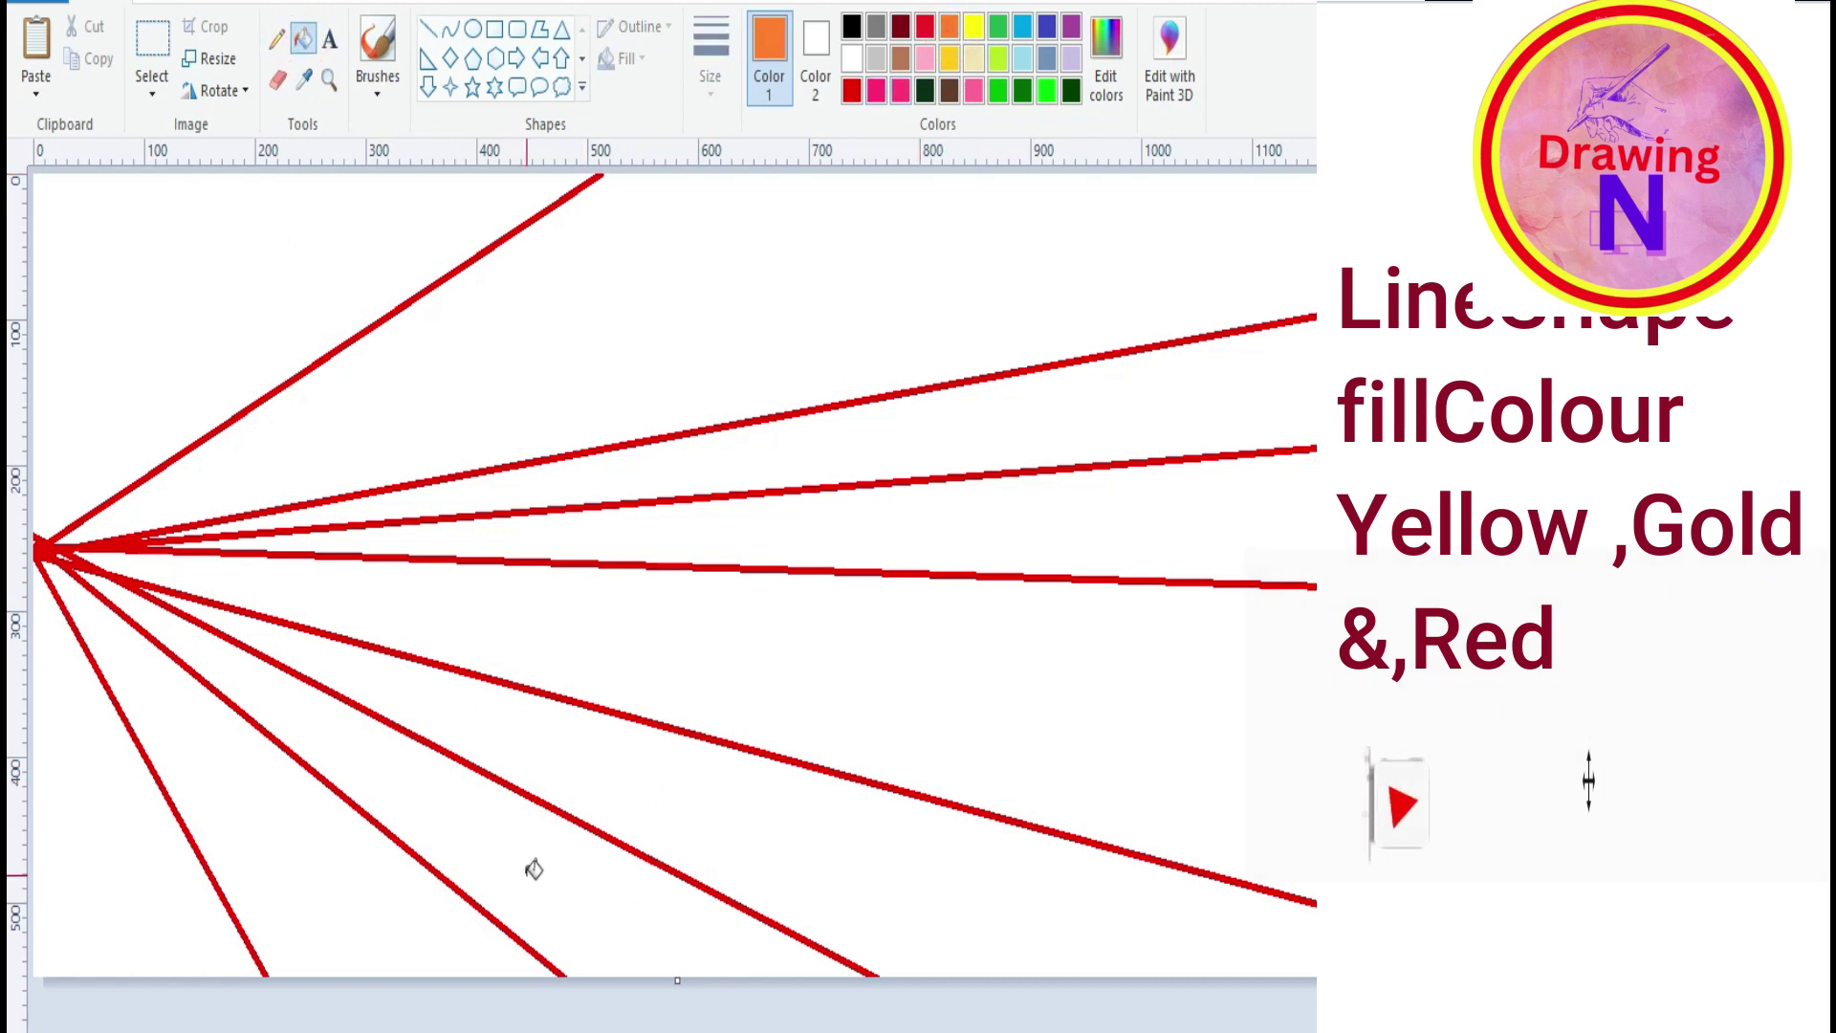
click(525, 868)
click(973, 26)
click(375, 859)
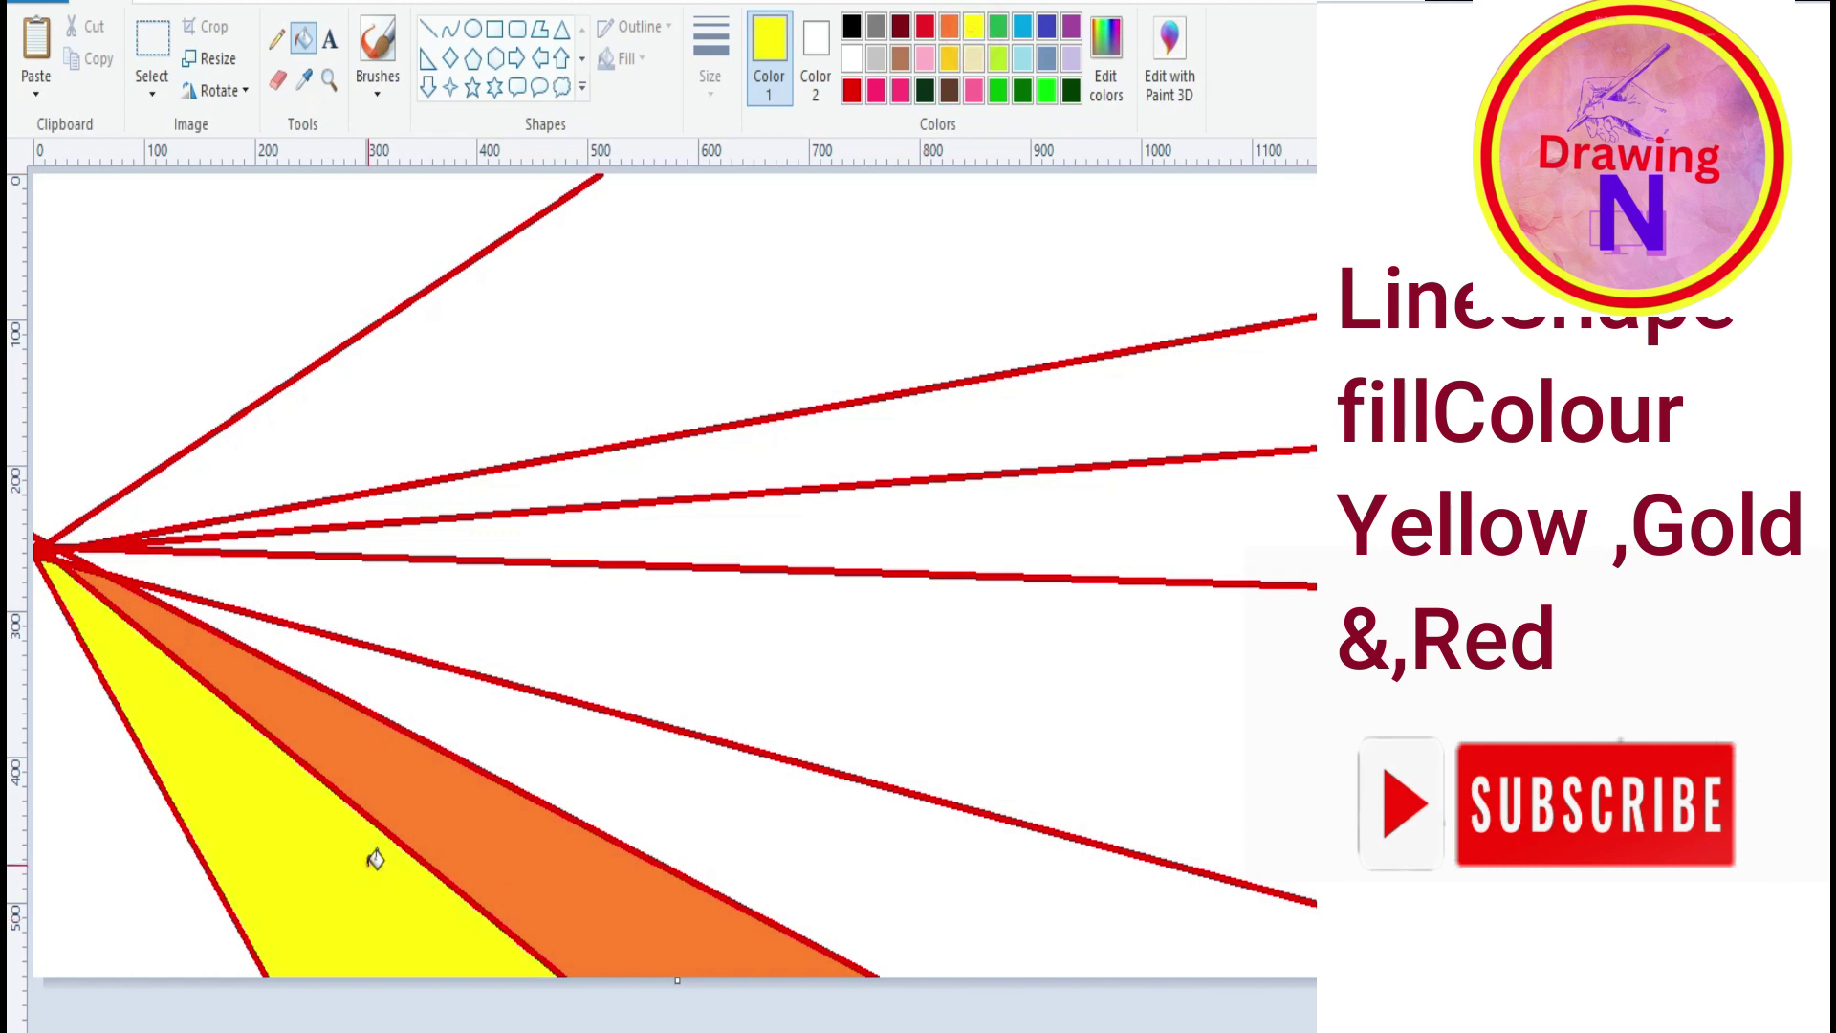
click(949, 57)
click(377, 832)
- Fill the remaining wedges alternately yellow and red
click(976, 28)
click(153, 788)
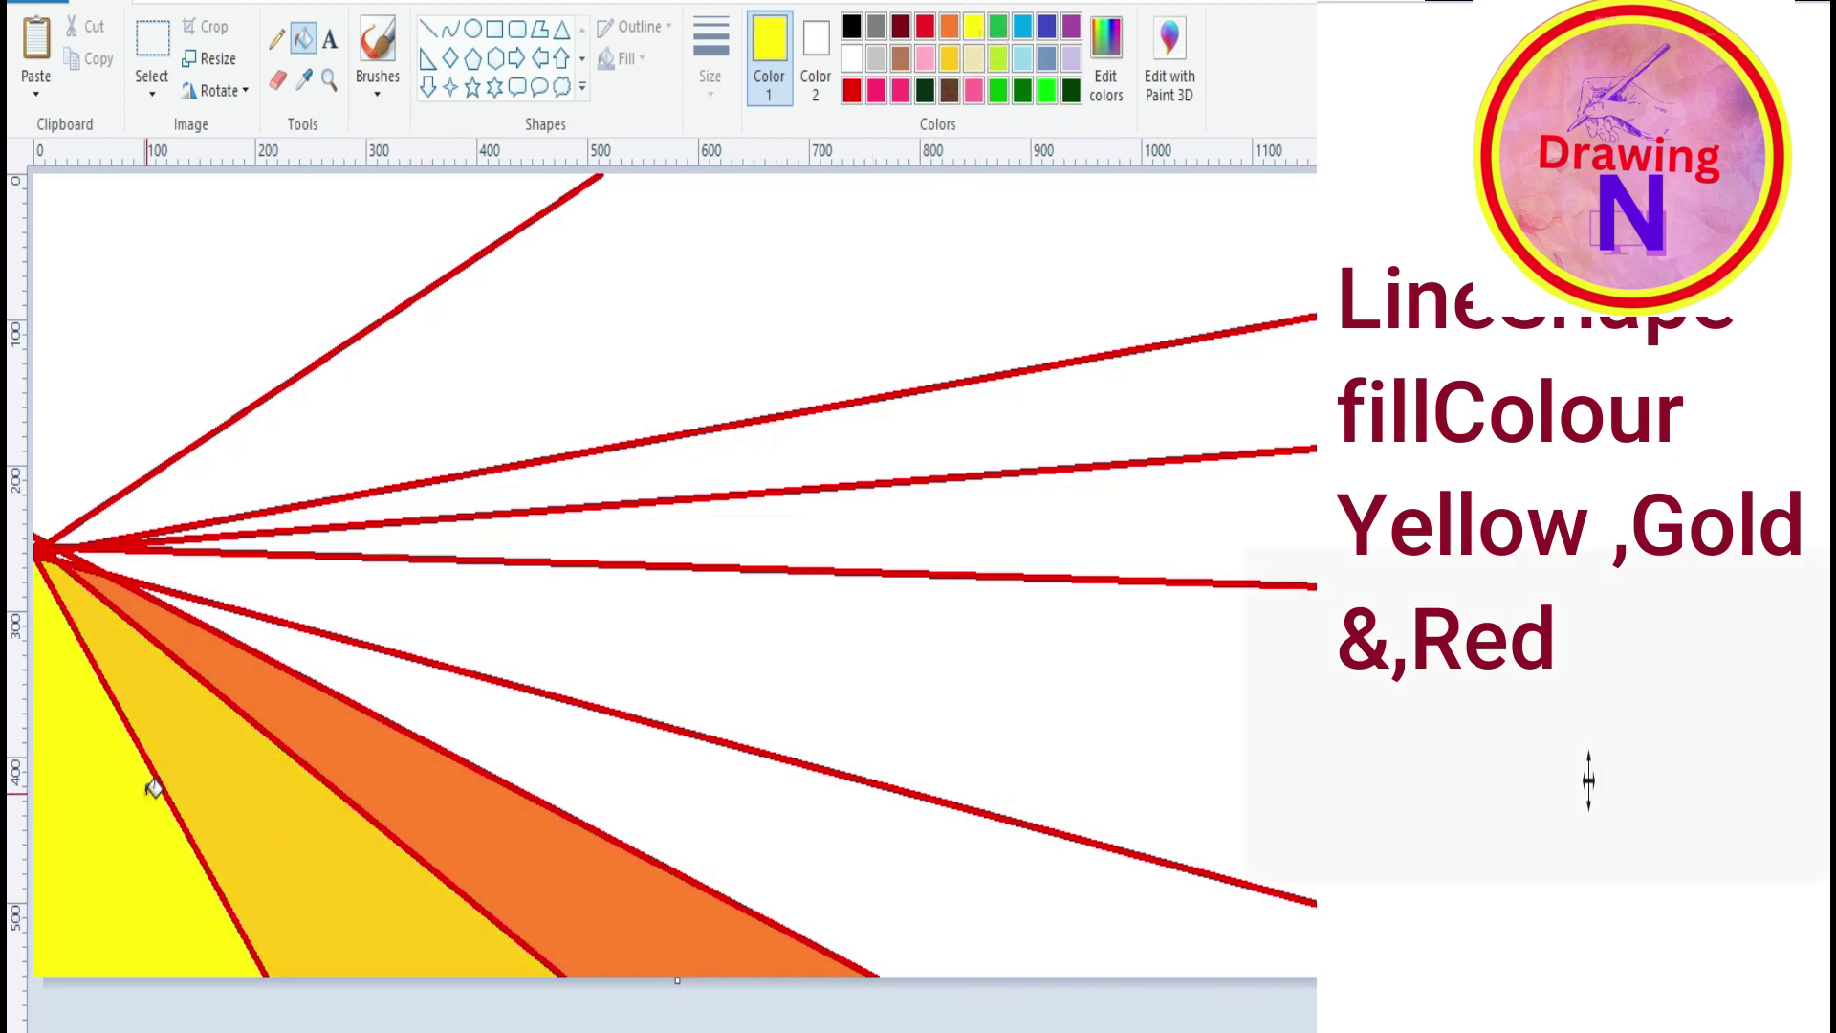
click(353, 235)
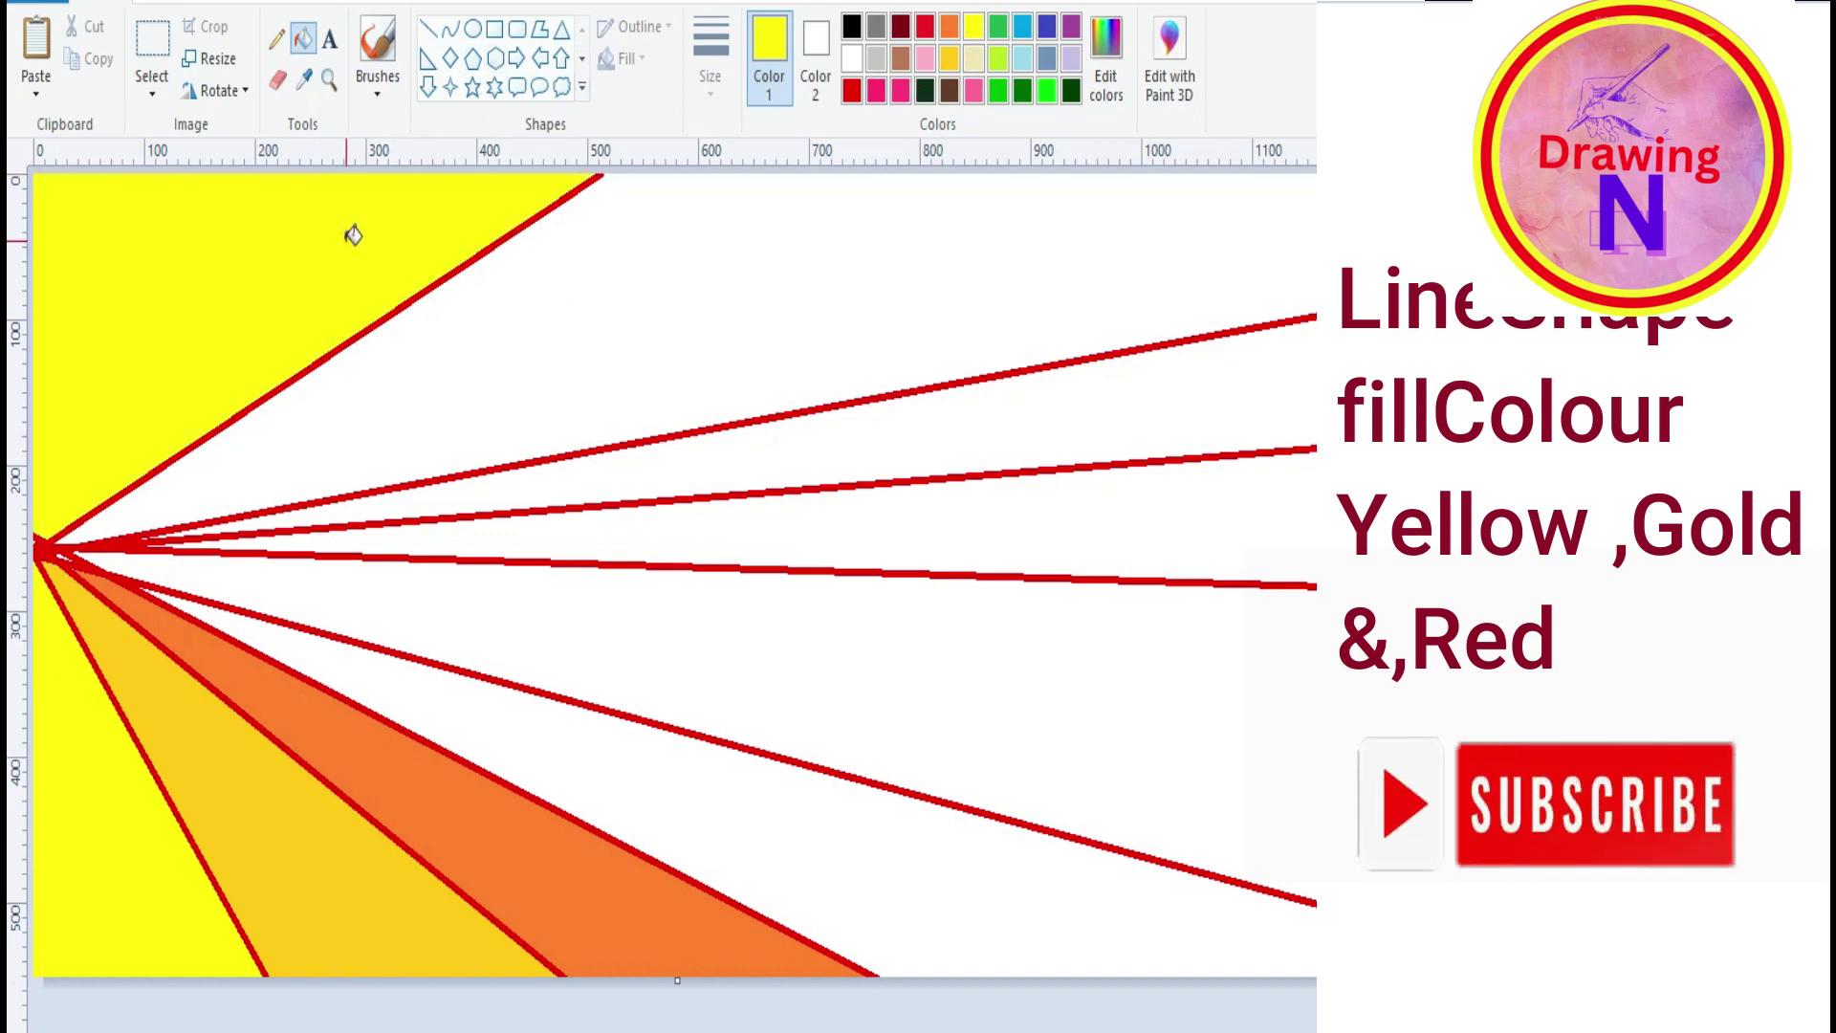
click(1042, 445)
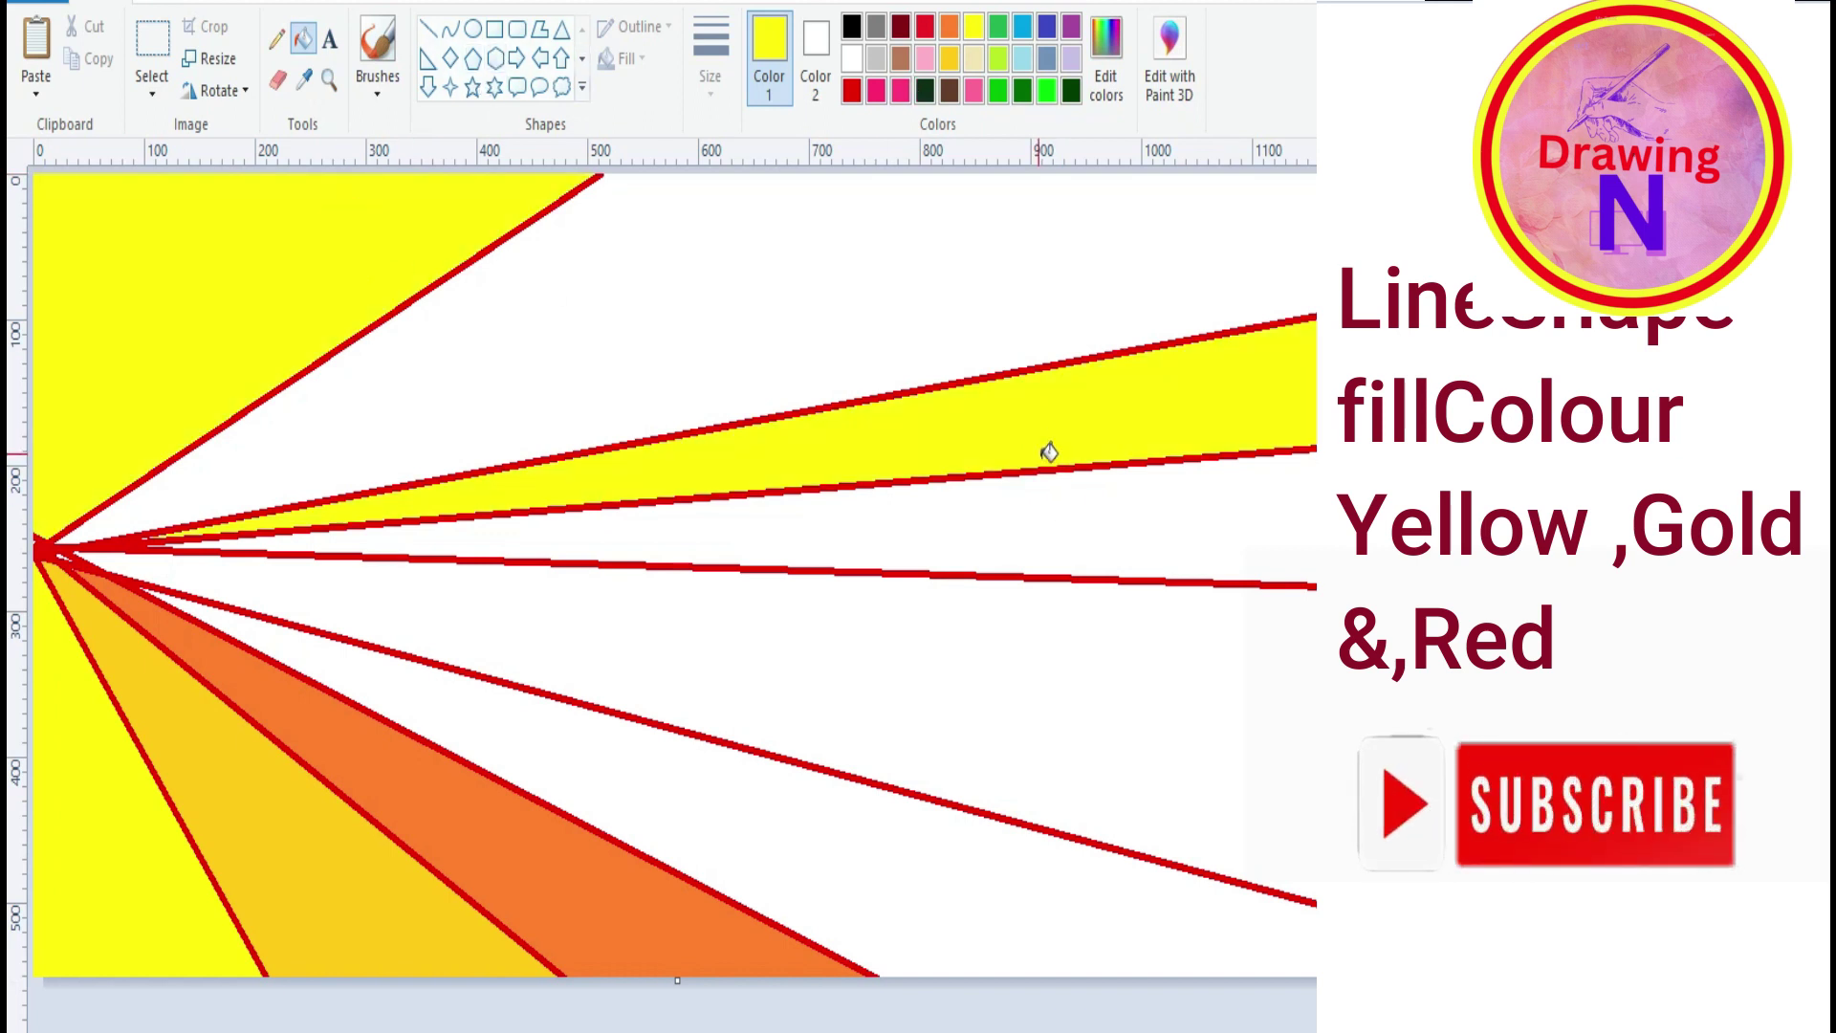
click(1081, 513)
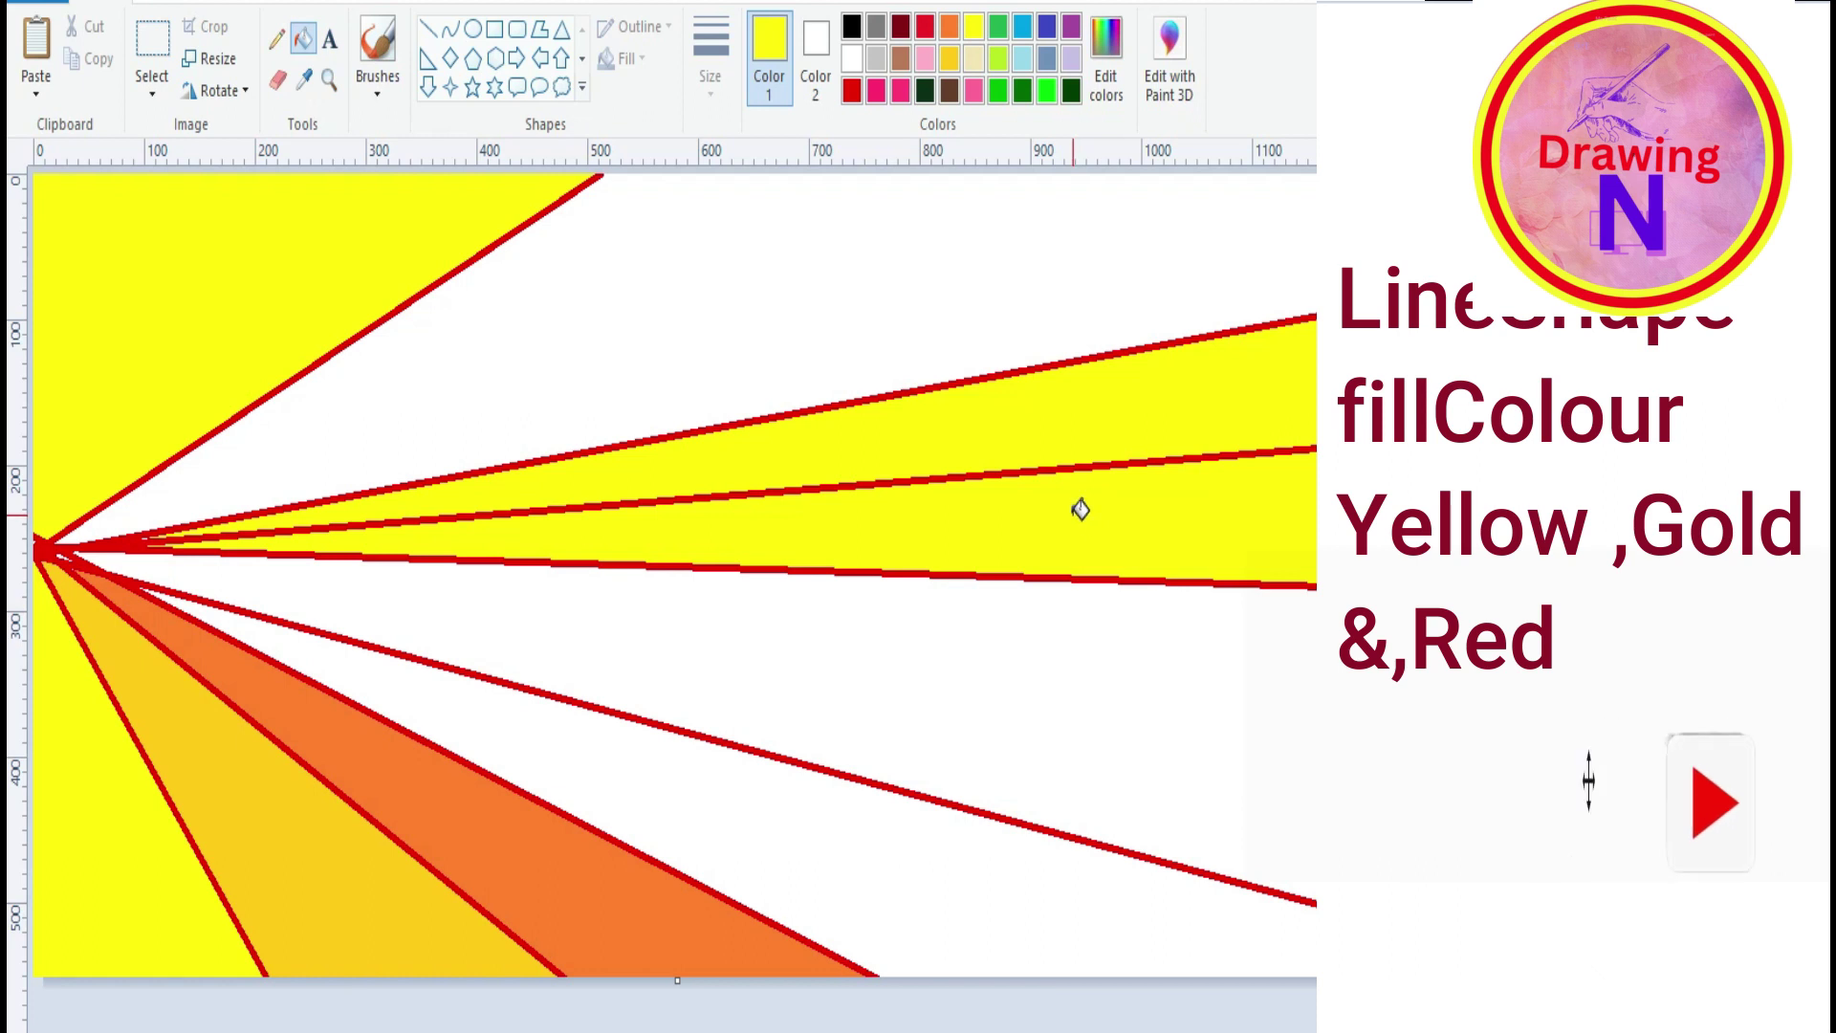
click(980, 704)
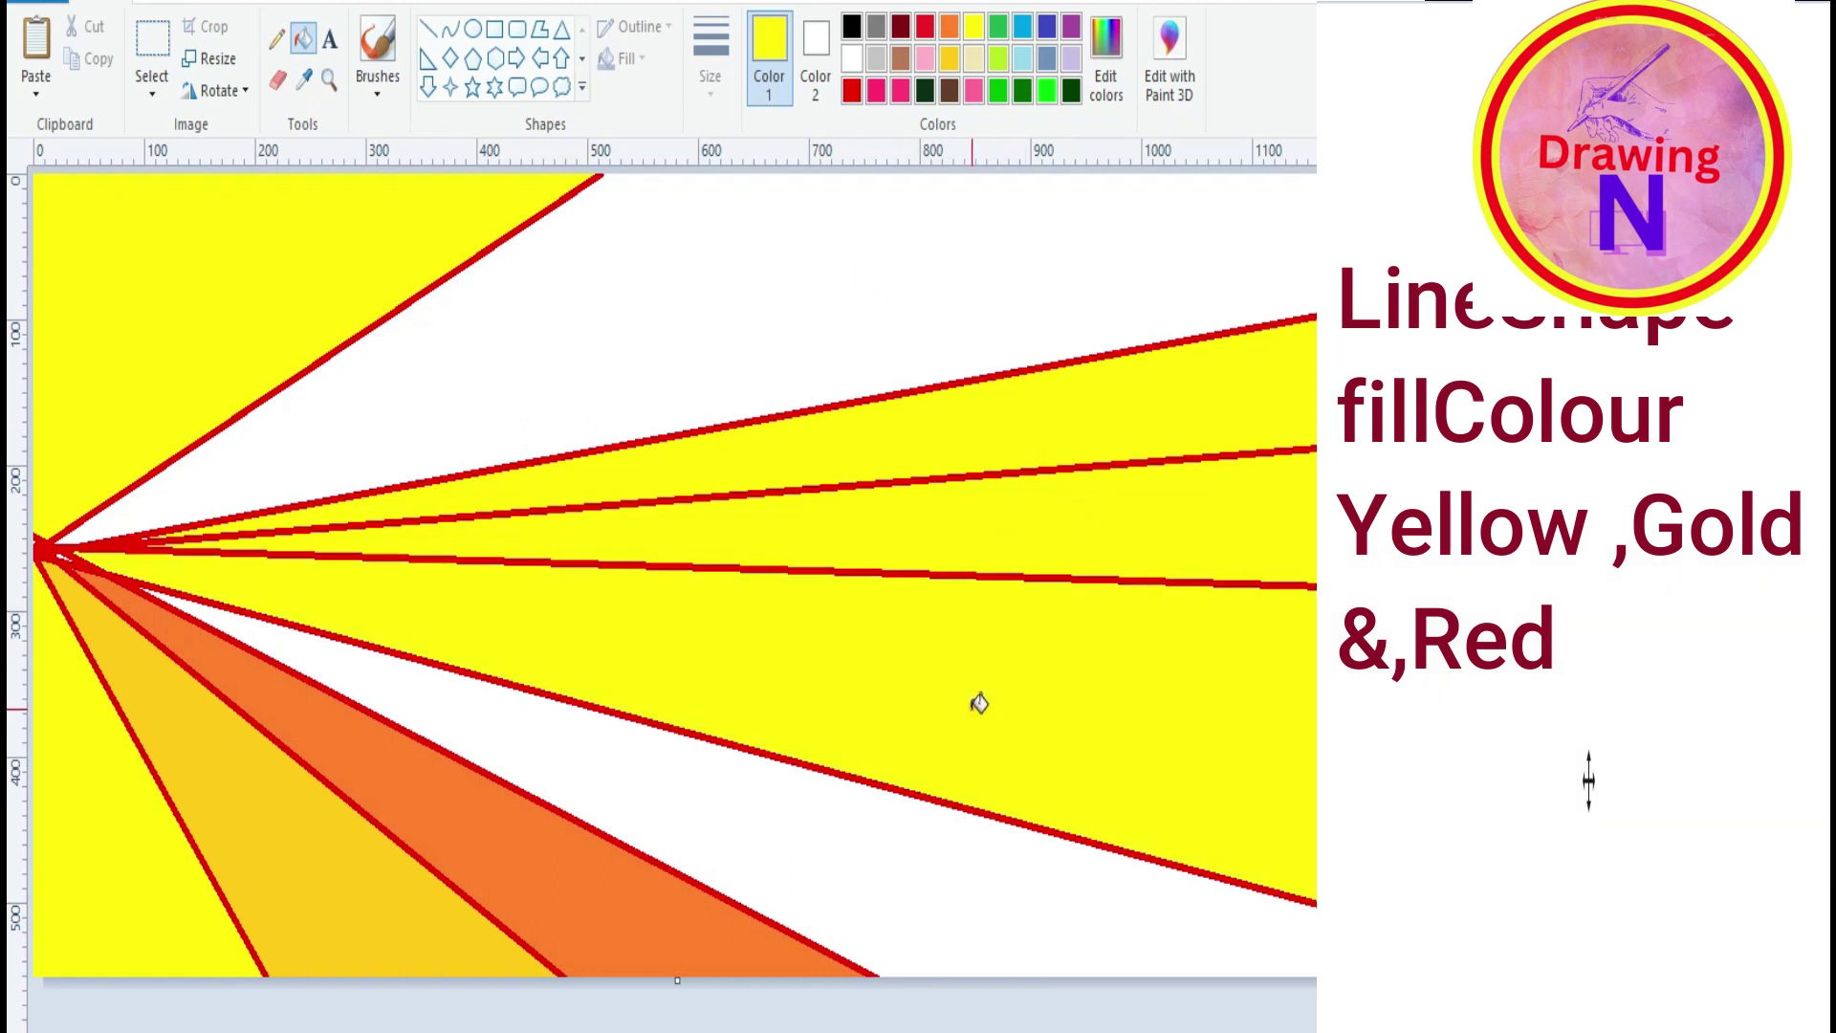
click(813, 211)
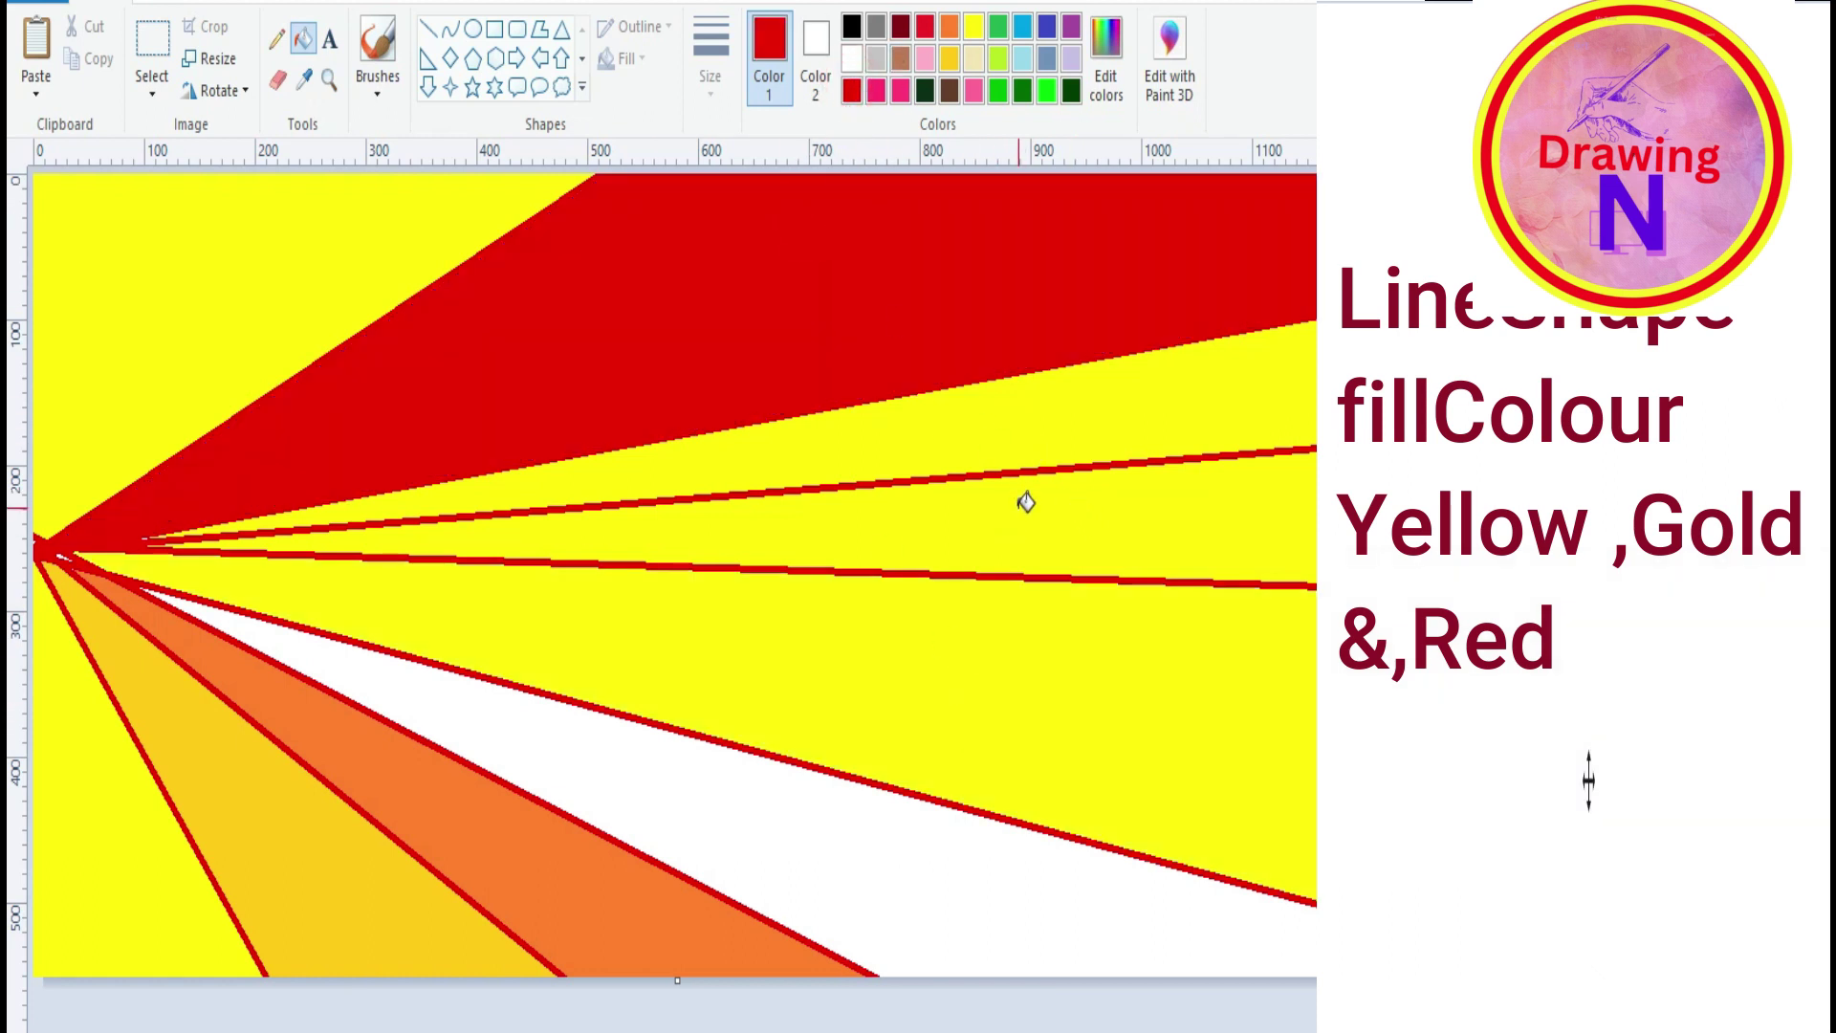
click(1025, 500)
click(901, 833)
- Resize the picture to 1 pixel wide in pixels, with aspect ratio unlocked
click(191, 59)
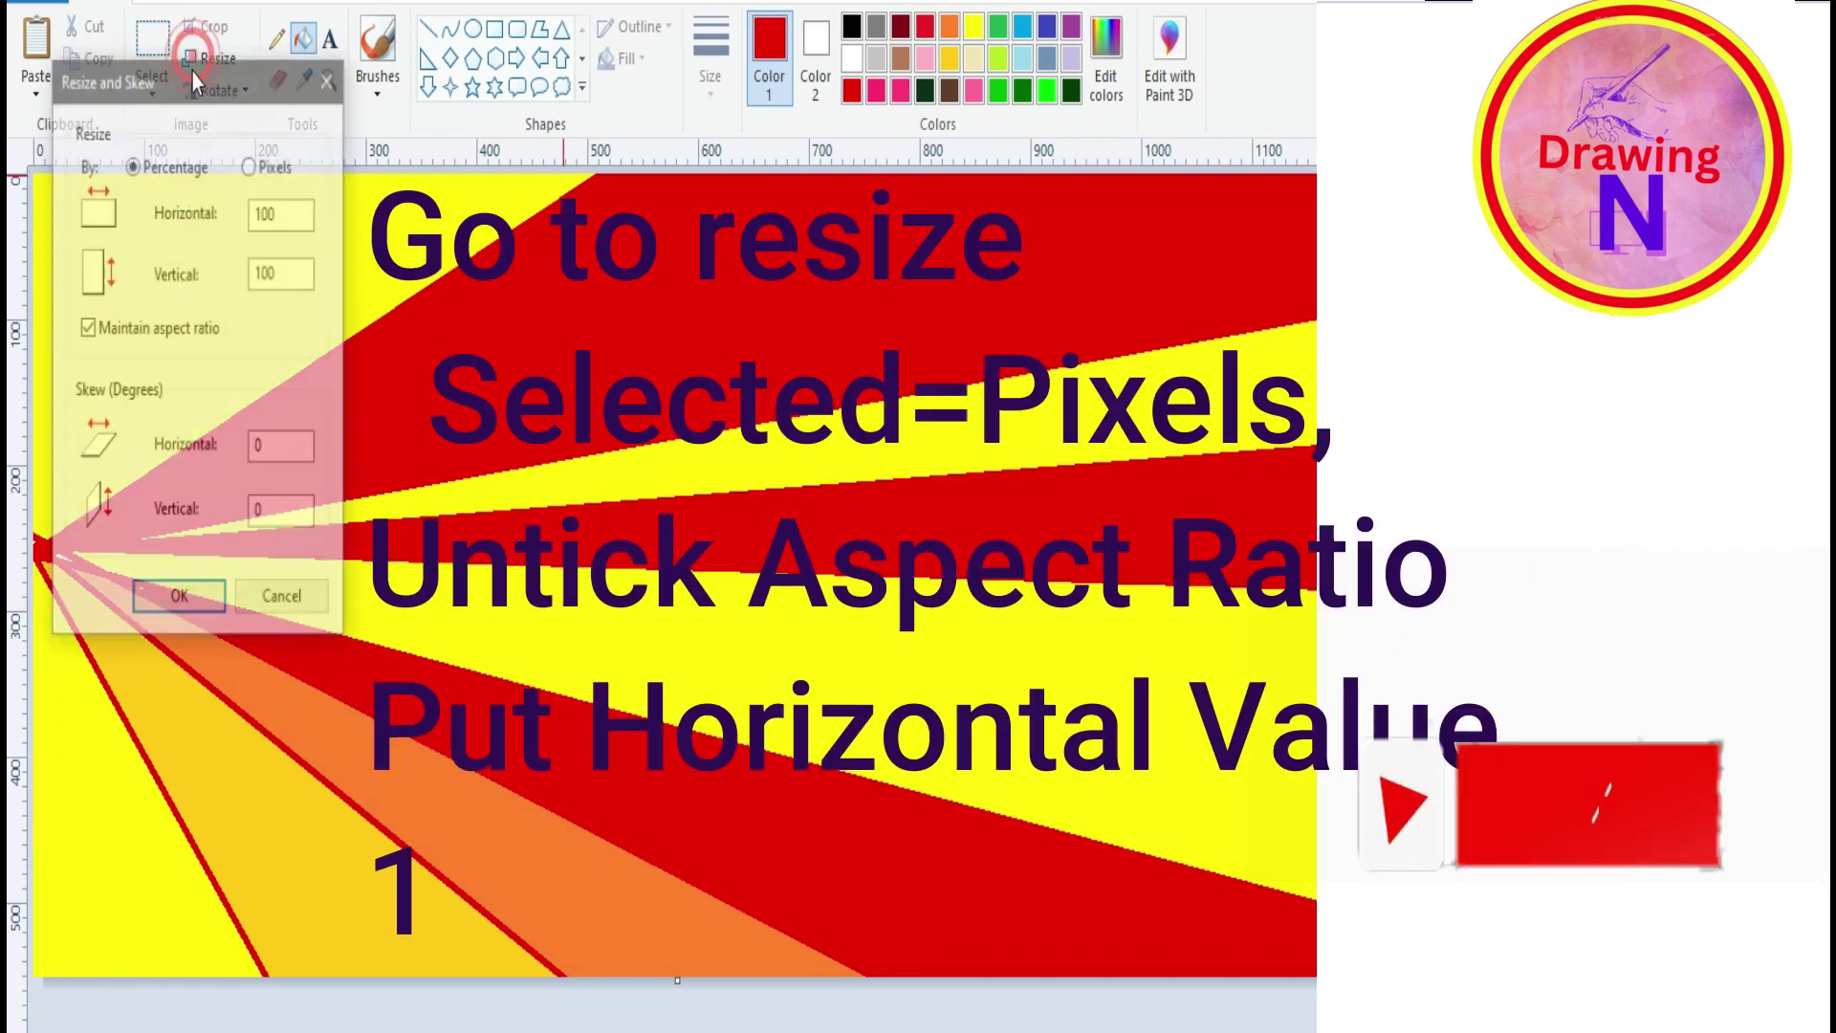
click(86, 328)
click(251, 165)
double_click(273, 211)
right_click(273, 209)
click(314, 264)
text(1)
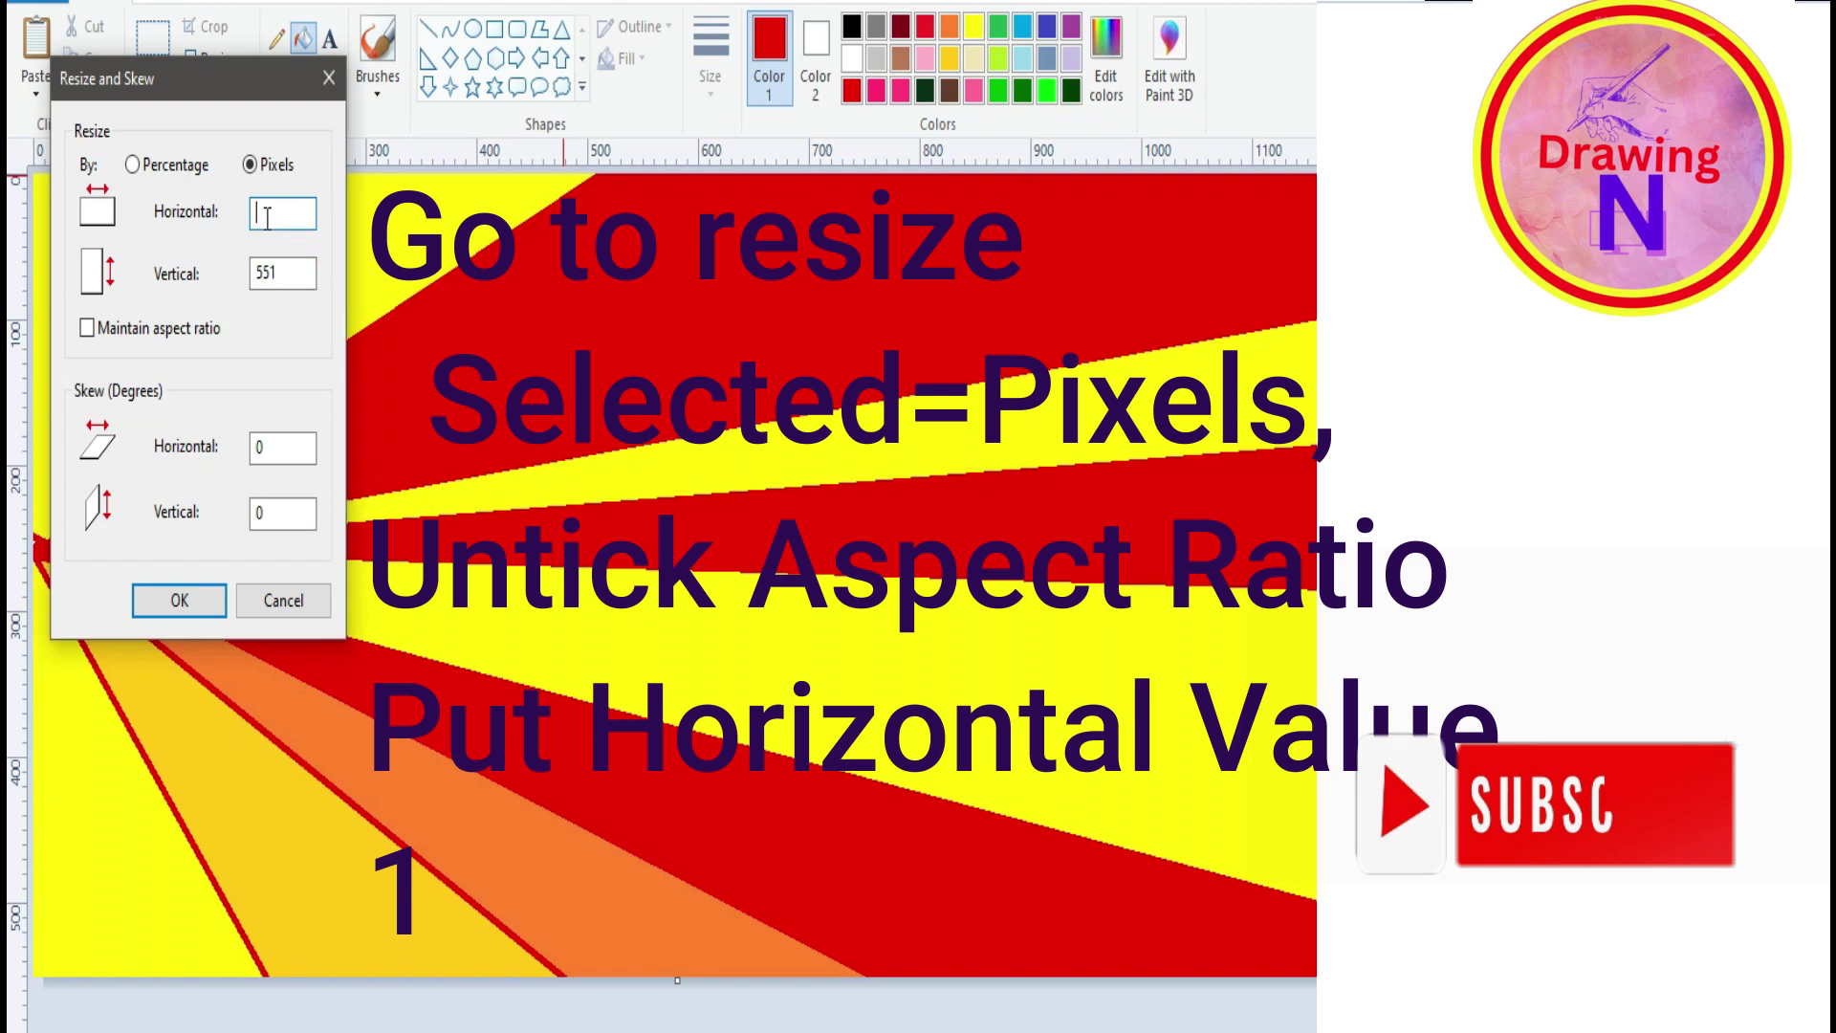
click(182, 602)
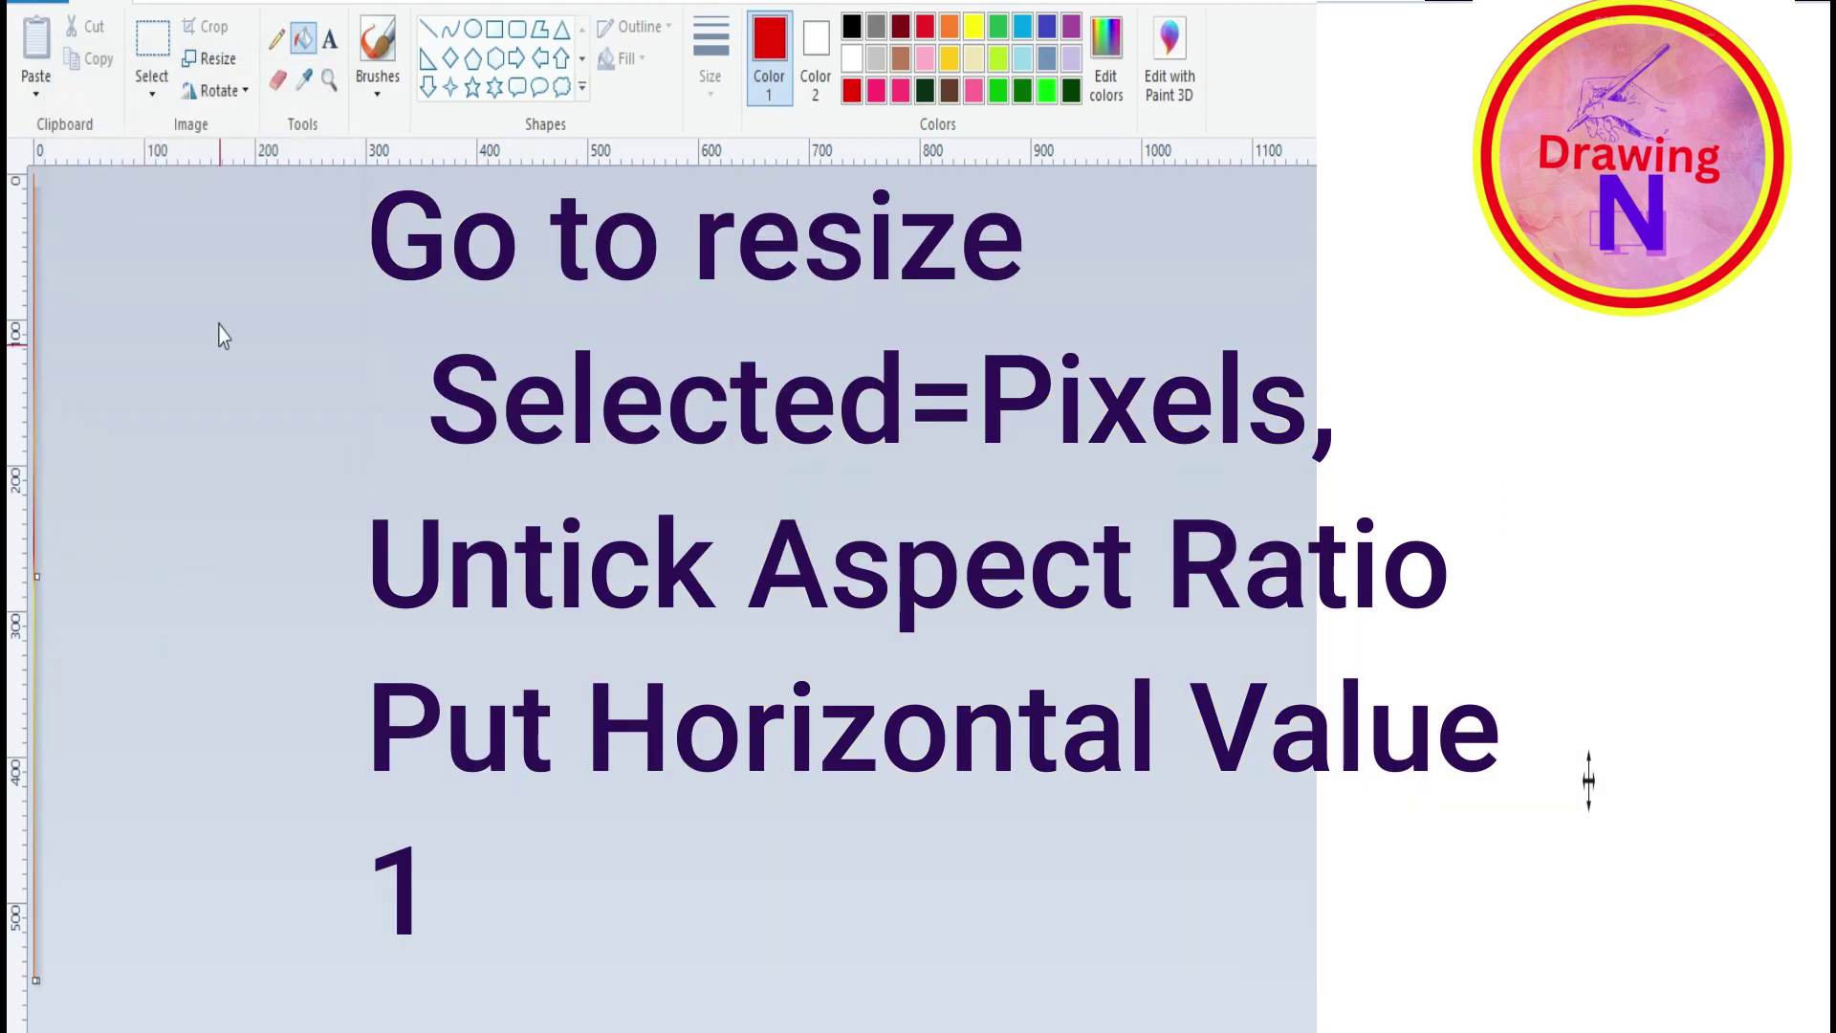
- Stretch the 1-pixel strip back to 1161 pixels wide
click(192, 63)
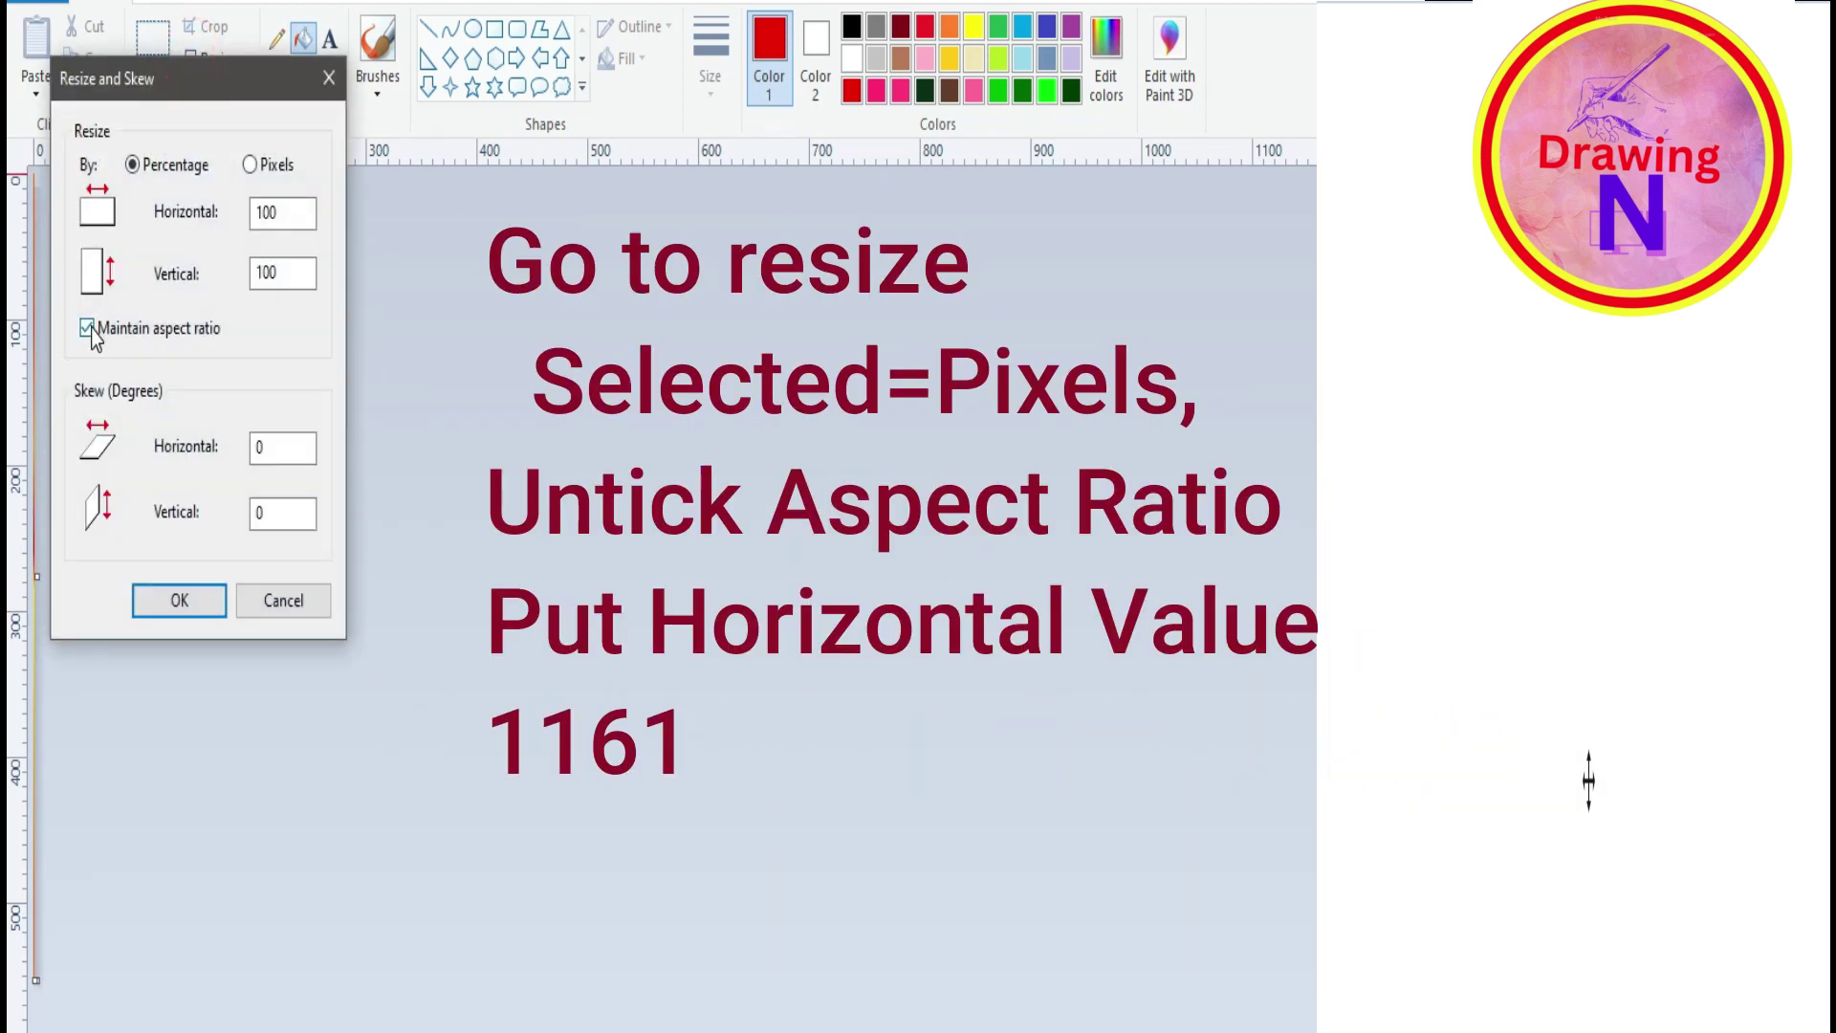
click(252, 165)
double_click(277, 212)
right_click(277, 213)
click(313, 342)
click(183, 591)
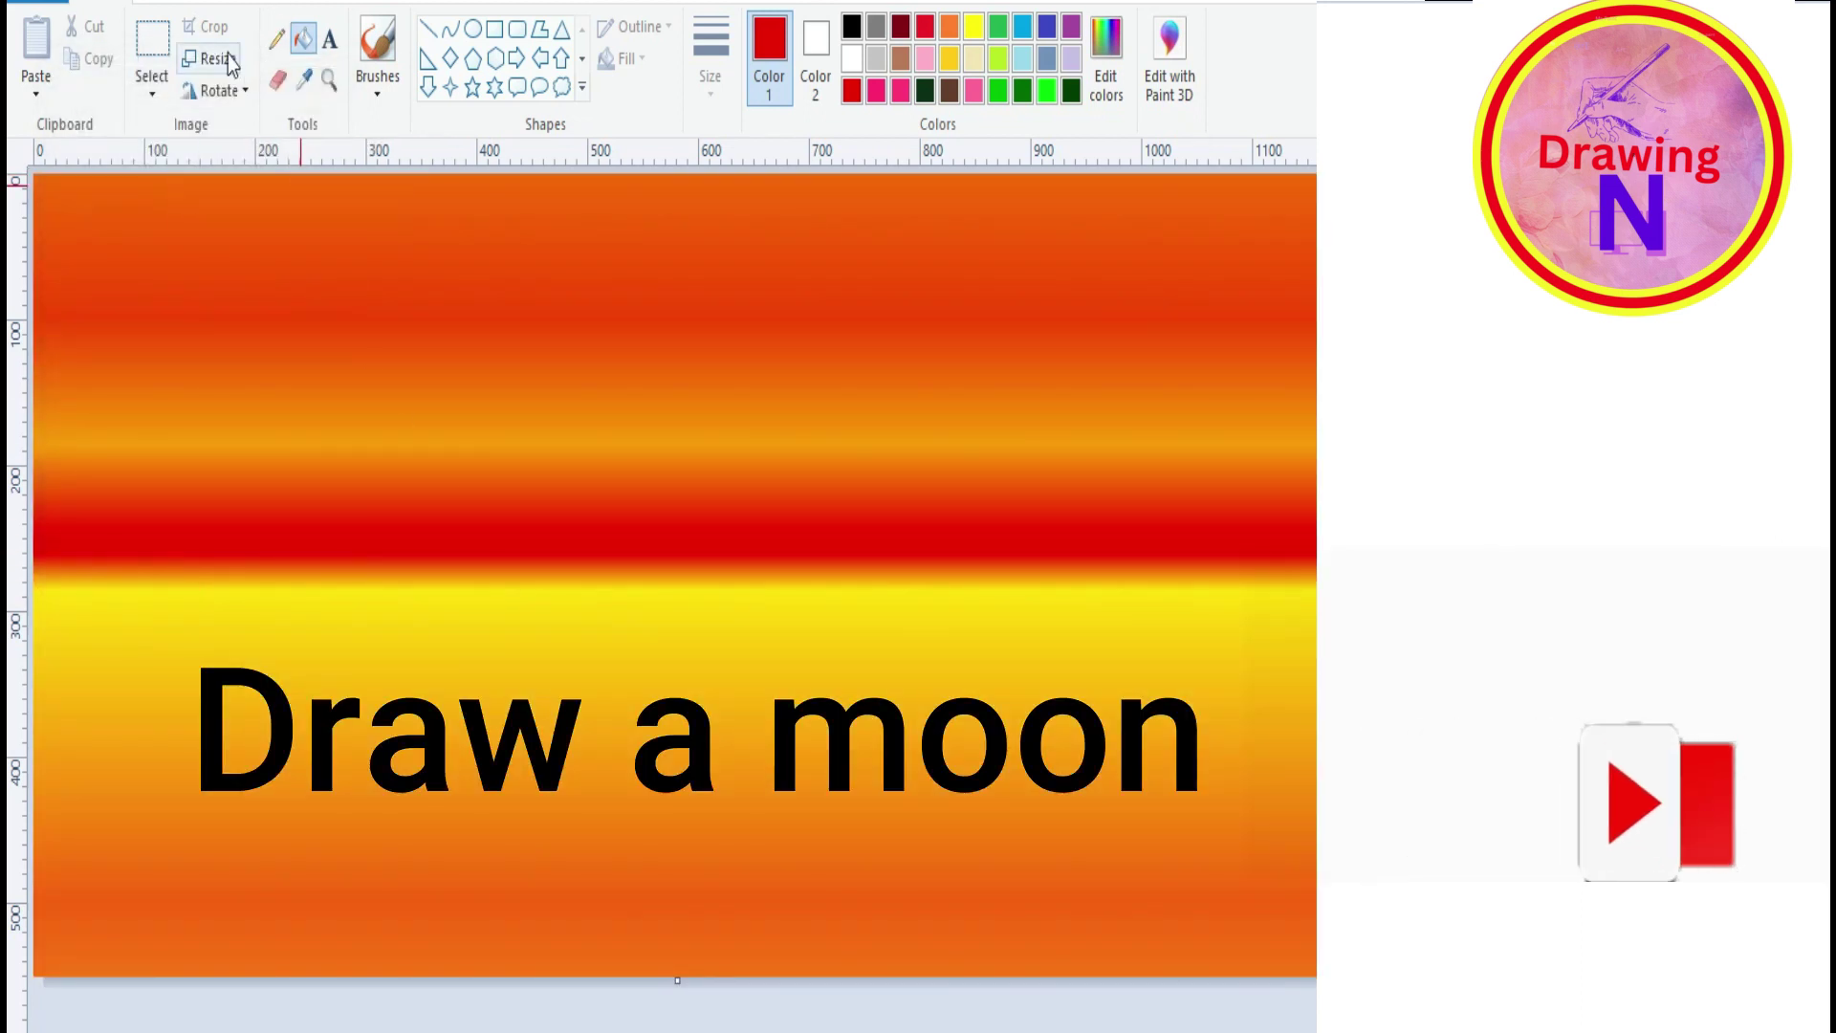
- Draw a solid yellow ellipse above the red band, enlarging and nudging it into place
click(497, 32)
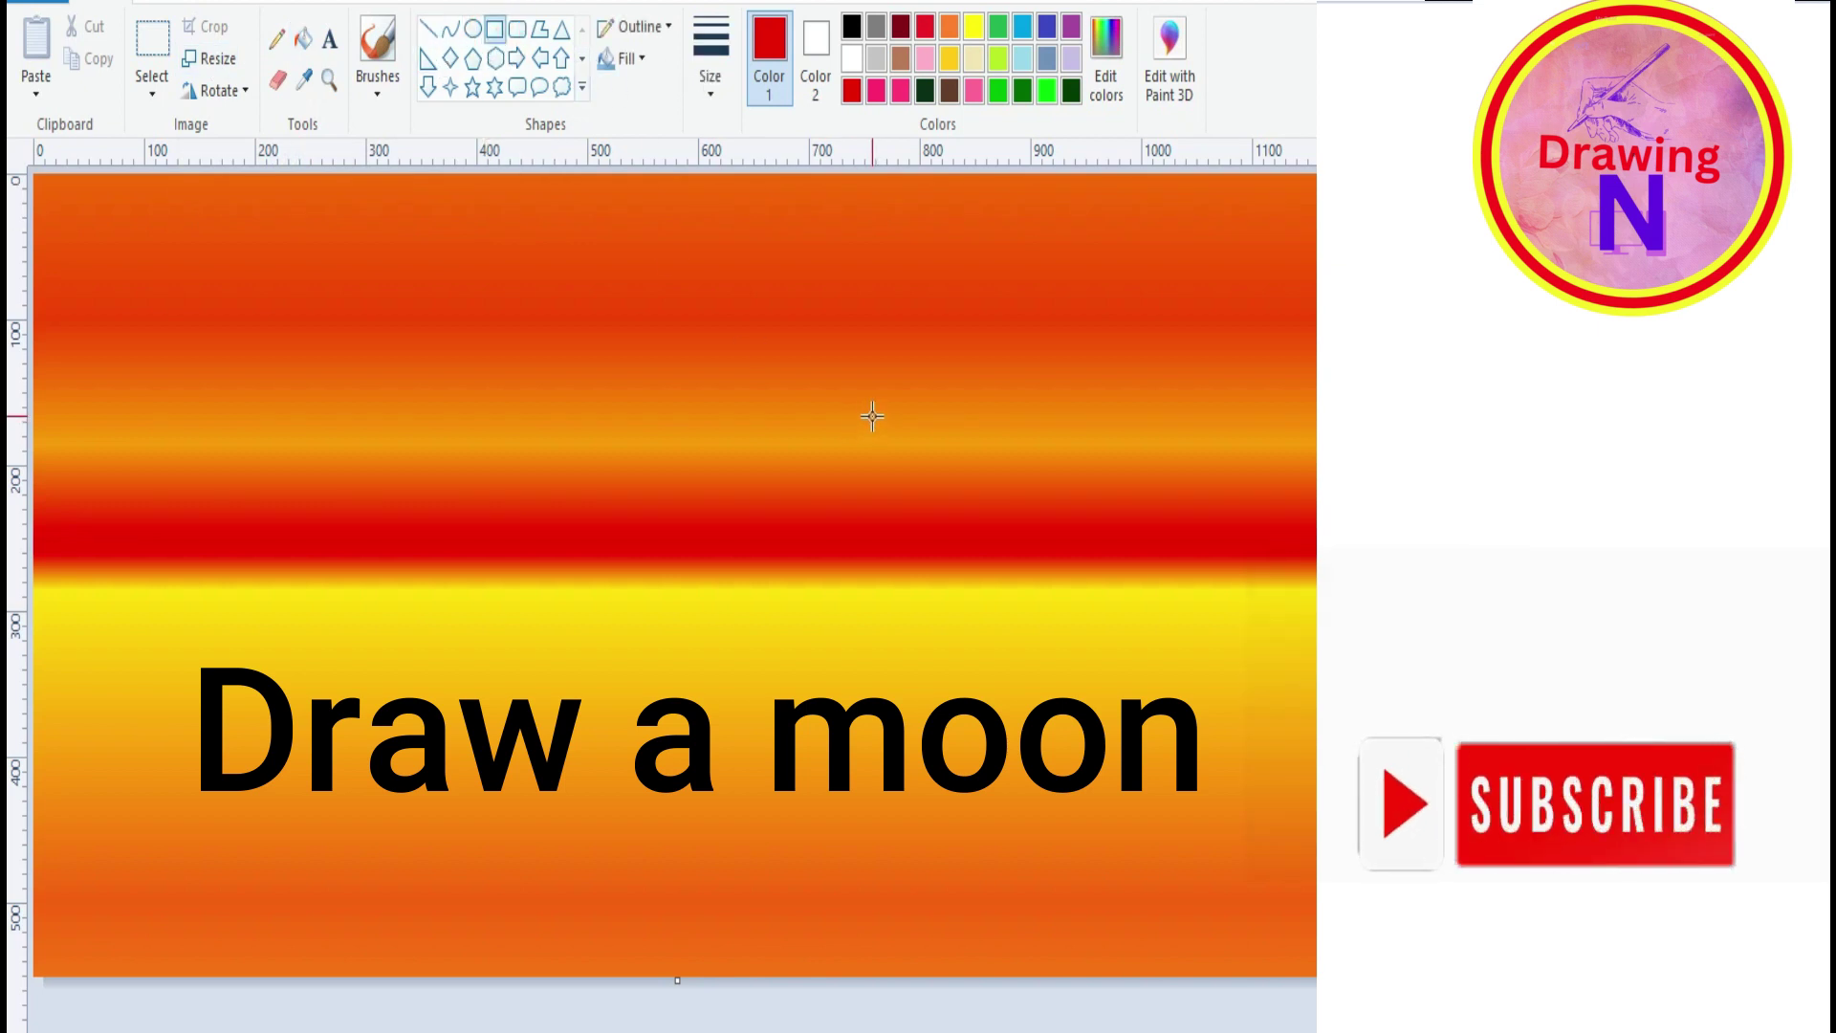
click(972, 28)
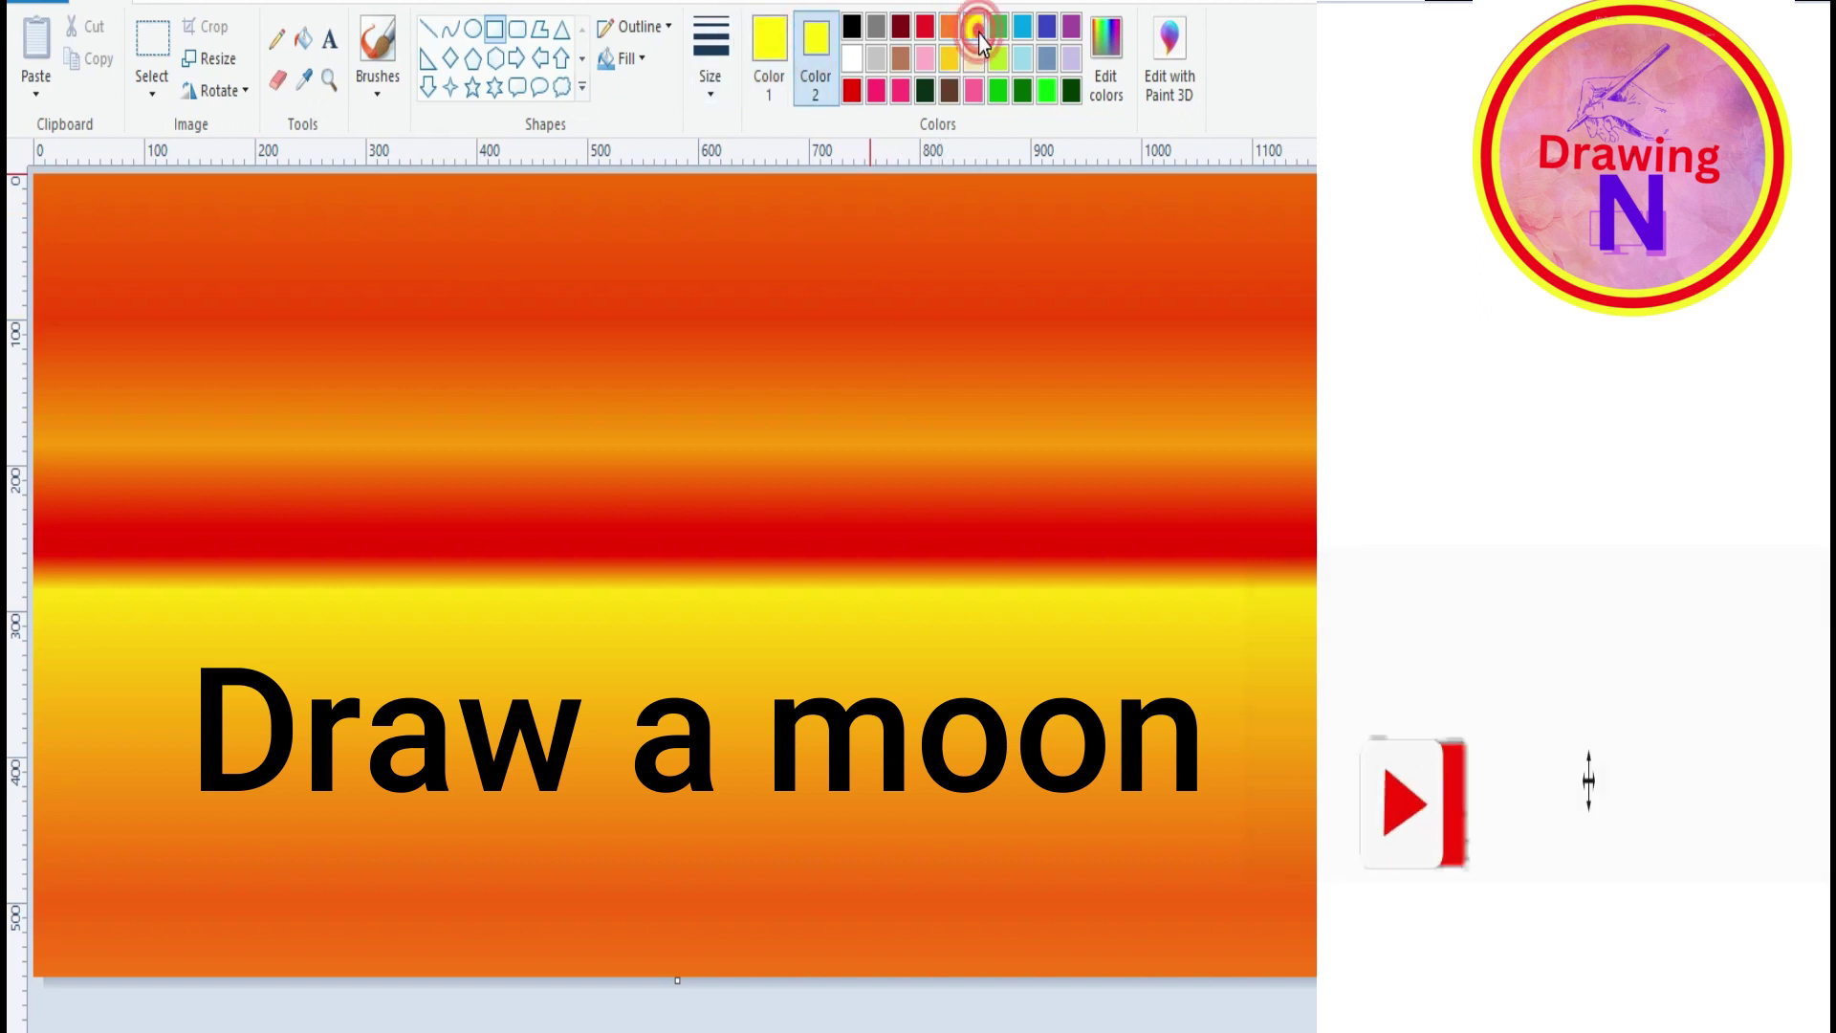
mouse_move(578, 334)
mouse_down()
mouse_move(651, 426)
mouse_move(709, 566)
mouse_up()
key(ctrl+z)
click(472, 28)
drag(562, 406, 543, 353)
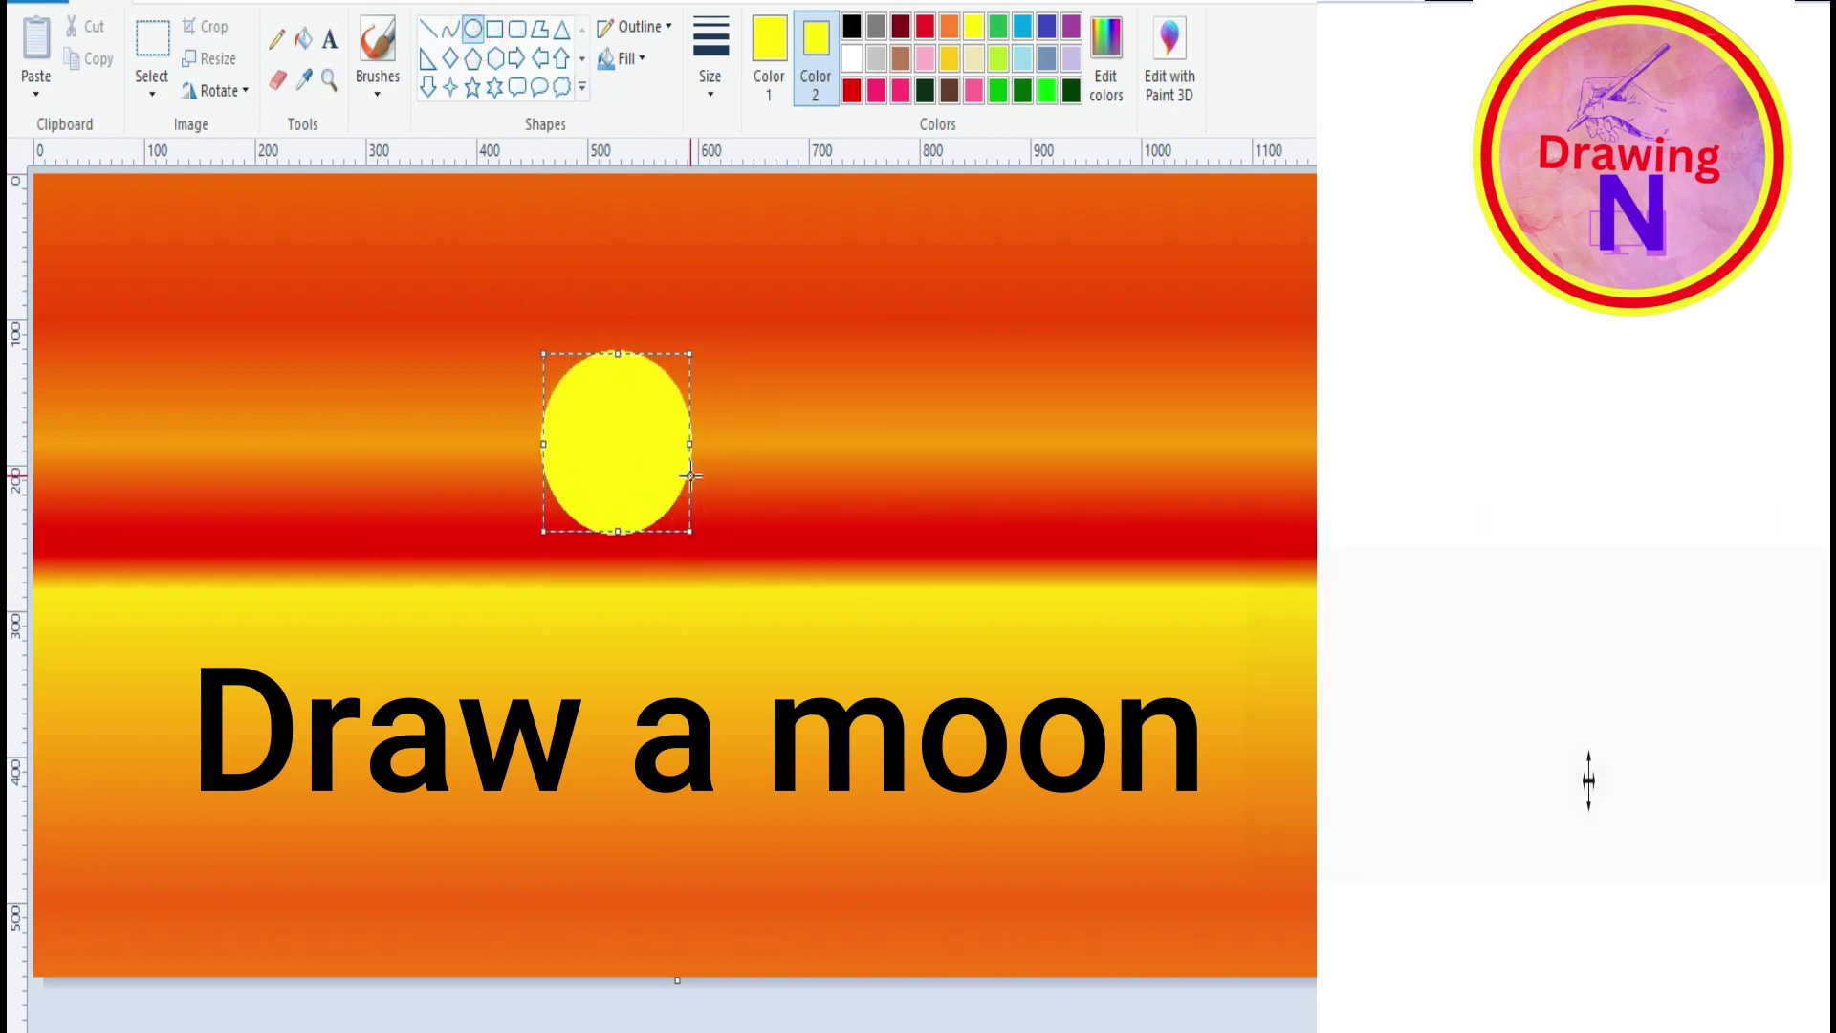
drag(712, 565, 764, 583)
drag(655, 351, 654, 315)
drag(543, 448, 524, 449)
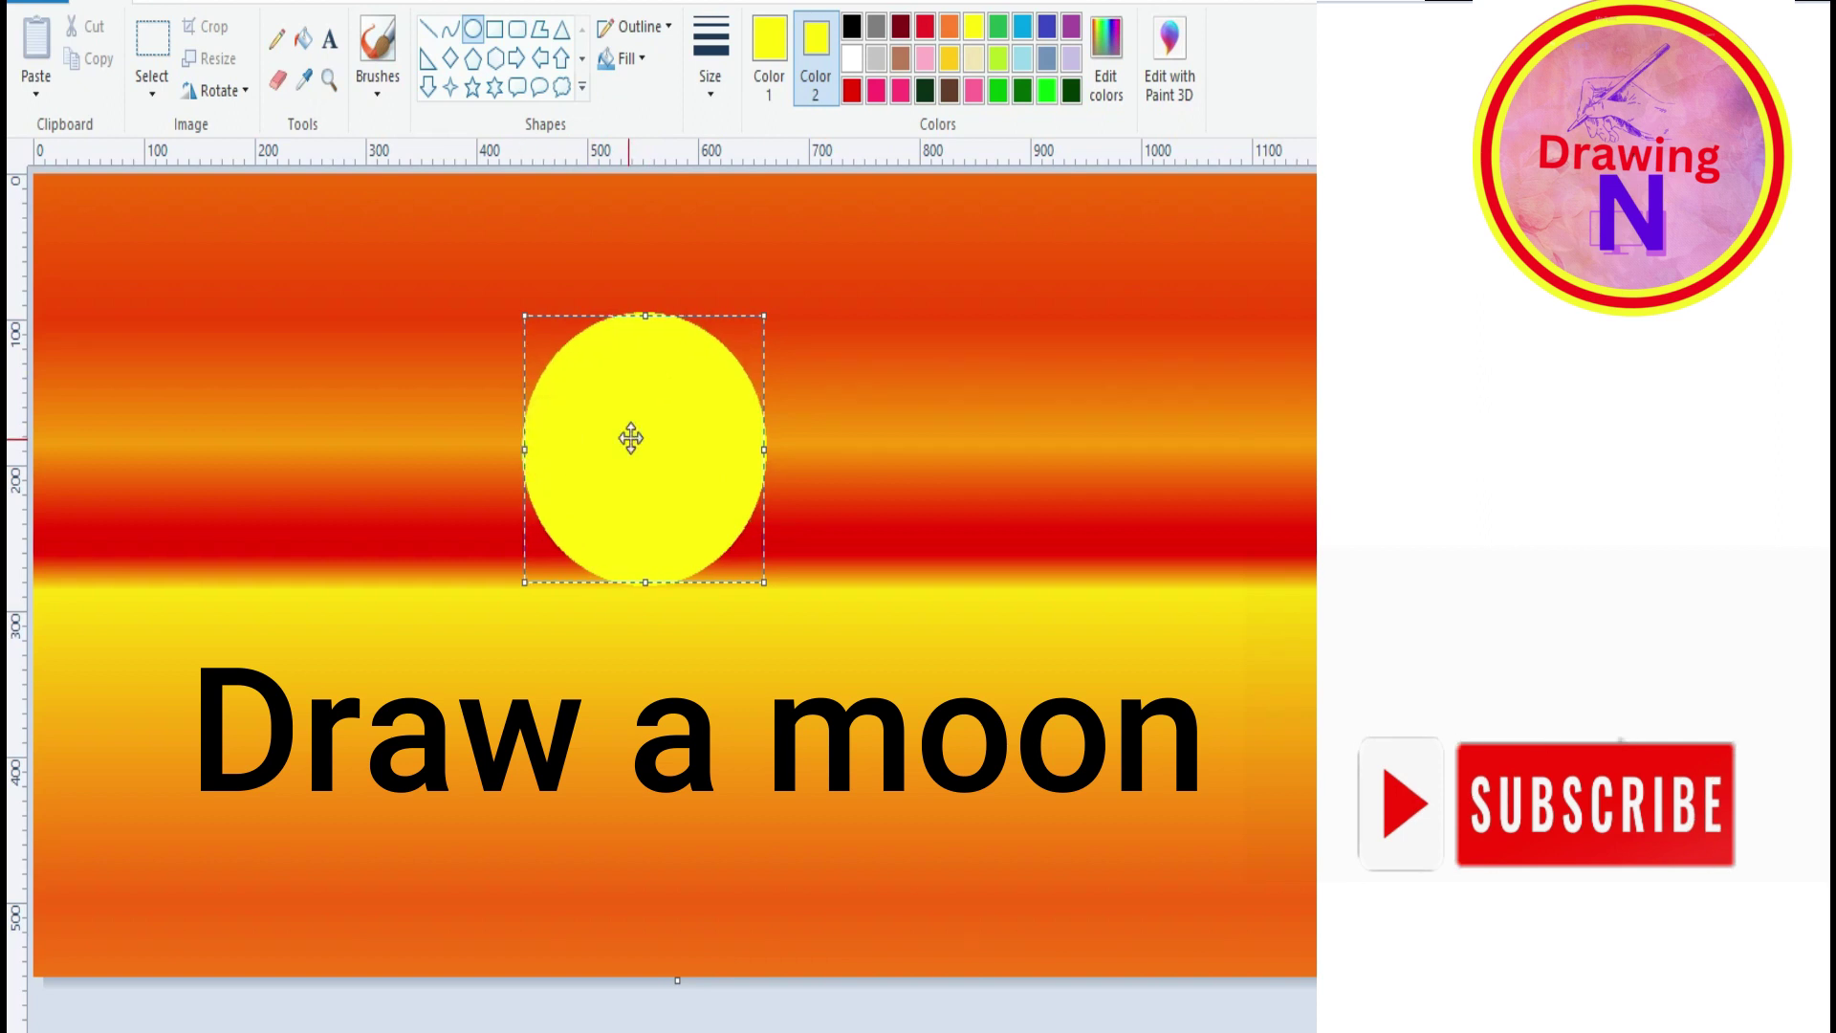
drag(664, 477, 635, 483)
click(277, 38)
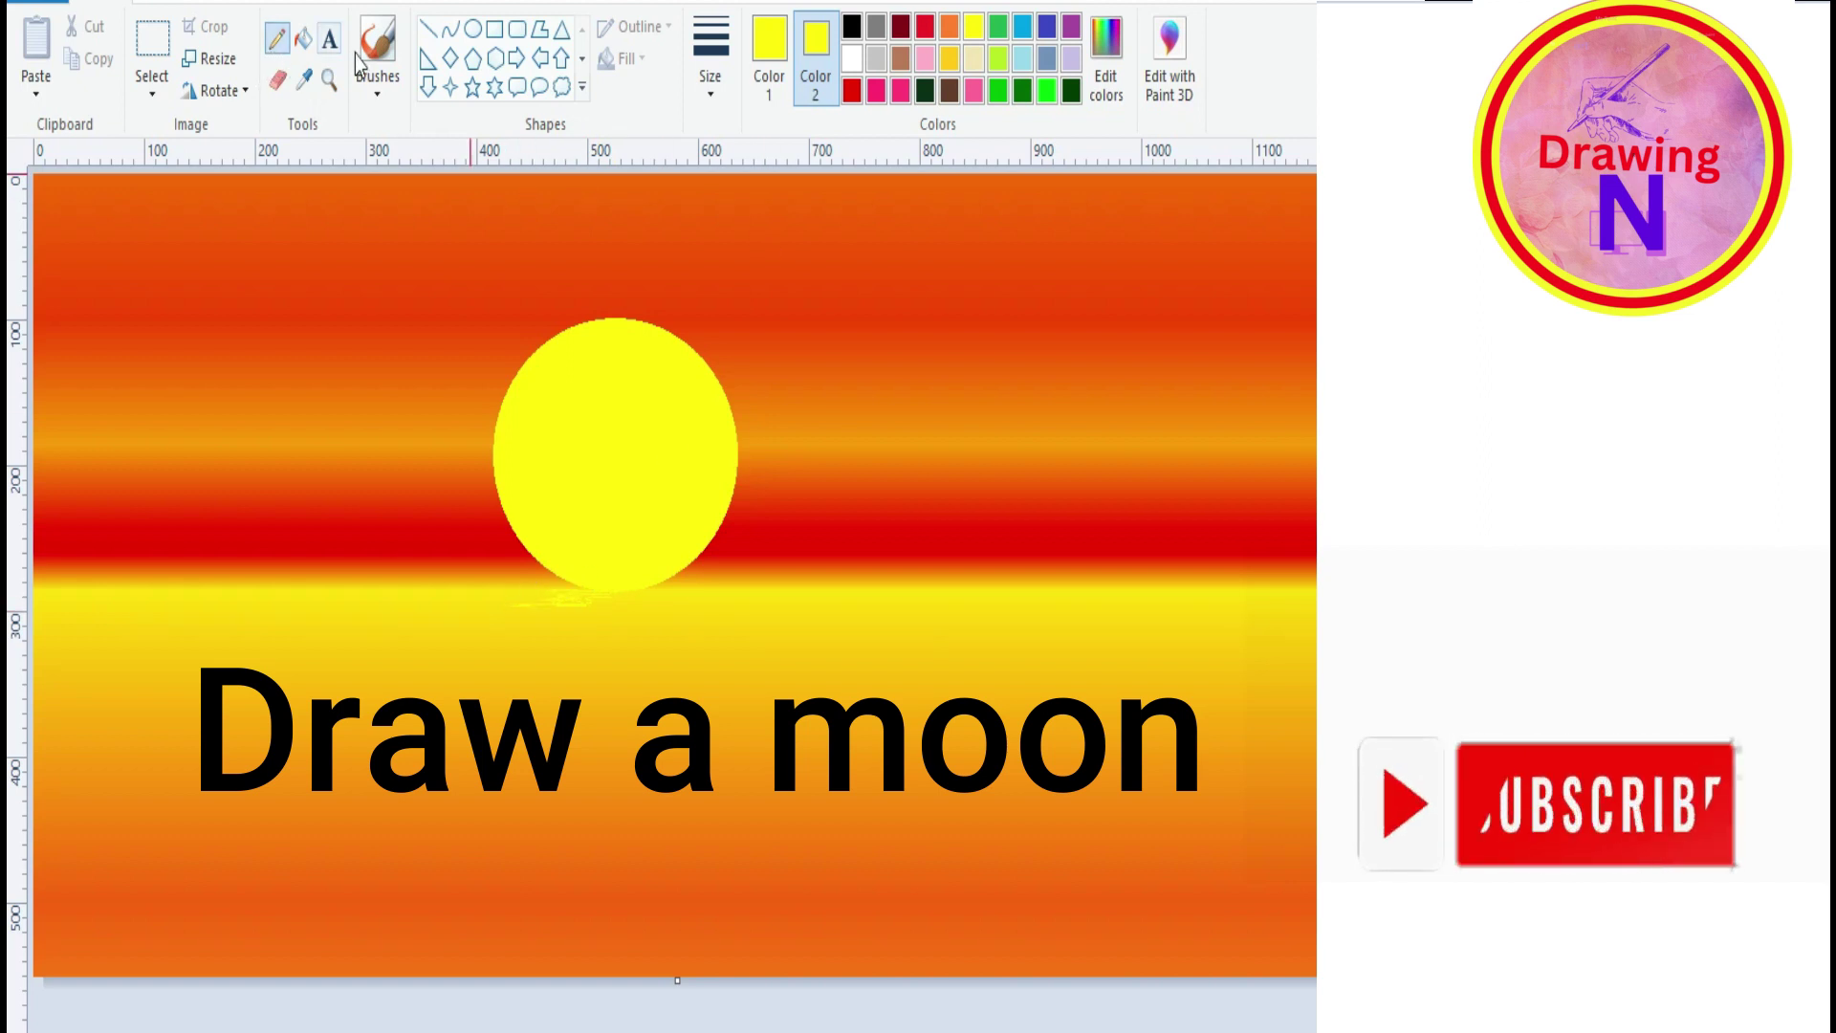
- Fill the yellow sun solid red
click(303, 38)
click(855, 88)
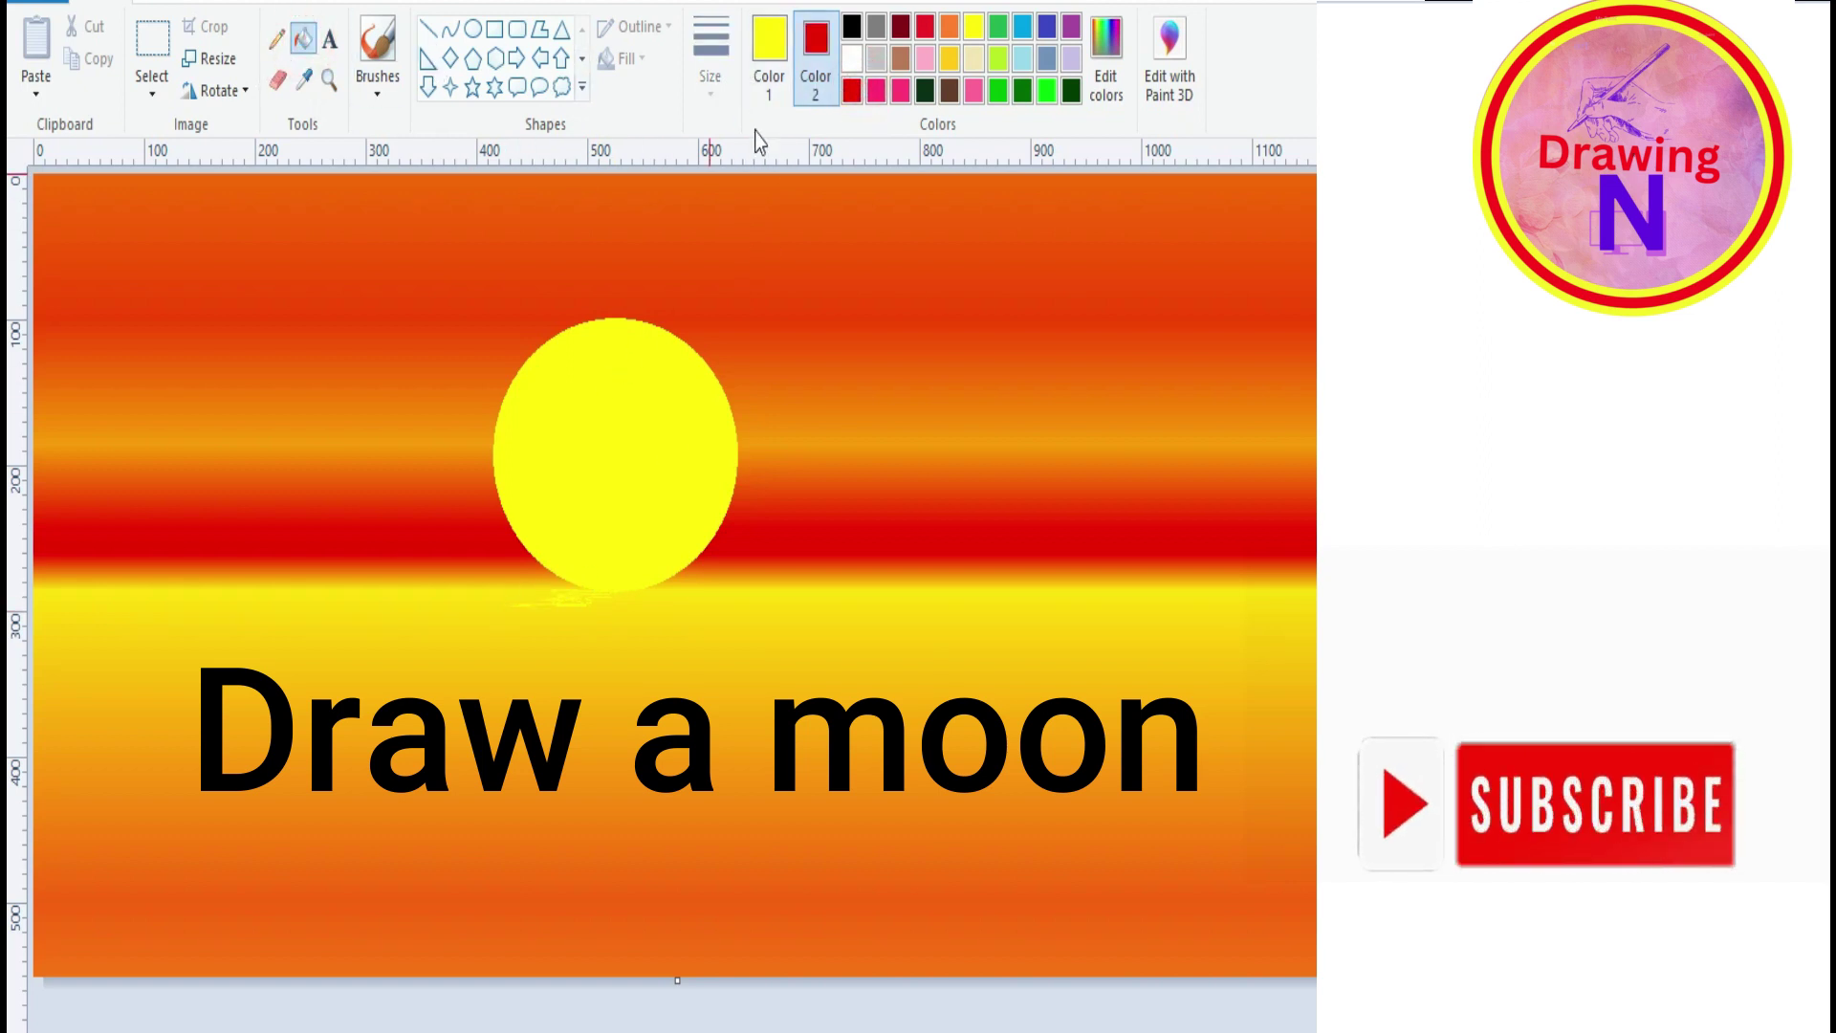
click(769, 53)
click(851, 89)
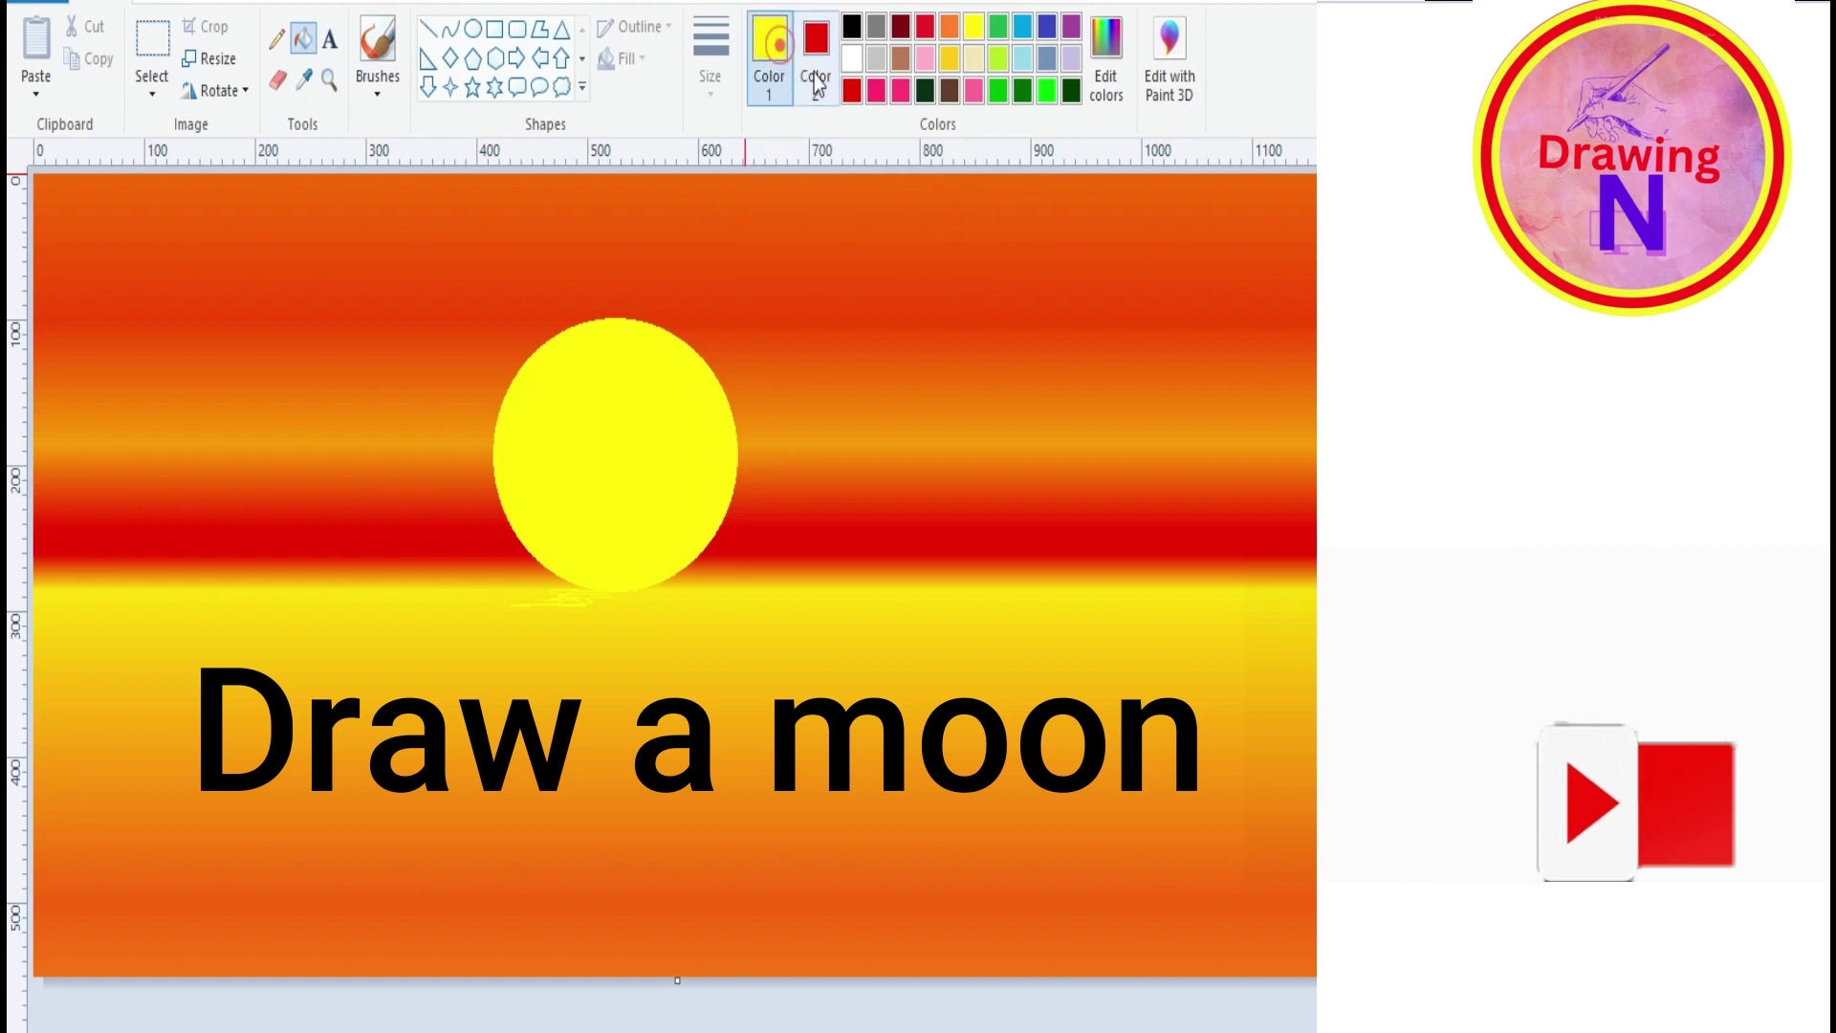
click(626, 392)
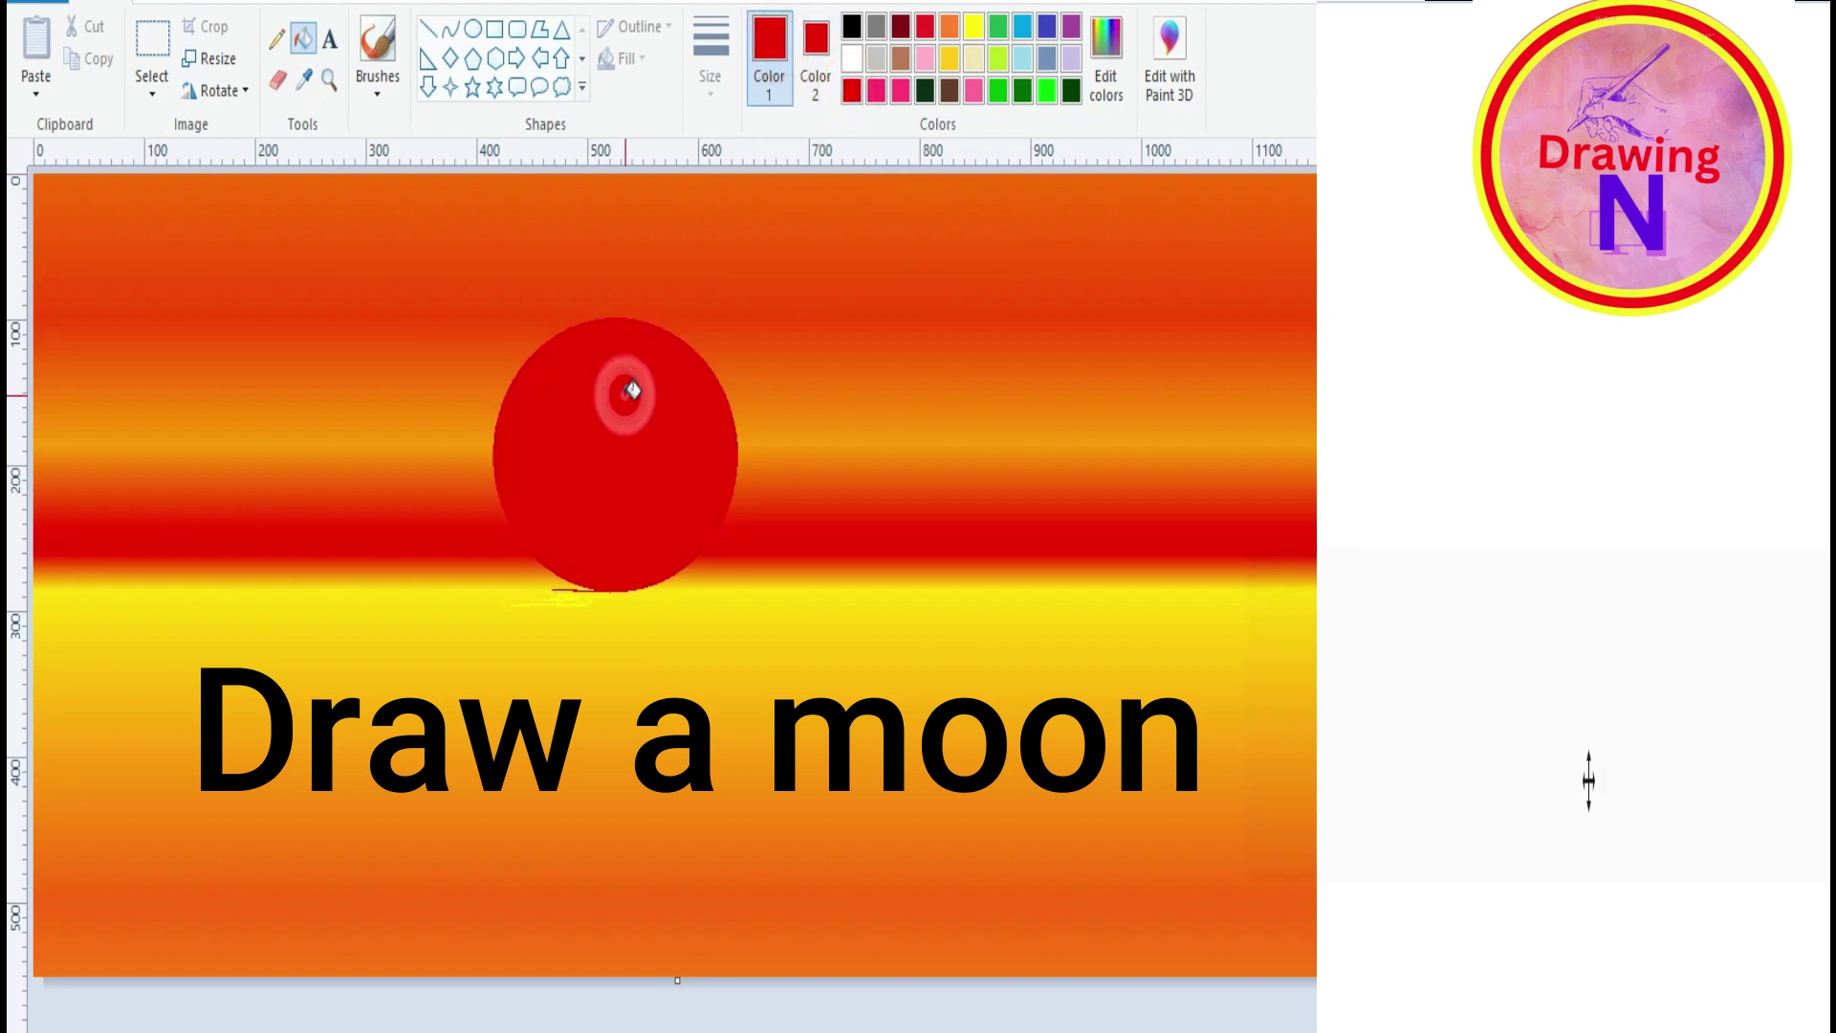
- Pencil red reflection strokes along the horizon beneath the sun
click(276, 38)
drag(586, 587, 592, 573)
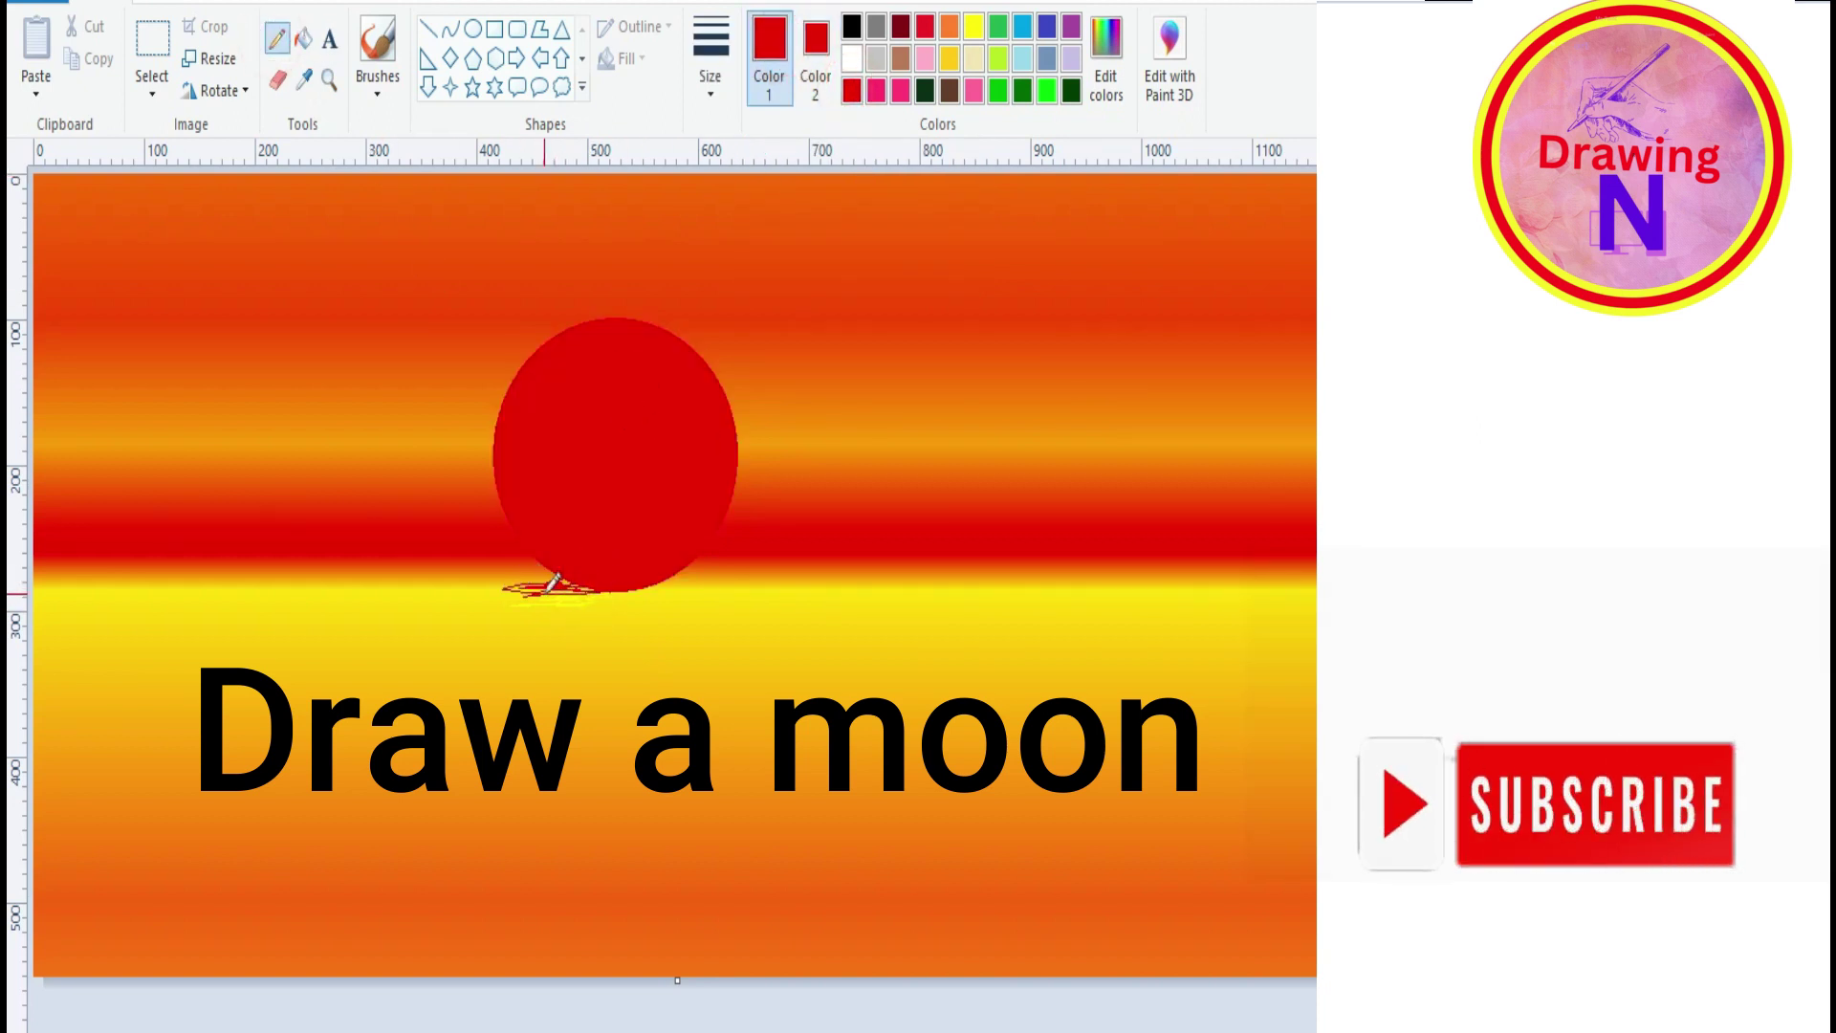
mouse_move(595, 589)
mouse_down()
mouse_move(743, 596)
mouse_move(663, 603)
mouse_up()
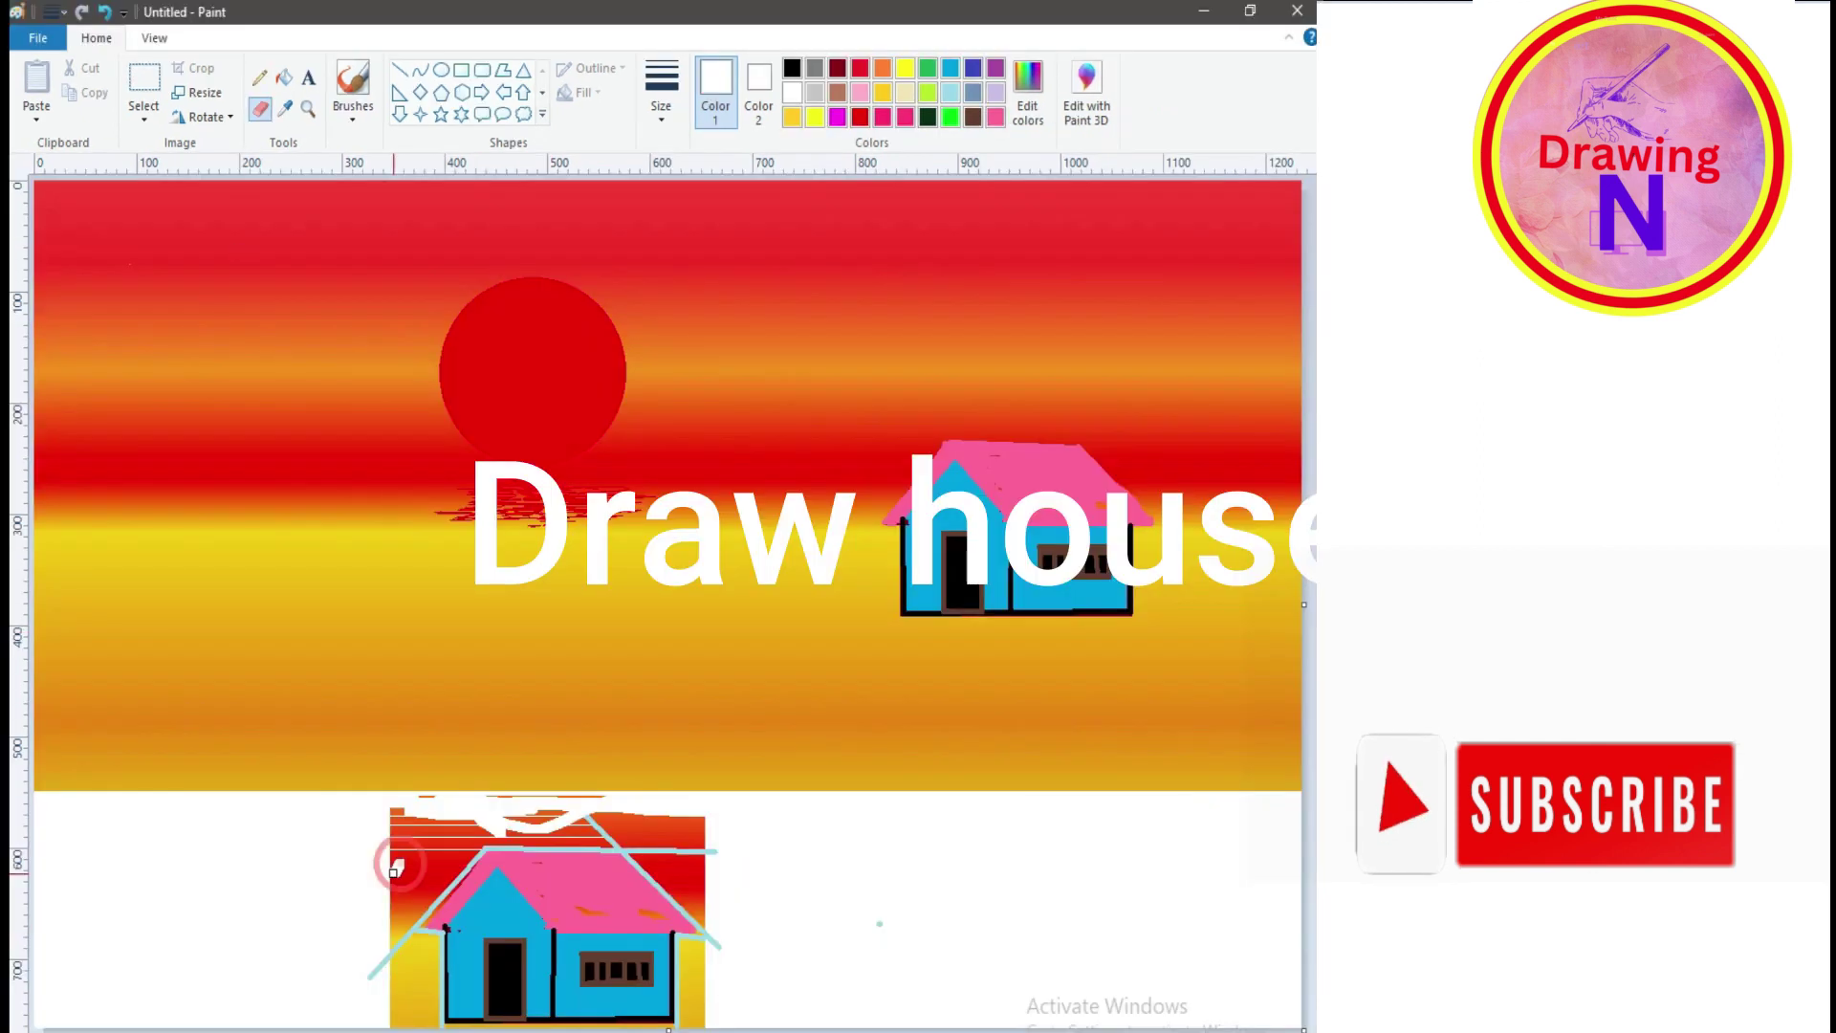
- Erase the red, orange and yellow stripes around and beside the small house picture
drag(394, 872, 394, 908)
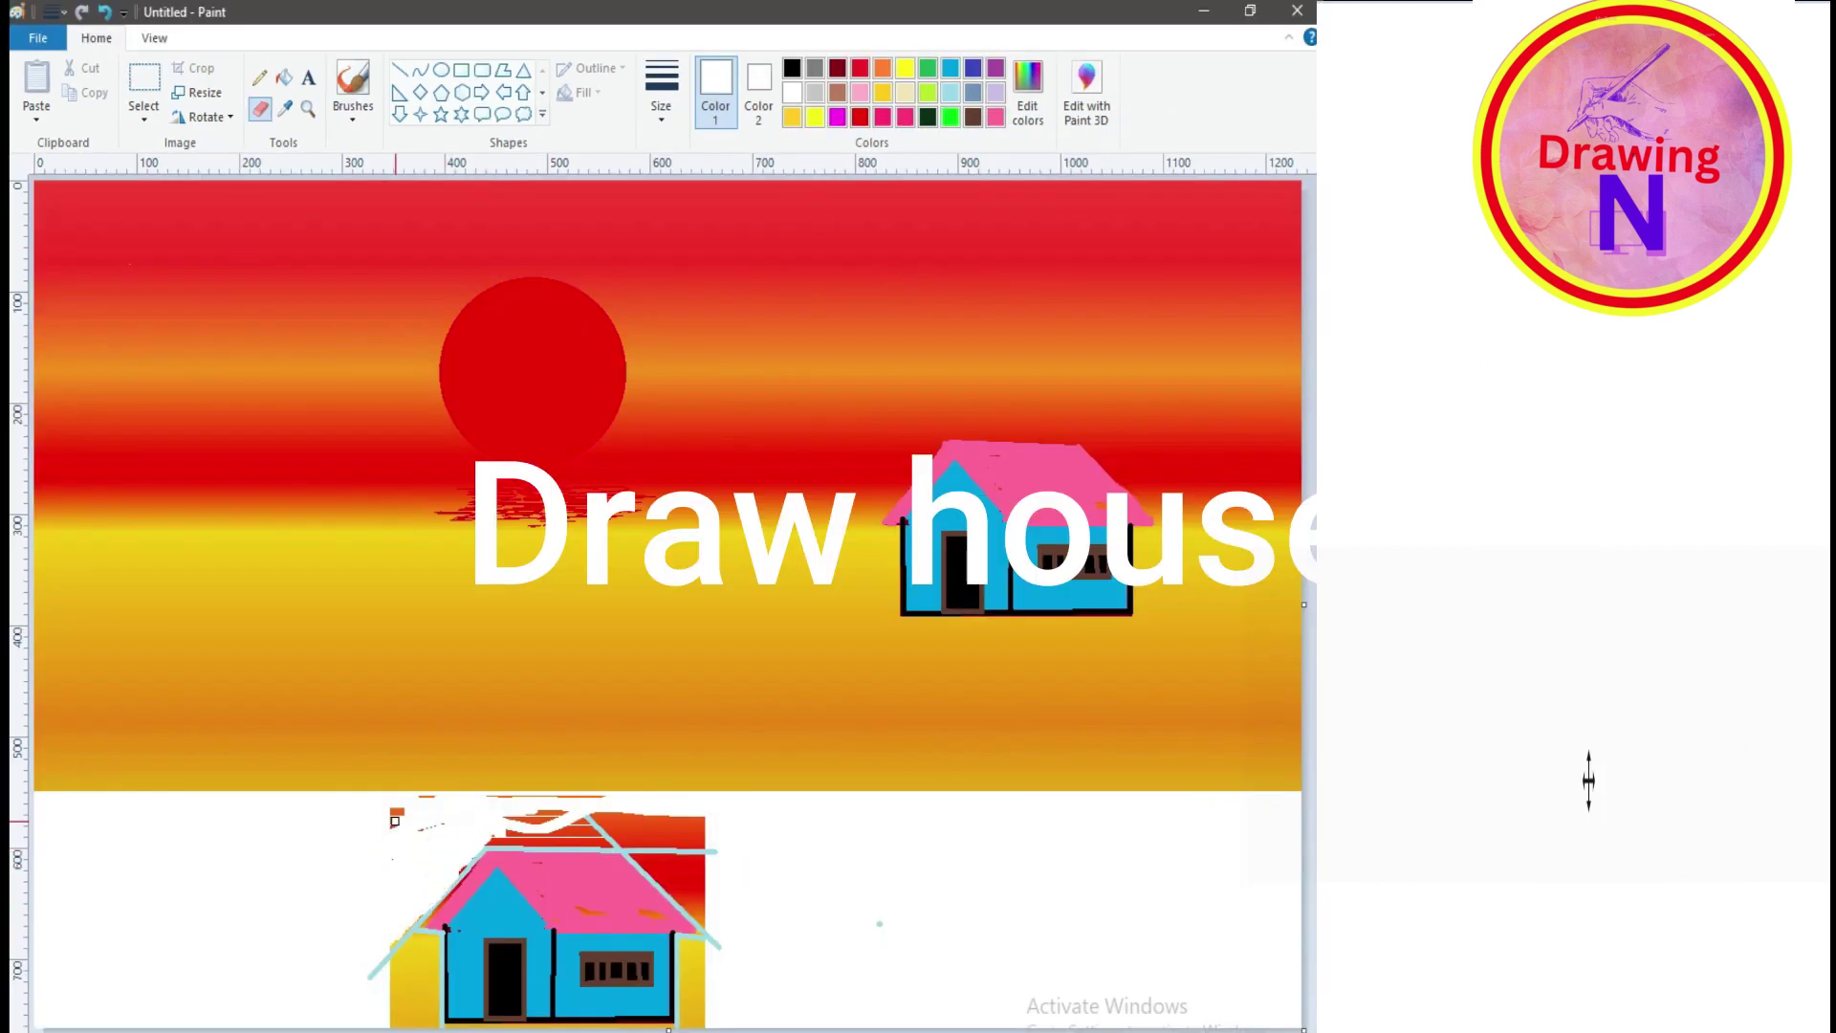
mouse_move(432, 815)
mouse_down()
mouse_move(621, 834)
mouse_move(482, 820)
mouse_up()
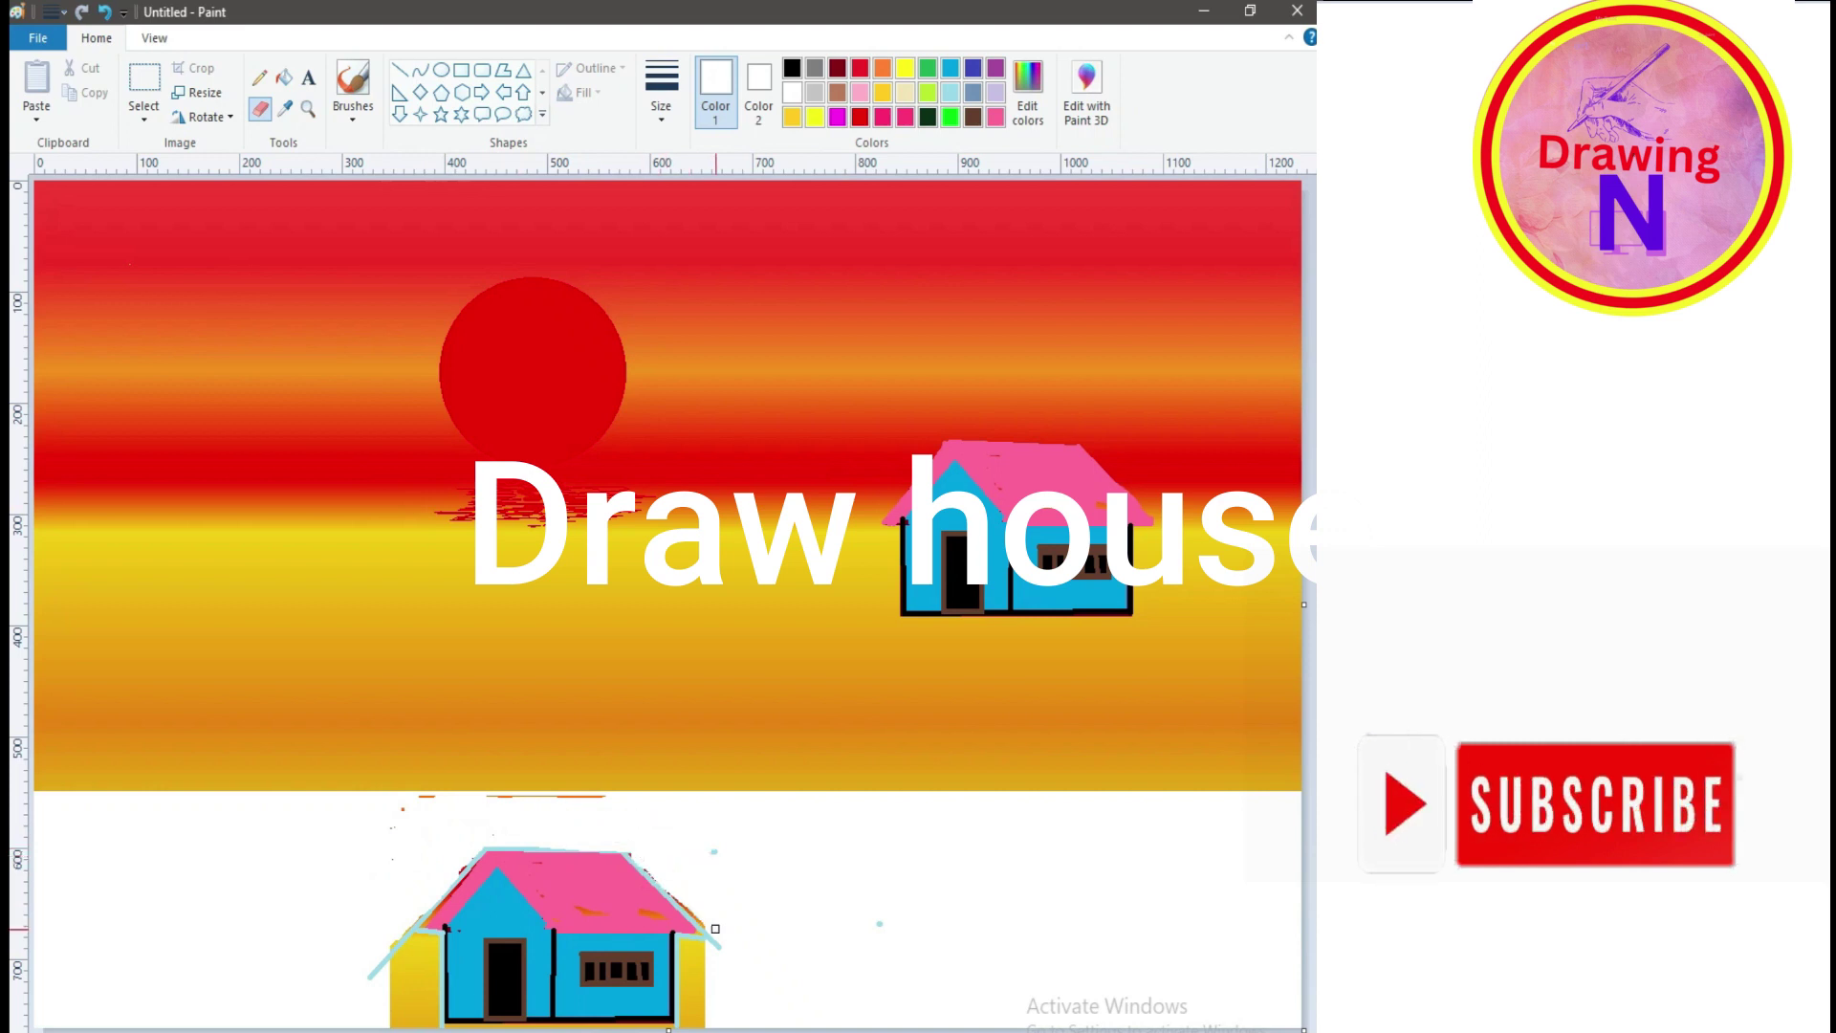
drag(423, 895, 432, 1025)
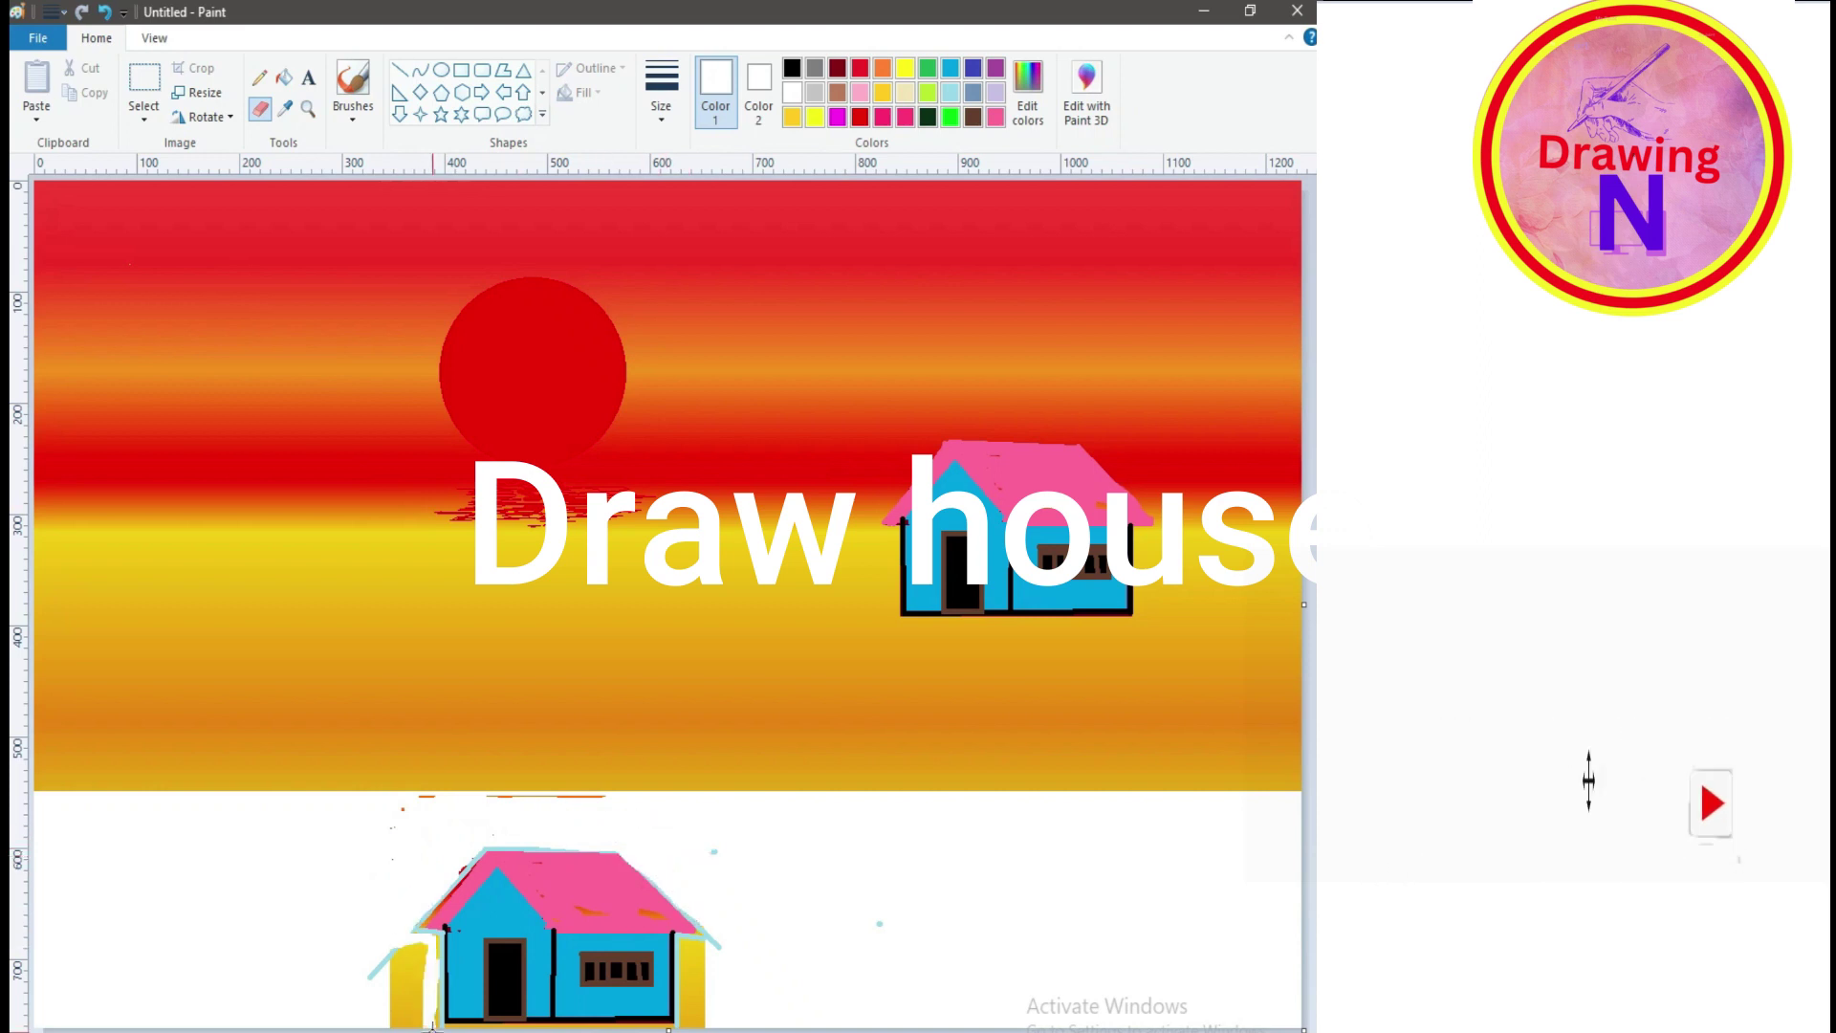
drag(405, 955, 401, 1024)
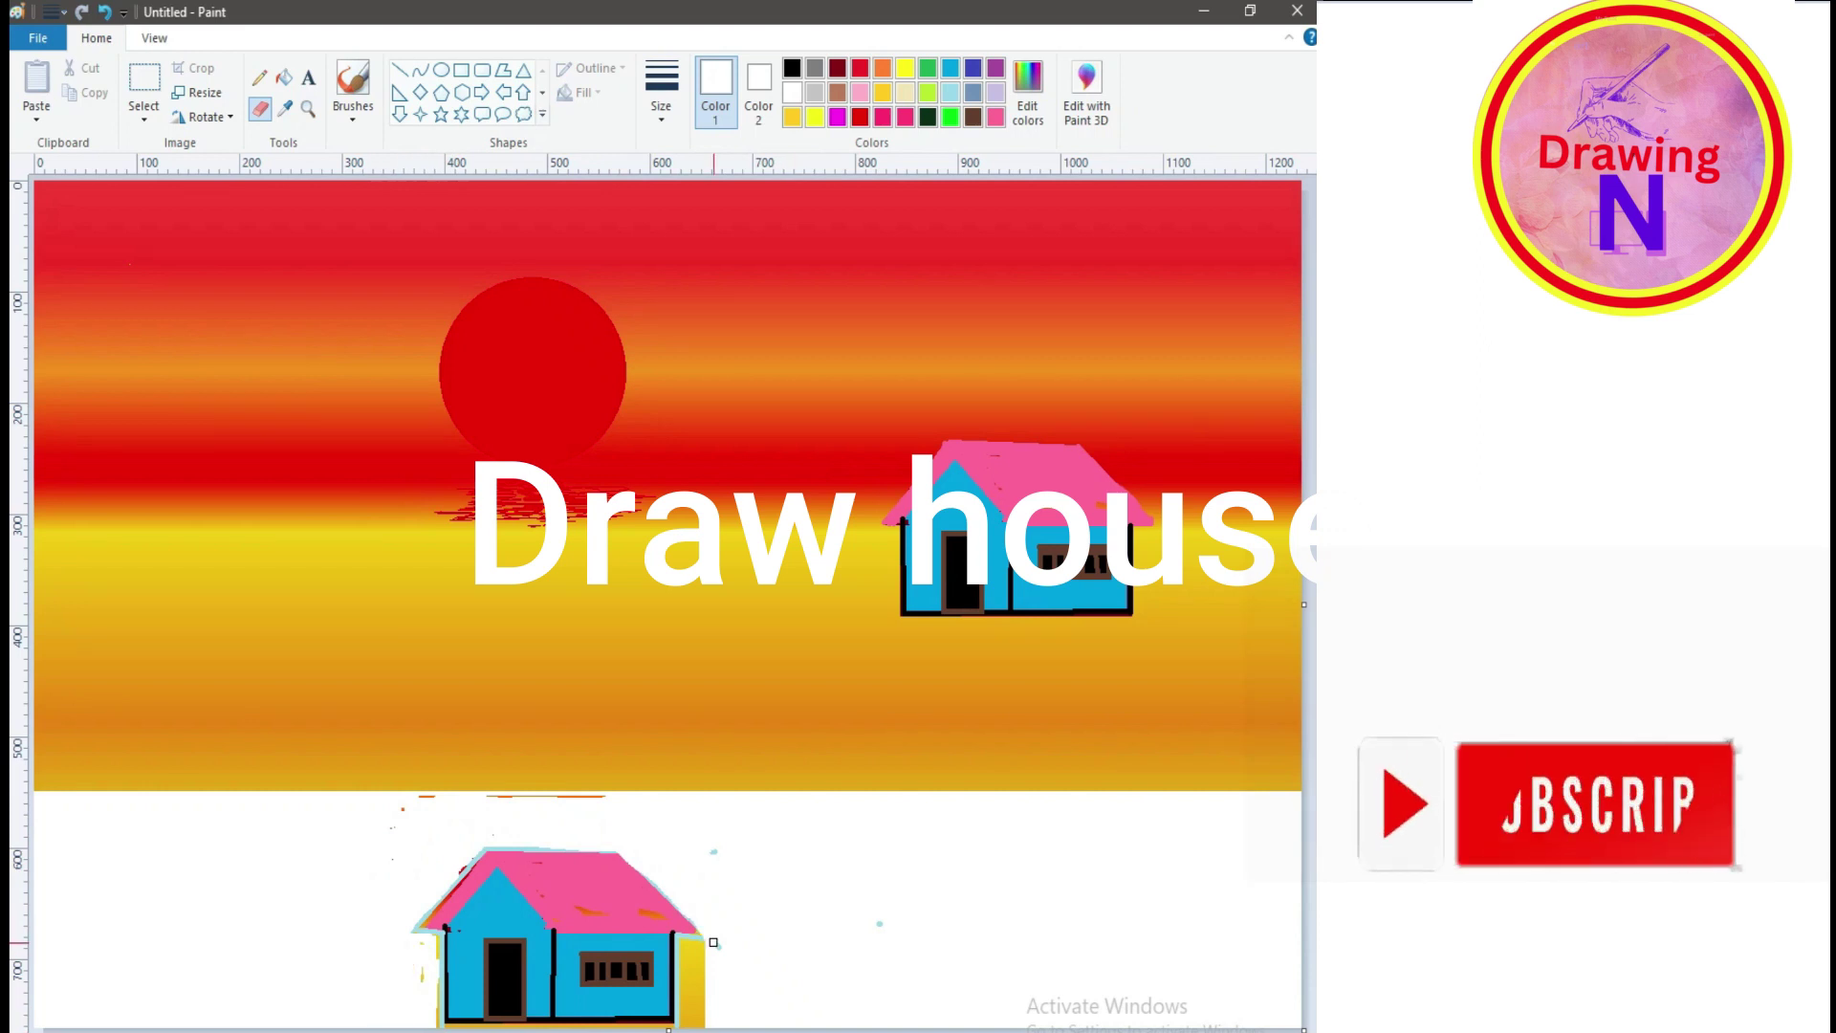
- Erase the house's remaining side and bottom edges, then select the whole house
drag(717, 947, 688, 941)
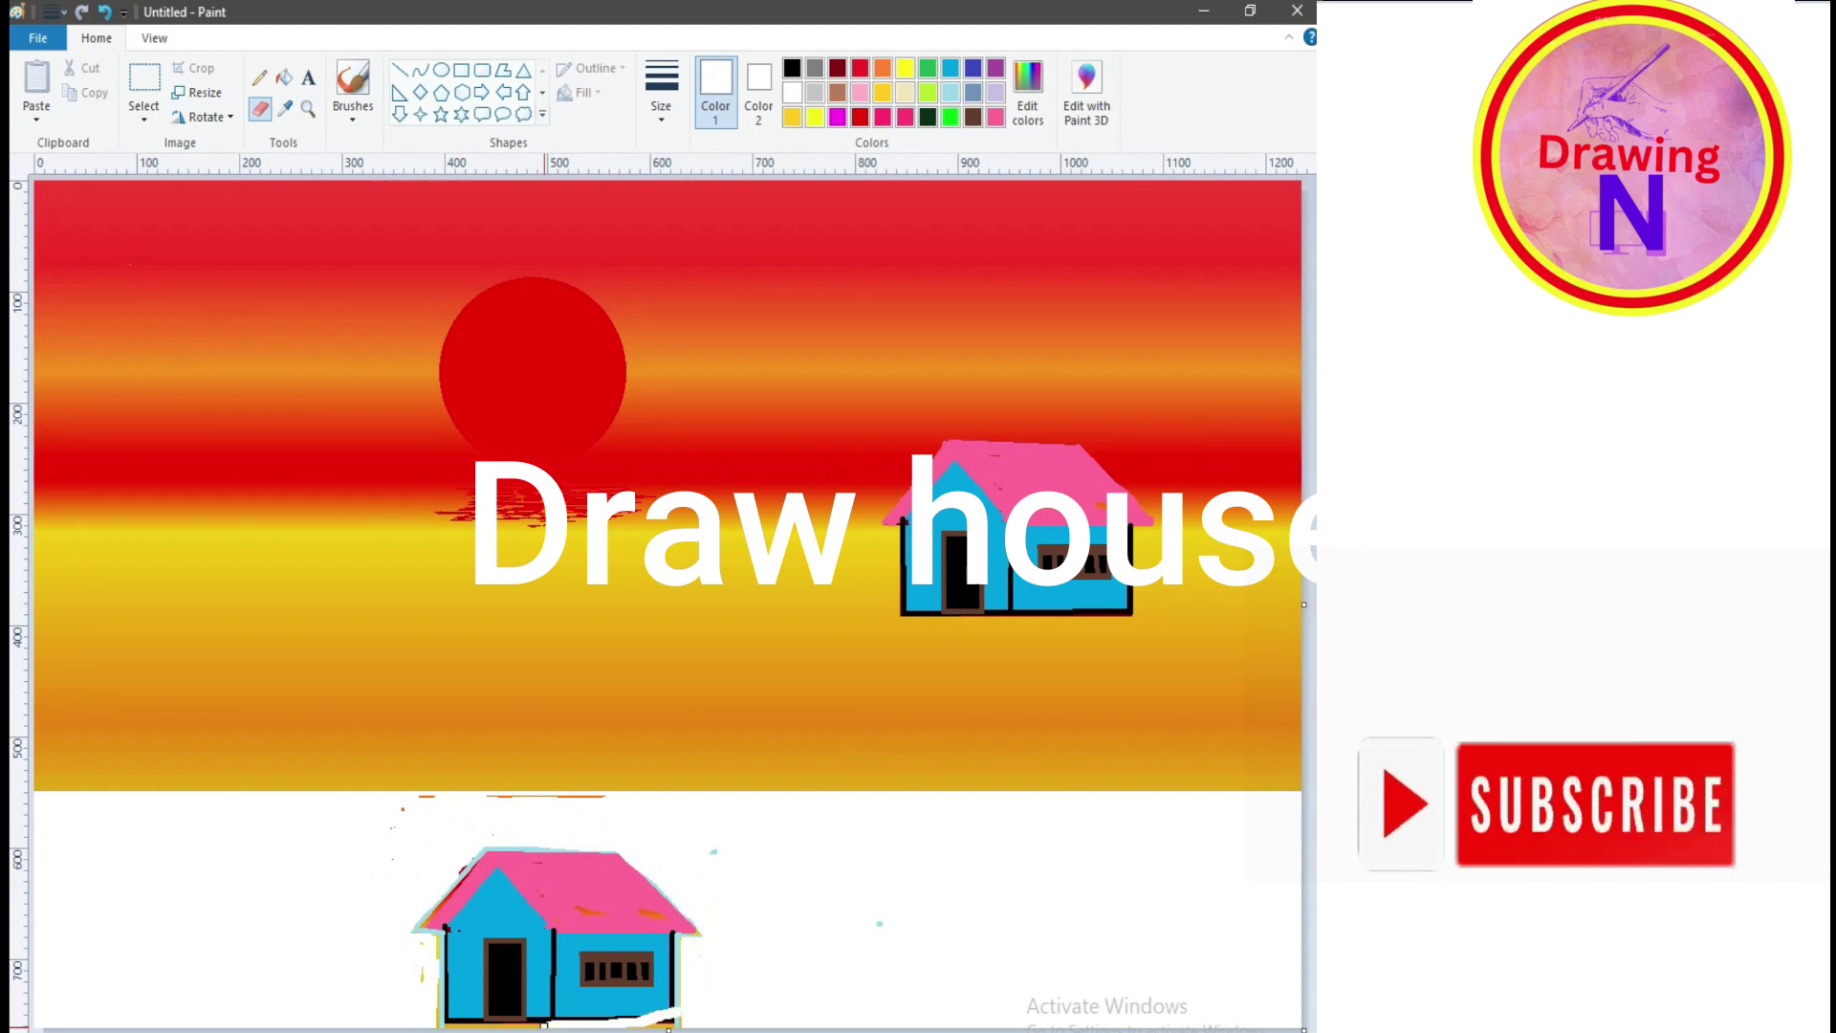
mouse_move(550, 1024)
mouse_down()
mouse_move(469, 1016)
mouse_move(647, 1018)
mouse_up()
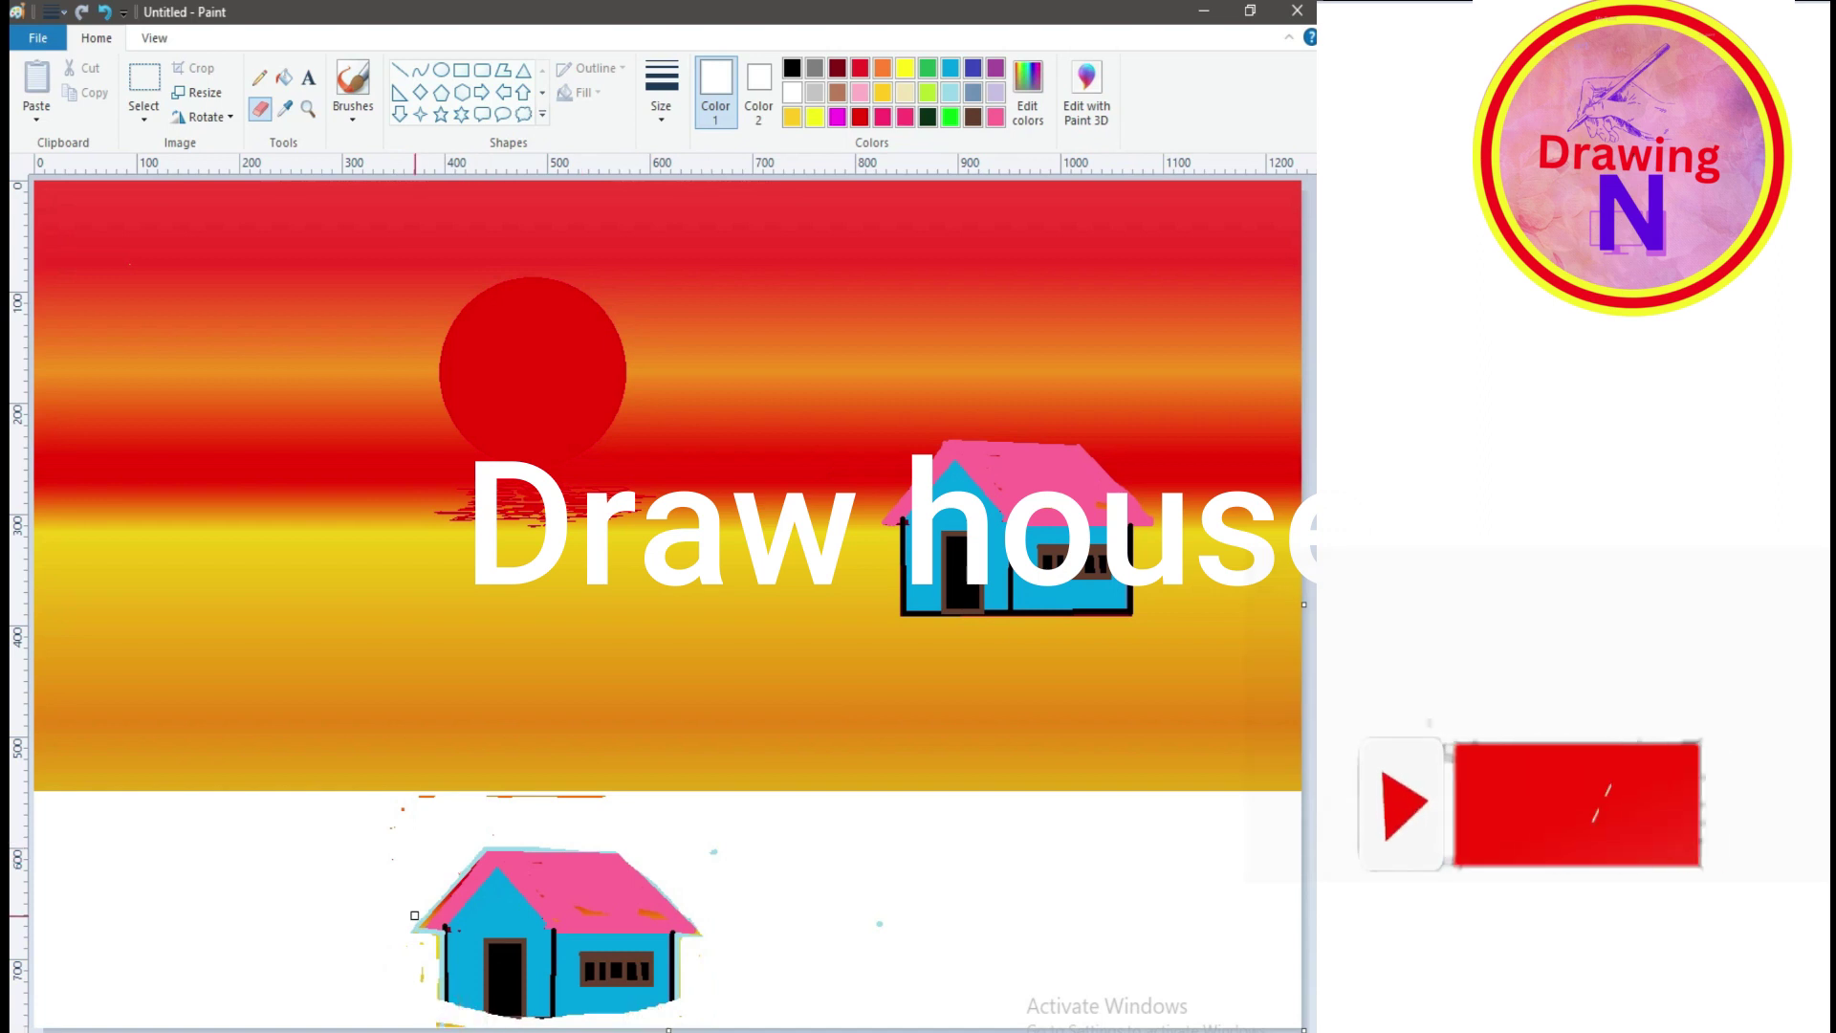
click(144, 81)
drag(372, 833, 713, 1028)
- Place a horizontally mirrored copy of the house beside the original
right_click(515, 906)
click(565, 695)
right_click(151, 249)
click(191, 310)
mouse_move(143, 266)
mouse_down()
mouse_move(611, 481)
mouse_move(137, 427)
mouse_move(942, 567)
mouse_move(751, 568)
mouse_move(799, 974)
mouse_up()
click(206, 117)
click(222, 247)
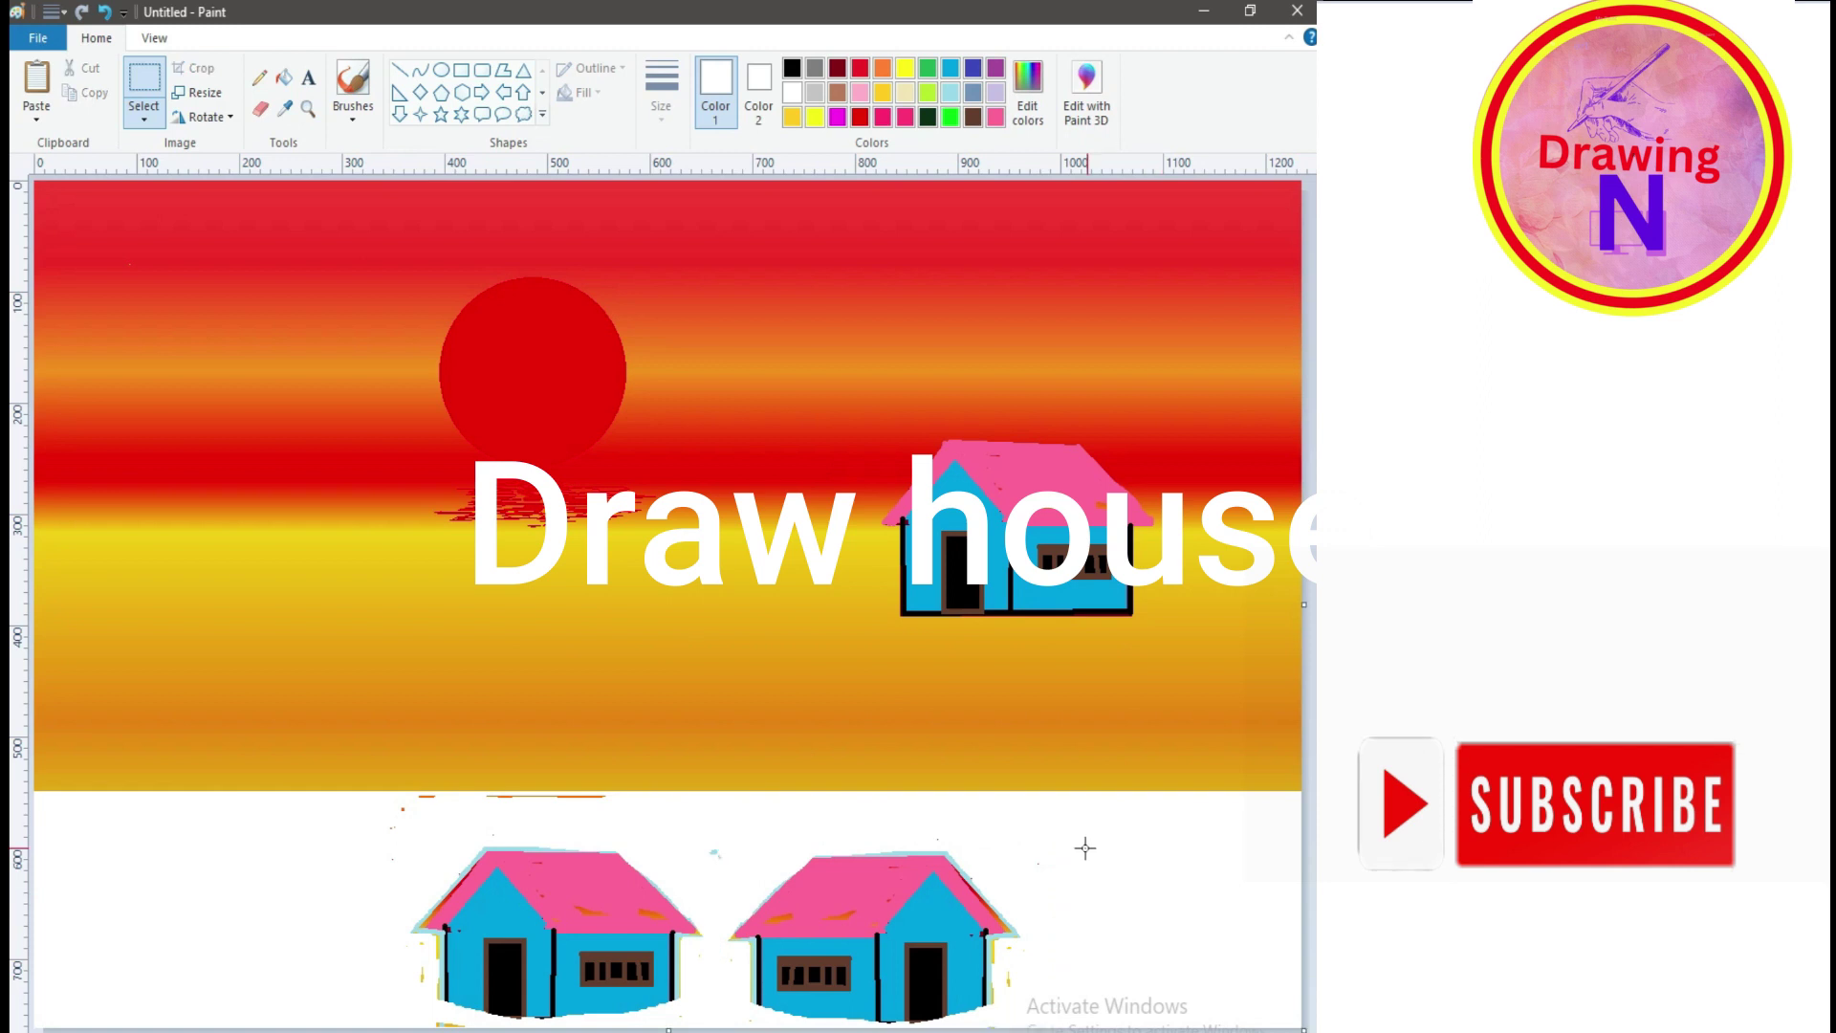
click(265, 109)
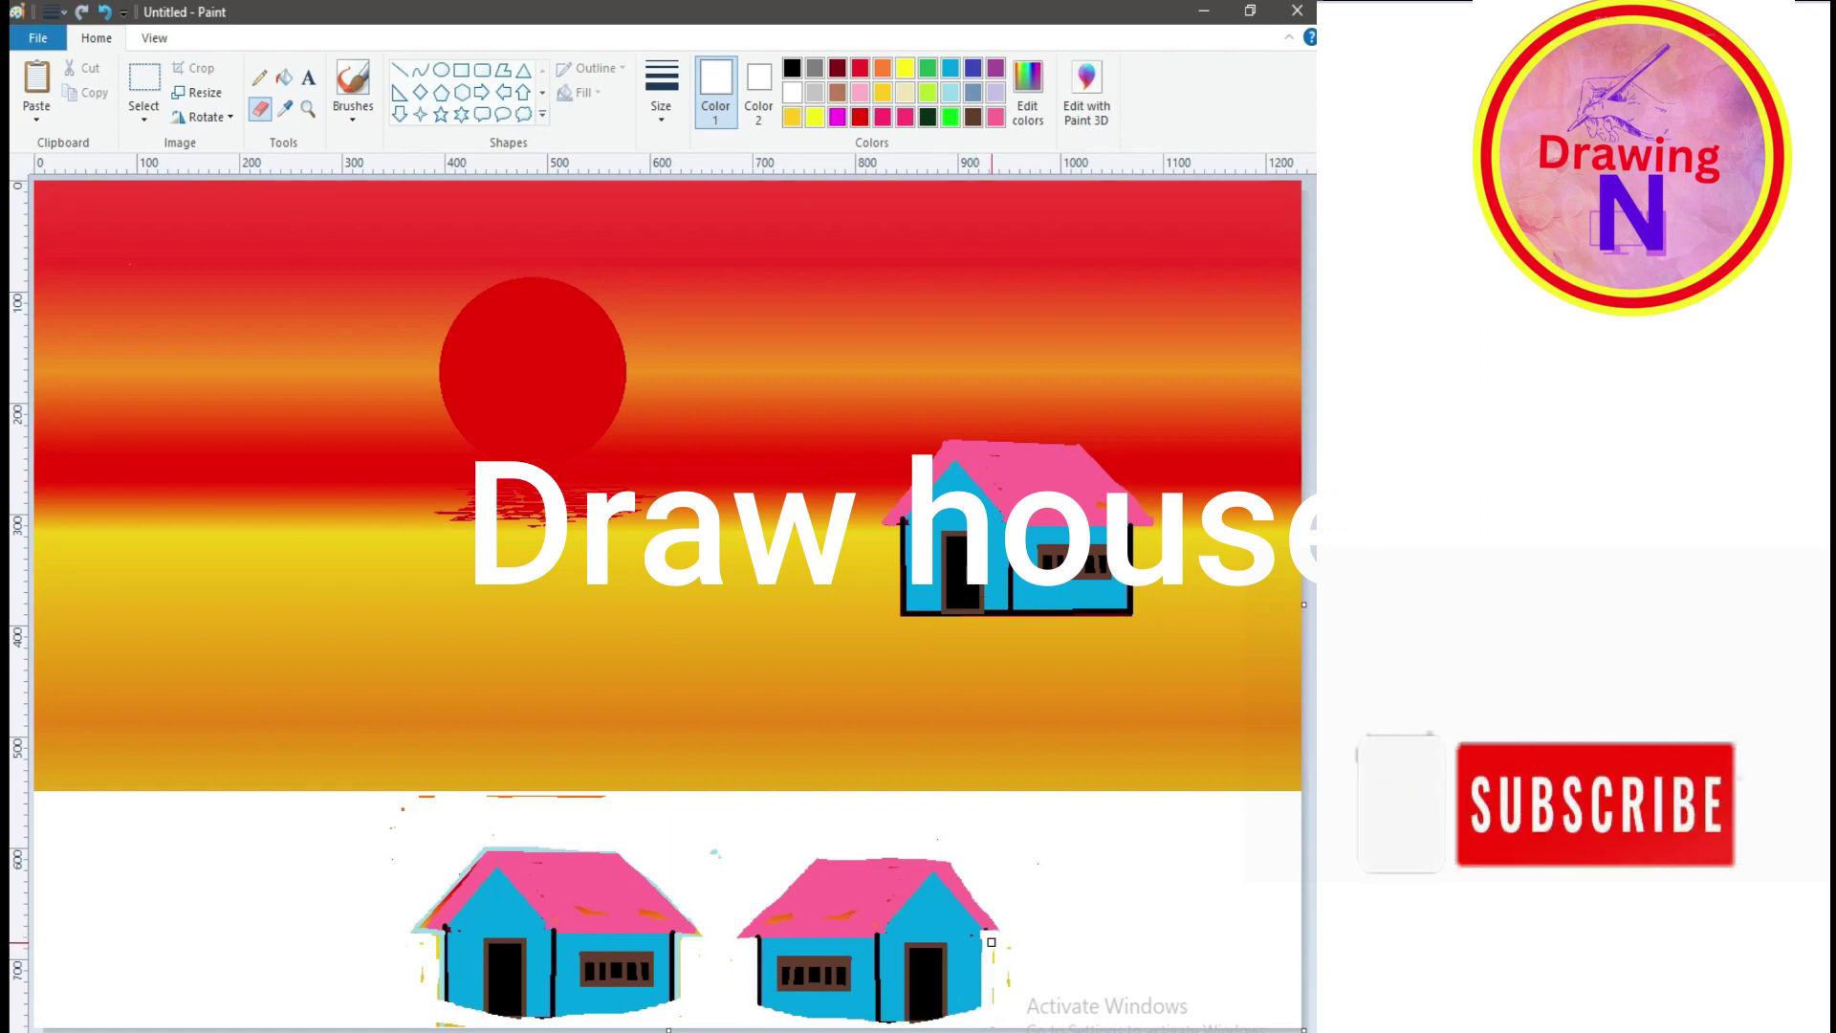
- Paste another copy of the right-hand house onto the sunset horizon
click(143, 120)
click(206, 169)
drag(707, 843, 1056, 1028)
right_click(908, 928)
key(Escape)
key(ctrl+v)
mouse_move(191, 277)
mouse_down()
mouse_move(773, 560)
mouse_move(1146, 559)
mouse_move(823, 607)
mouse_up()
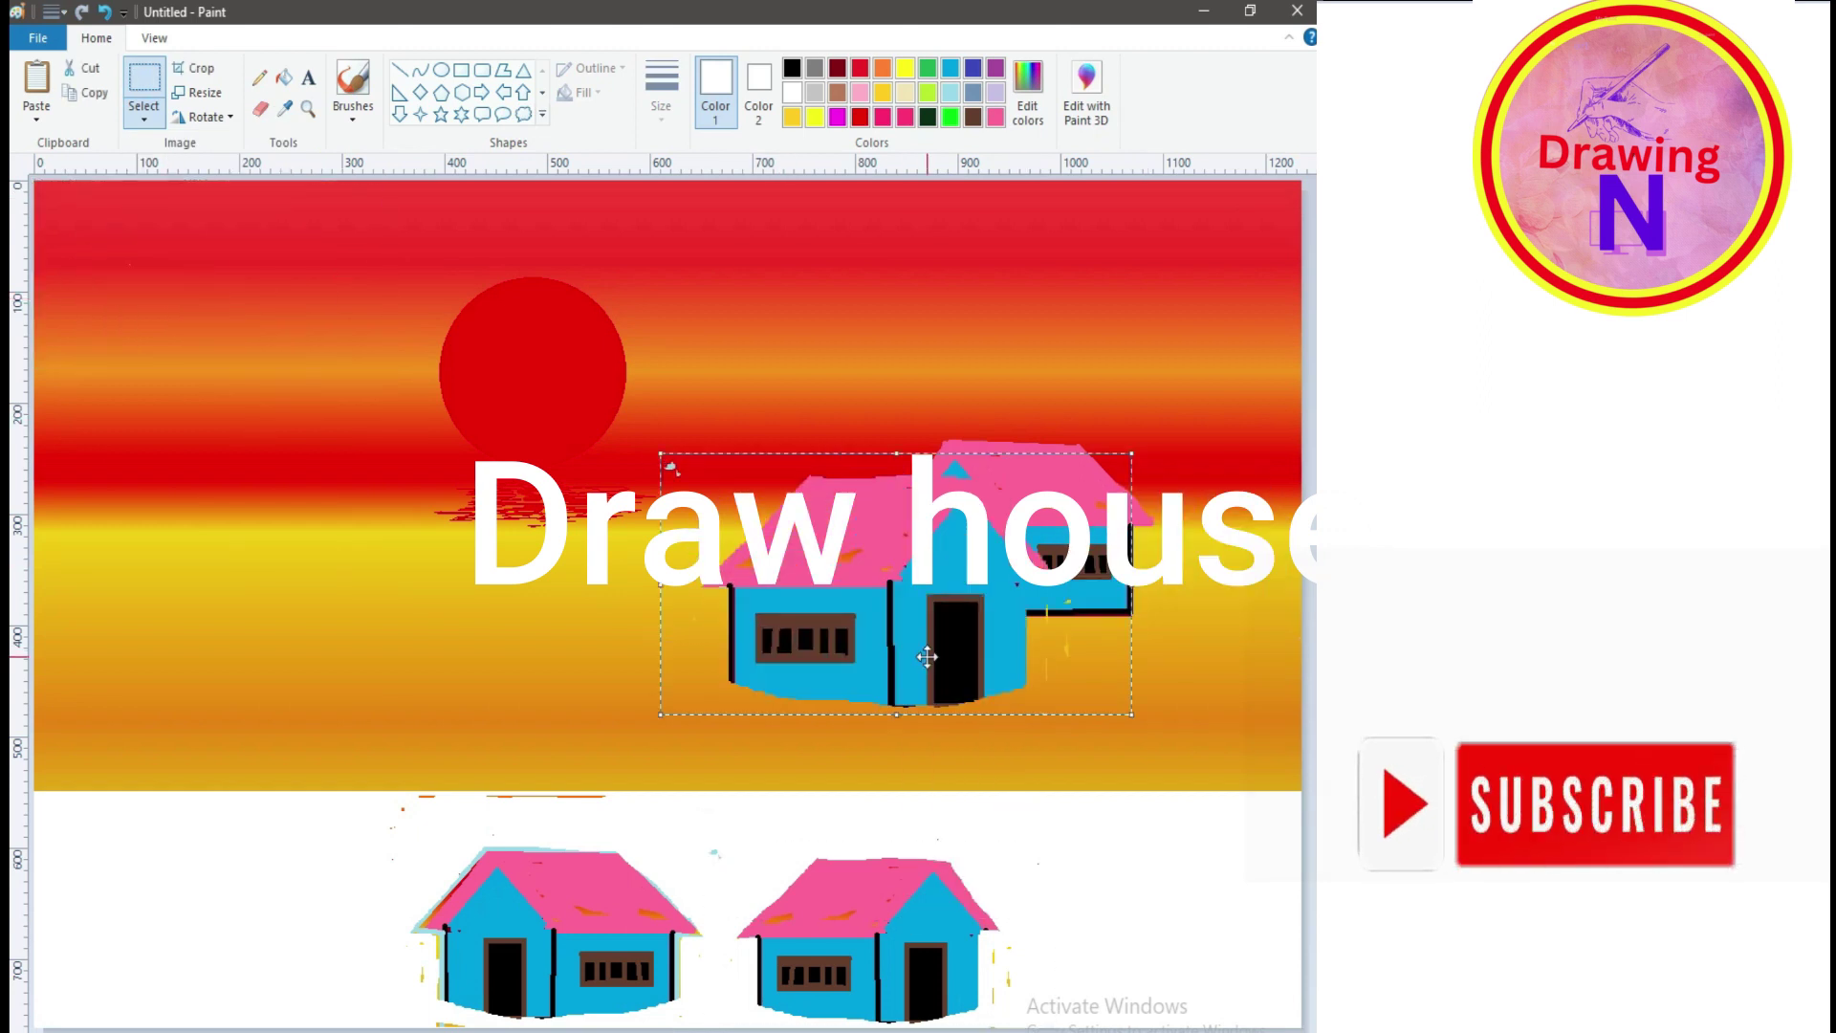
- Enlarge the pasted house and trim the white canvas area below the scene
click(205, 117)
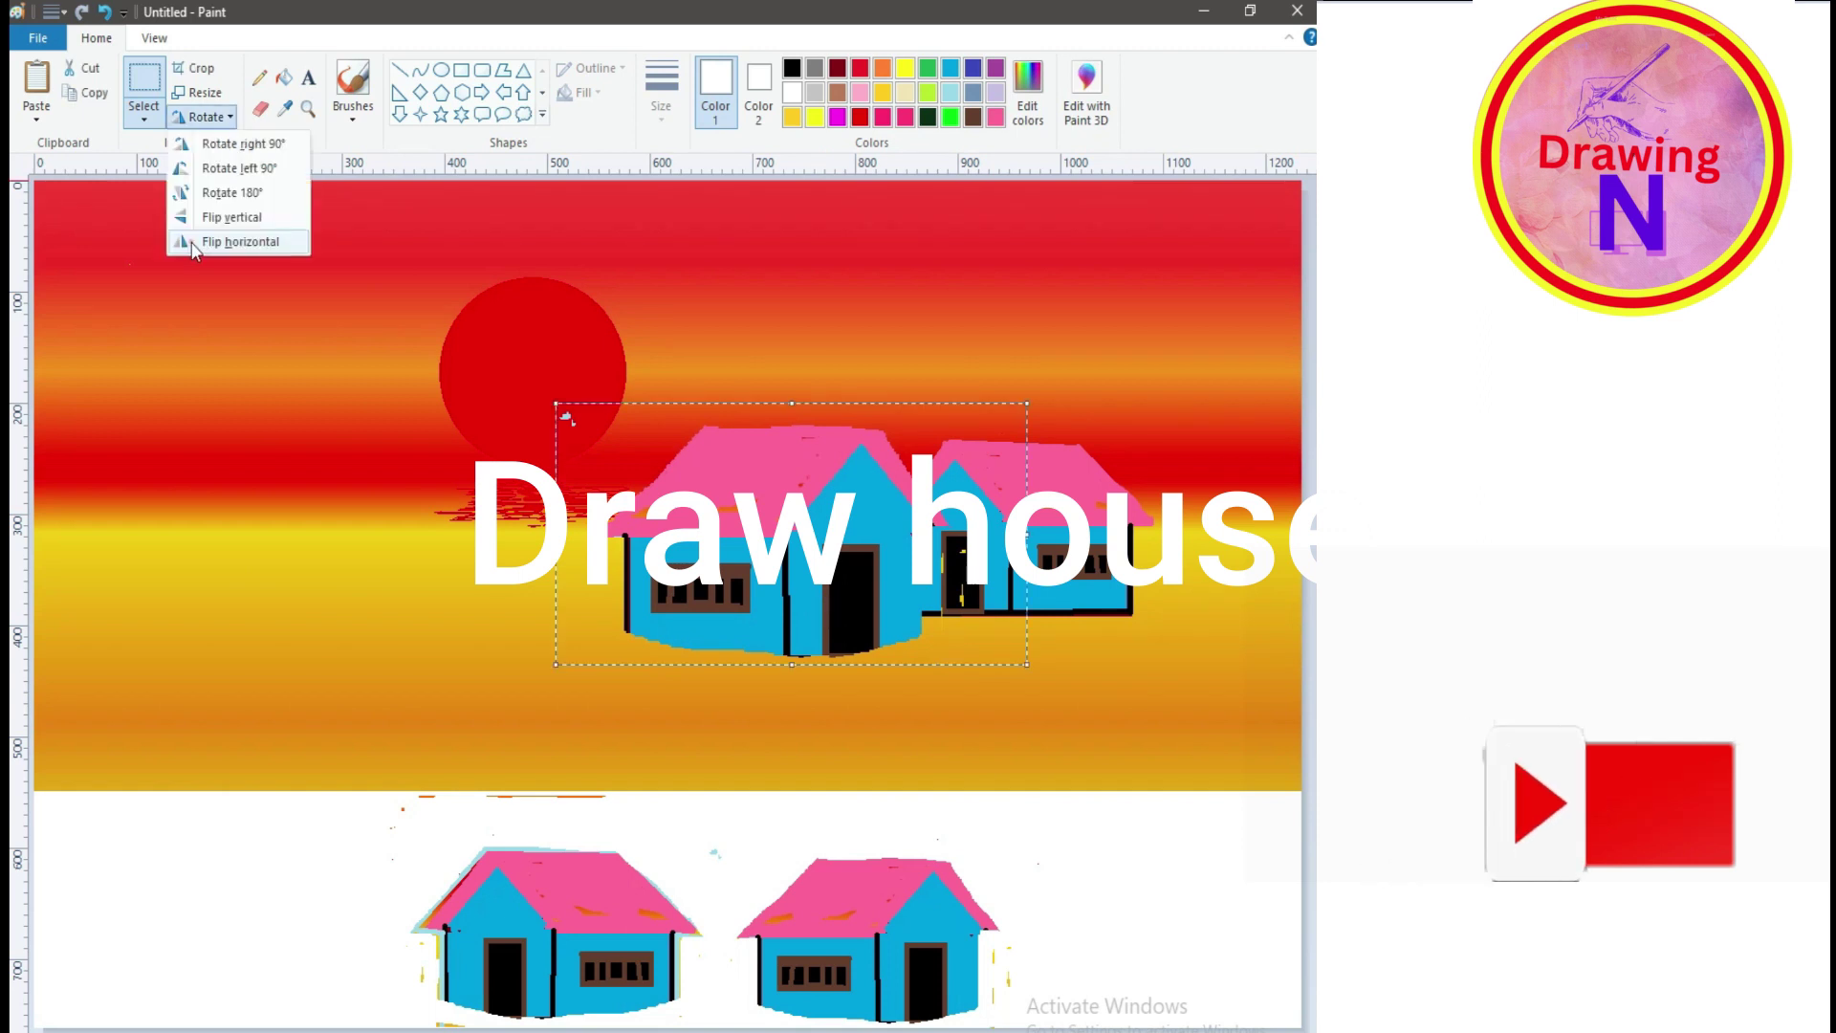
click(218, 246)
click(201, 122)
click(218, 245)
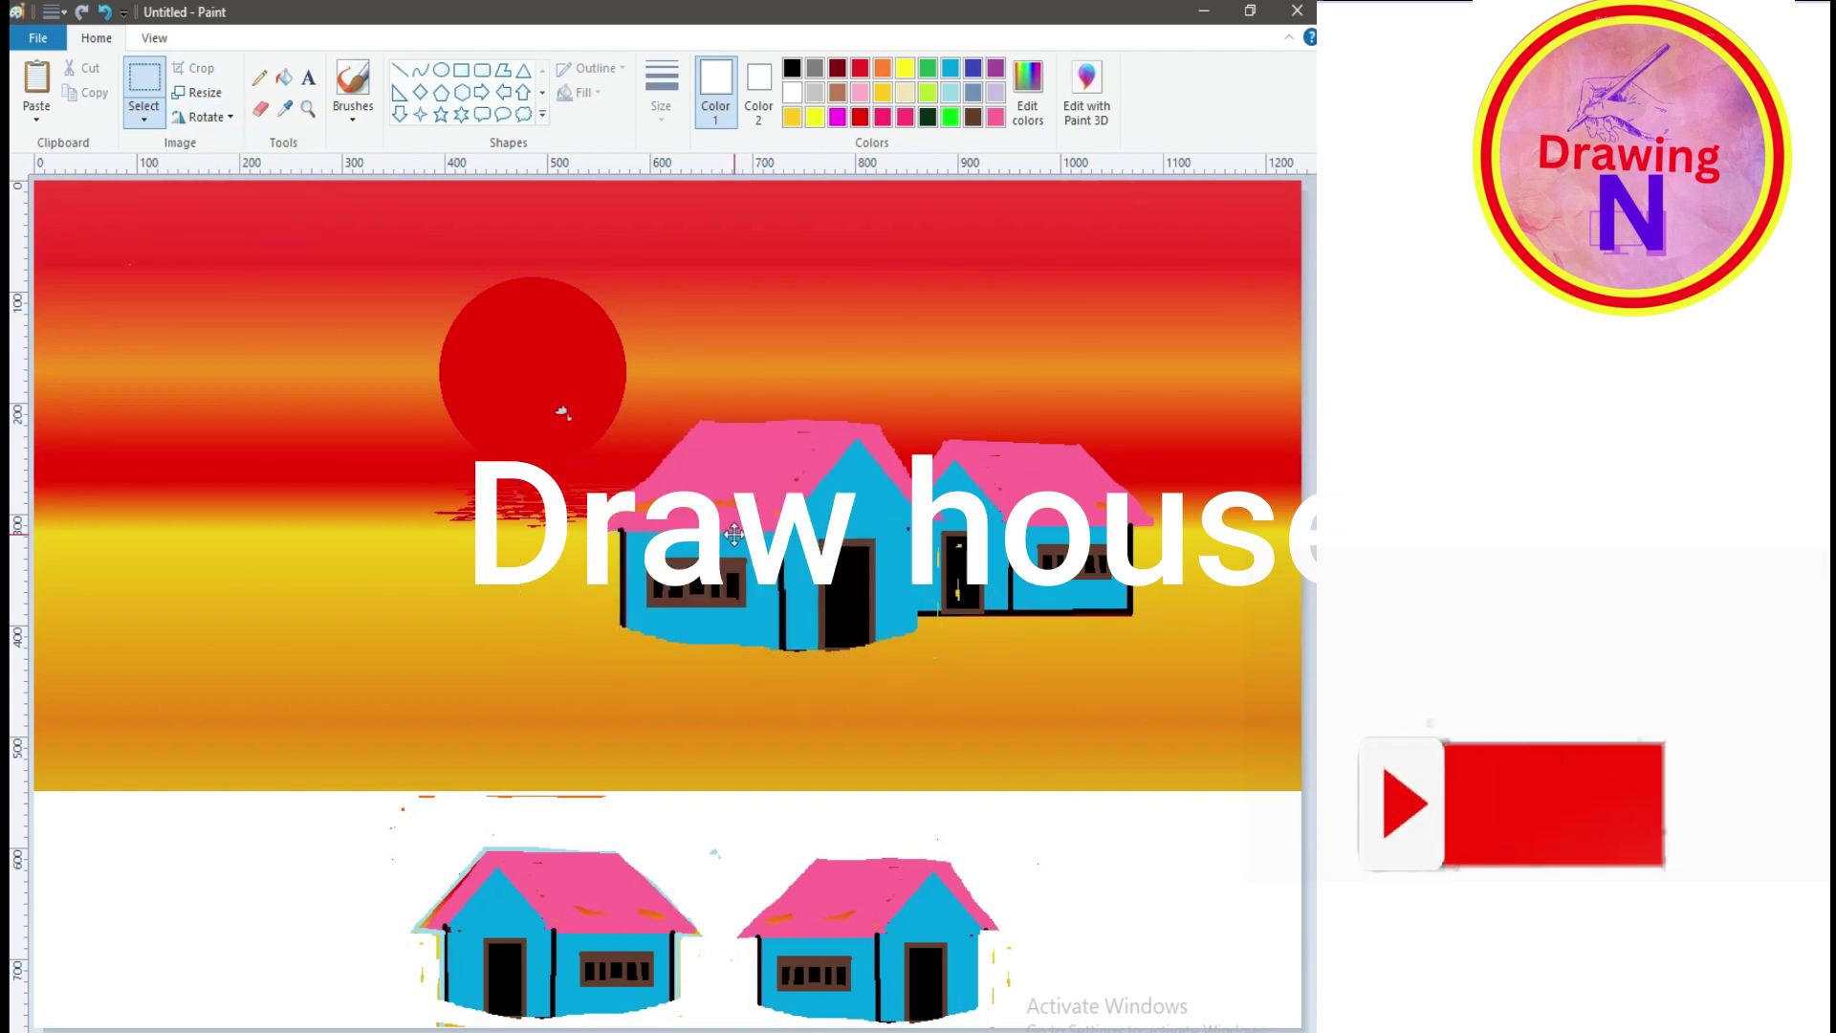
drag(1051, 680, 1044, 675)
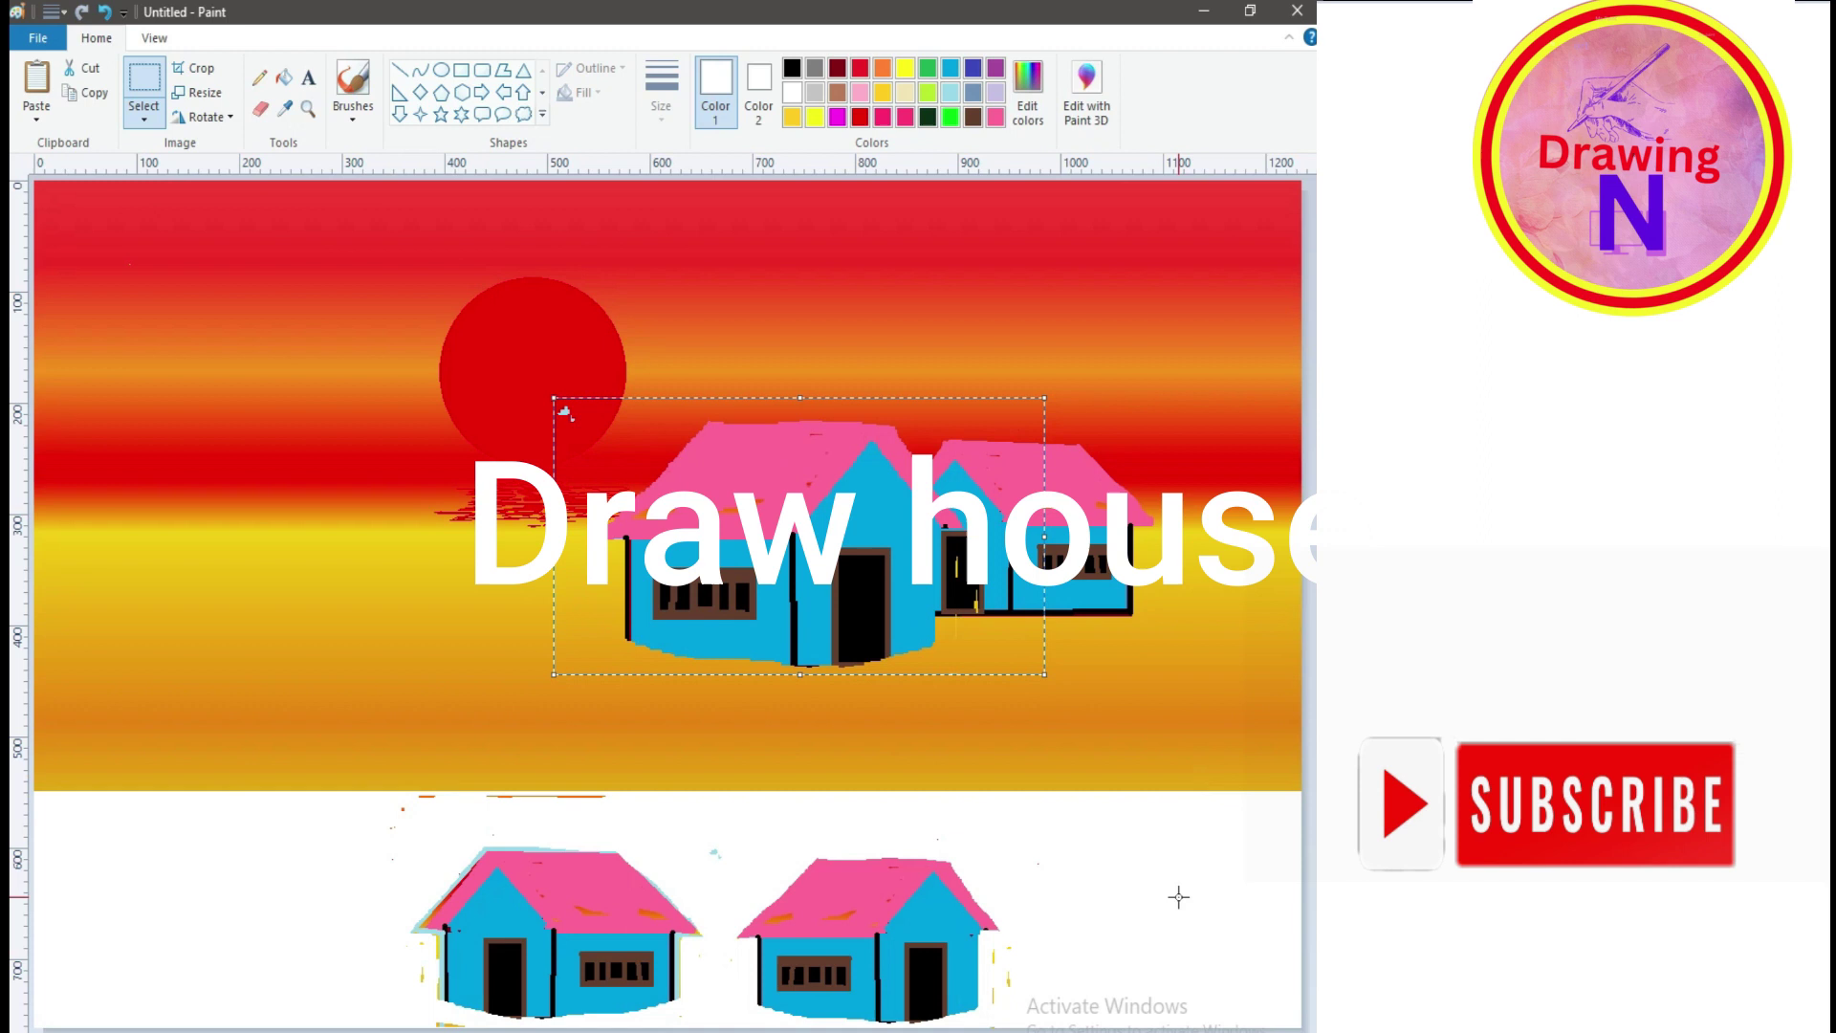
drag(668, 1025, 667, 796)
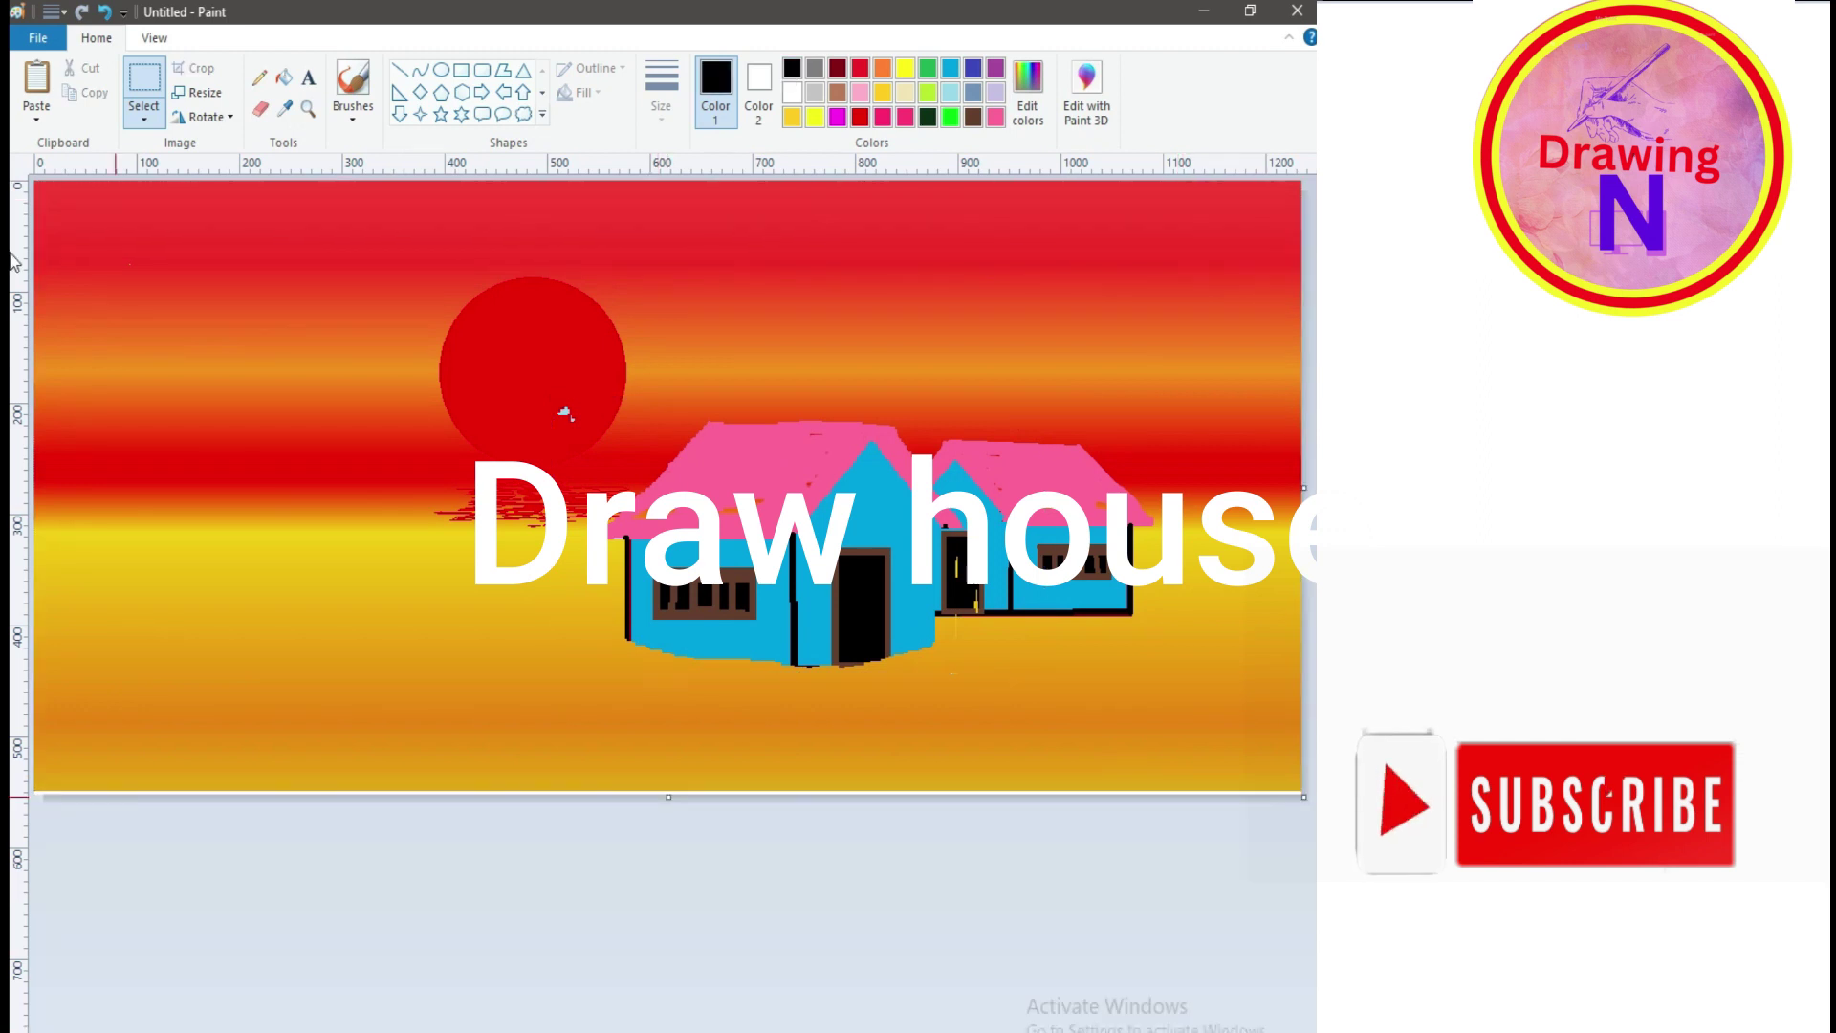
- Draw thick black ground lines under the front house and a black vertical corner line
click(353, 91)
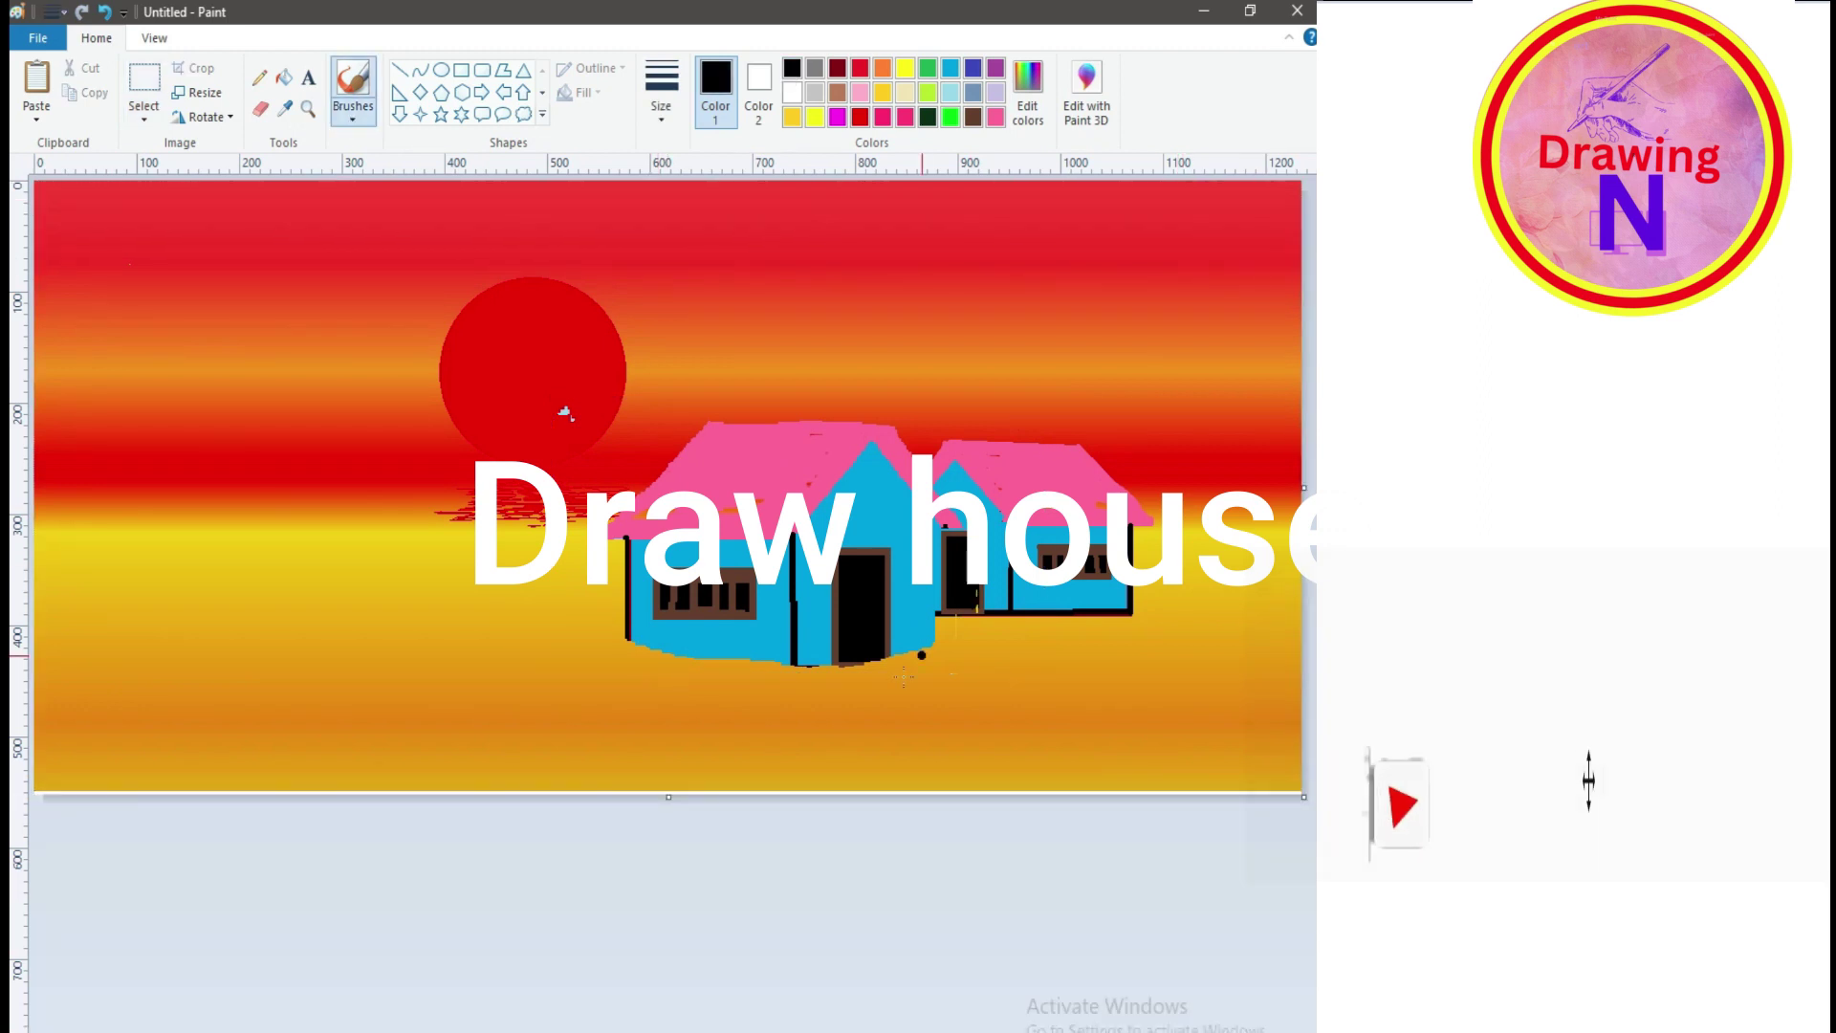
click(400, 69)
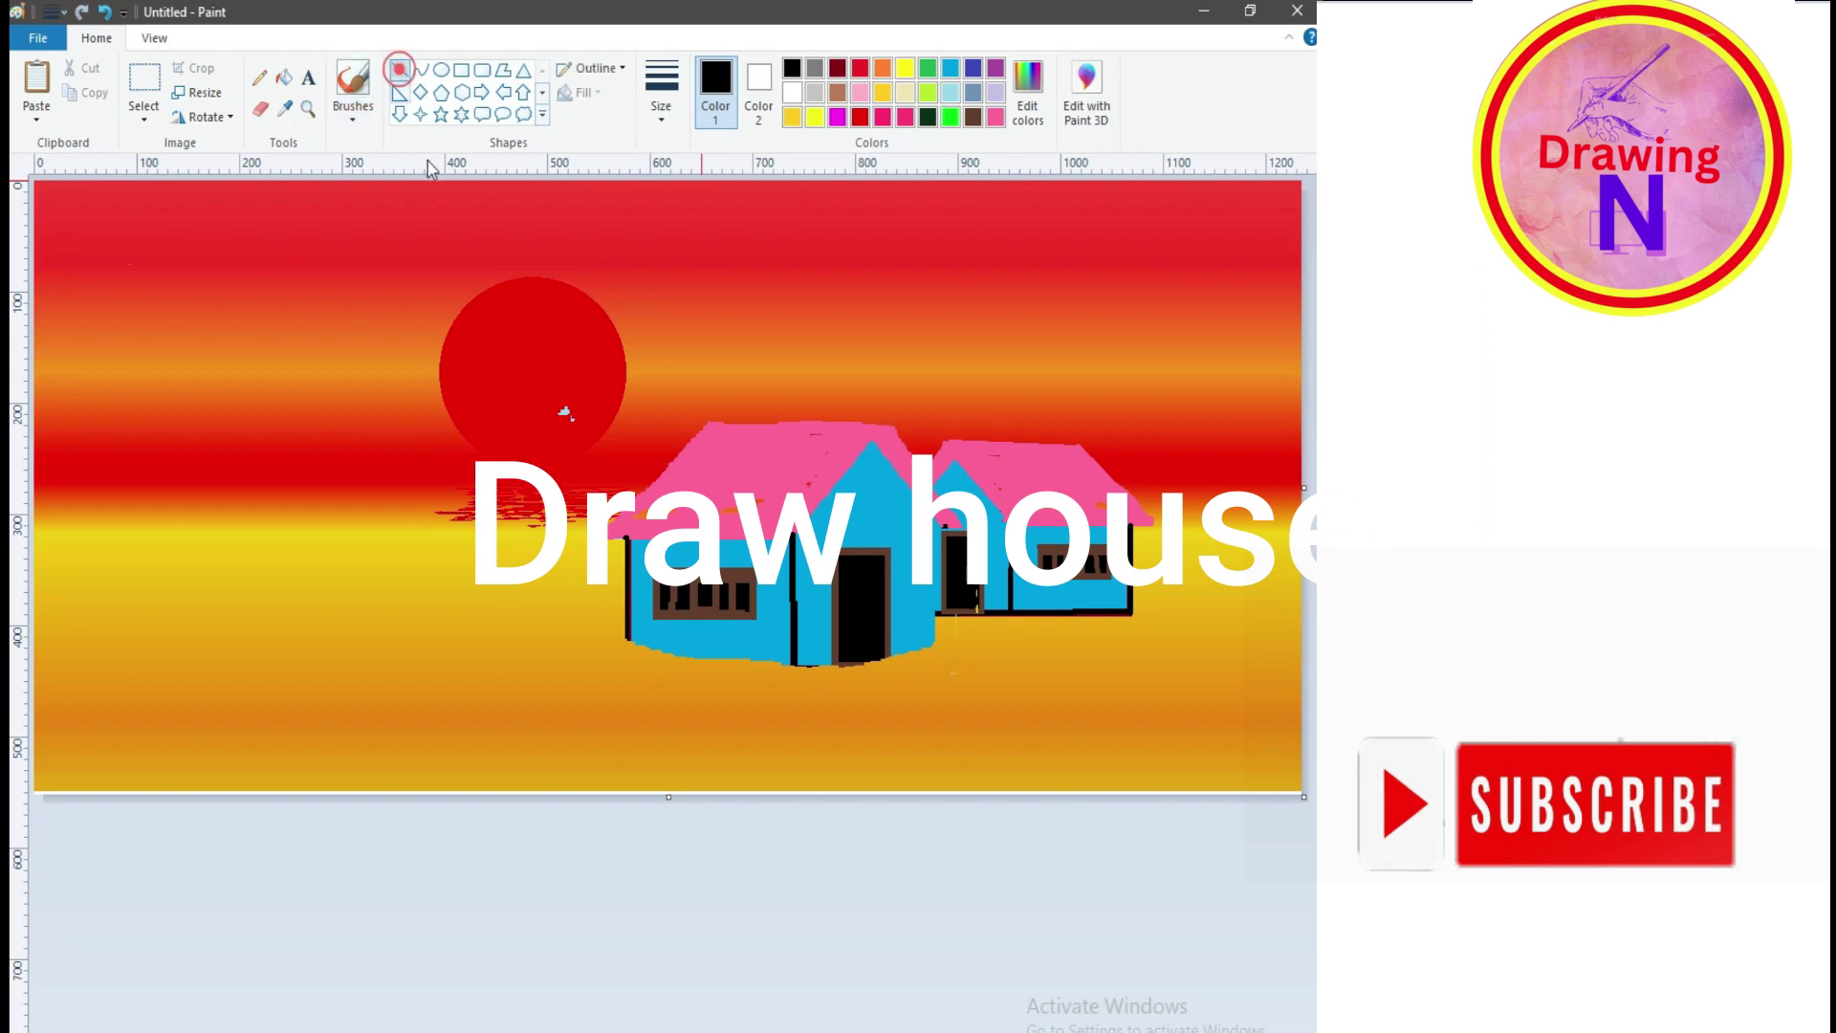
drag(765, 676, 798, 672)
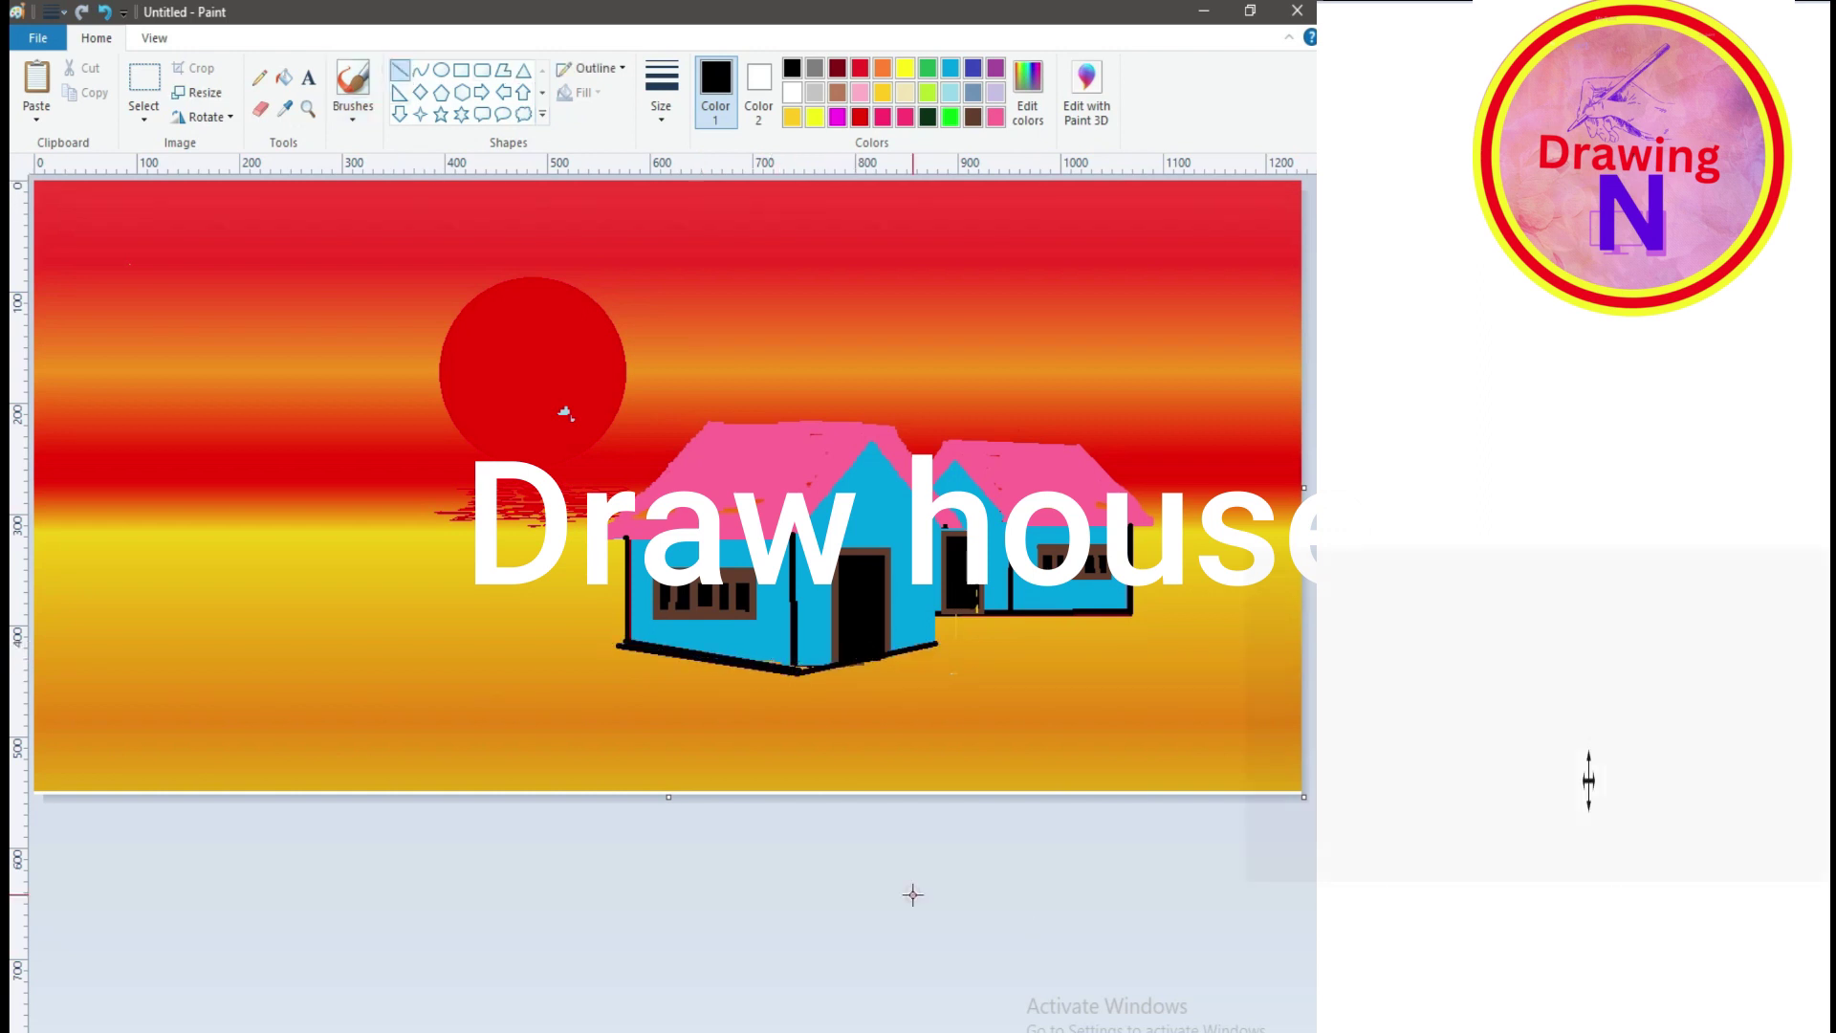
drag(798, 672, 782, 677)
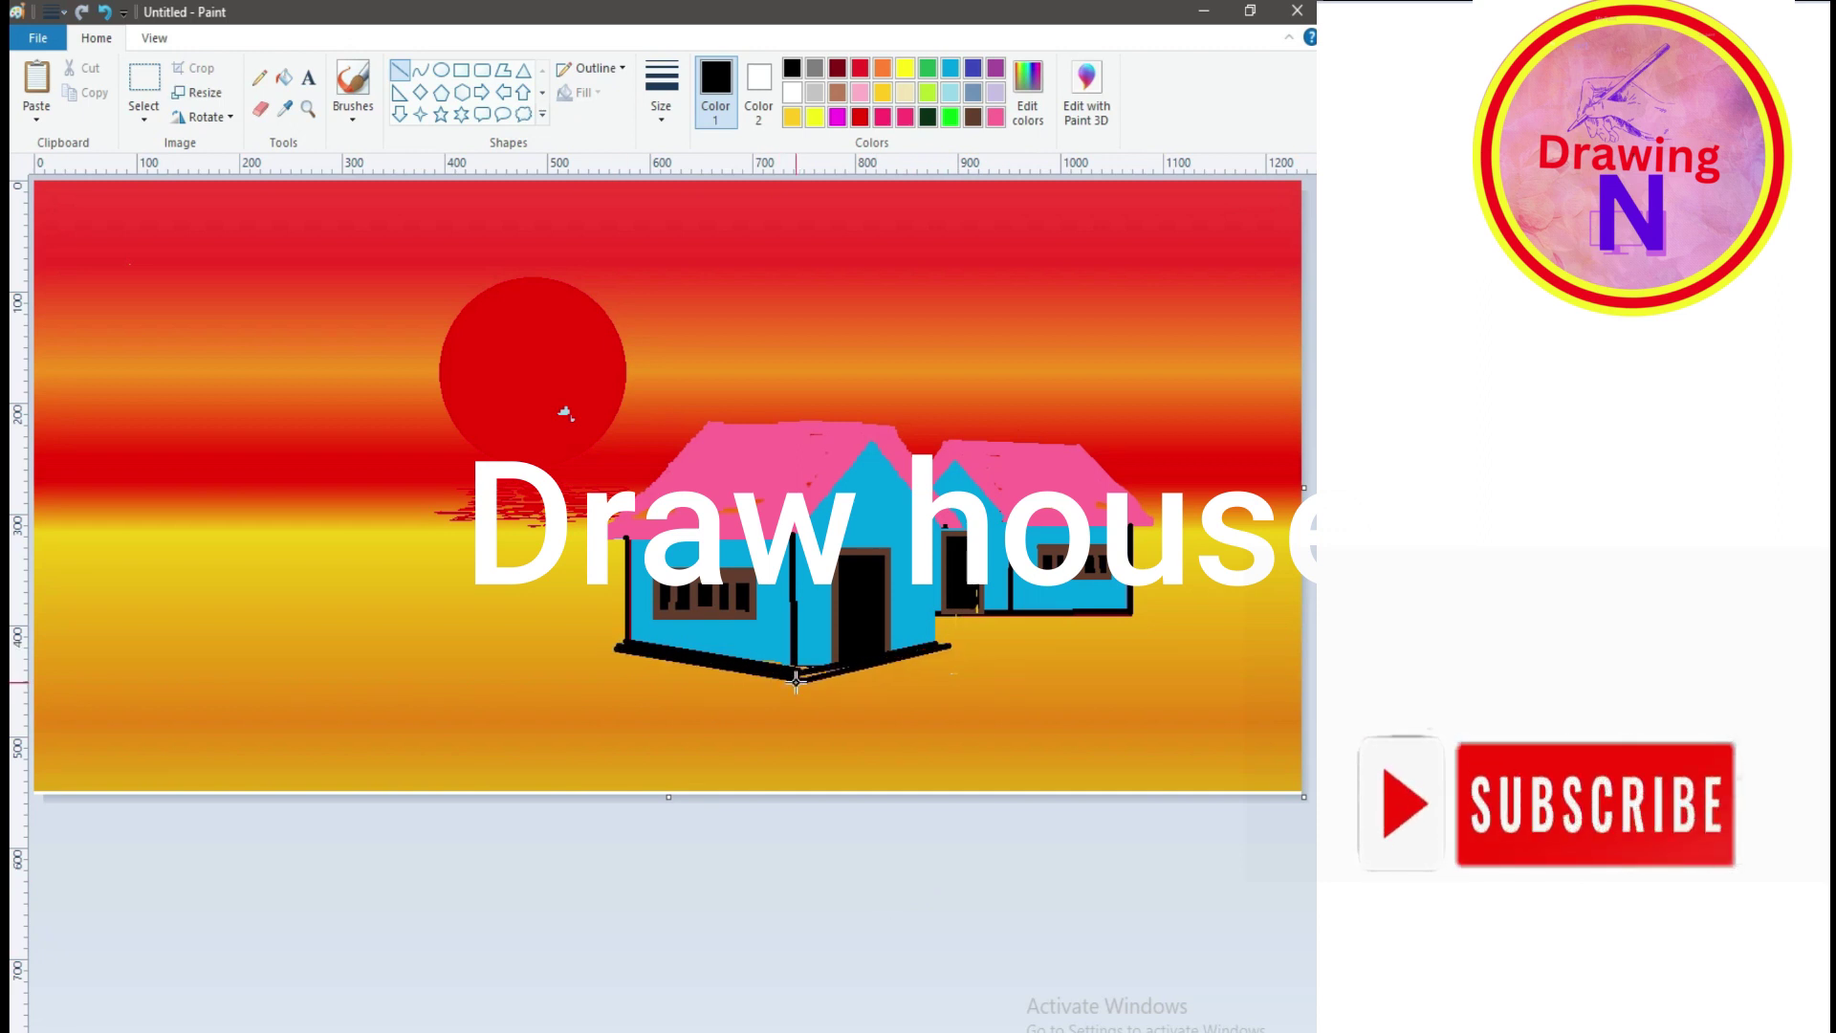
drag(937, 525, 934, 642)
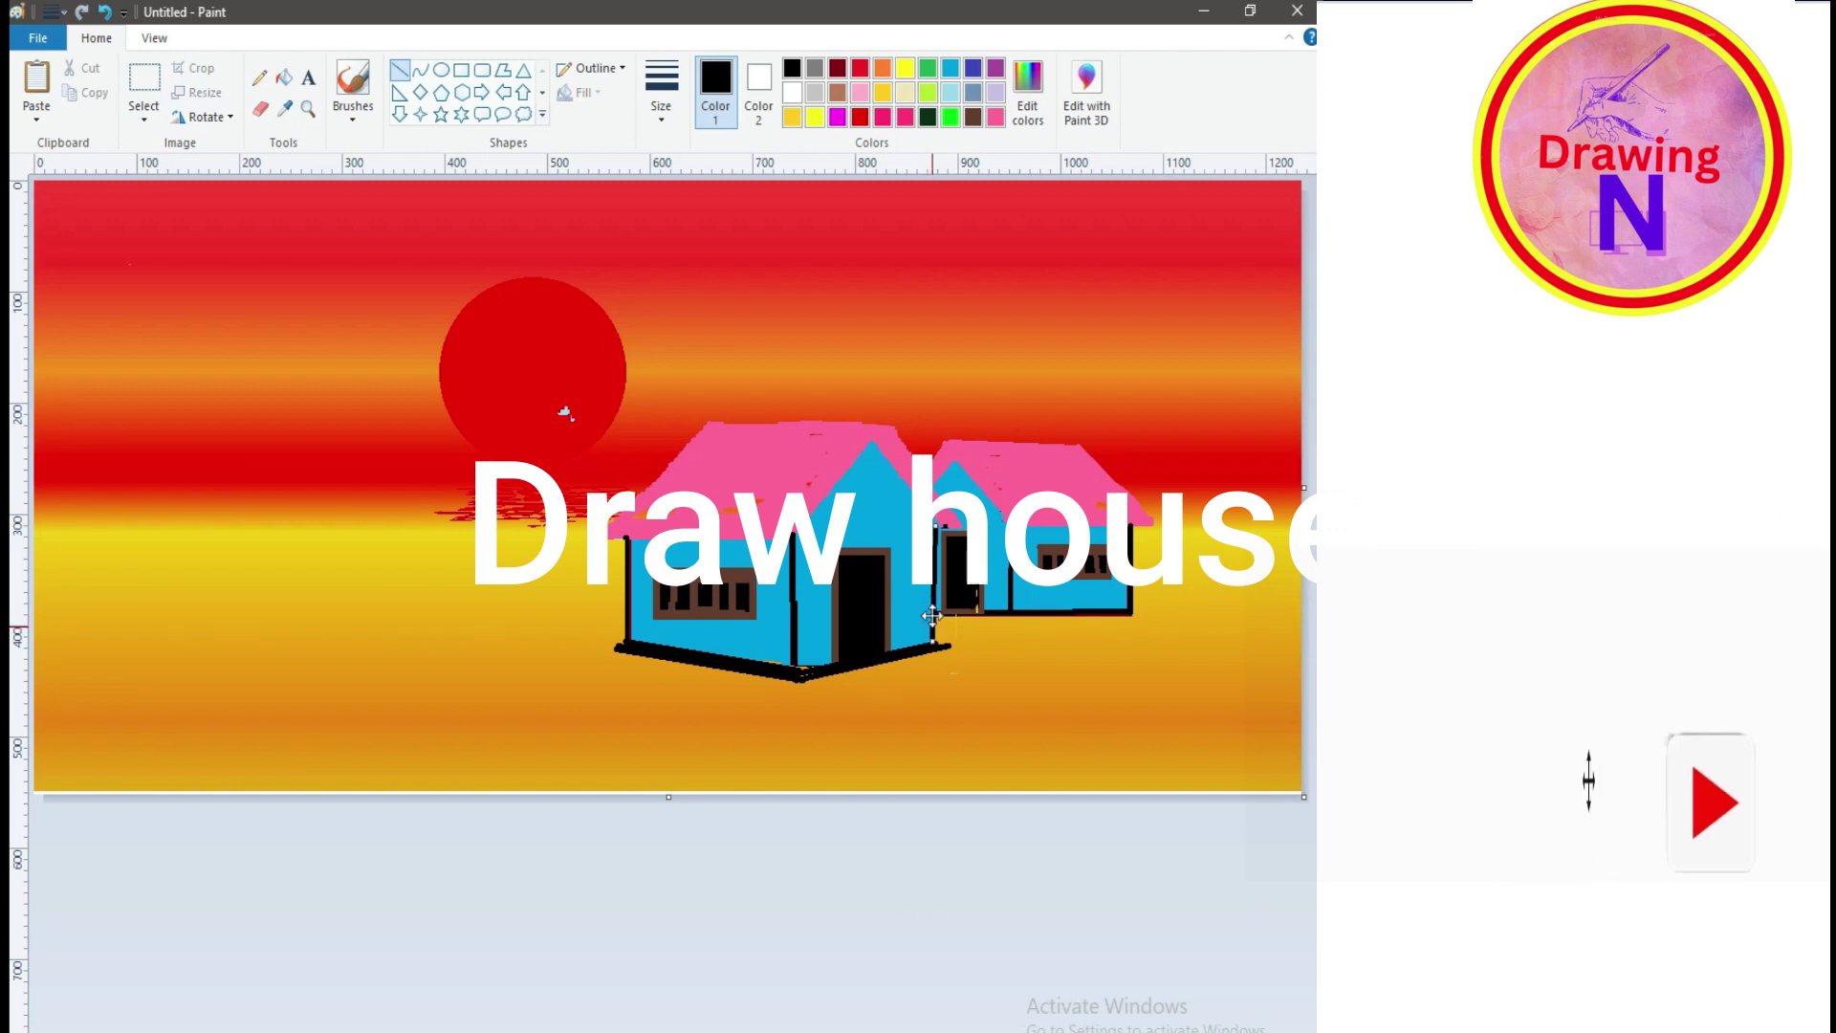
- Select the Curve tool with bright green as both Color 1 and Color 2
click(838, 115)
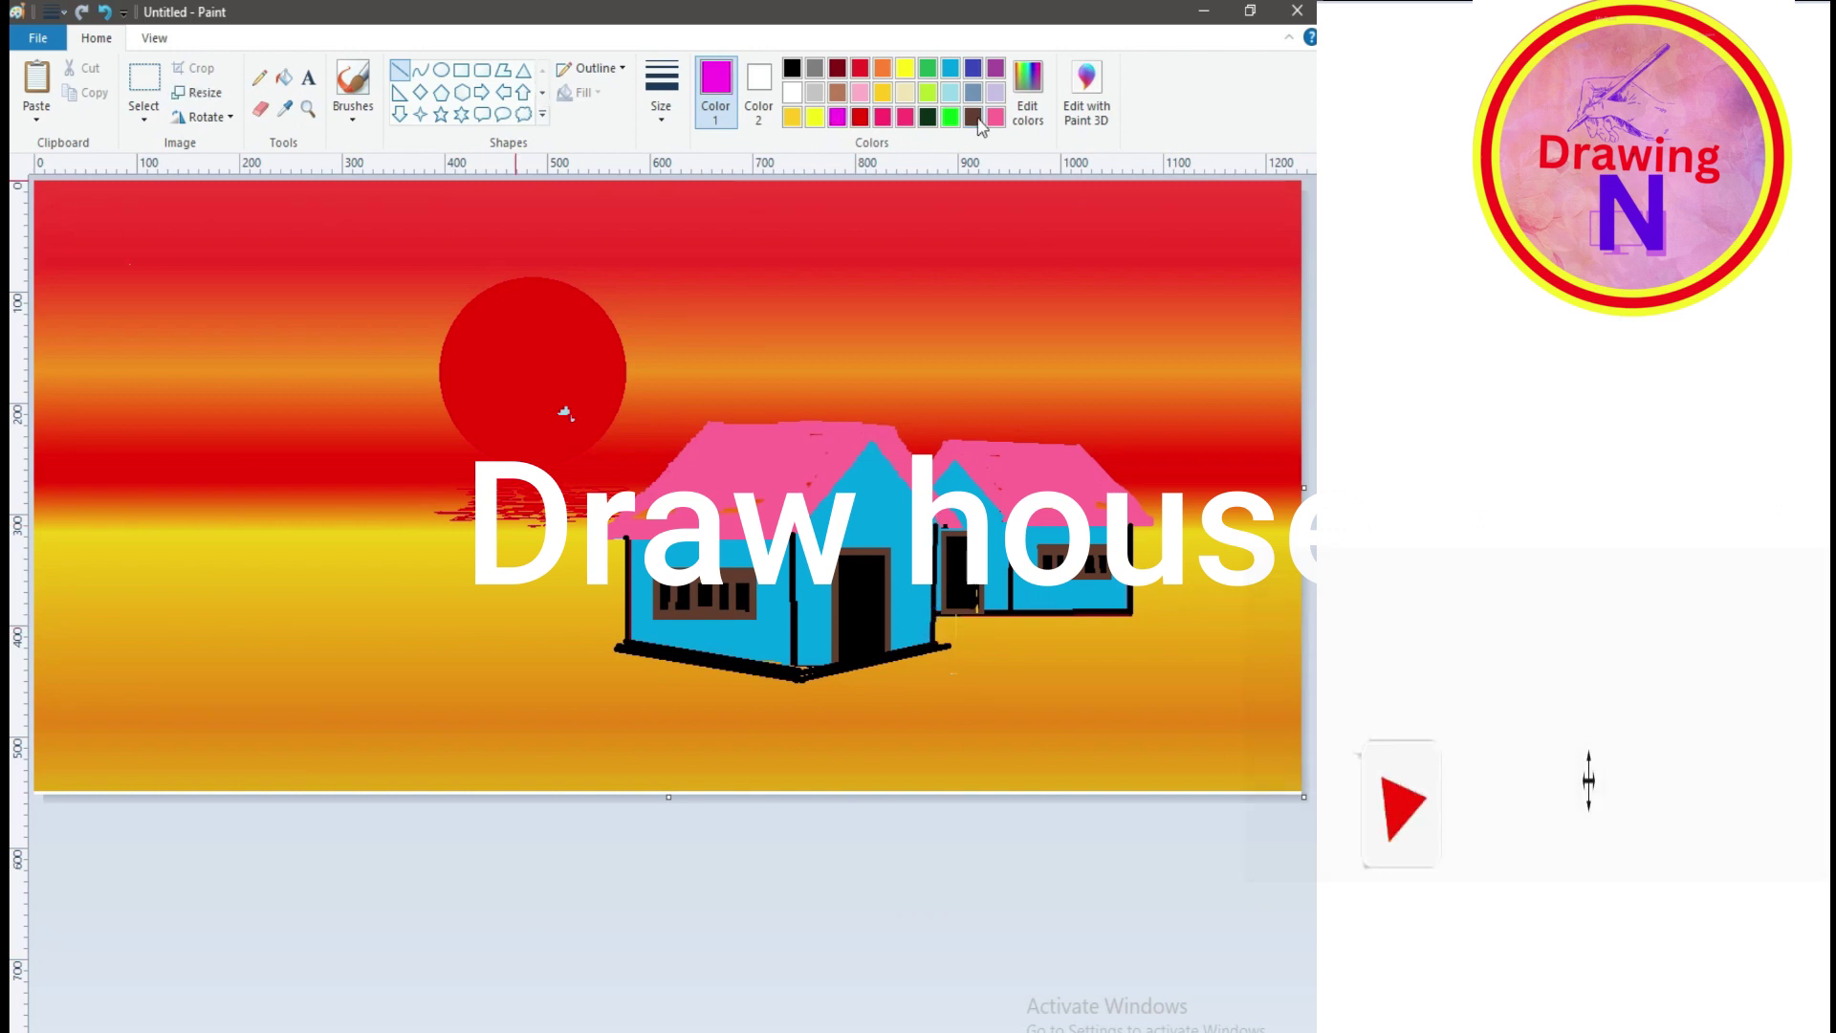
click(996, 116)
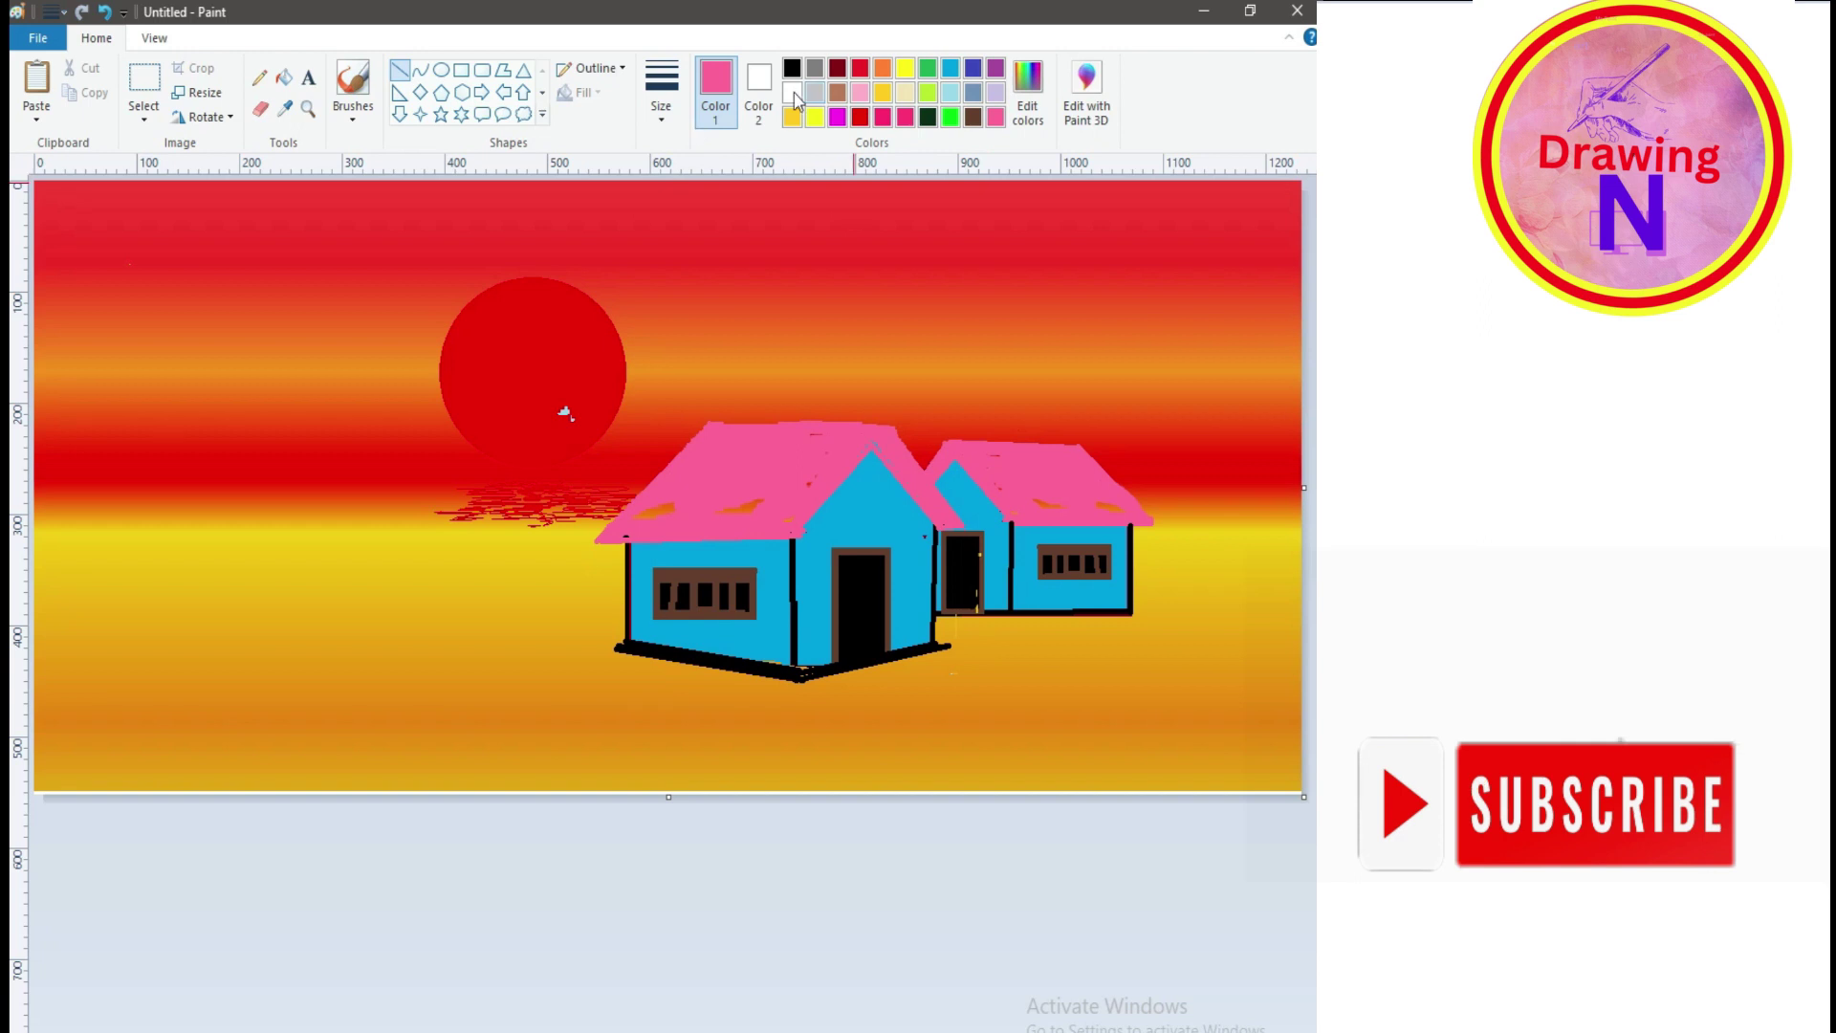
click(761, 91)
click(421, 69)
click(950, 118)
click(715, 91)
click(950, 118)
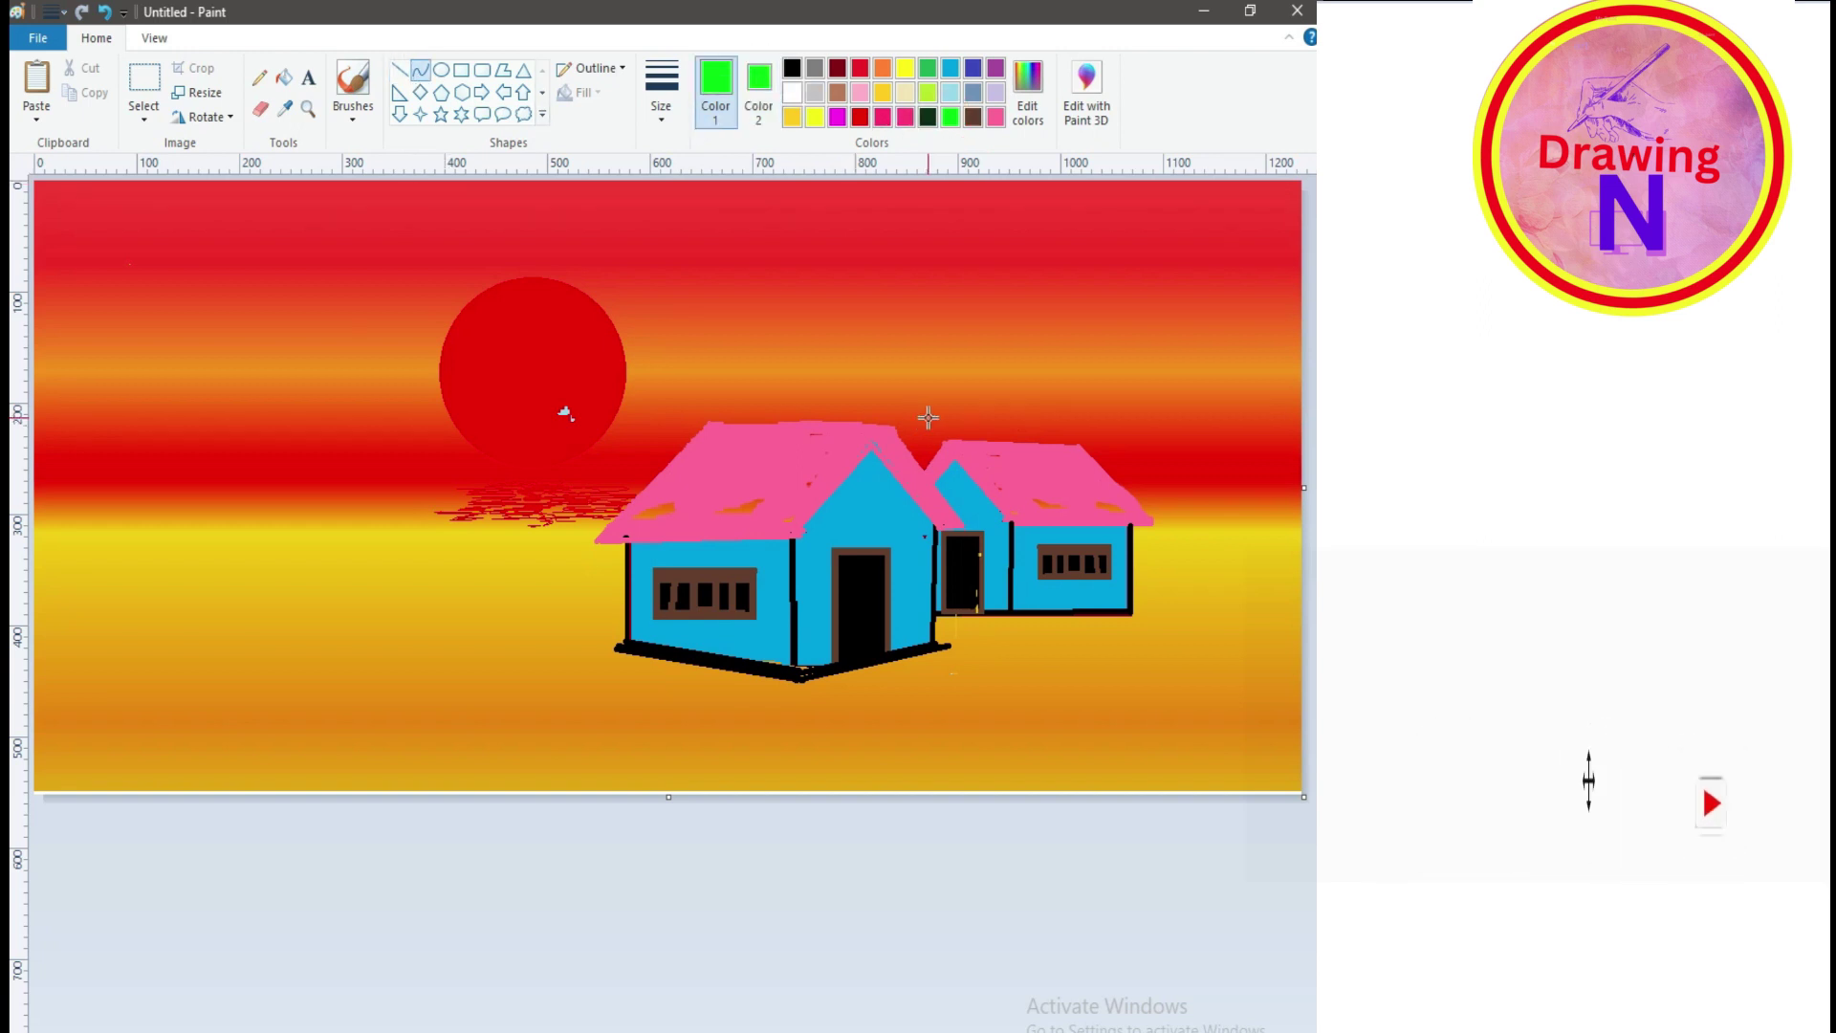
- Draw curved green palm fronds rising where the two roofs meet, undoing one misplaced curve
mouse_move(988, 389)
mouse_down()
mouse_move(922, 460)
mouse_move(962, 423)
mouse_up()
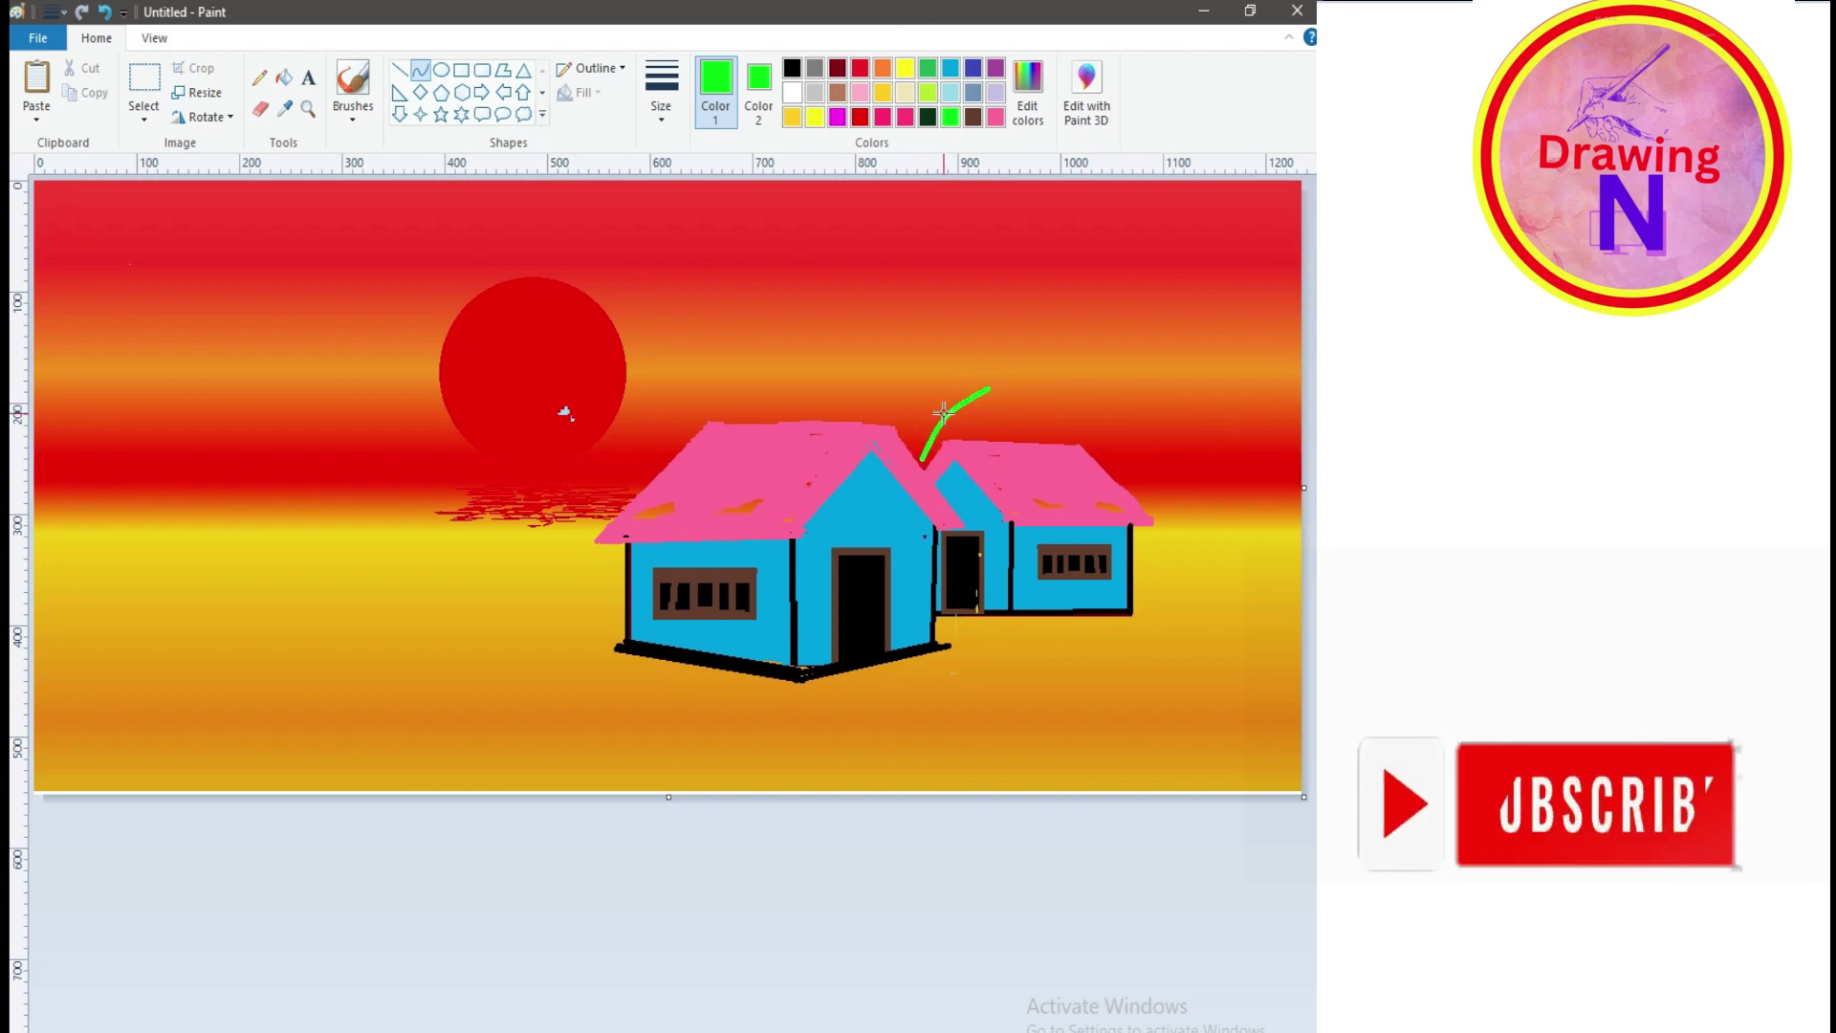
click(103, 13)
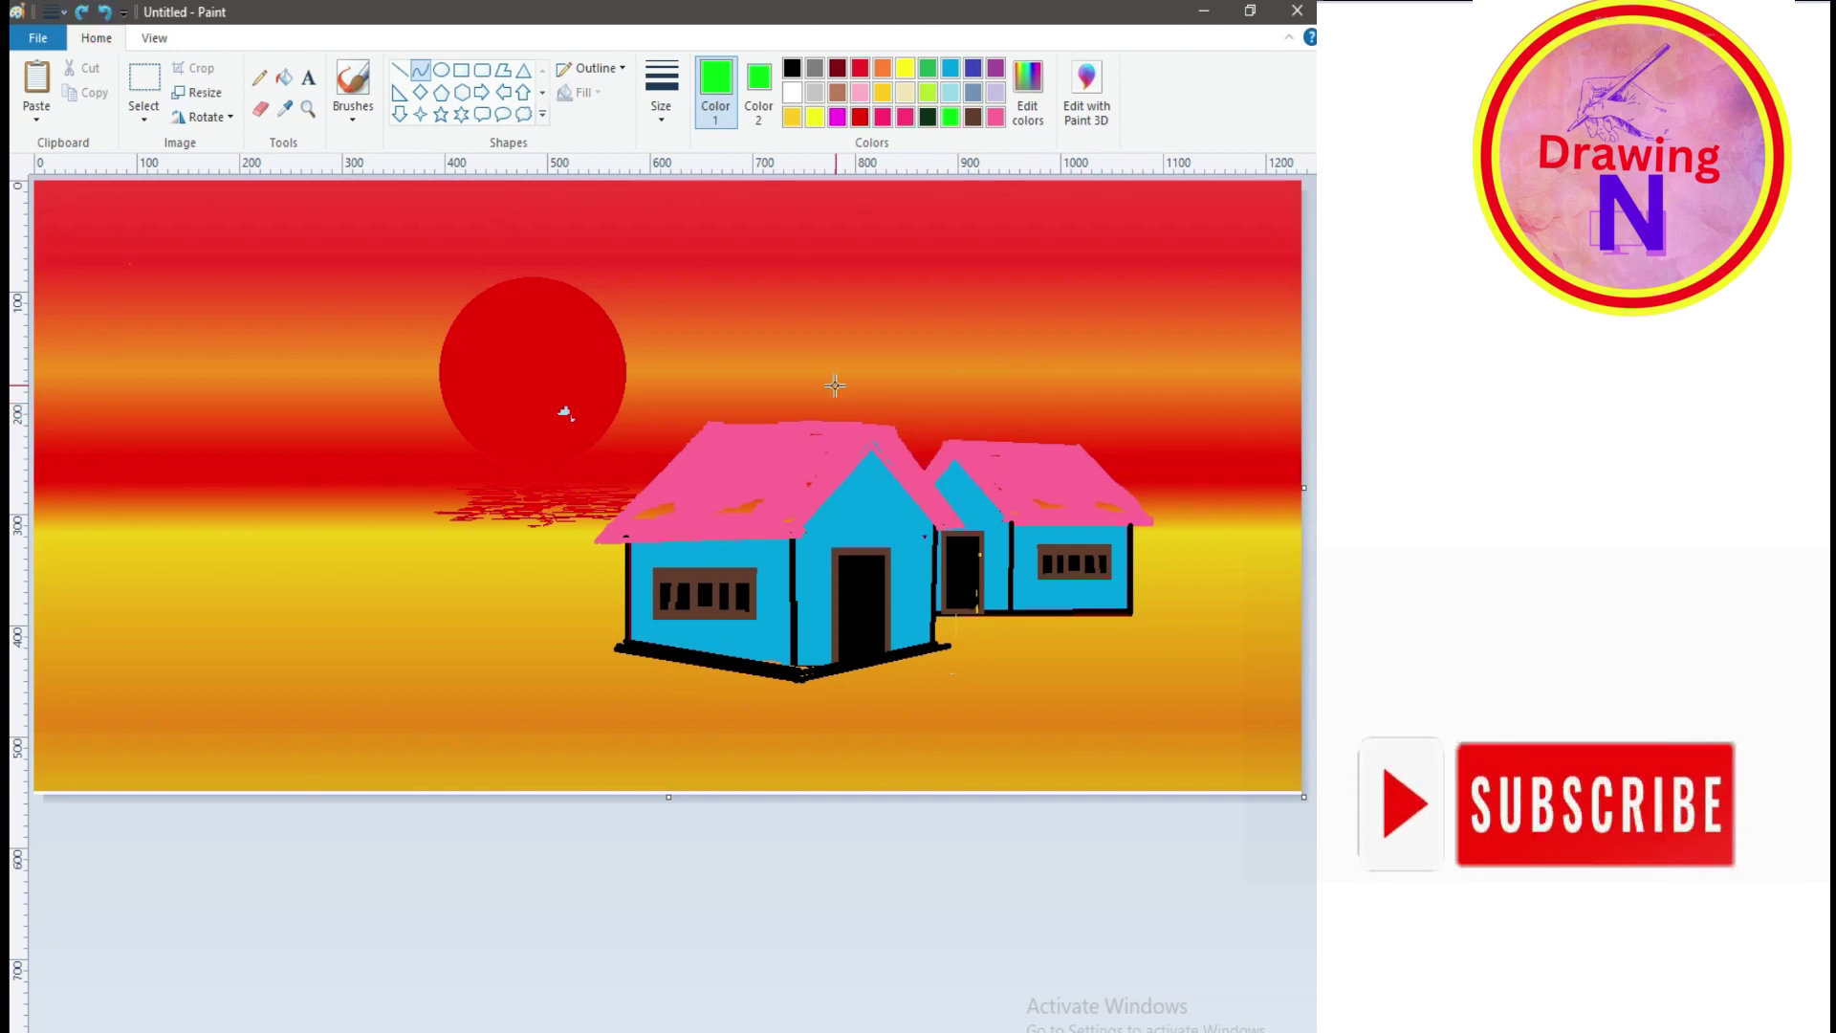
drag(875, 423, 885, 394)
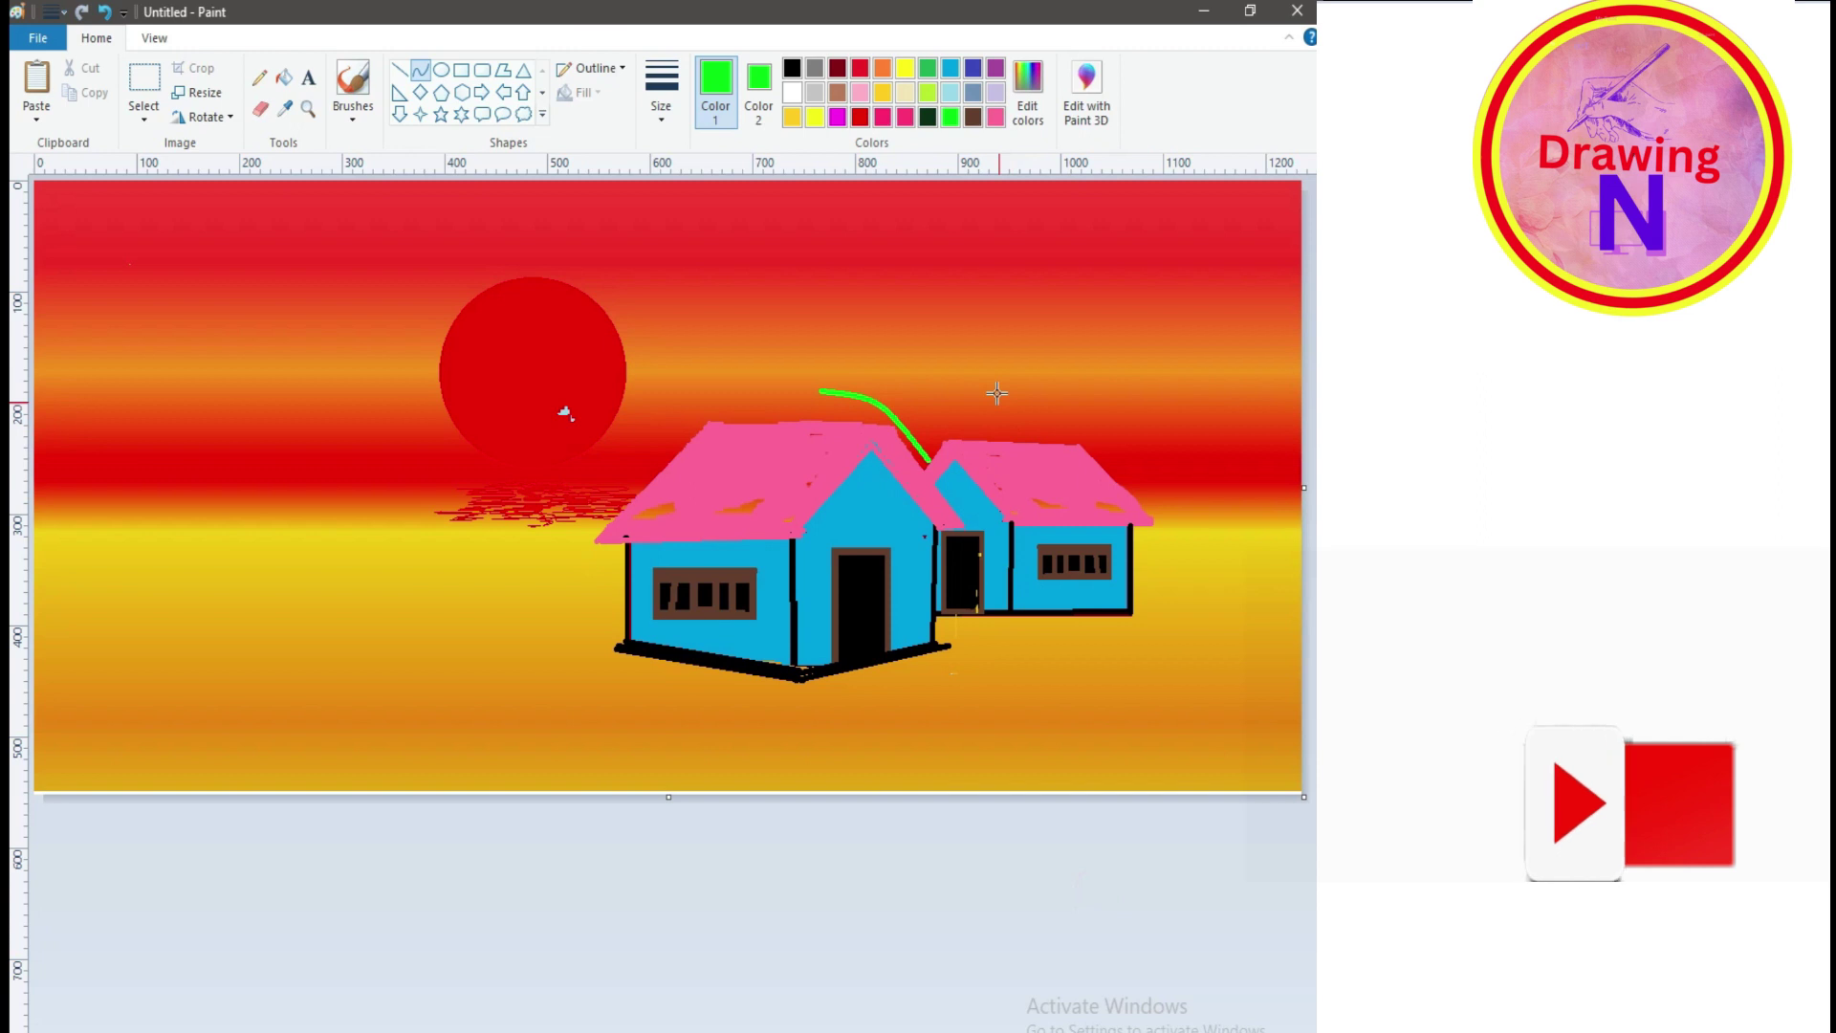
drag(1001, 381, 927, 457)
drag(842, 331, 927, 457)
mouse_move(885, 394)
mouse_down()
mouse_move(899, 373)
mouse_move(933, 393)
mouse_move(926, 457)
mouse_move(1005, 425)
mouse_up()
mouse_move(819, 442)
mouse_down()
mouse_move(927, 458)
mouse_move(861, 430)
mouse_up()
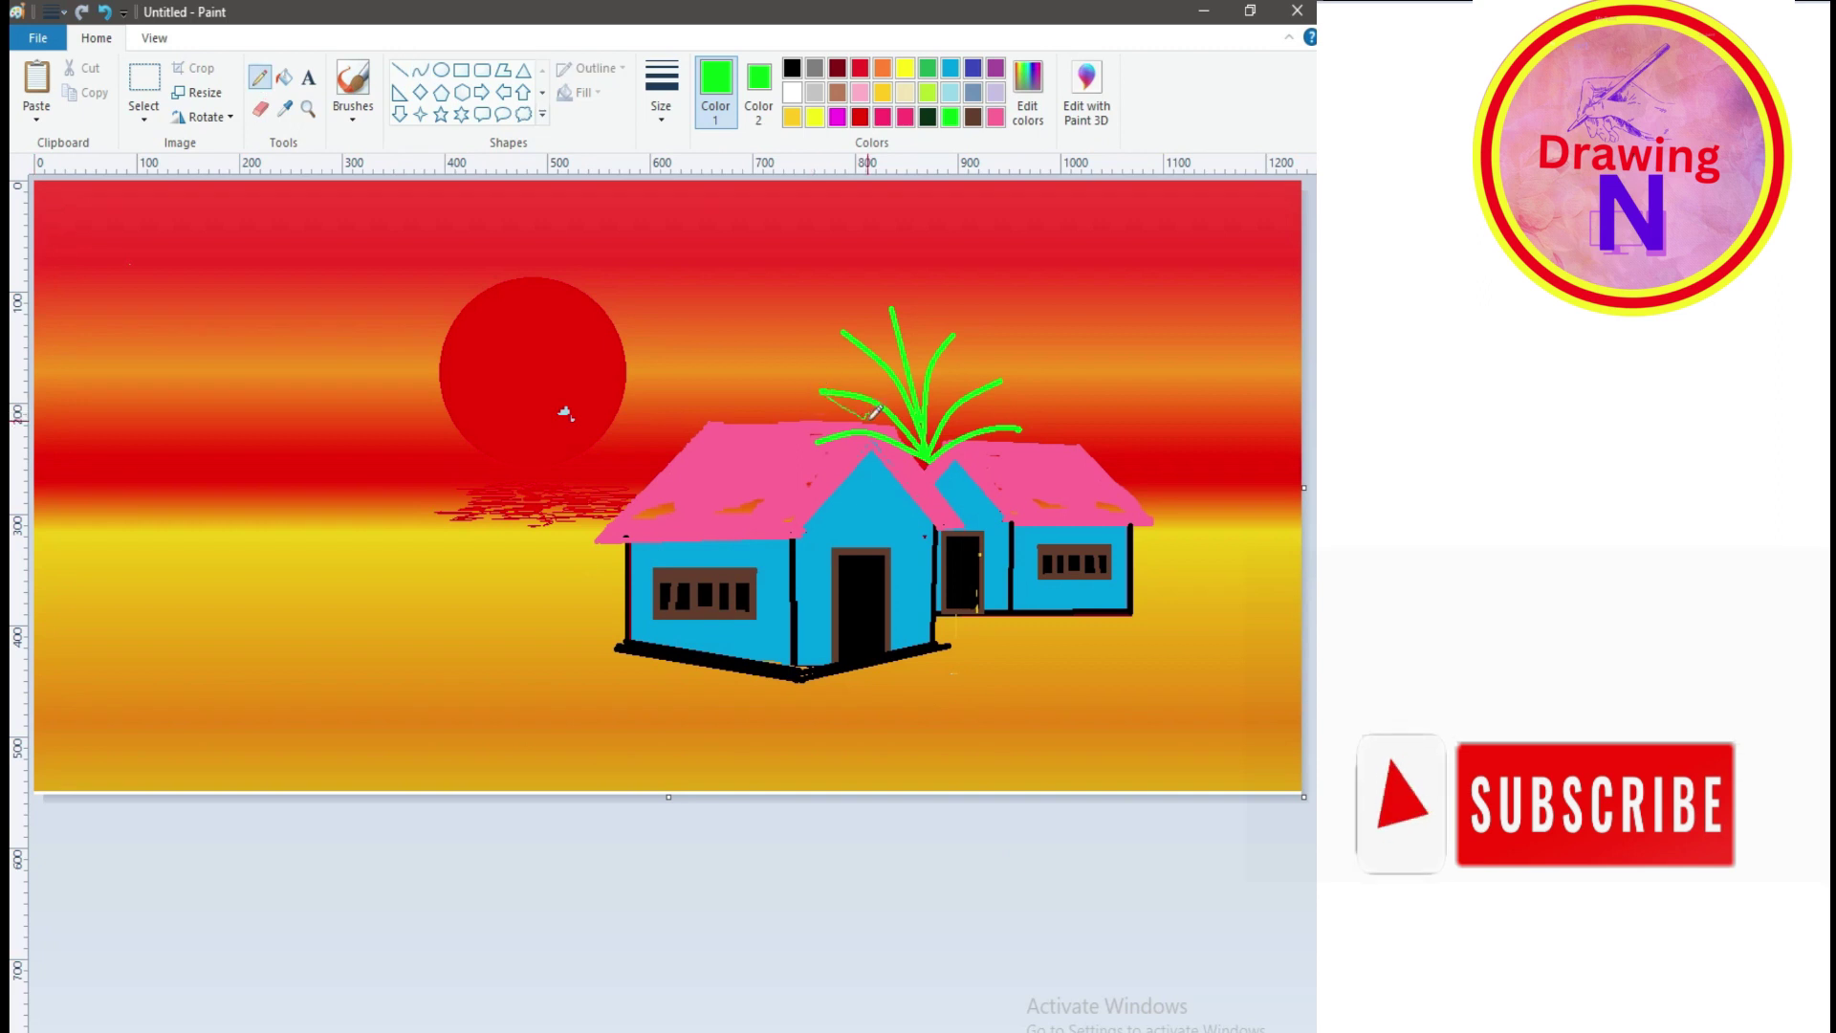
click(353, 86)
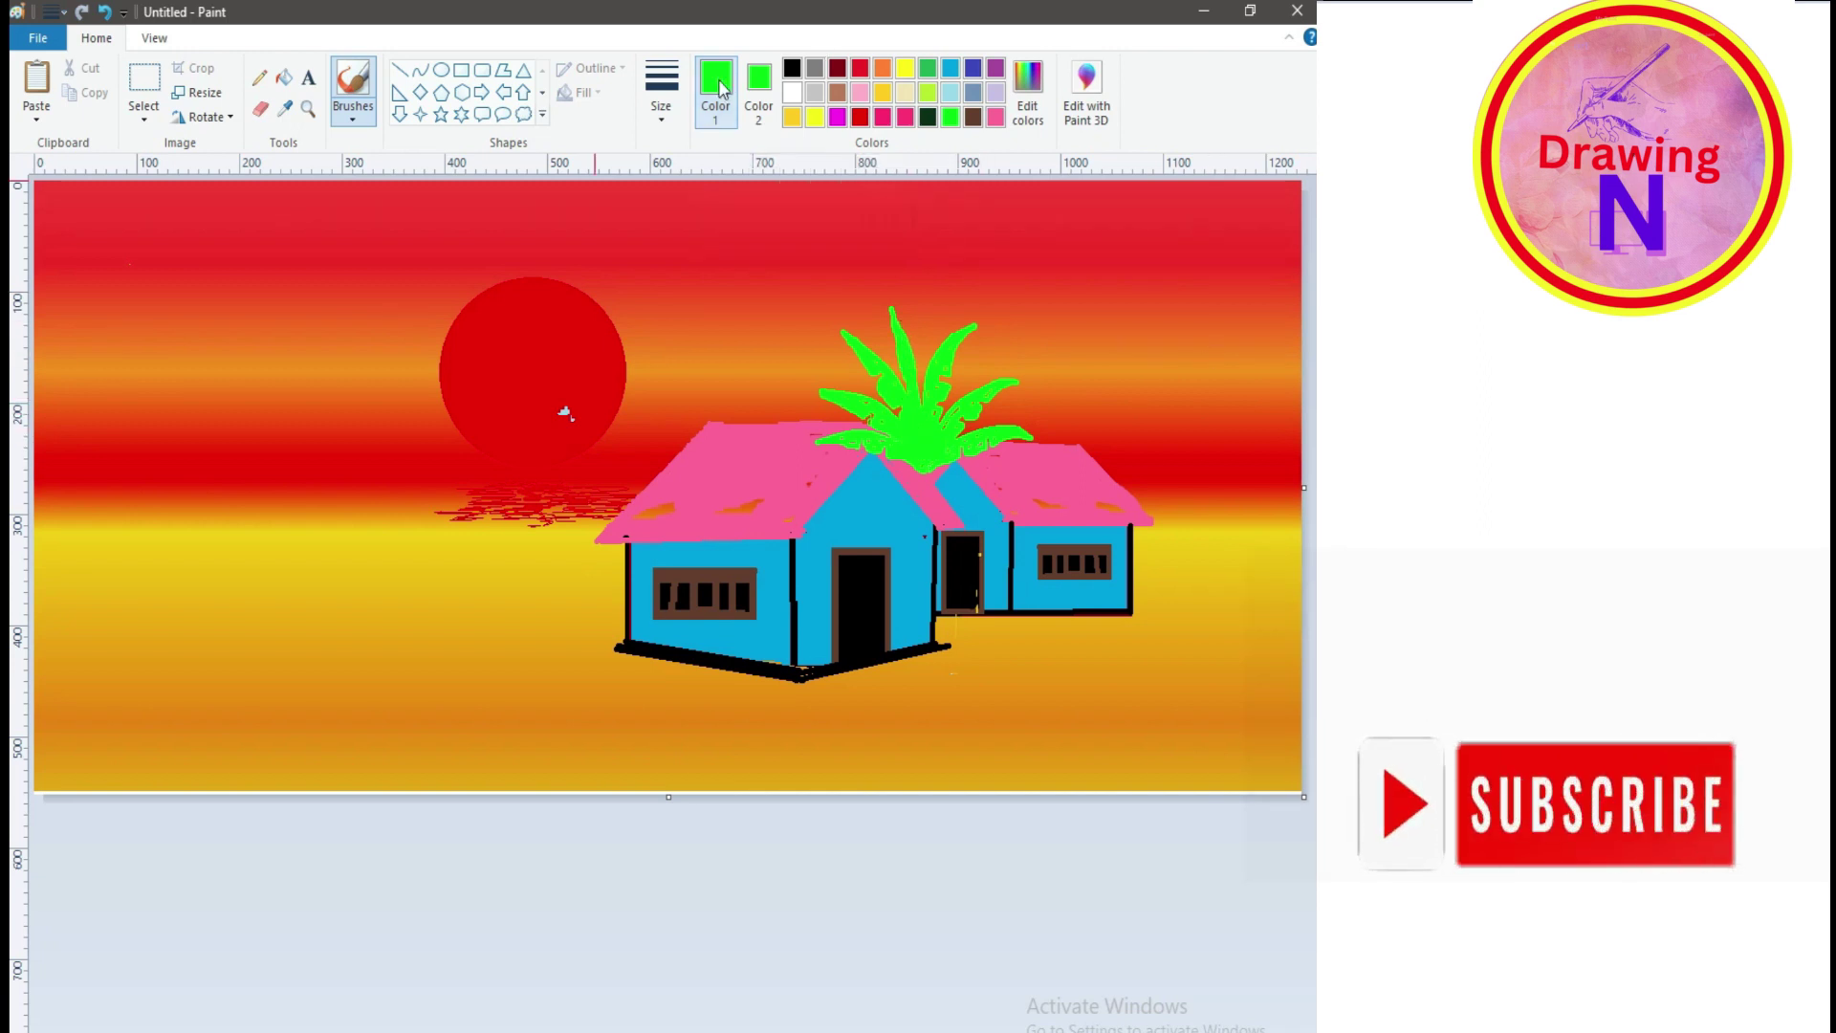
- With the thickest brush, paint bright green bush strokes across the bottom right
click(353, 113)
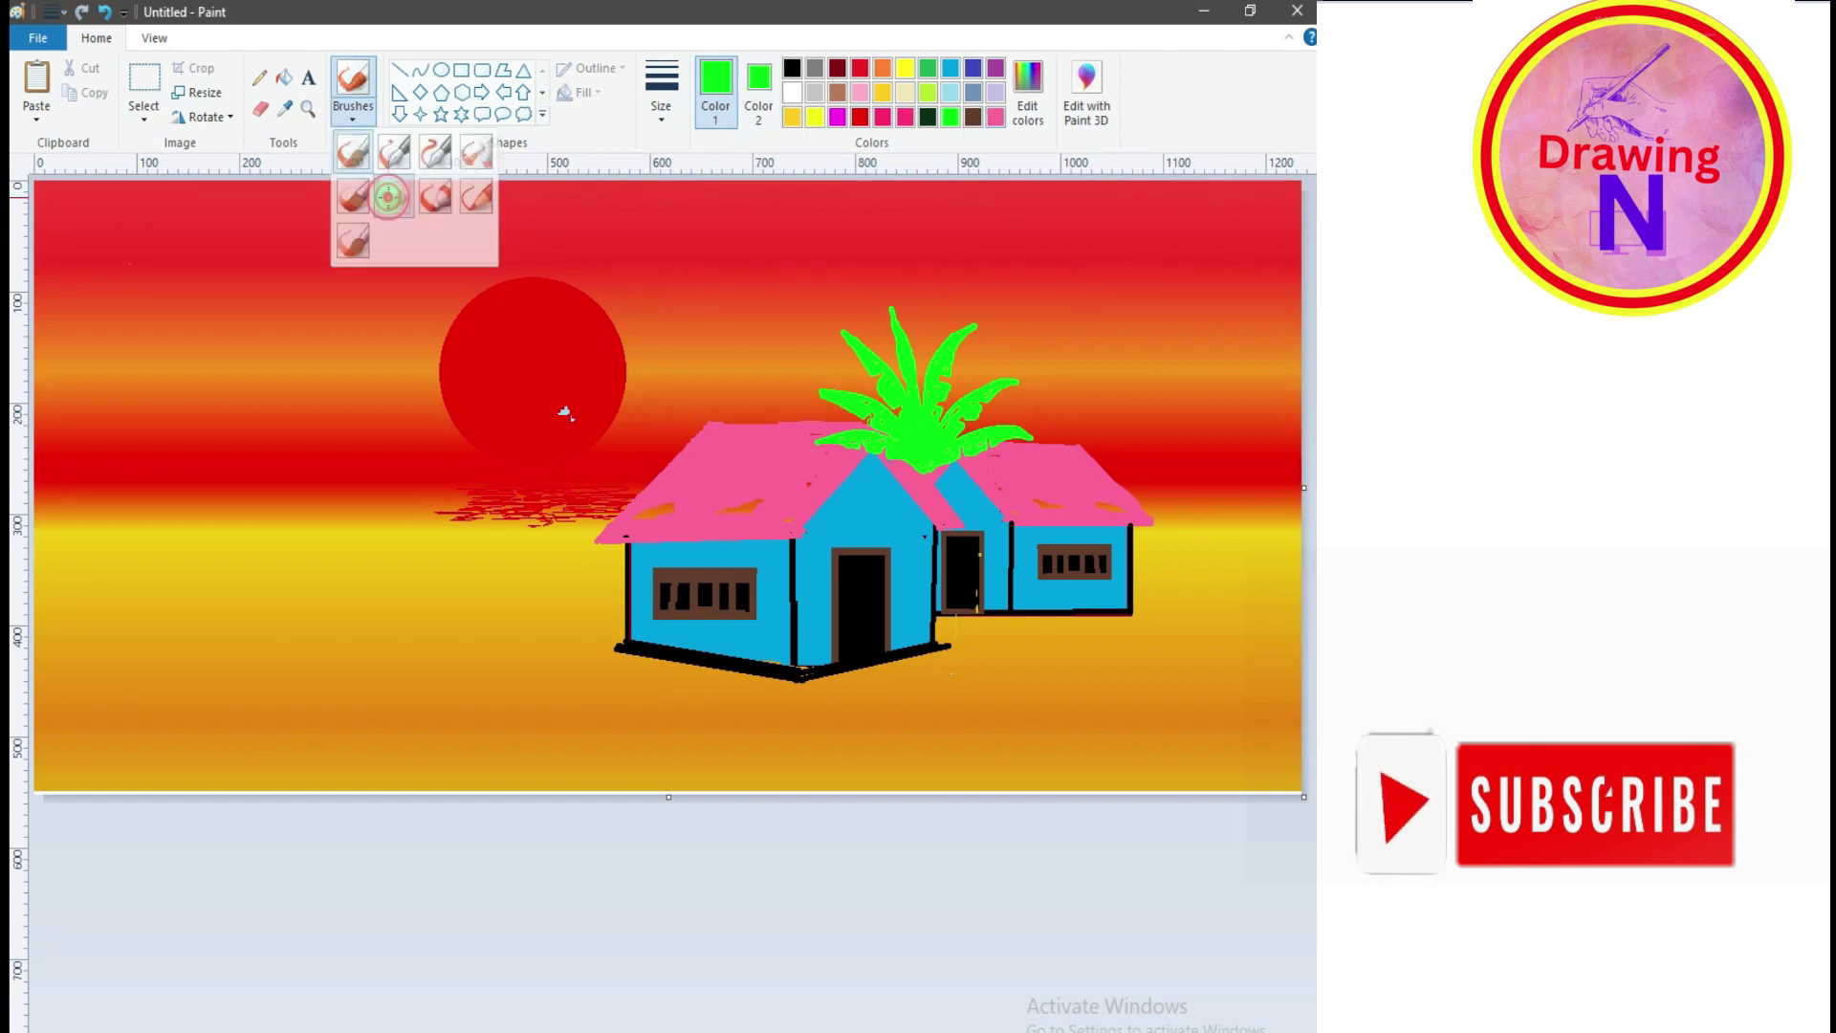
click(661, 96)
click(708, 289)
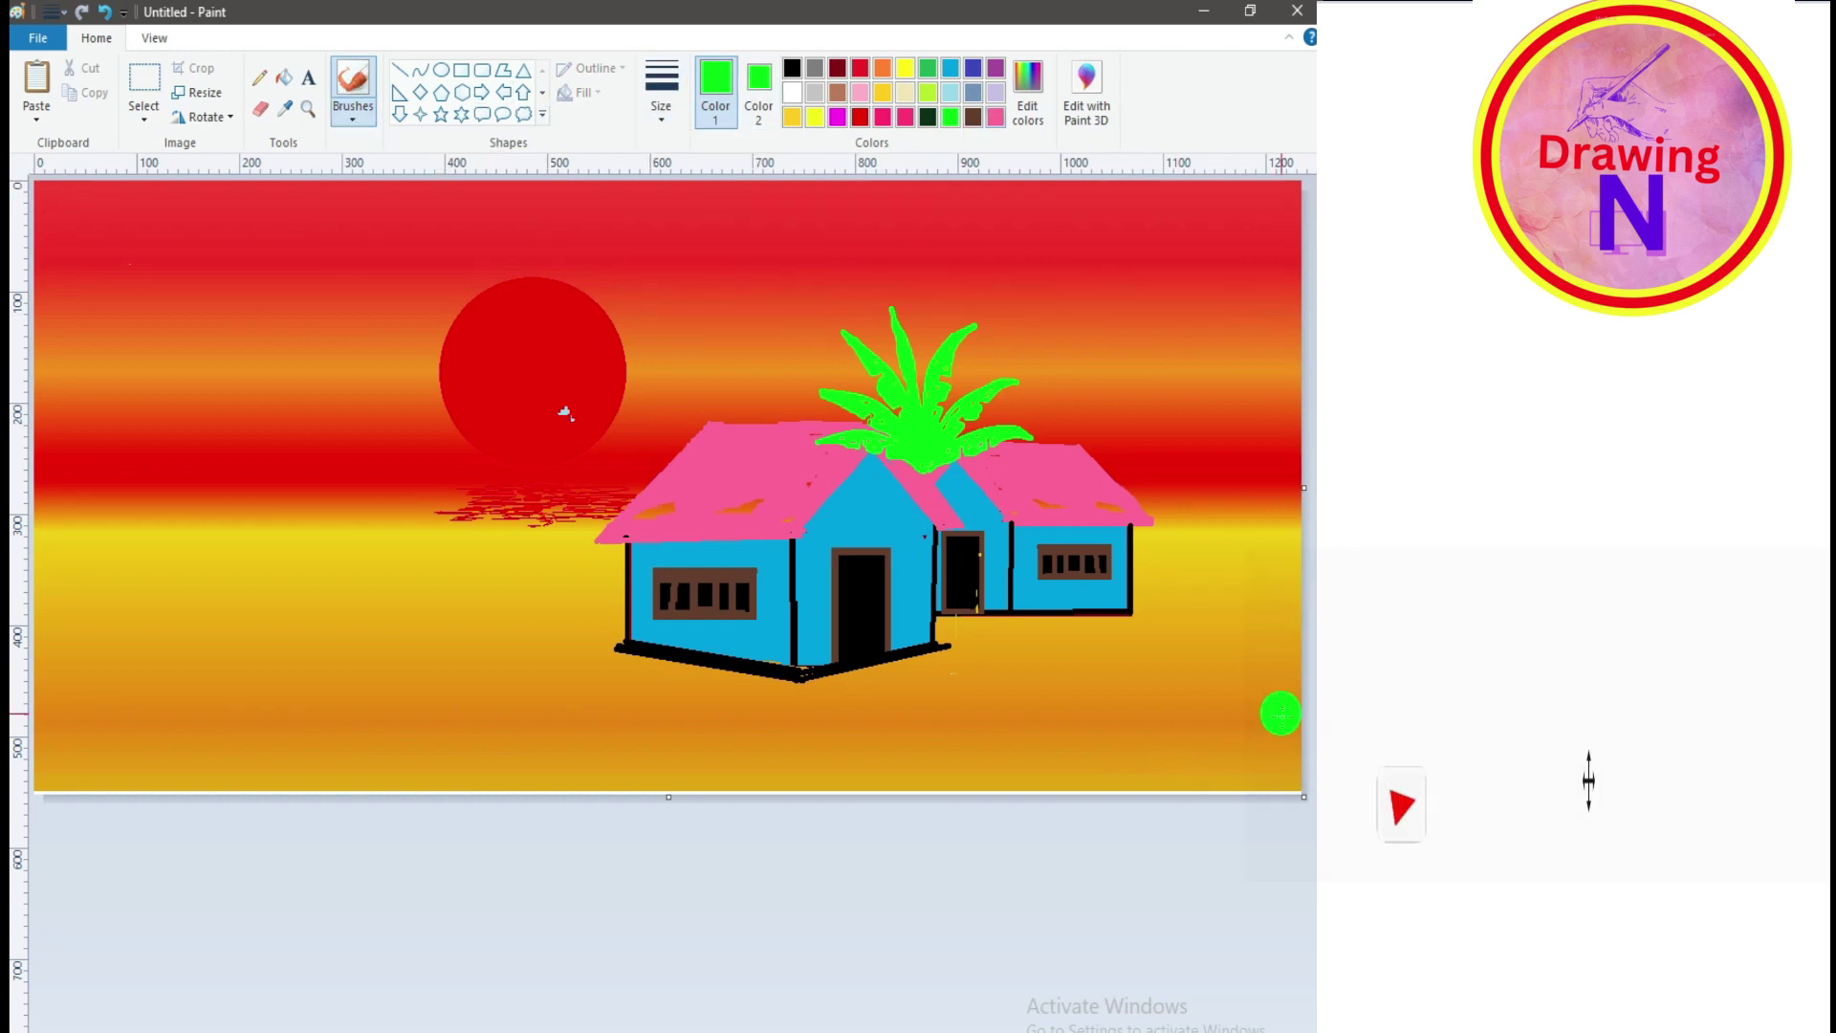
mouse_move(1272, 703)
mouse_down()
mouse_move(1153, 741)
mouse_move(985, 753)
mouse_up()
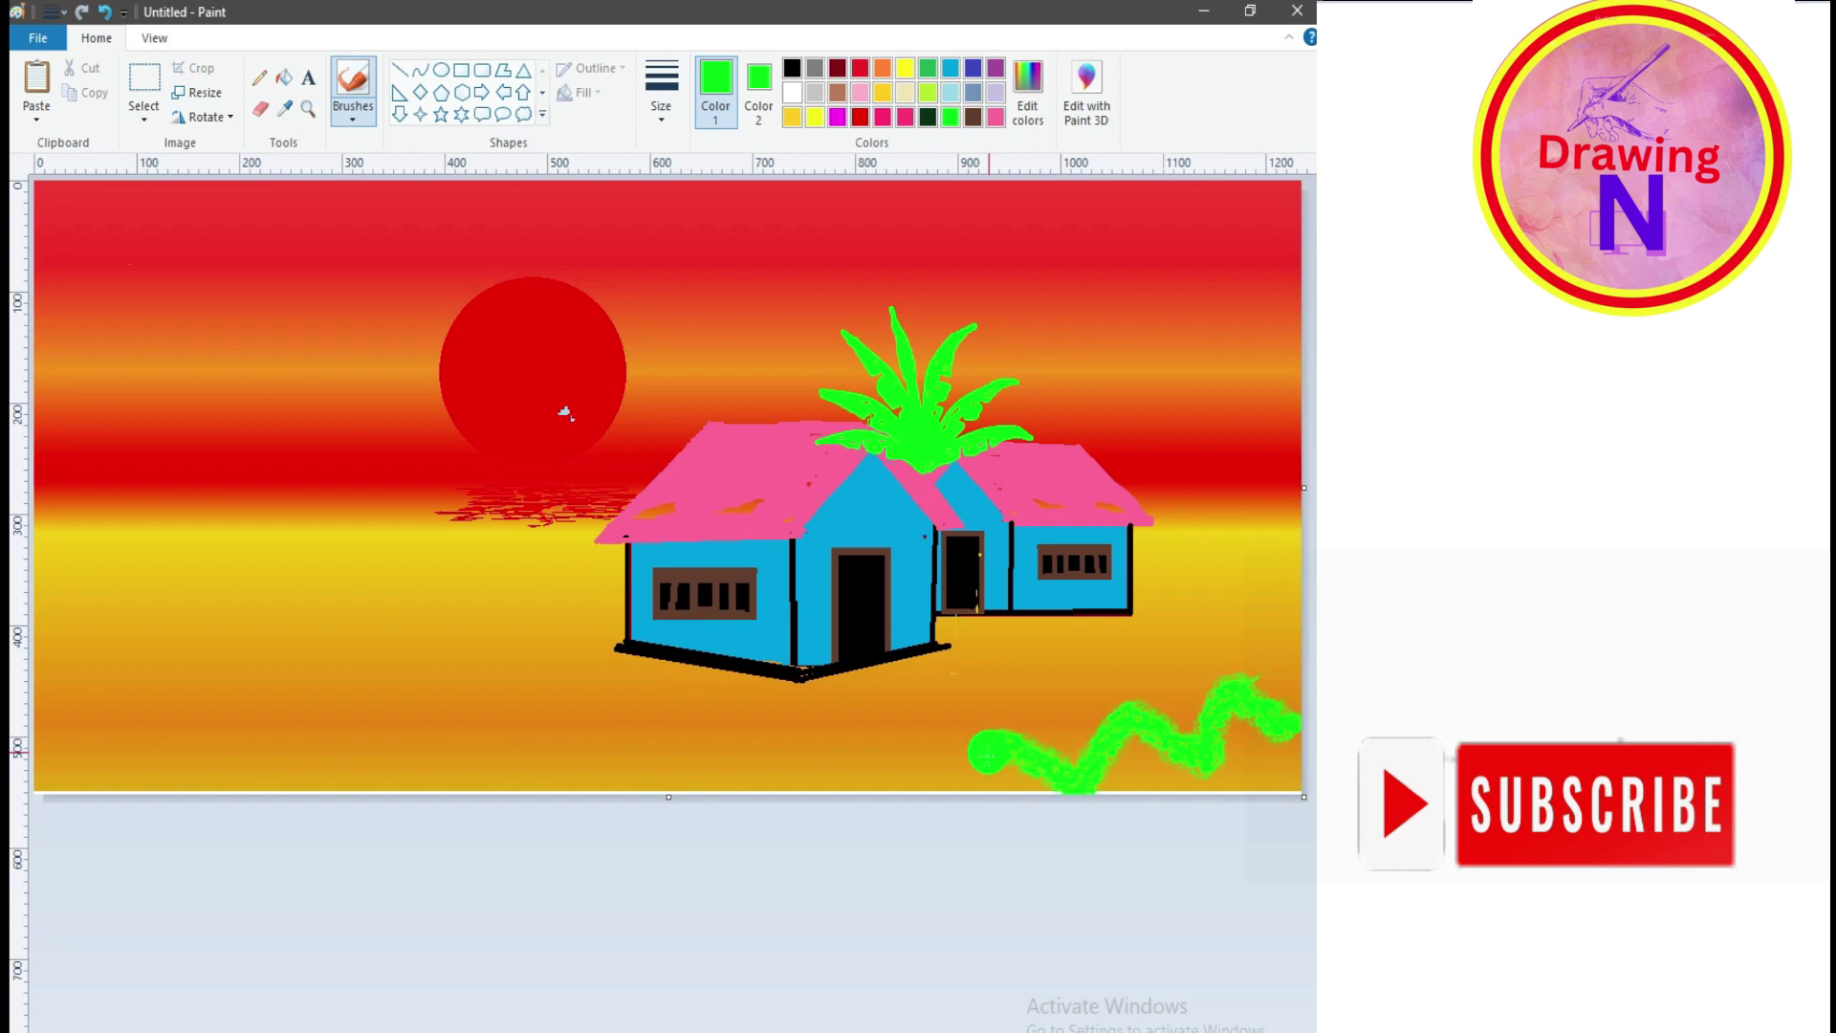
drag(1108, 778, 1291, 722)
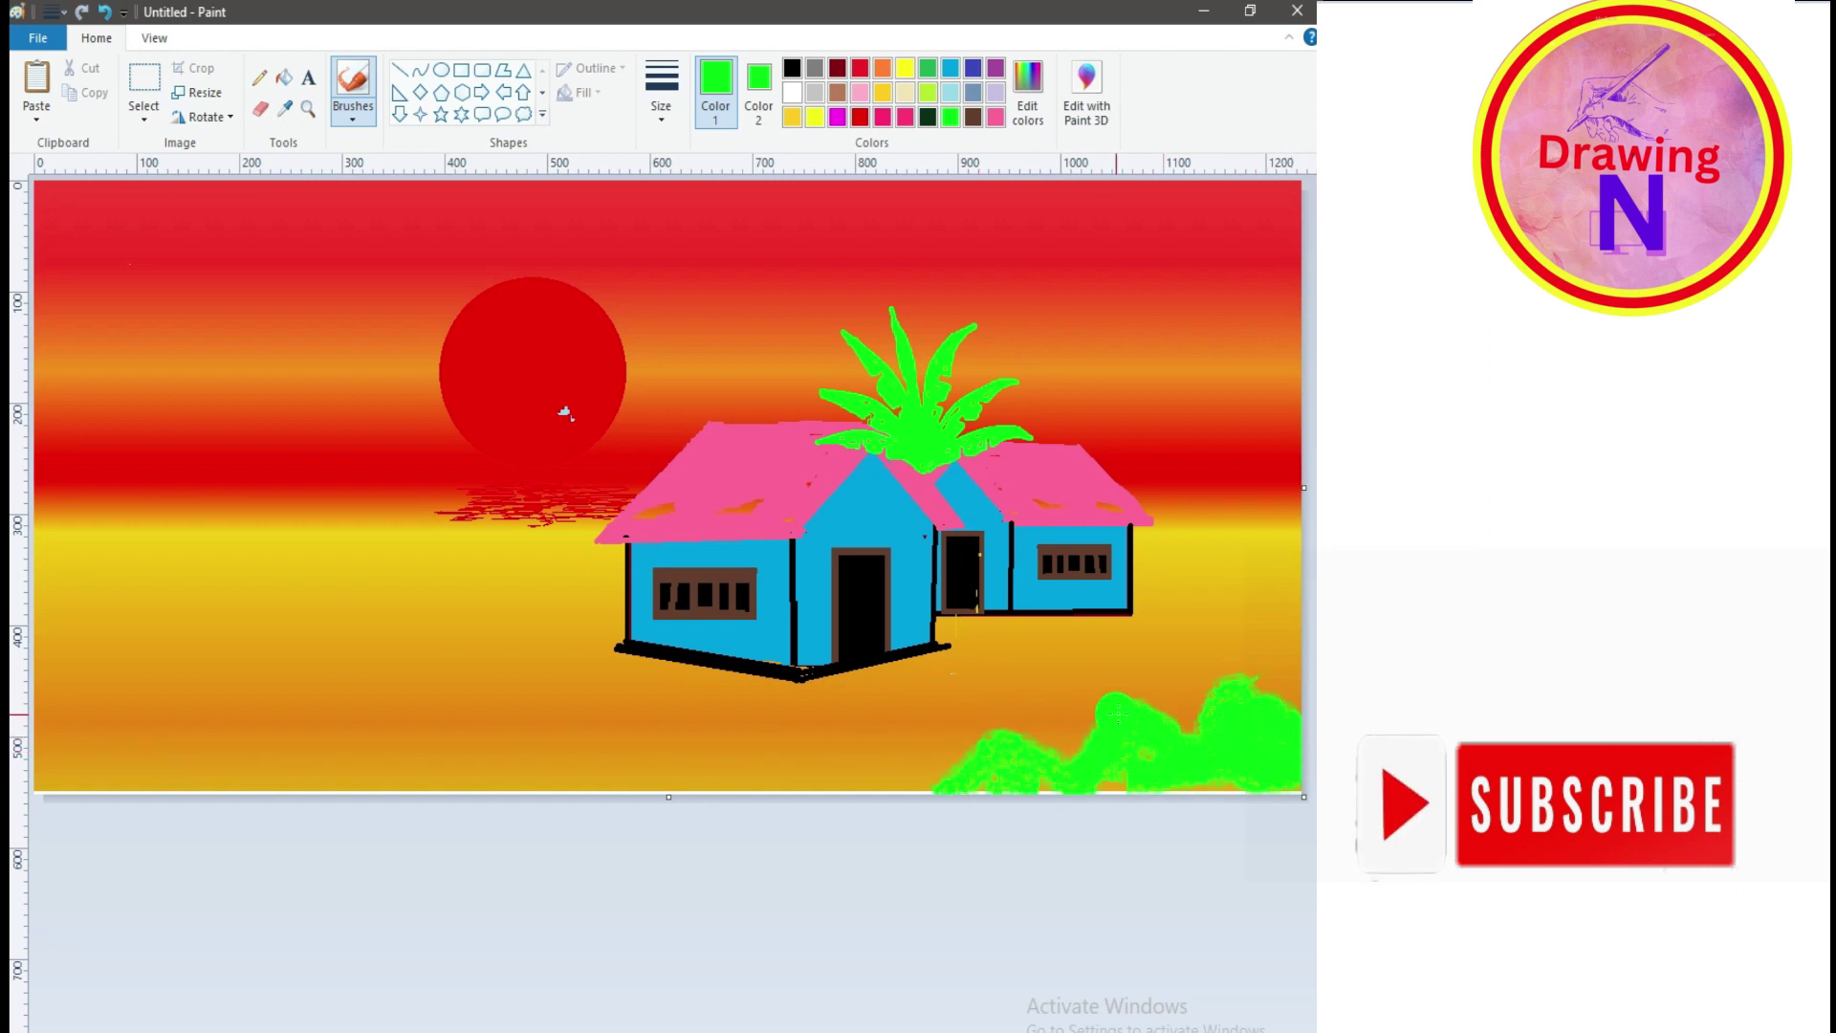
- Shade the bush with custom darker greens and trim the canvas's right edge
click(1028, 91)
click(479, 704)
drag(974, 790, 1007, 760)
drag(1216, 746, 1263, 730)
click(1028, 91)
click(845, 613)
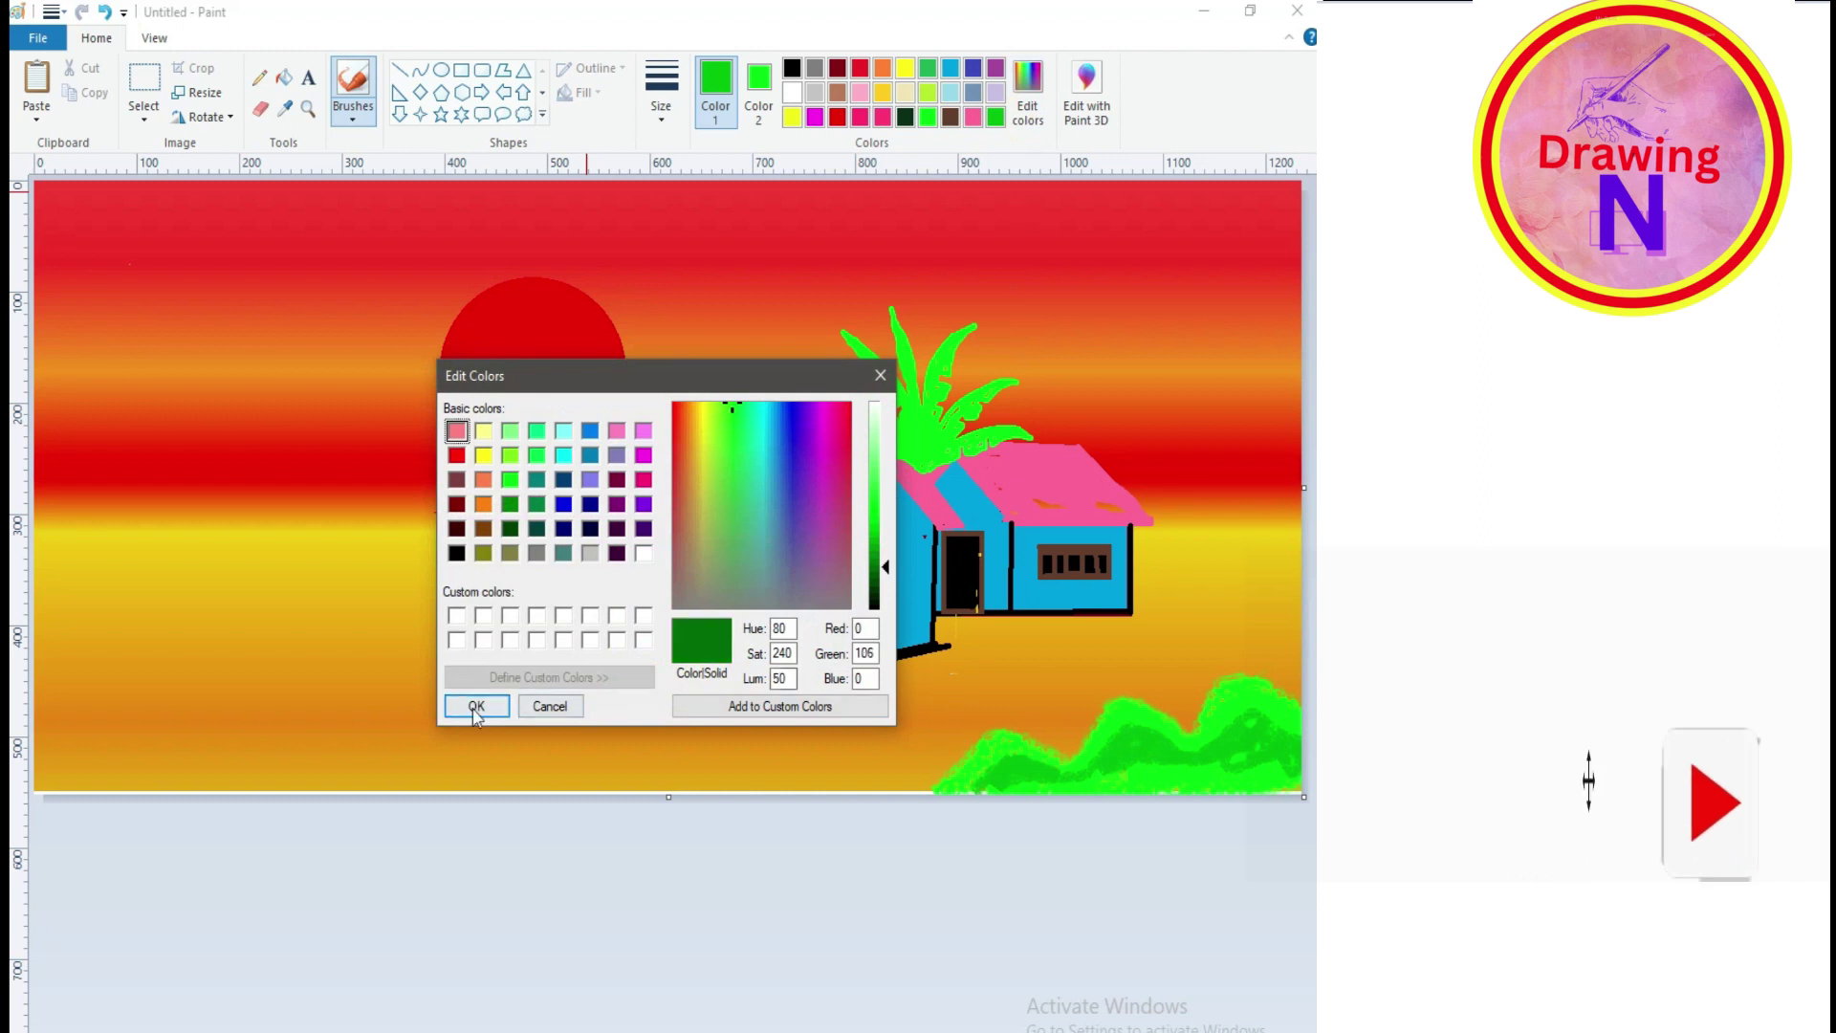
click(479, 705)
mouse_move(990, 785)
mouse_down()
mouse_move(1162, 765)
mouse_move(1186, 739)
mouse_up()
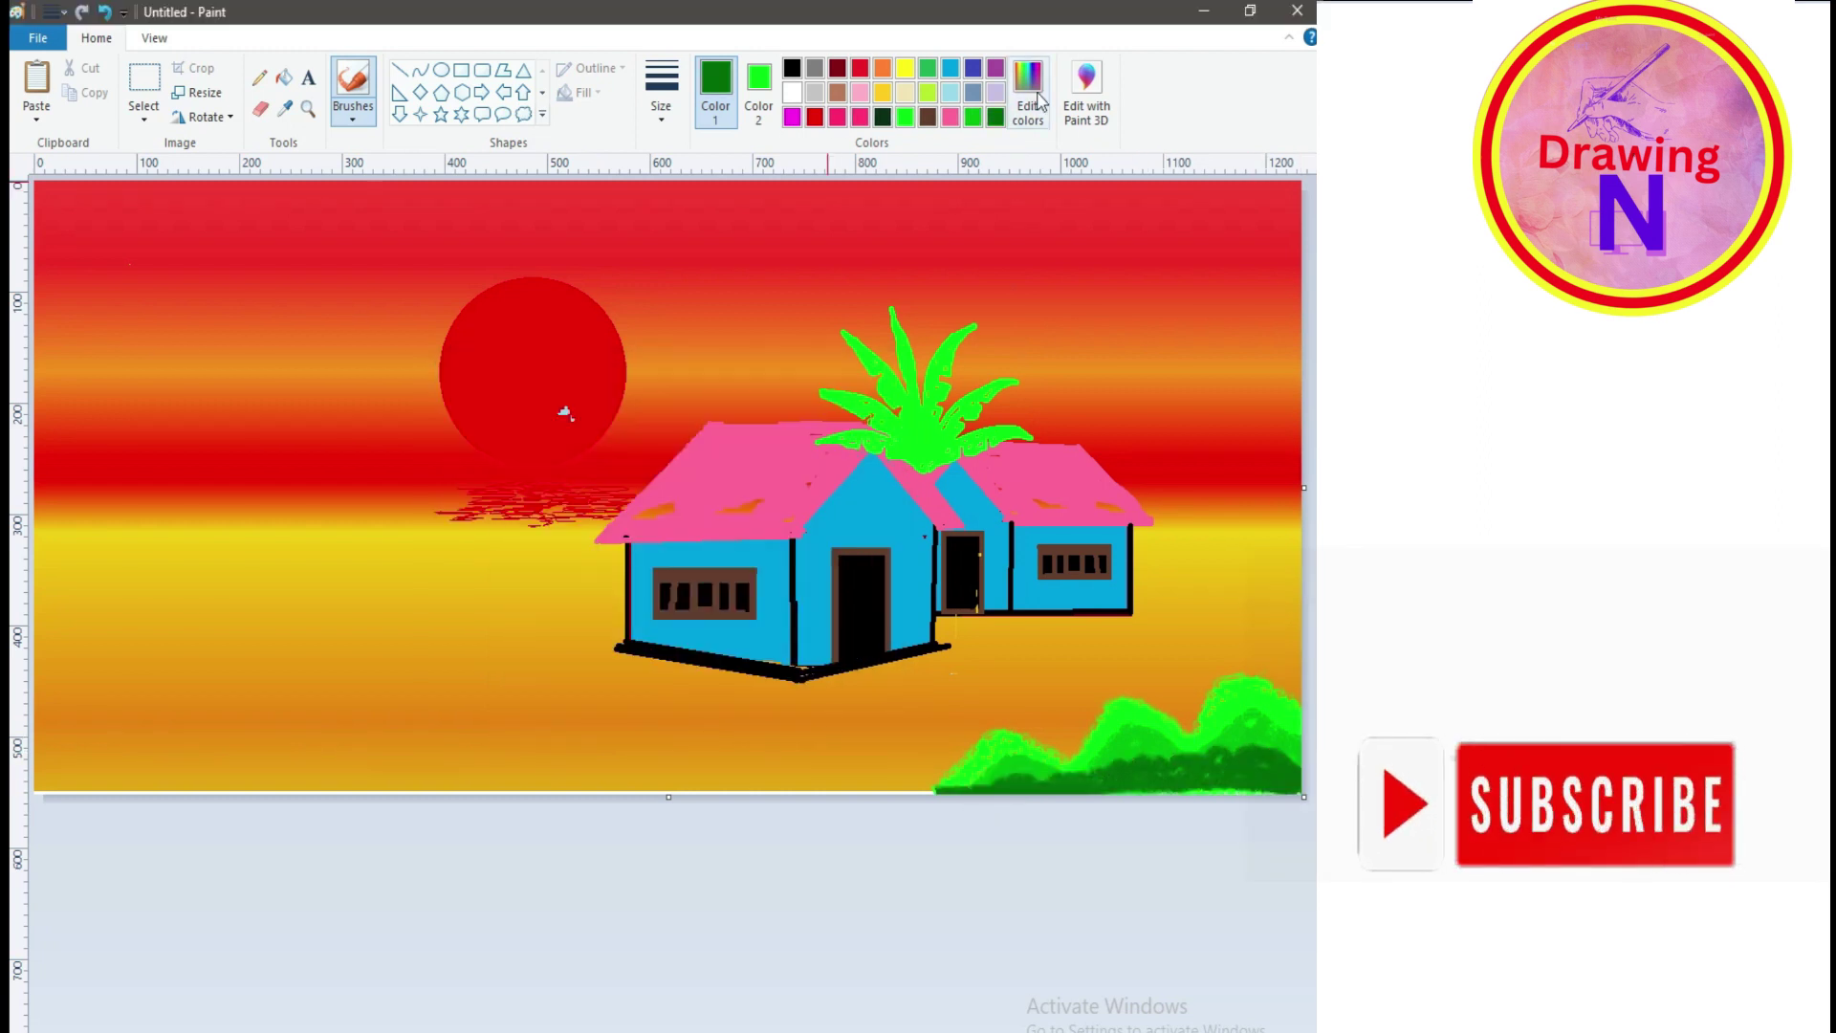
drag(1303, 488, 1227, 488)
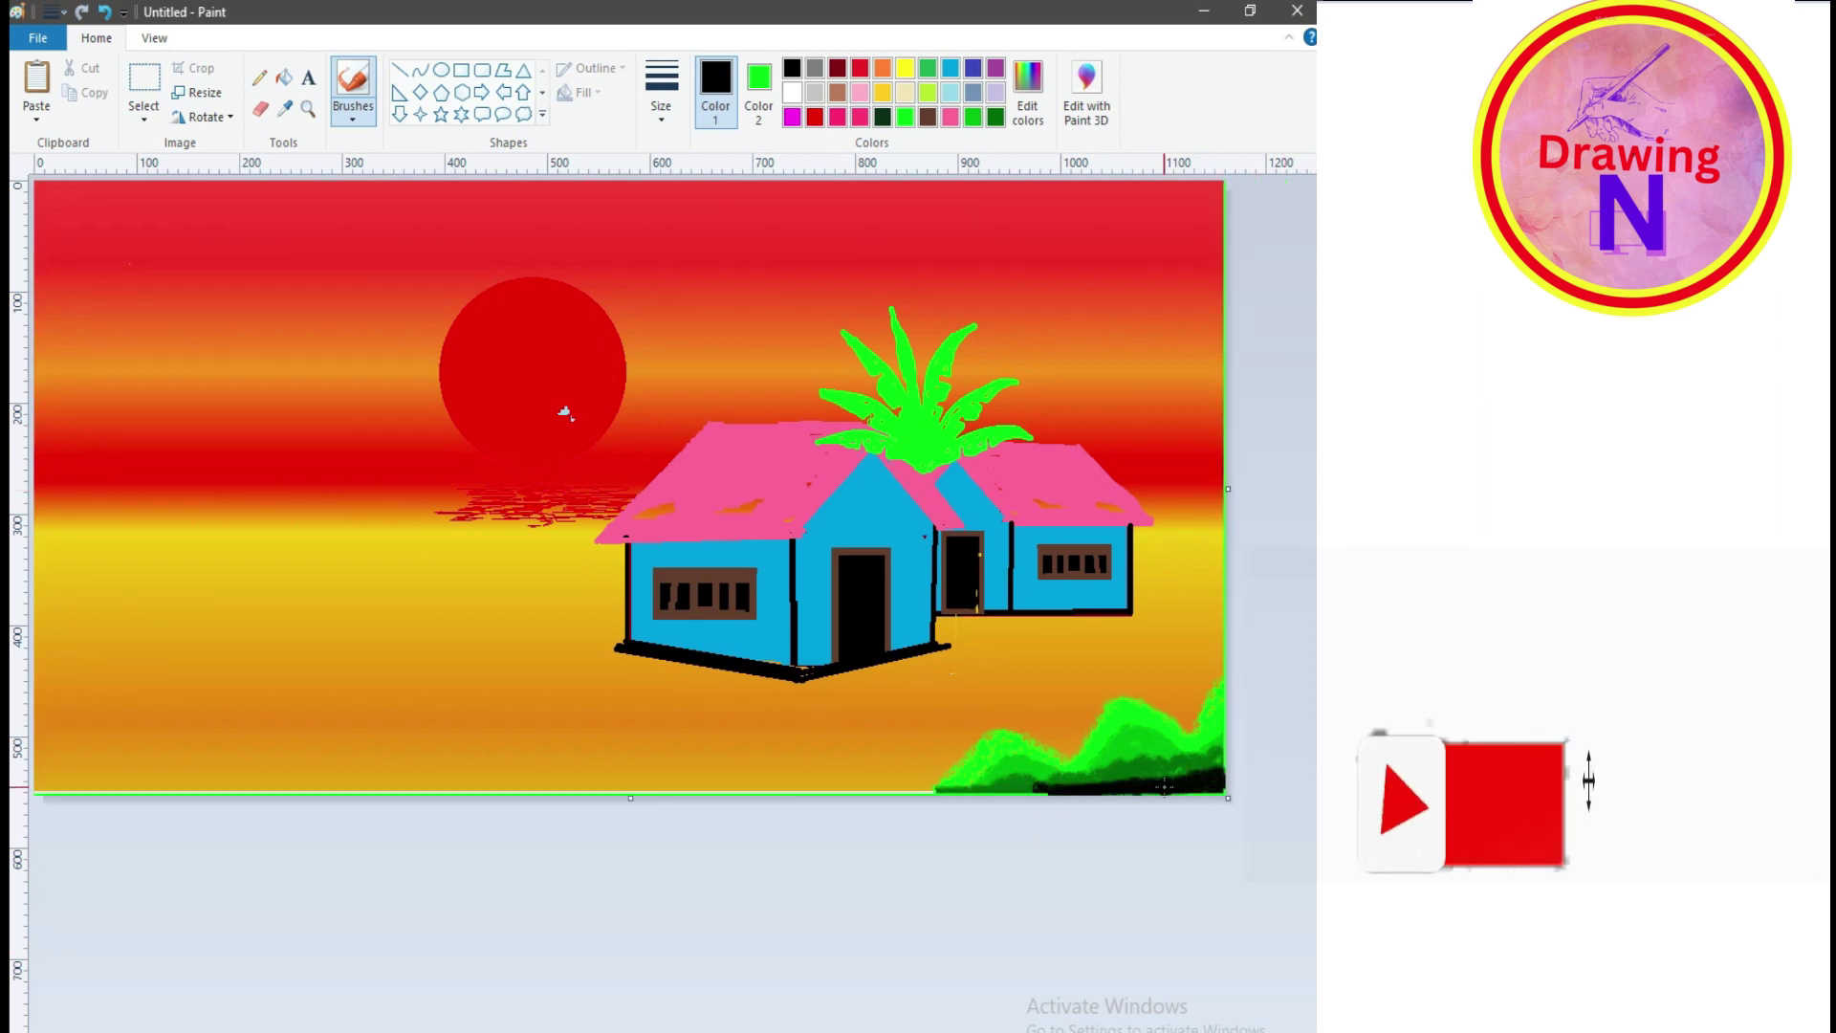
- Brush extra bright green texture over the bushes and a black stroke along their base
click(661, 96)
click(705, 295)
click(901, 118)
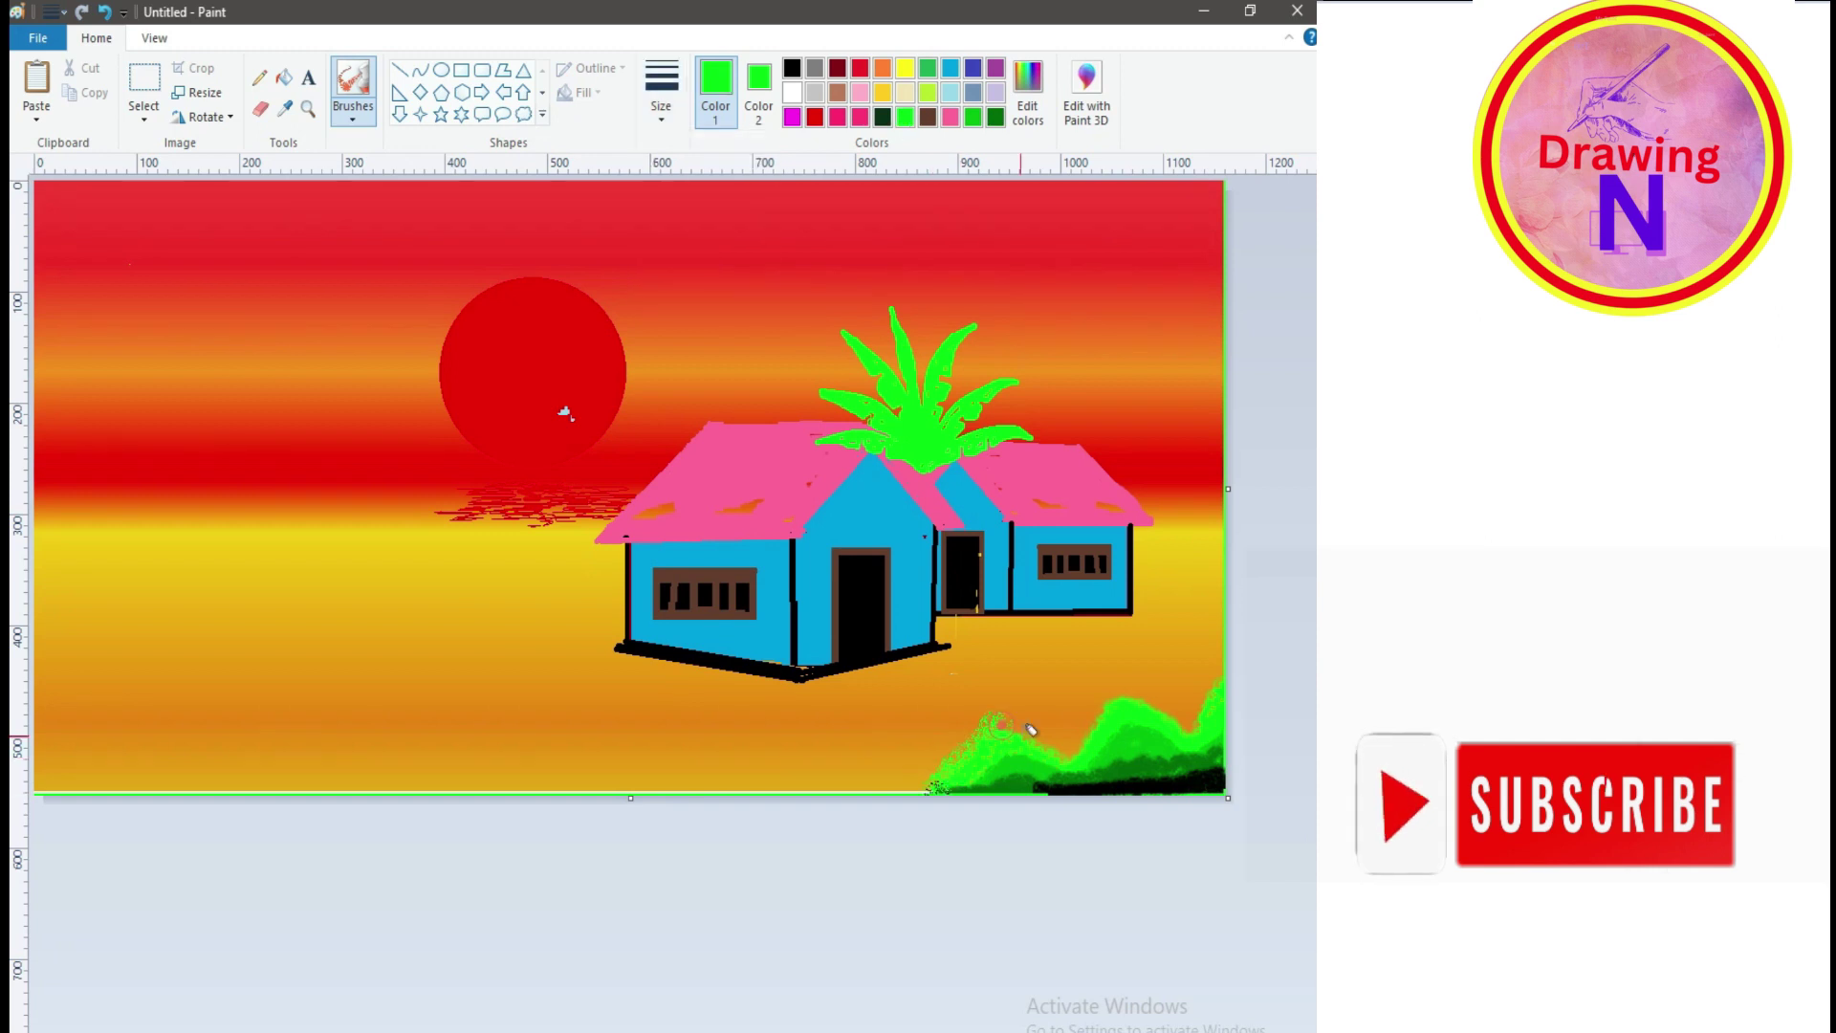
drag(1031, 730, 1157, 706)
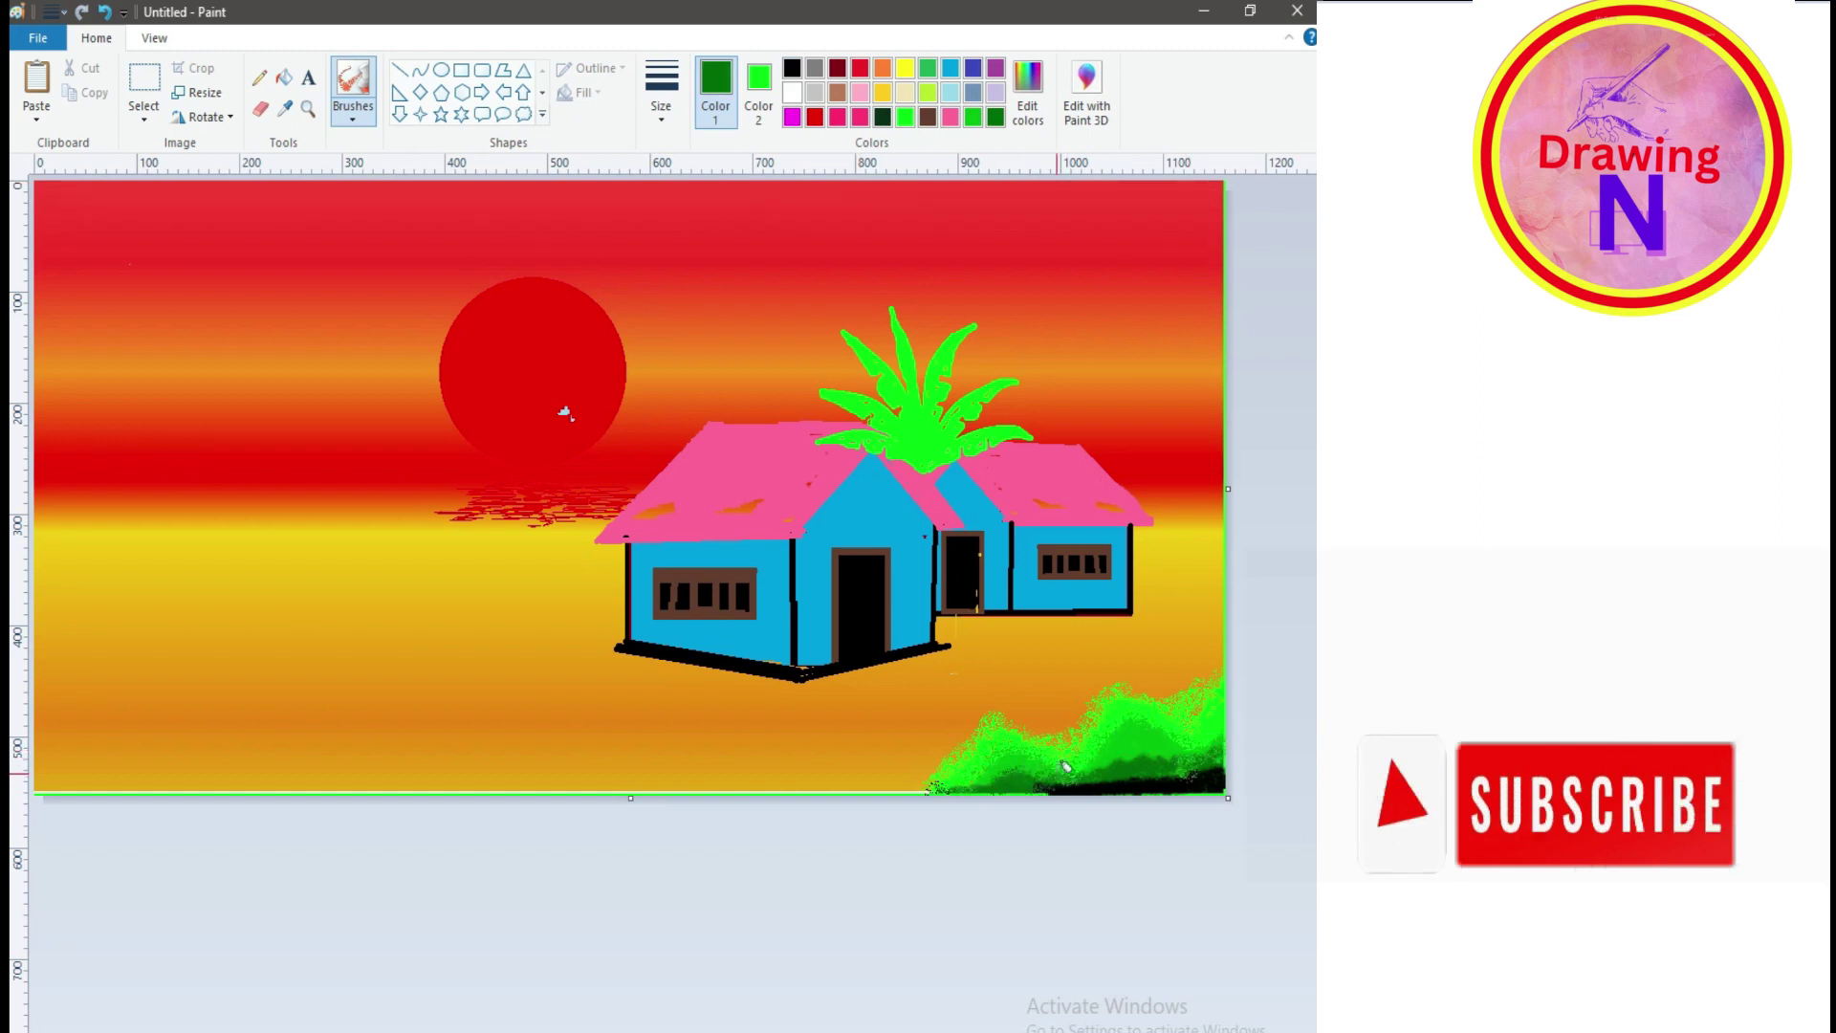
click(792, 67)
drag(1205, 780, 1056, 779)
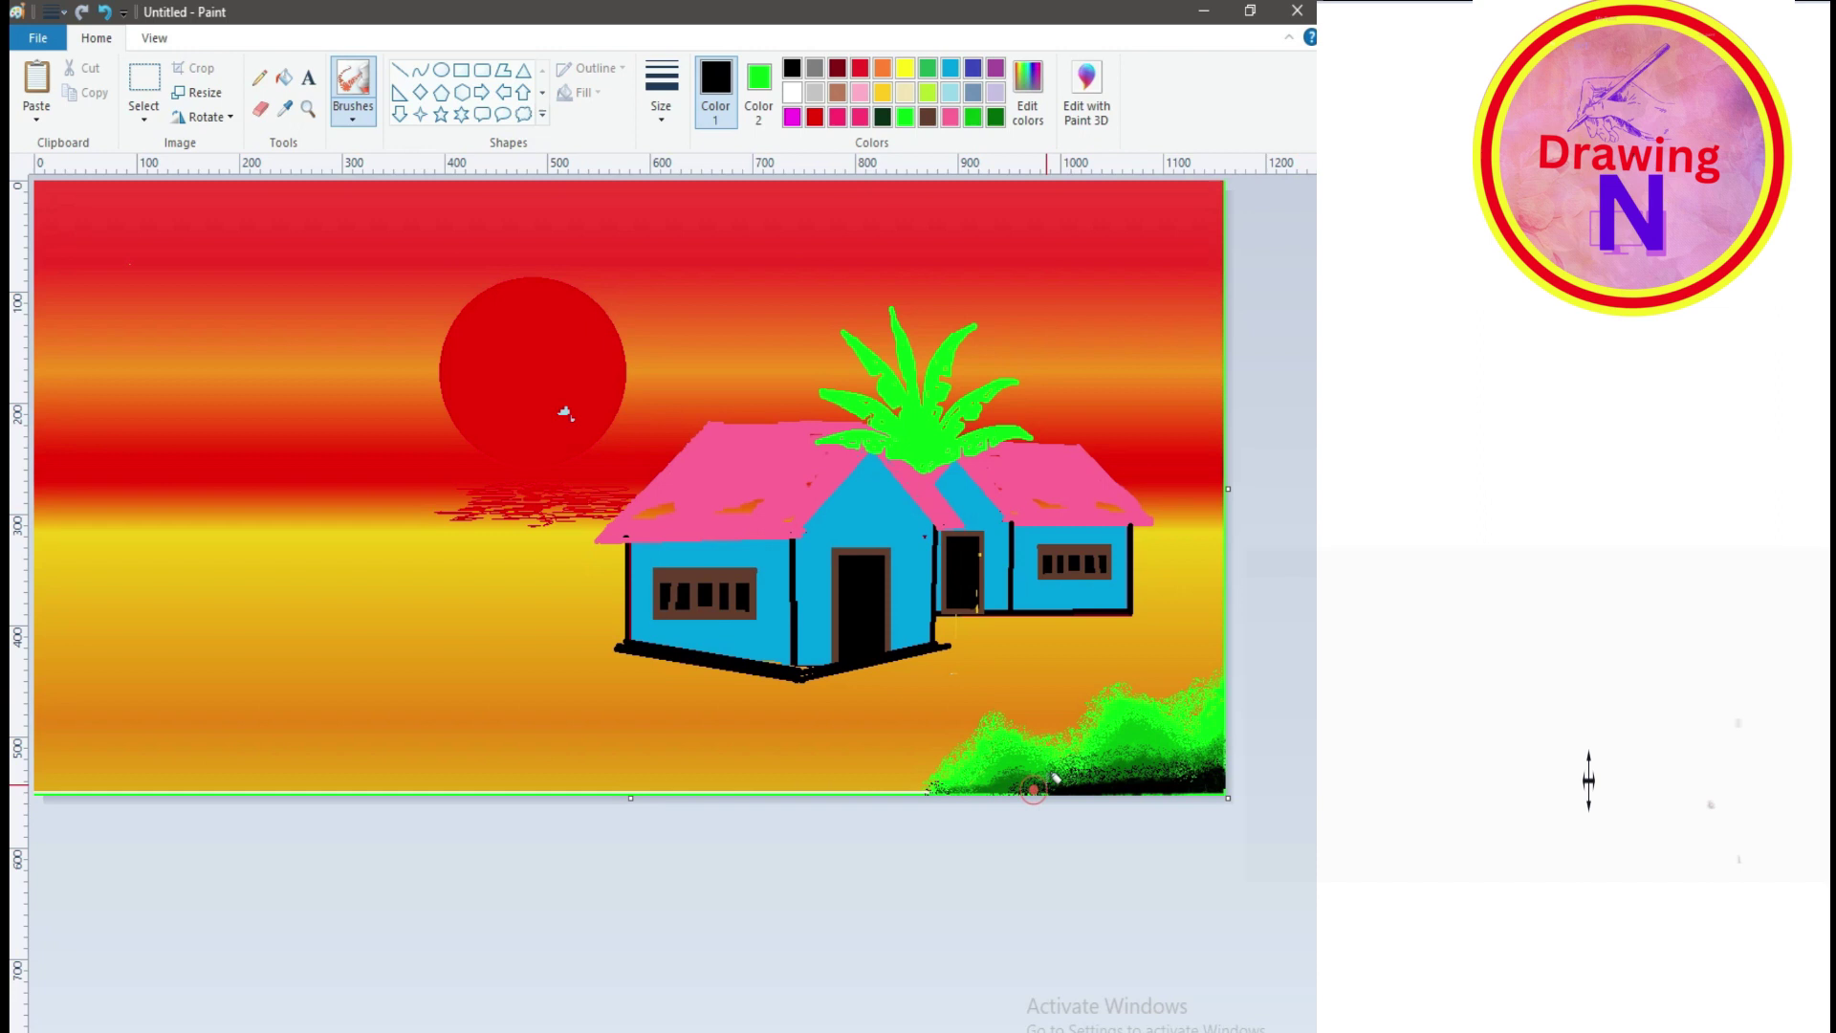
- Dab small pink, yellow and red flower dots on the bushes with a medium brush
click(838, 117)
click(353, 110)
click(661, 100)
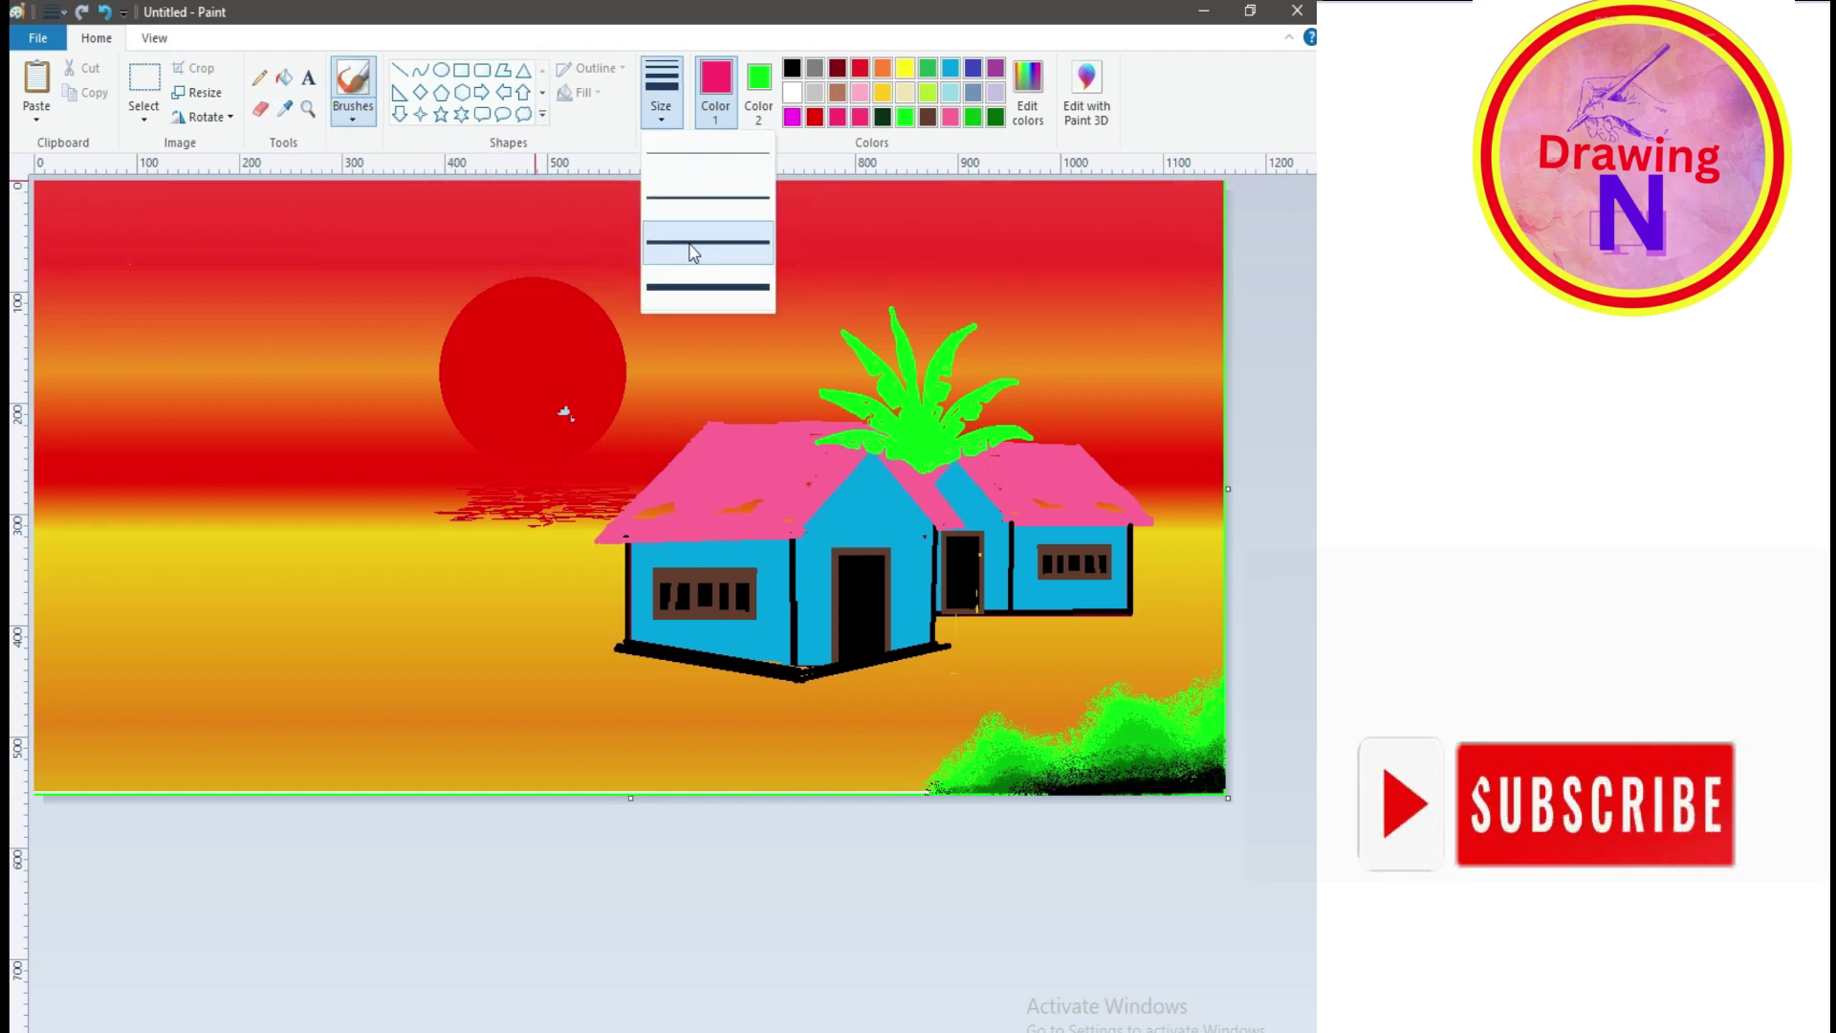
click(693, 244)
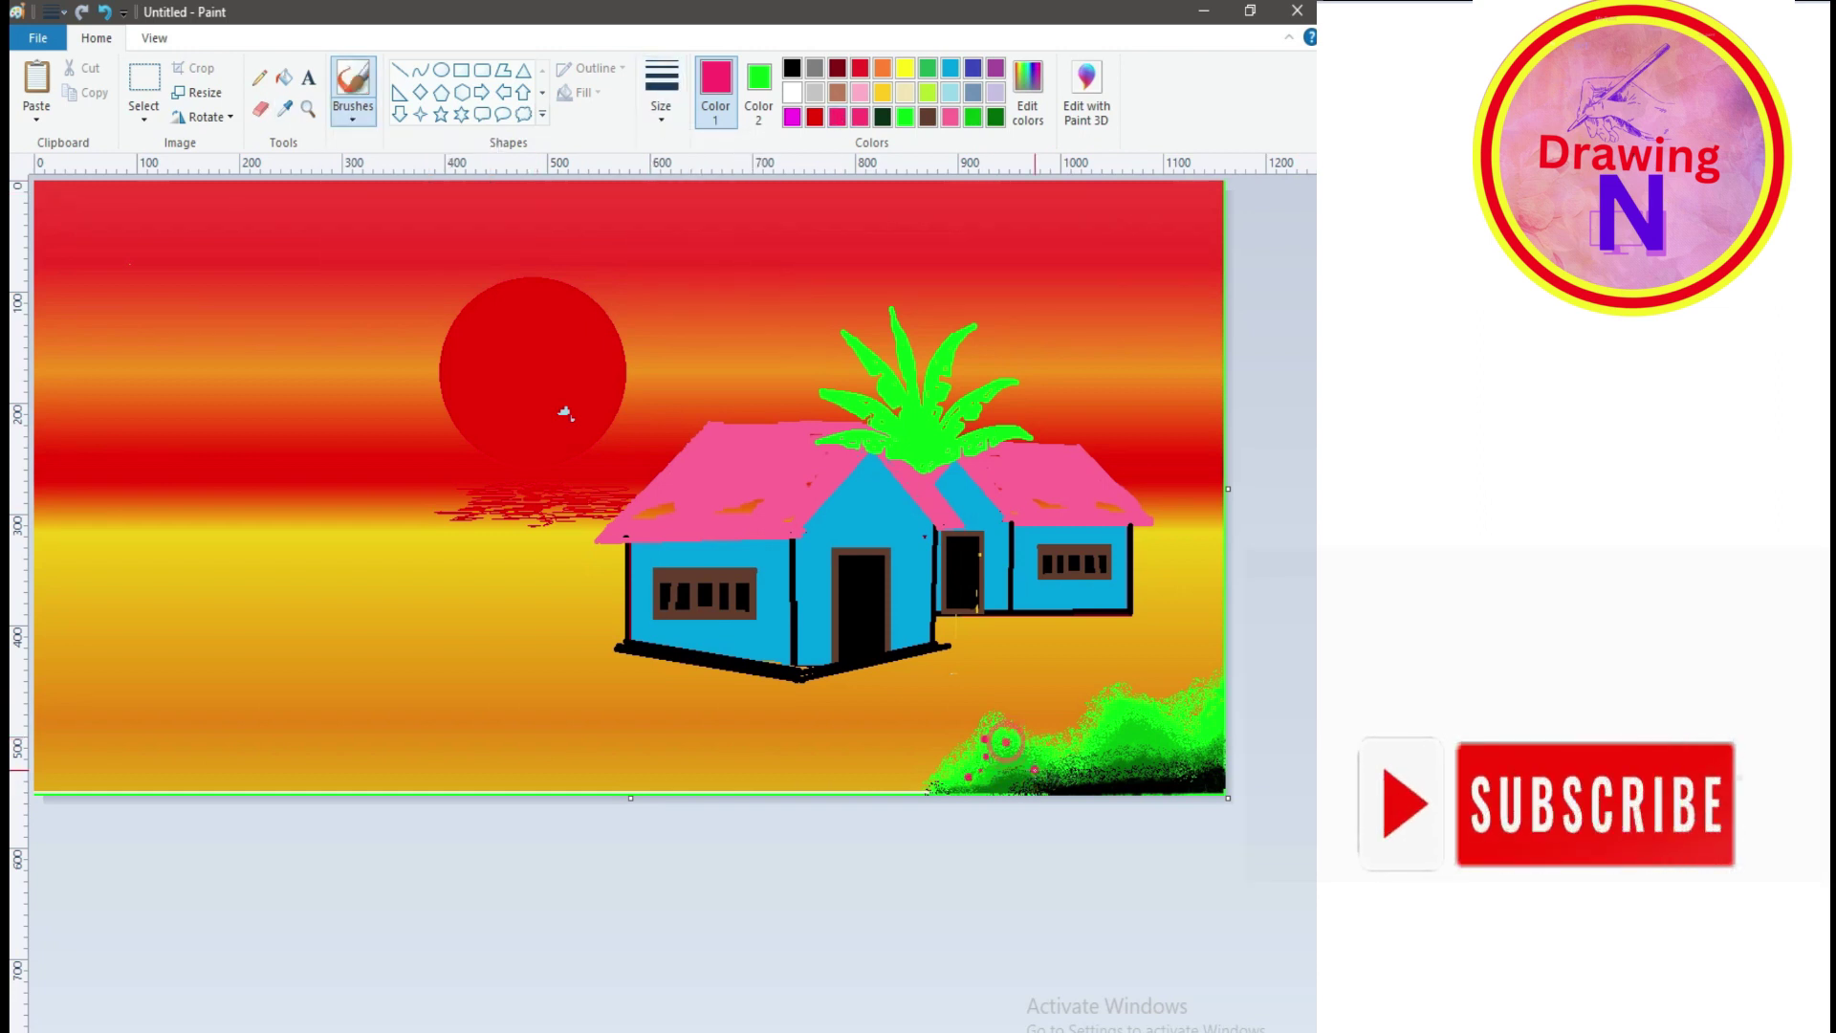
click(904, 67)
click(995, 732)
click(990, 760)
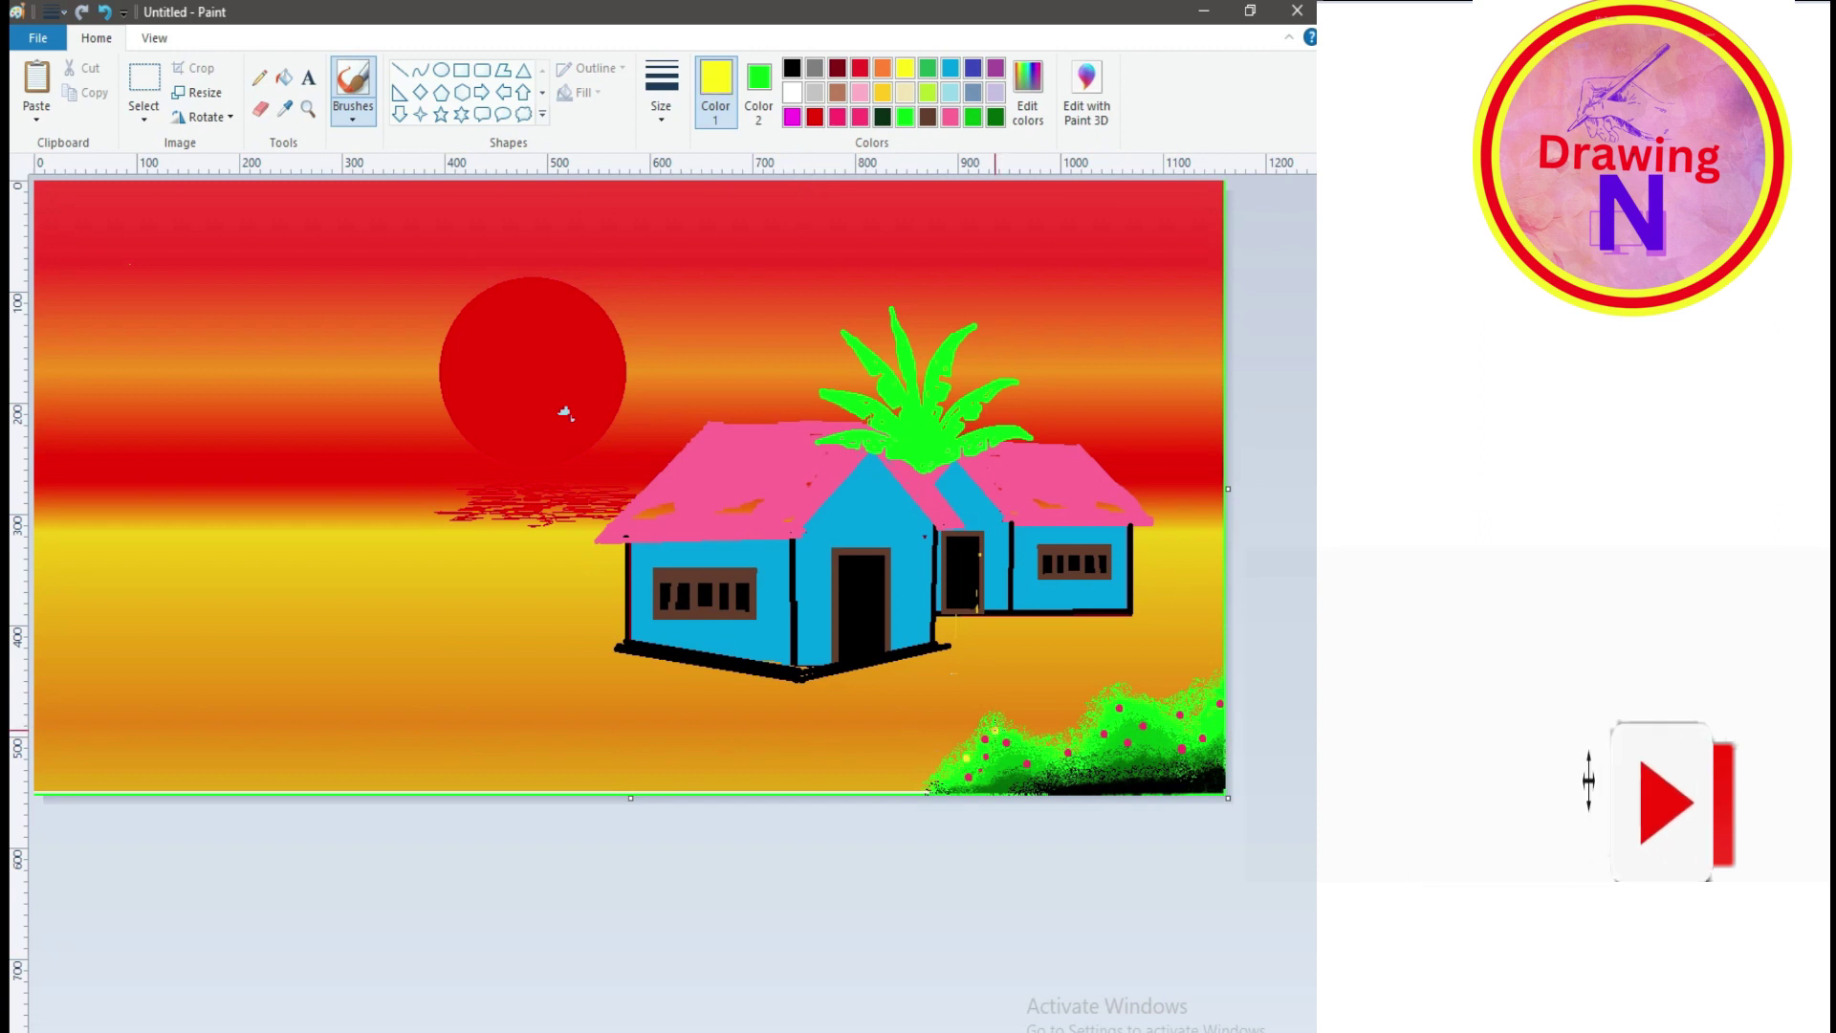
click(815, 117)
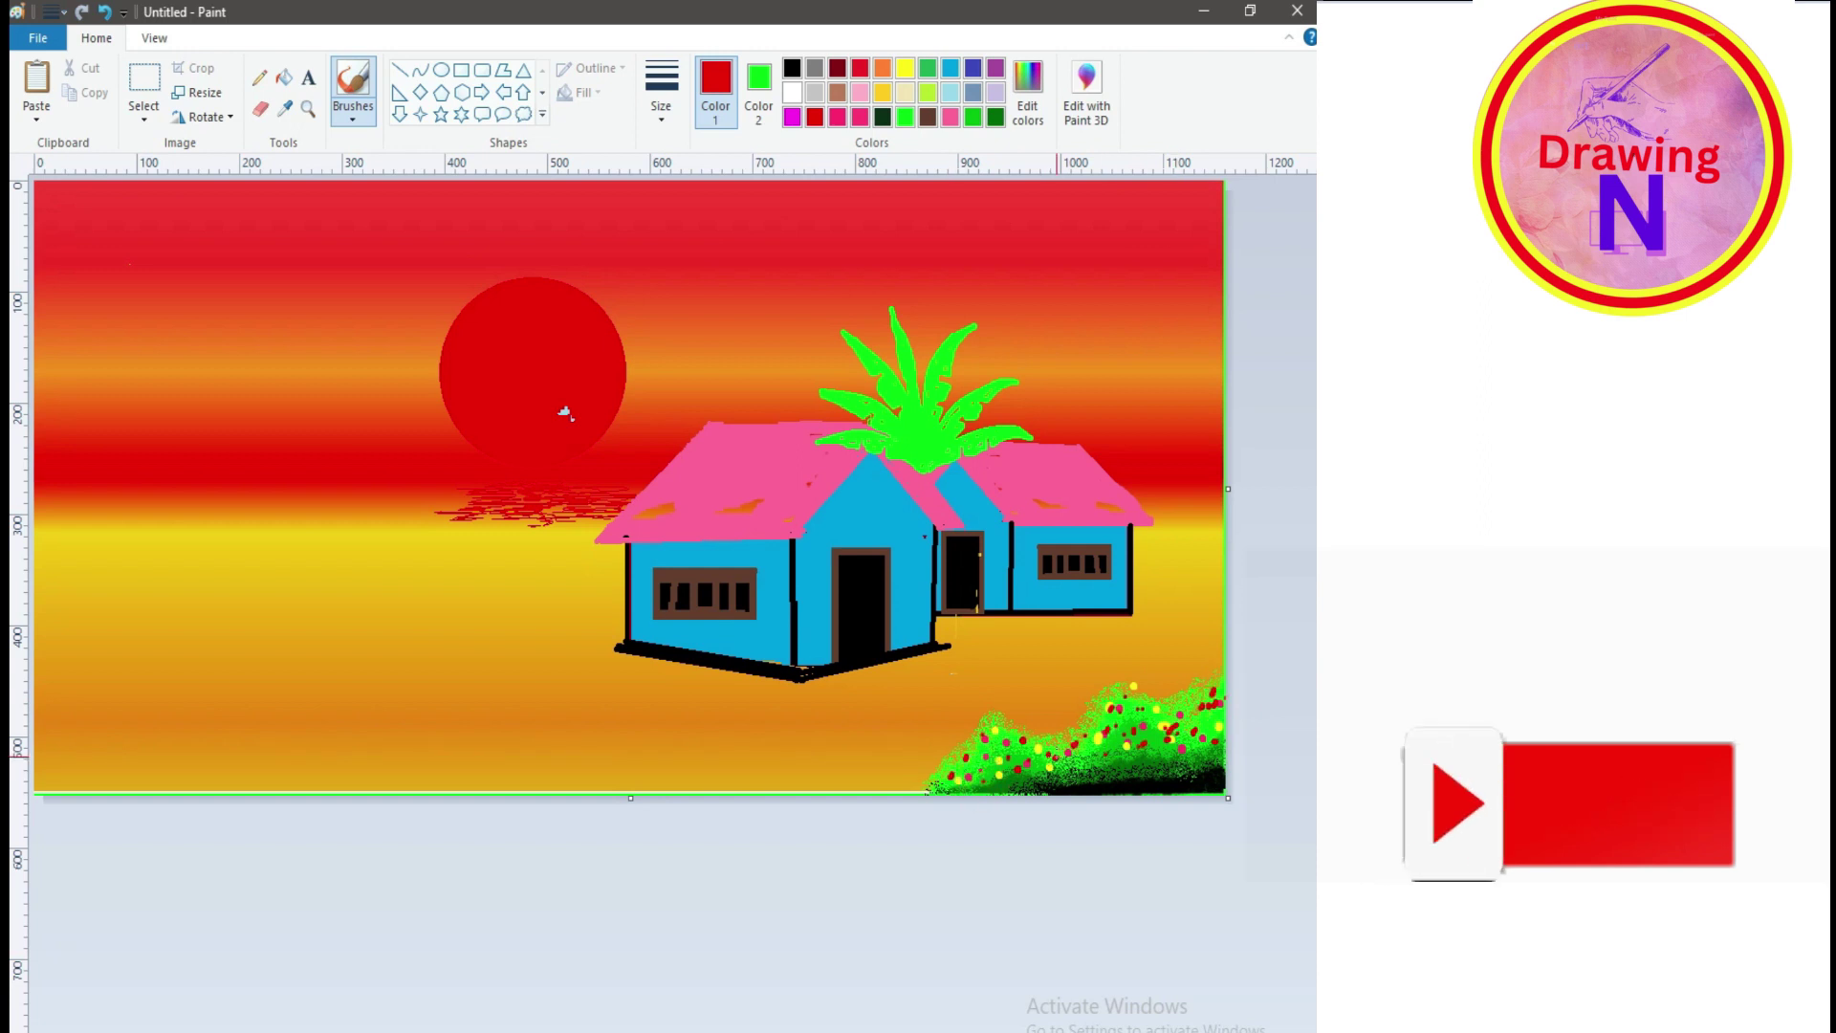
- Draw two bent black curve rails across the bushes and extend the canvas downward
click(420, 70)
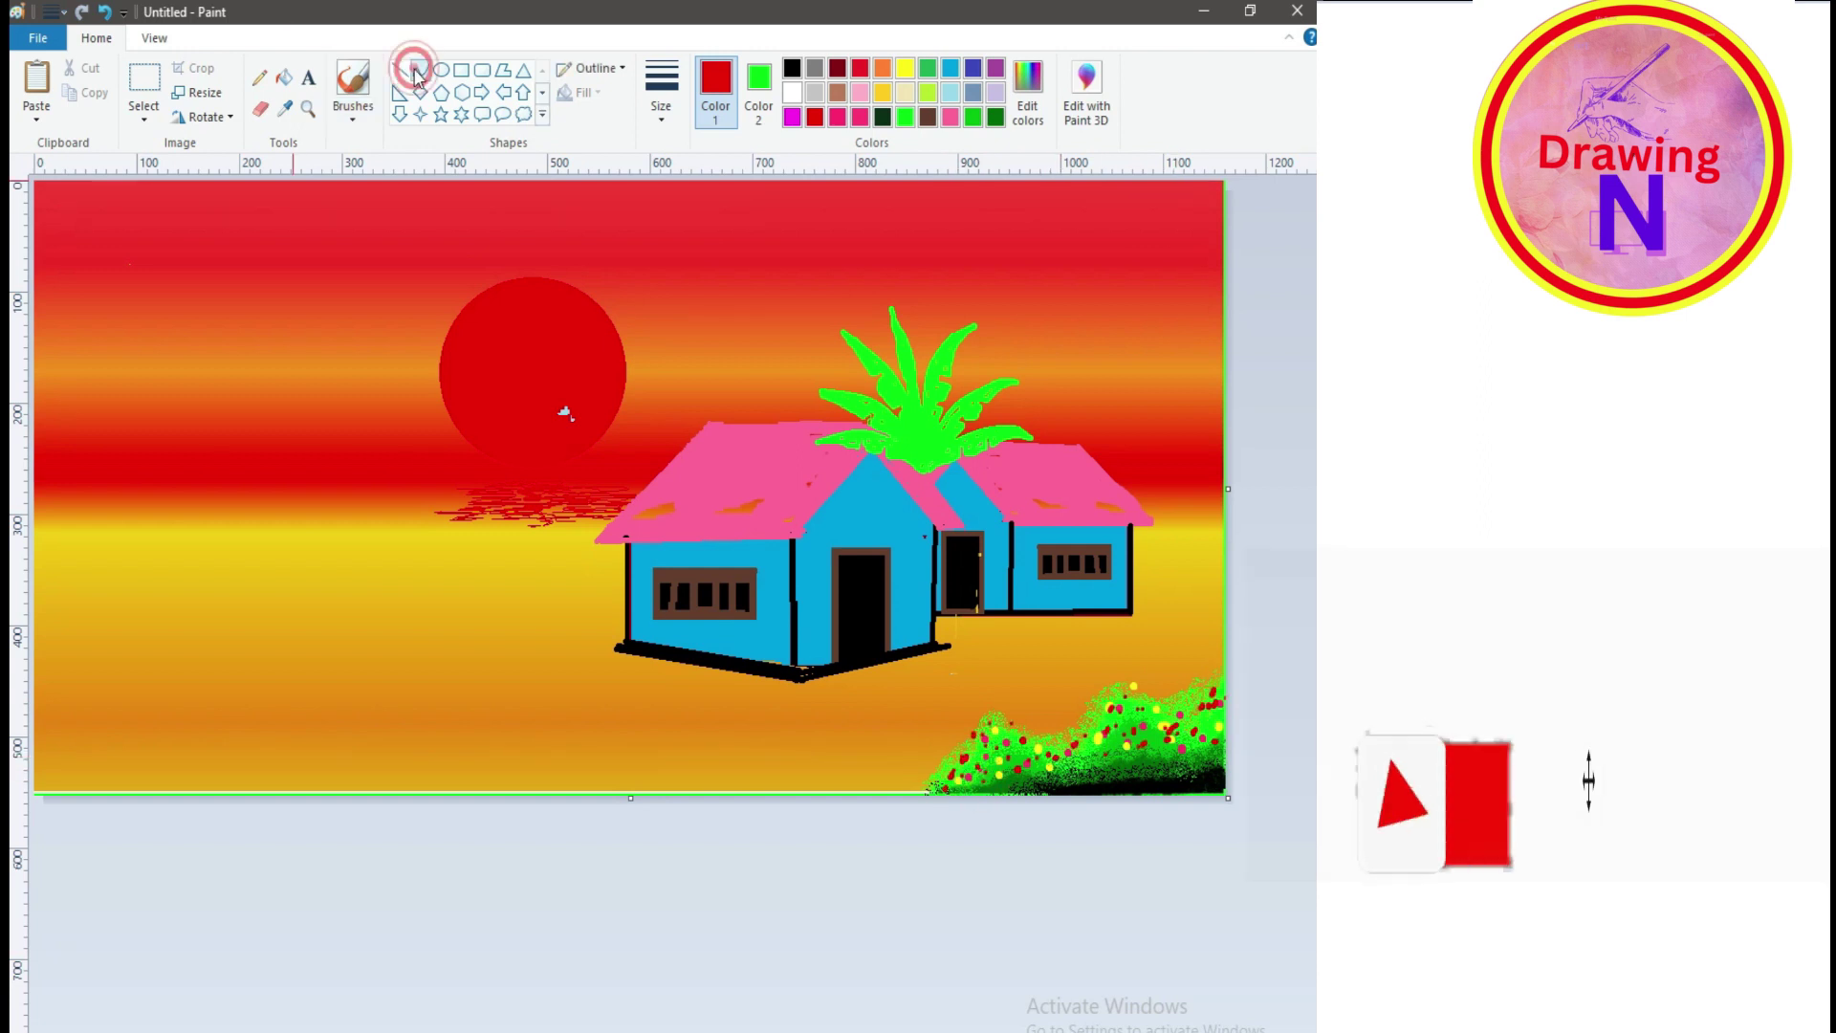
mouse_move(1223, 653)
mouse_down()
mouse_move(834, 793)
mouse_move(918, 727)
mouse_up()
click(792, 68)
mouse_move(1071, 694)
mouse_down()
mouse_move(1152, 687)
mouse_move(1222, 733)
mouse_move(914, 770)
mouse_up()
drag(1071, 741, 1081, 765)
click(1260, 892)
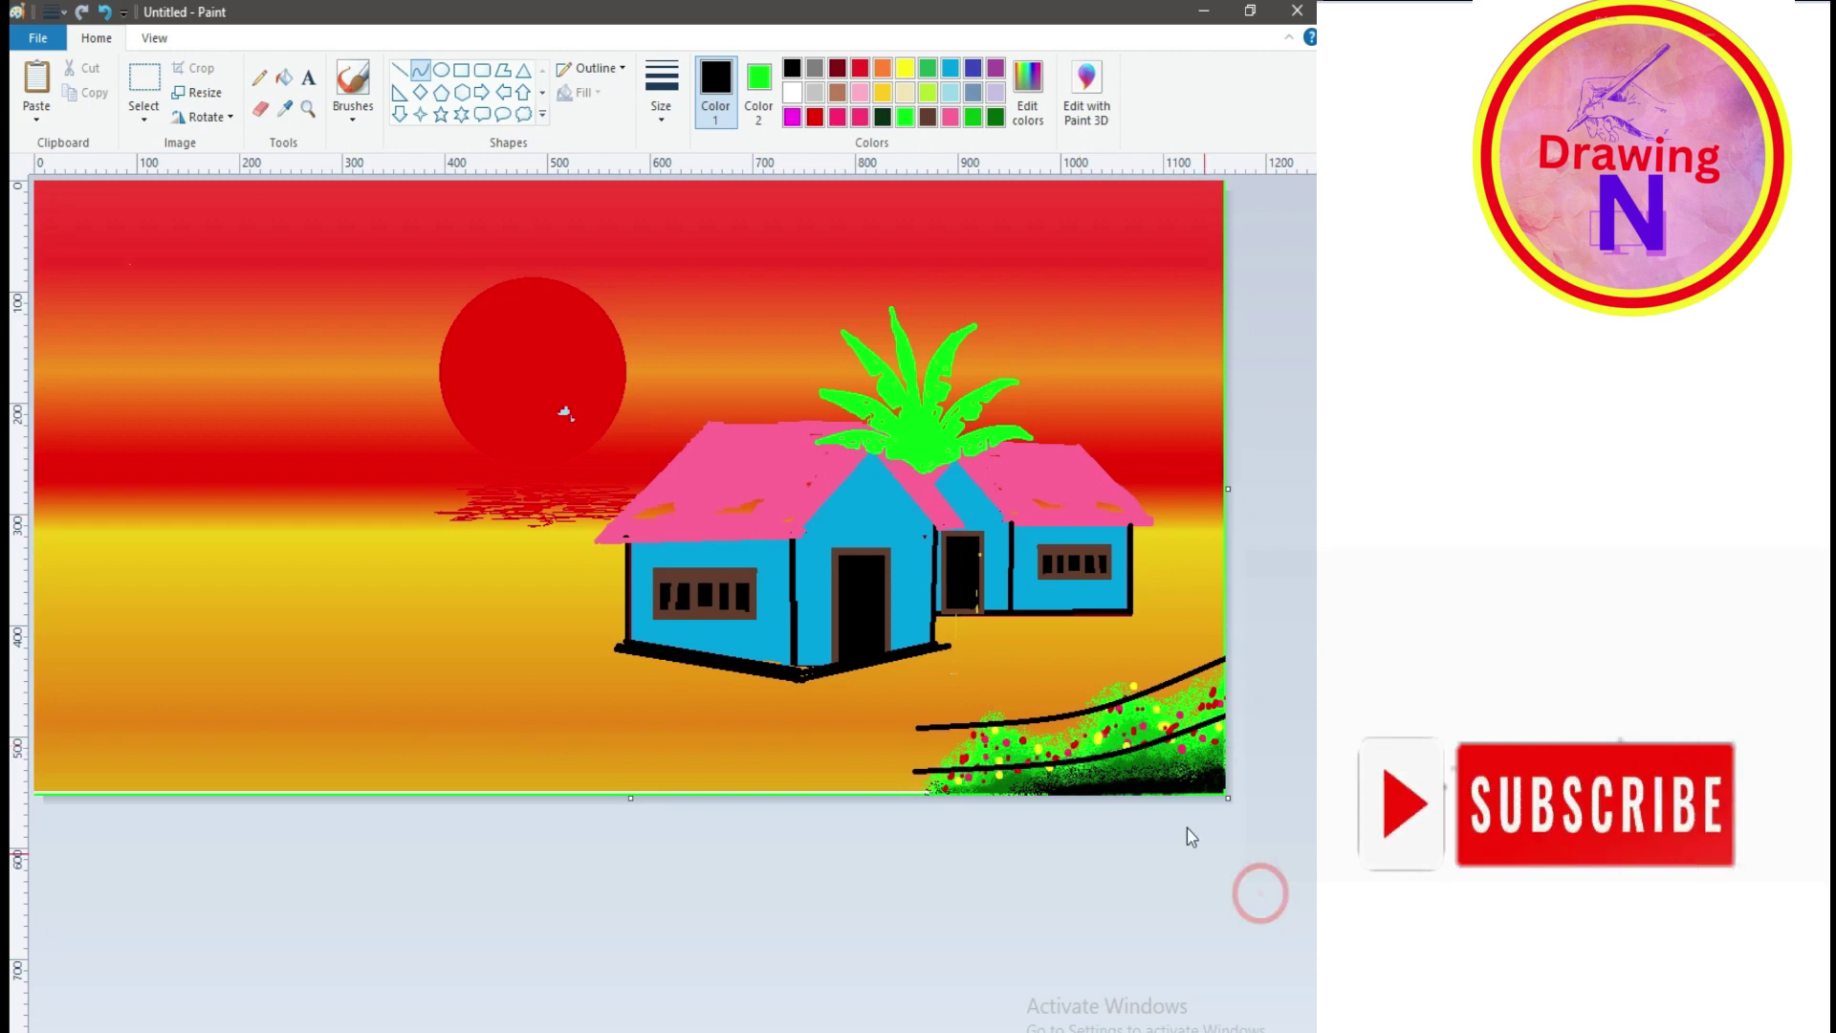
mouse_move(630, 810)
mouse_down()
mouse_move(631, 894)
mouse_move(562, 886)
mouse_up()
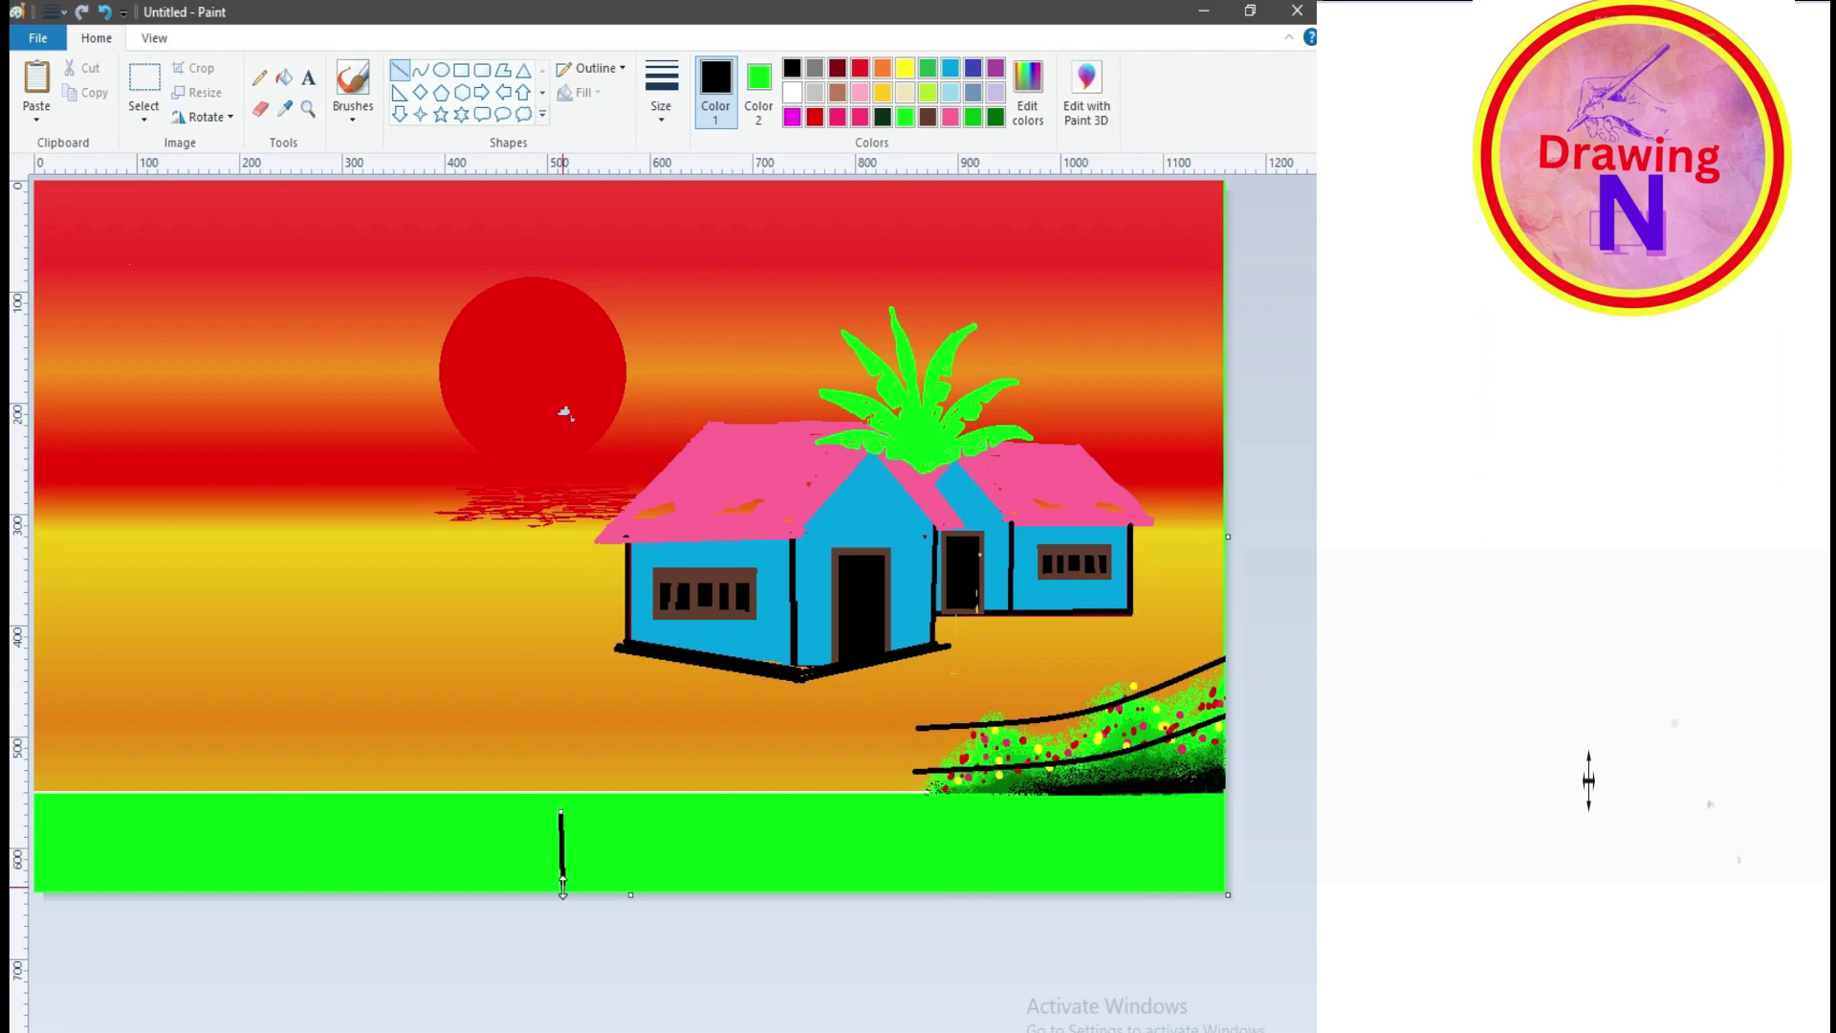
- Undo a misplaced post line and extend the canvas further down as white space
click(143, 115)
click(660, 968)
right_click(577, 868)
key(Escape)
click(106, 12)
drag(630, 798, 631, 968)
- Draw a short black vertical post line in the spare white area
click(399, 70)
click(792, 68)
drag(656, 830, 660, 926)
click(144, 116)
- Set the secondary colour to white, then select and copy the post line
click(204, 151)
drag(606, 812, 676, 935)
right_click(635, 869)
click(217, 350)
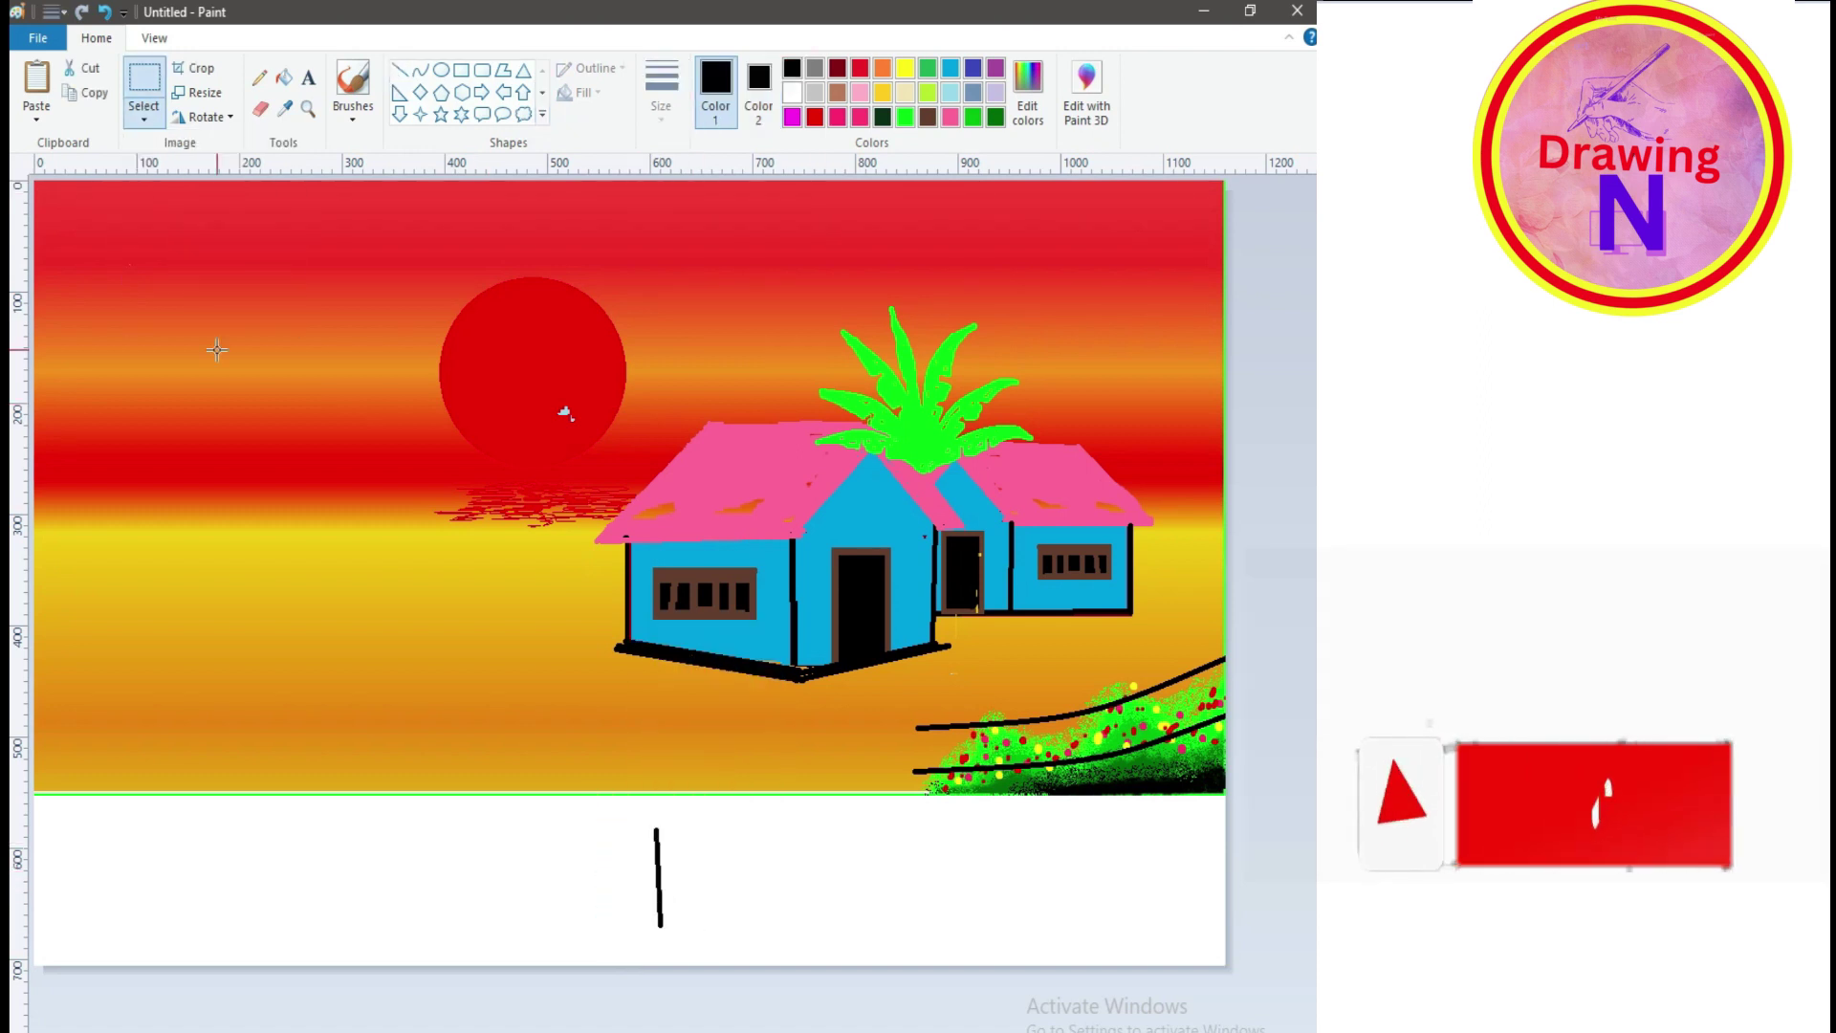
click(143, 117)
click(250, 315)
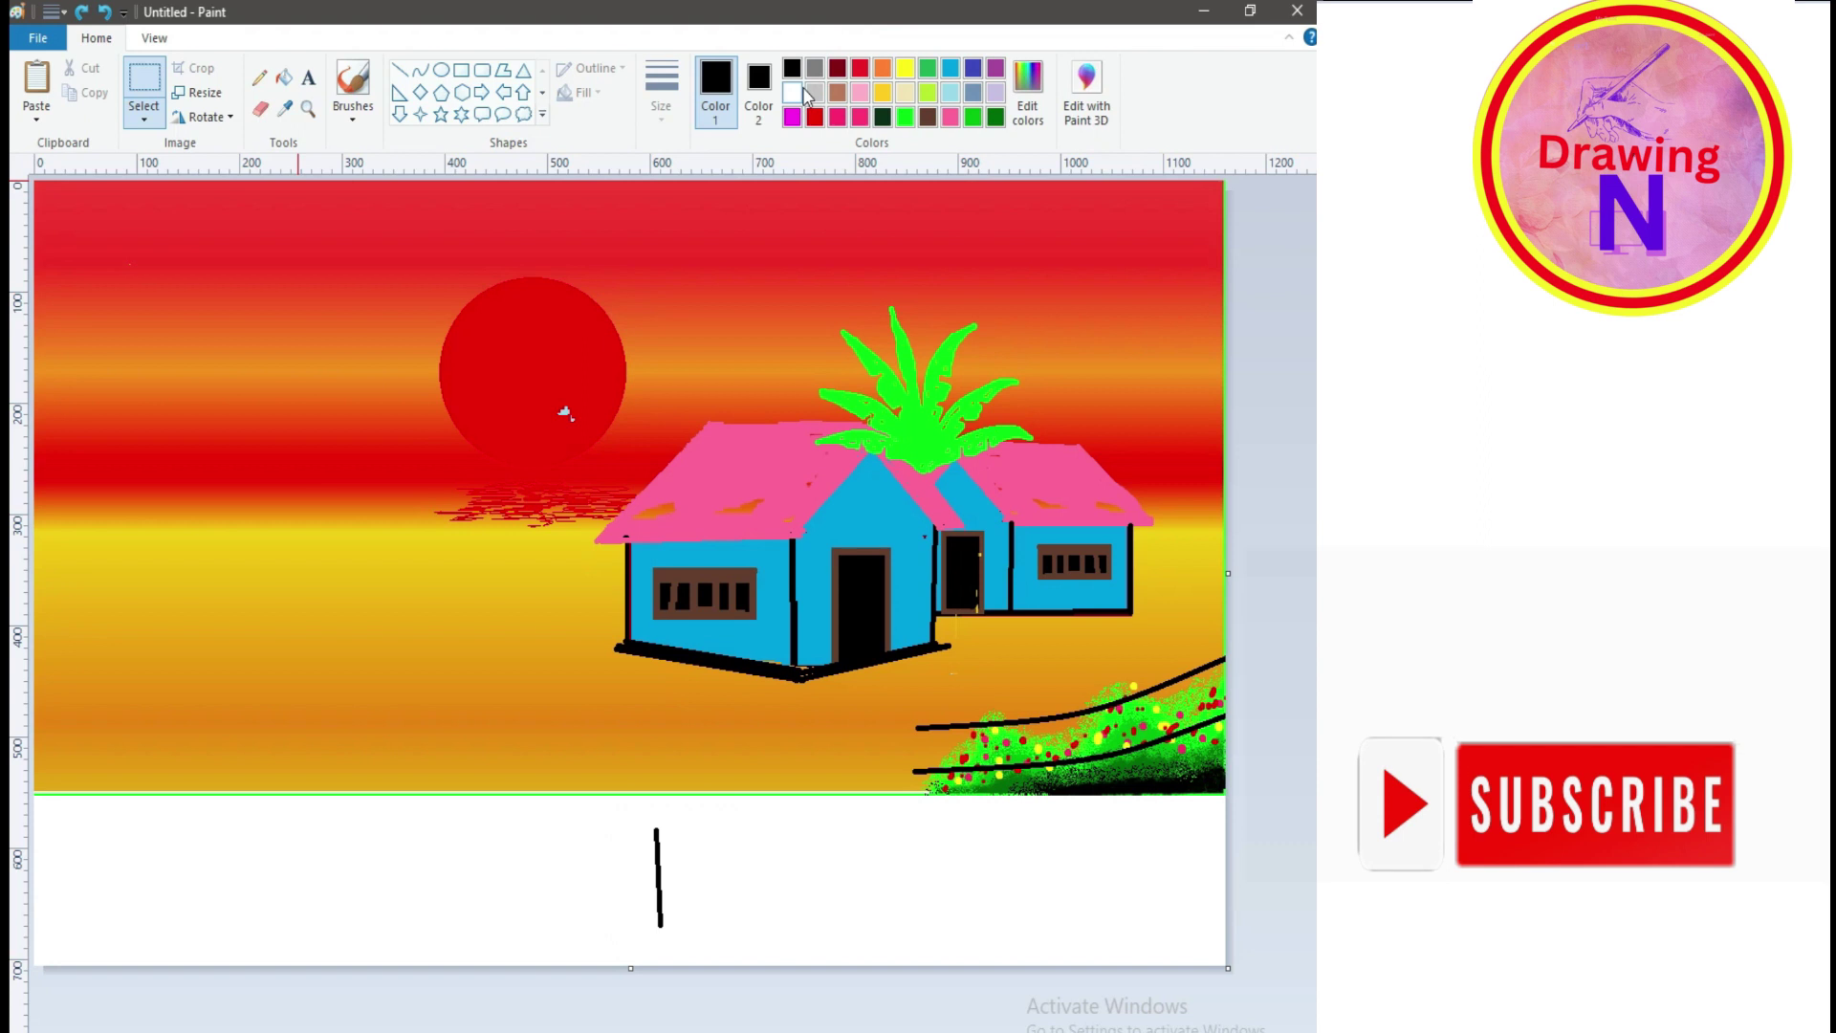
click(759, 76)
click(792, 93)
drag(620, 821, 716, 939)
right_click(647, 865)
key(Escape)
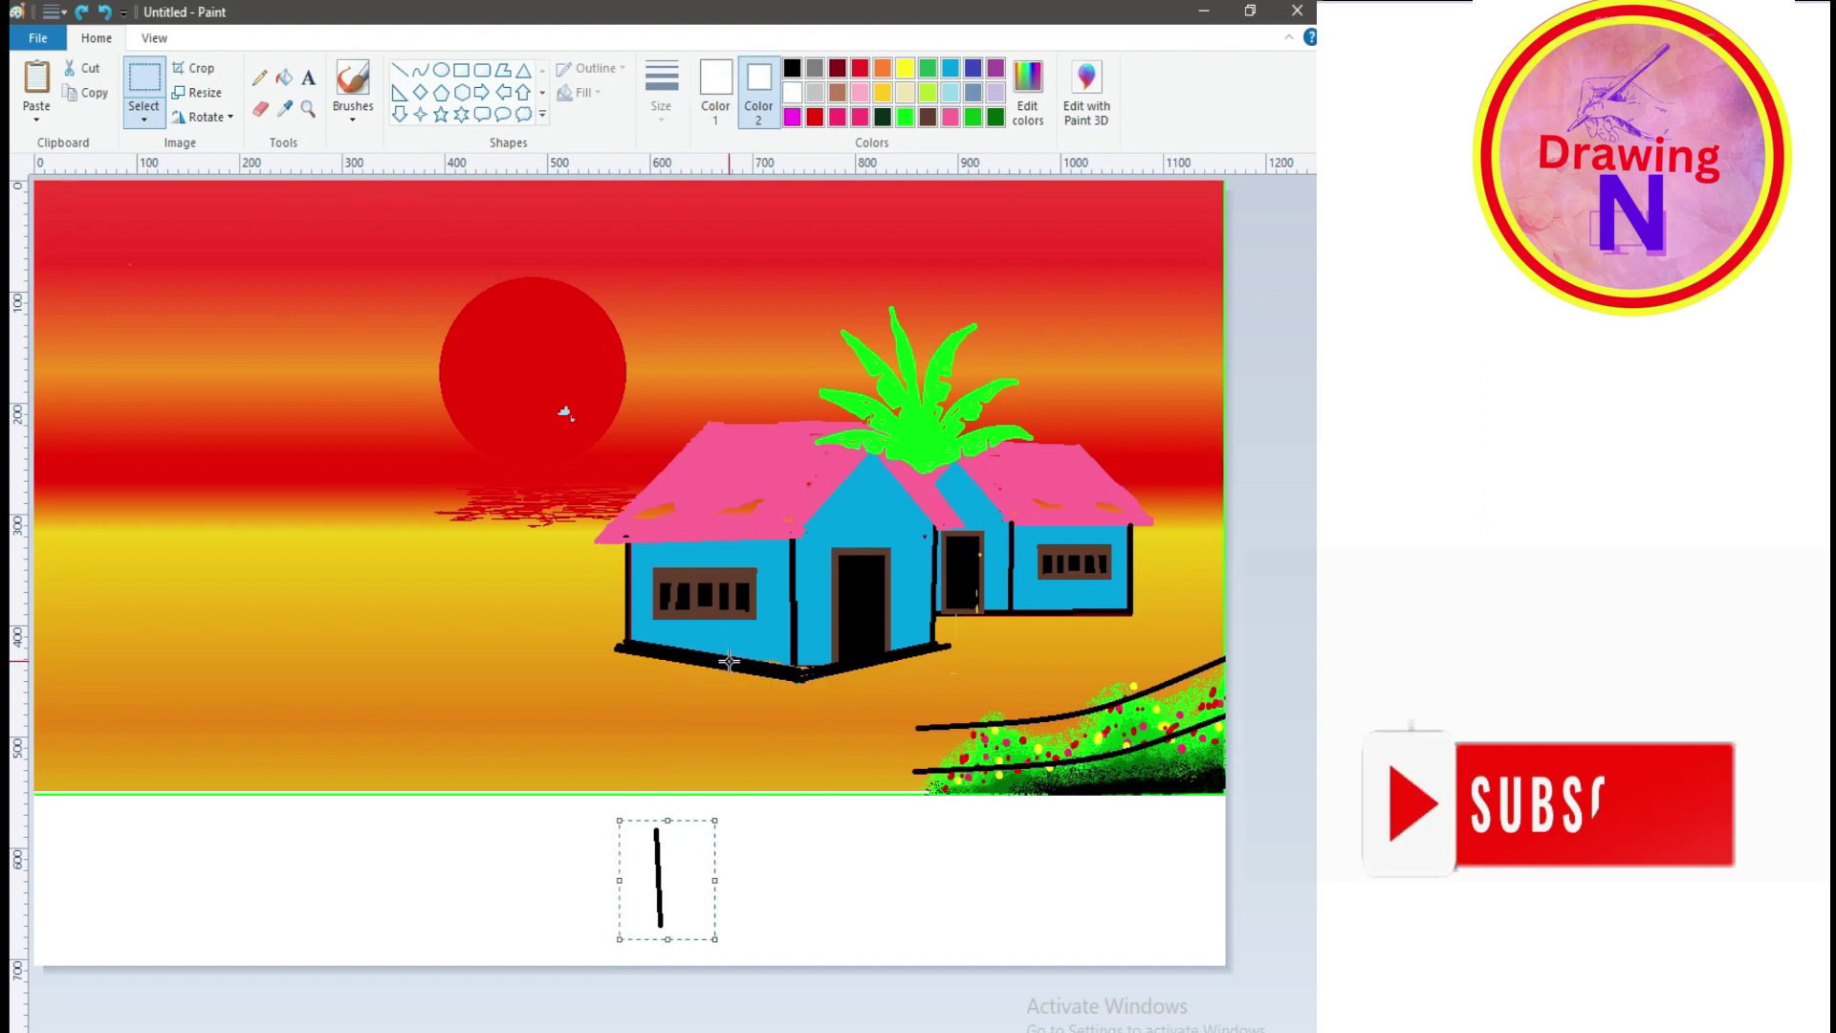
click(144, 117)
- Paste transparent copies of the post and place the first three on the fence rails
key(ctrl+v)
click(144, 116)
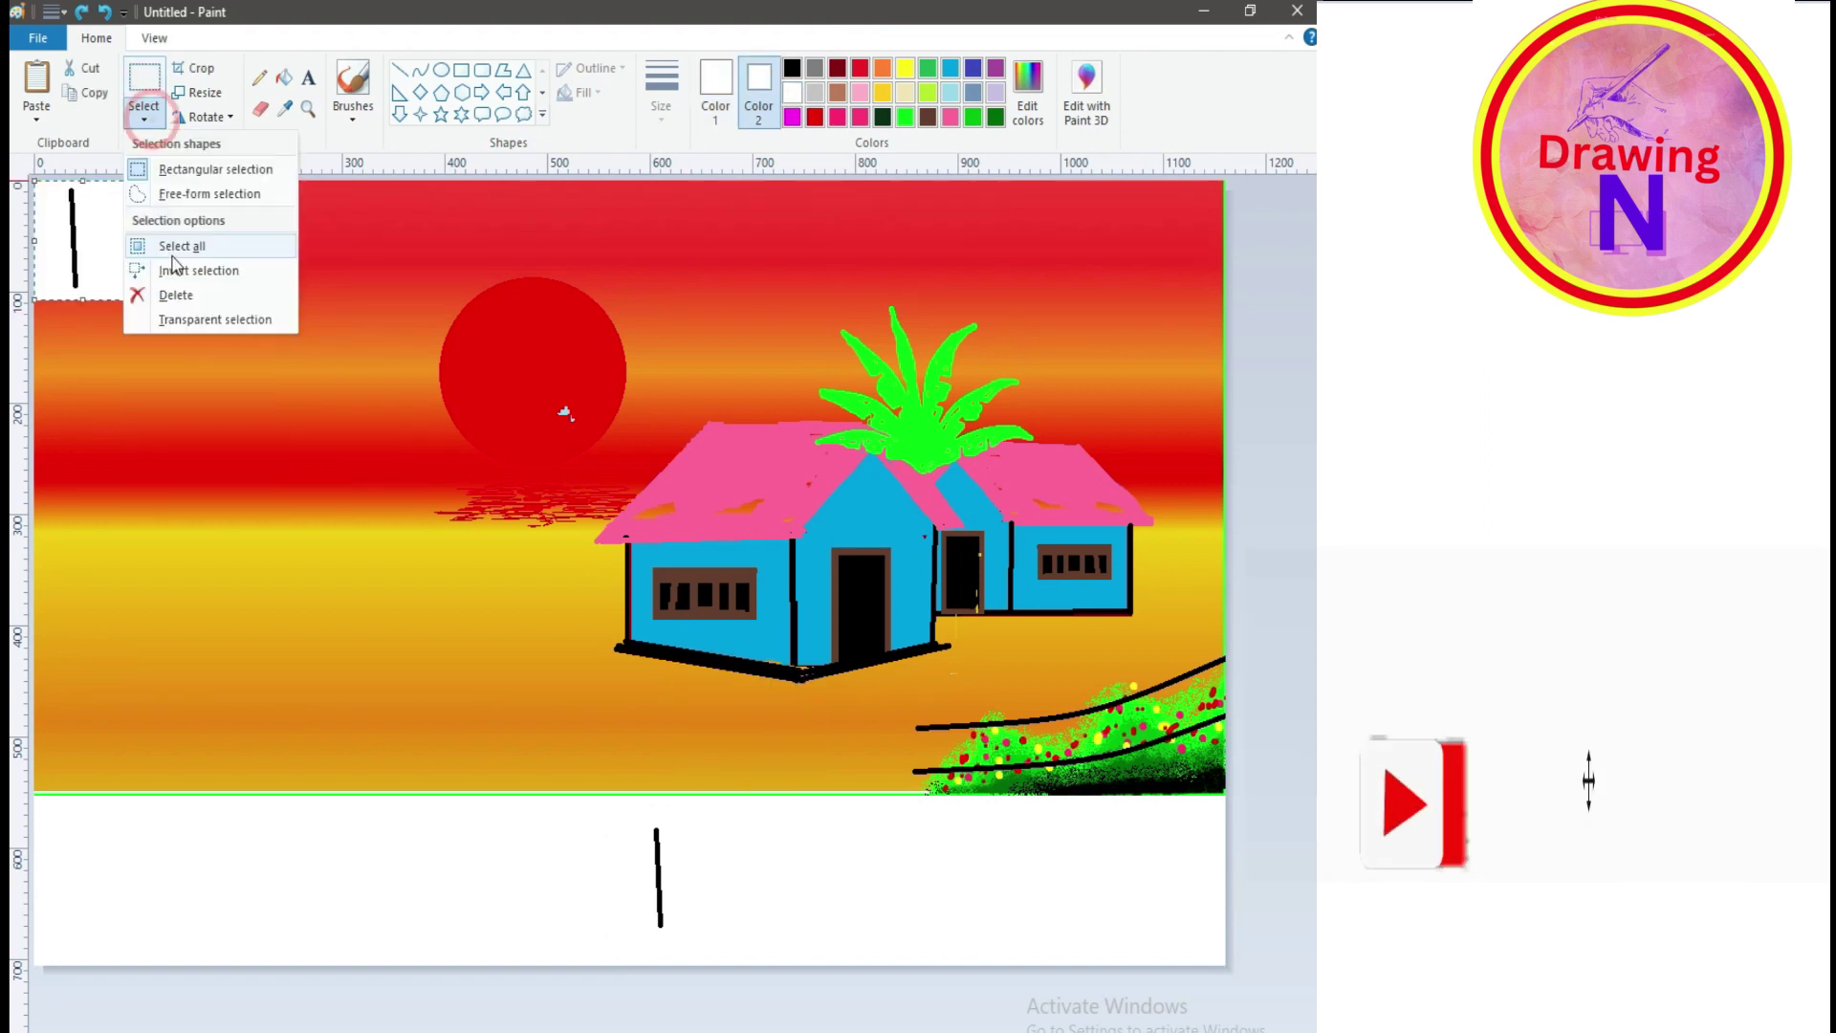
click(220, 318)
drag(100, 256, 962, 755)
right_click(186, 282)
click(231, 352)
drag(95, 257, 983, 741)
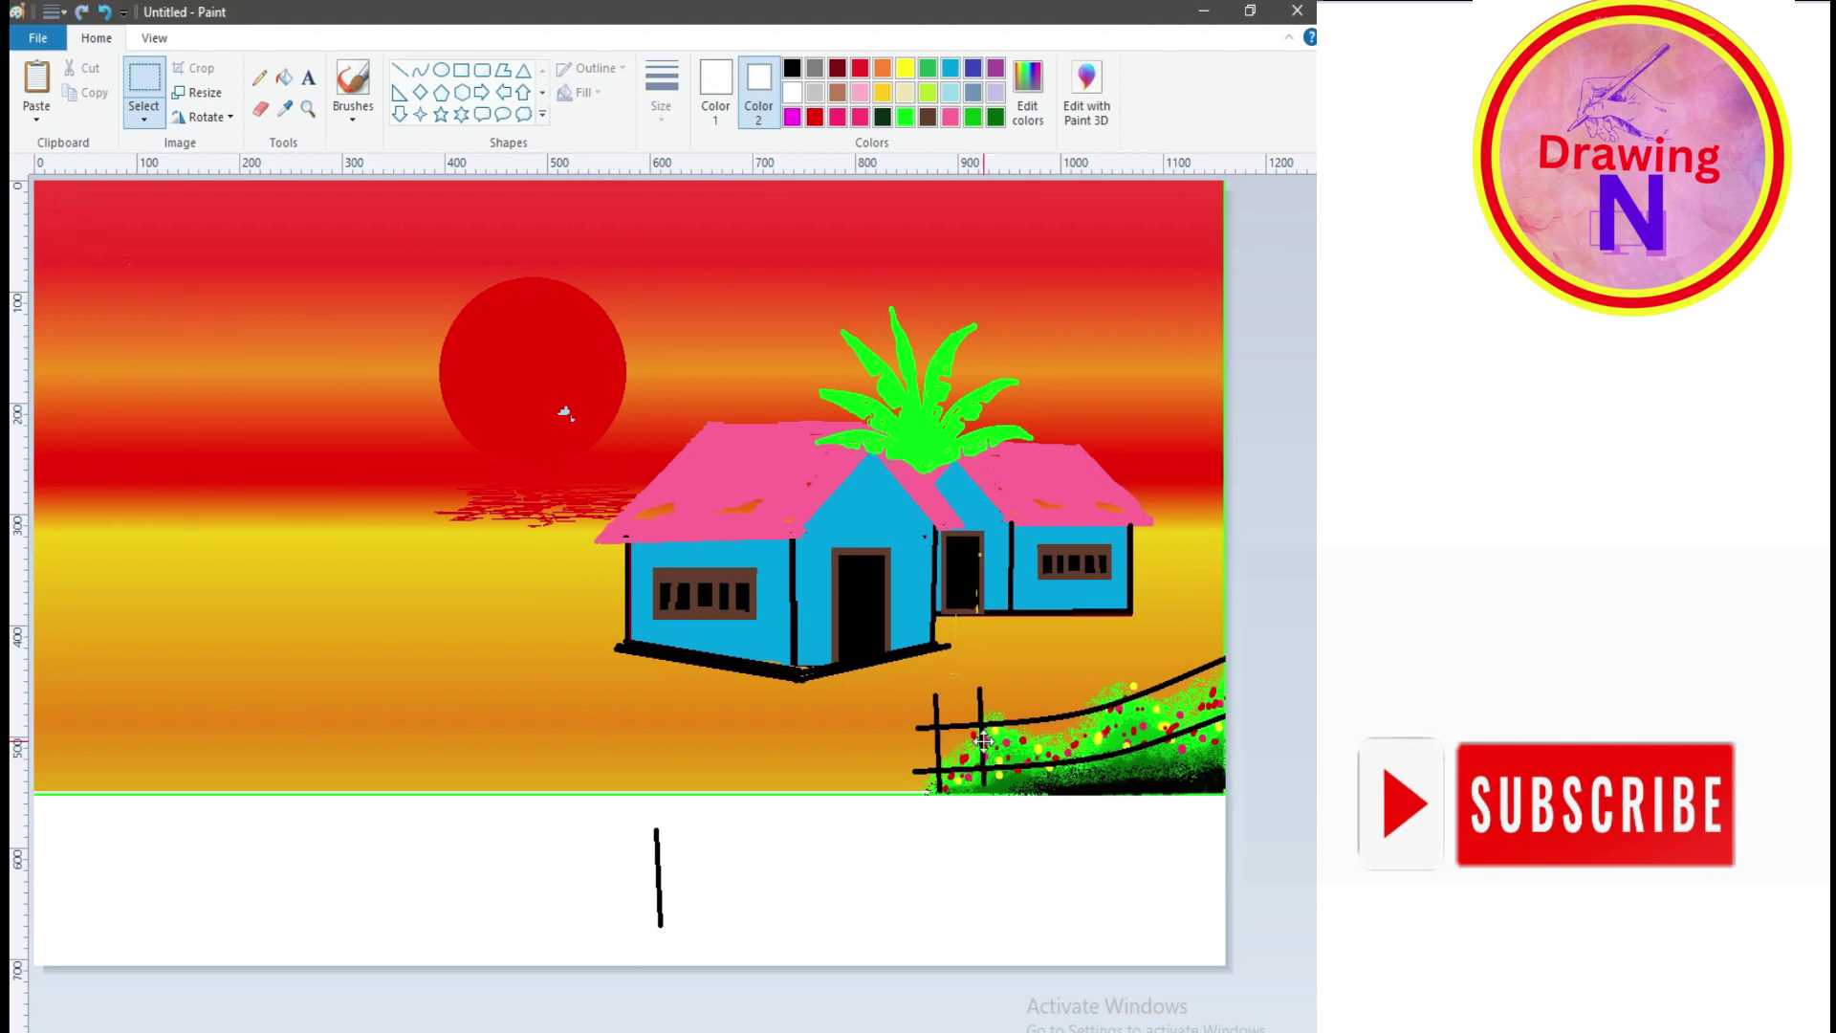
right_click(88, 293)
click(153, 357)
drag(95, 256, 1001, 756)
- Paste and position further posts along the middle of the fence
key(ctrl+v)
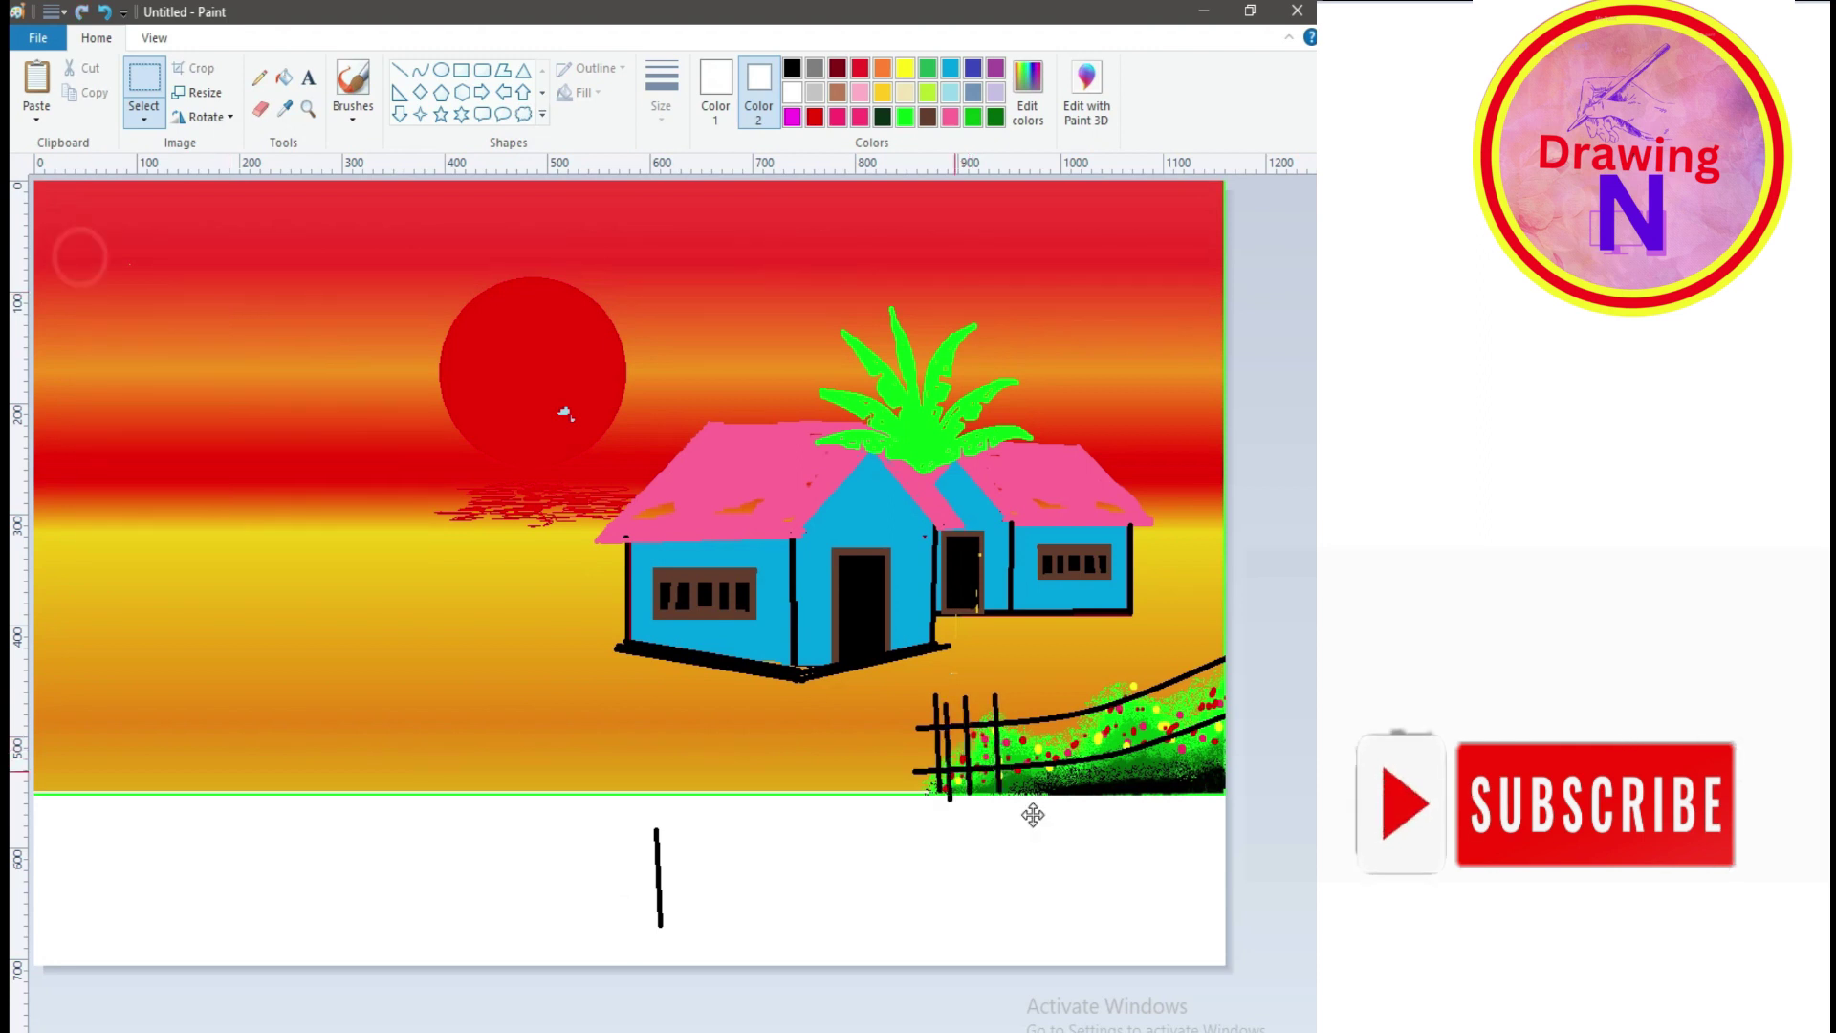
drag(80, 257, 1030, 762)
key(ctrl+v)
drag(80, 256, 1053, 739)
key(ctrl+v)
drag(81, 256, 385, 422)
right_click(241, 369)
click(287, 409)
drag(284, 346, 1168, 690)
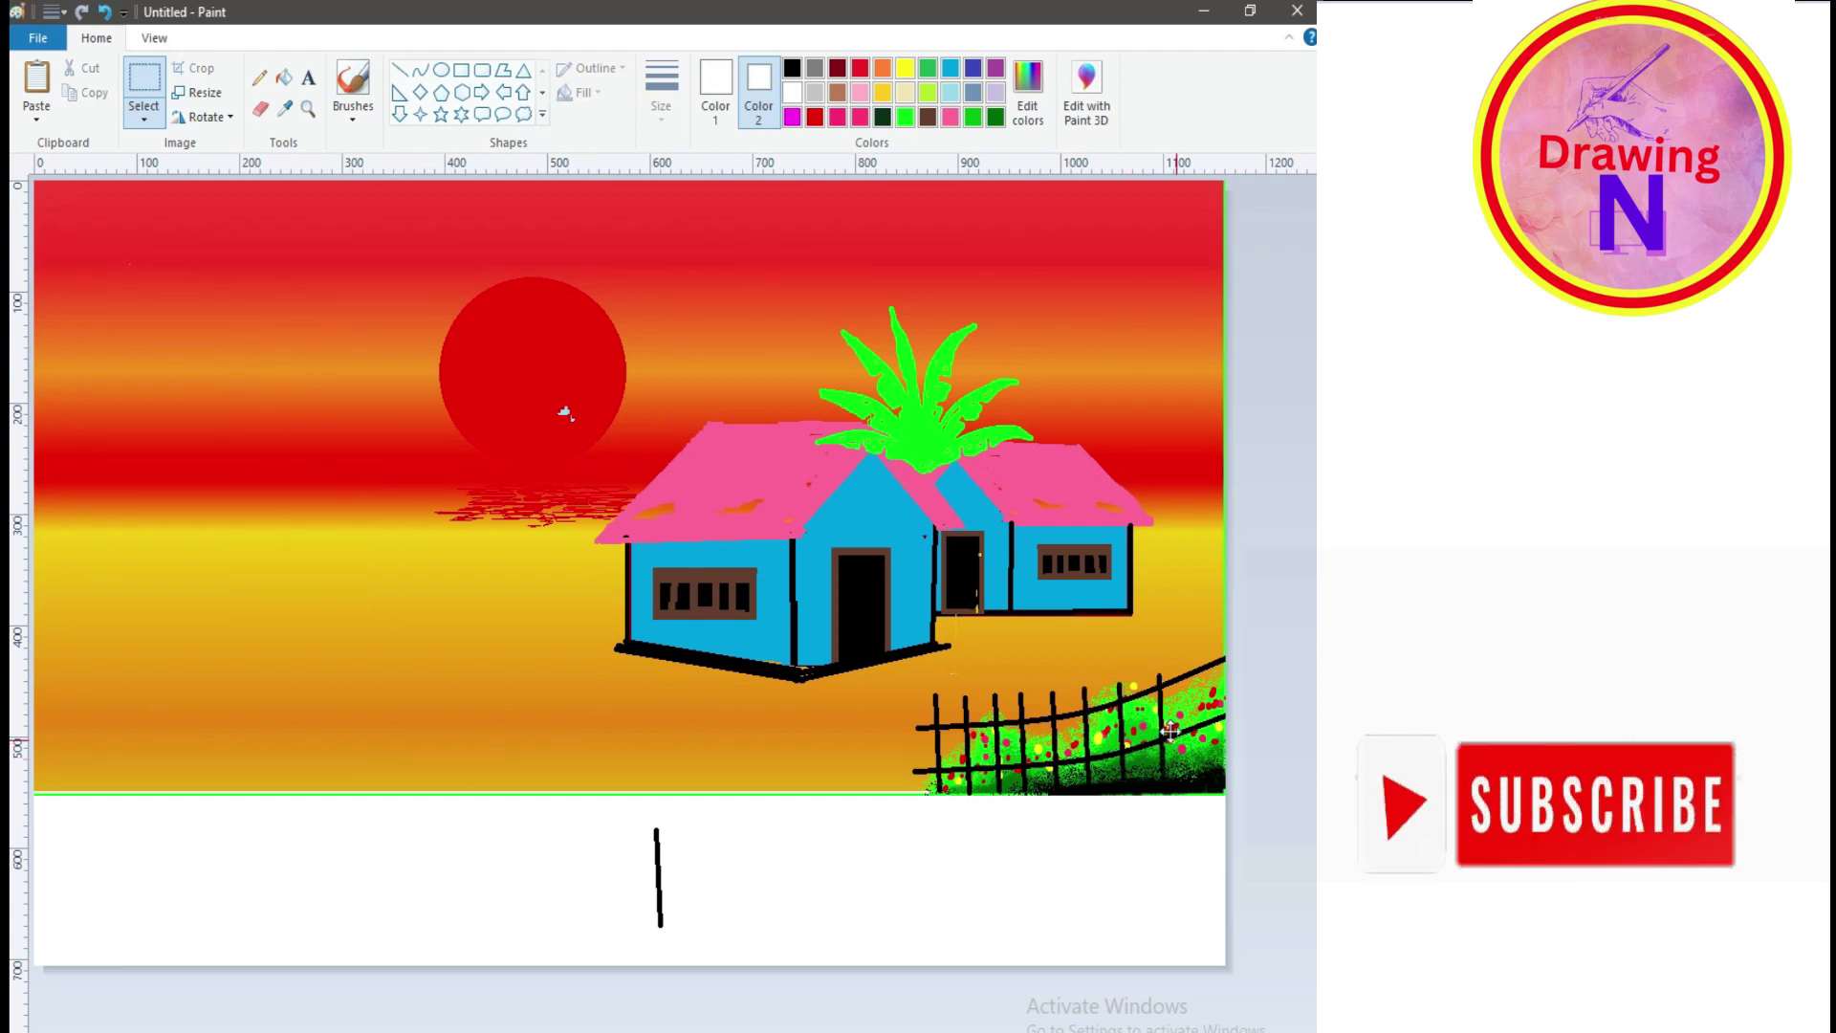
- Add the last posts at the fence's right end, stretch one taller, and crop off the bottom strip
right_click(195, 369)
click(240, 409)
drag(80, 257, 1185, 675)
right_click(227, 454)
click(273, 521)
drag(81, 182, 1213, 661)
drag(1213, 659, 1210, 620)
click(1180, 848)
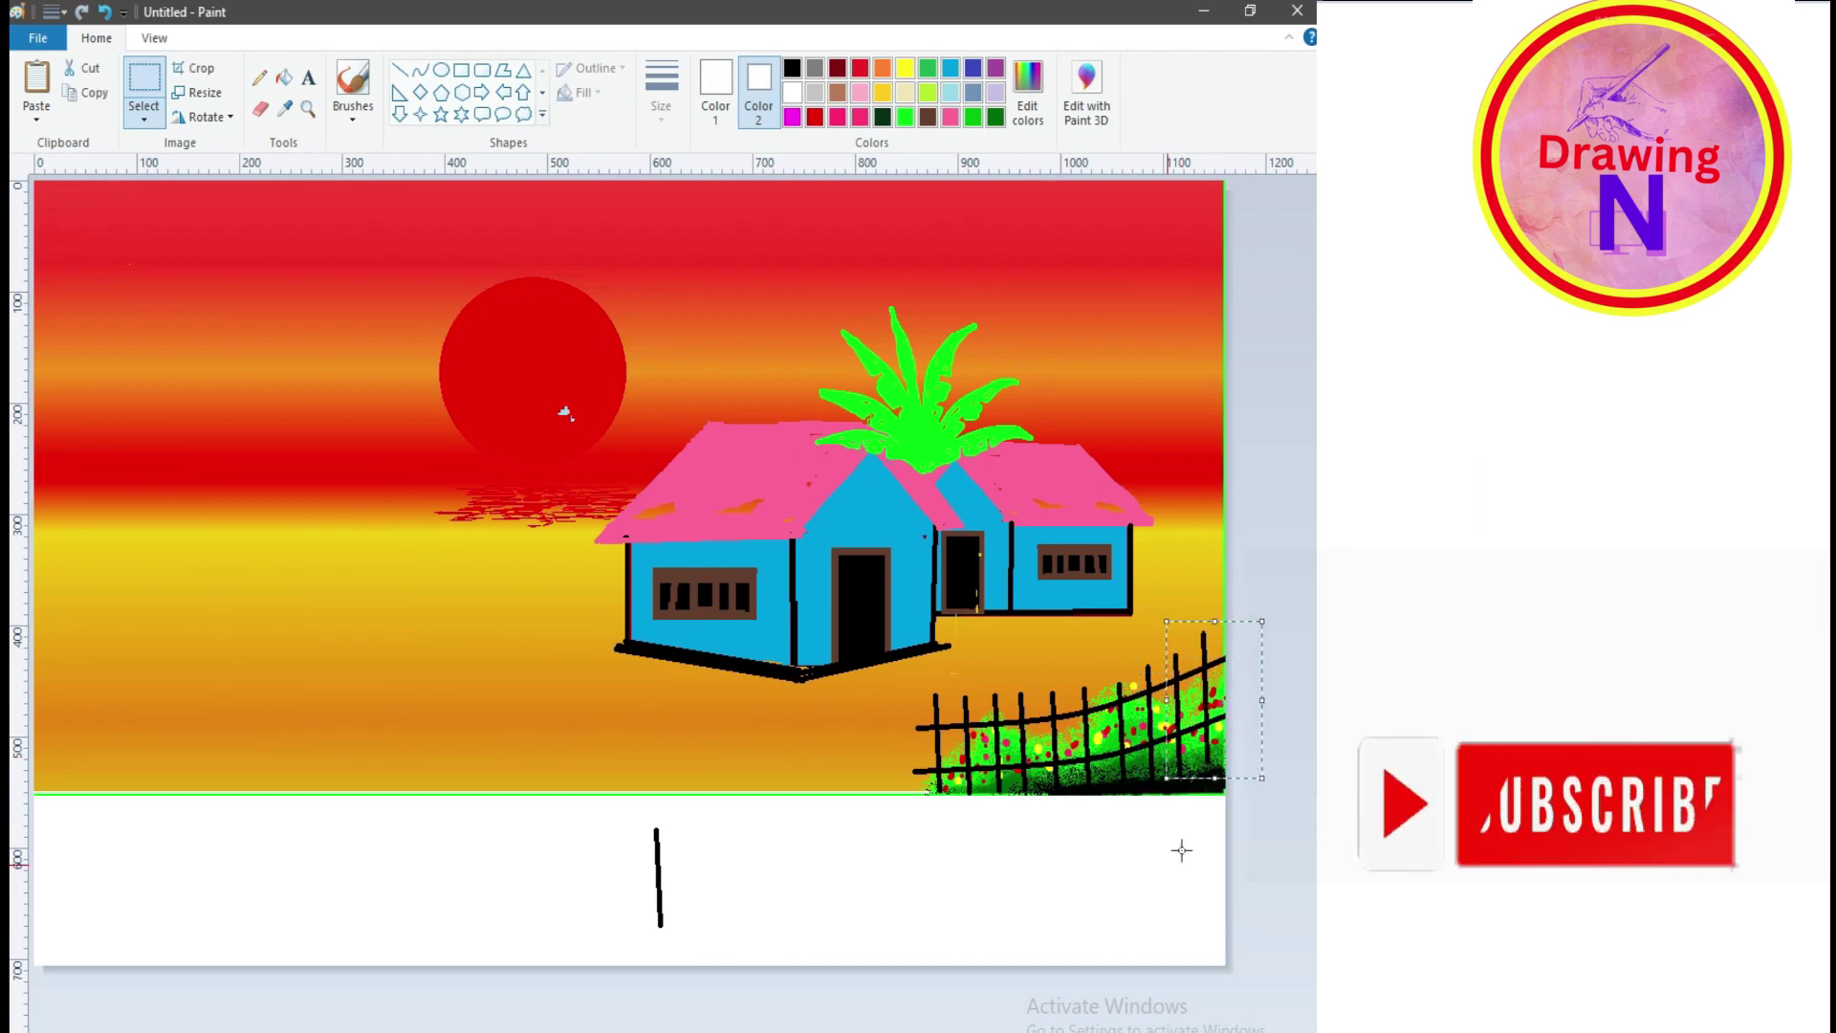
drag(630, 967, 633, 797)
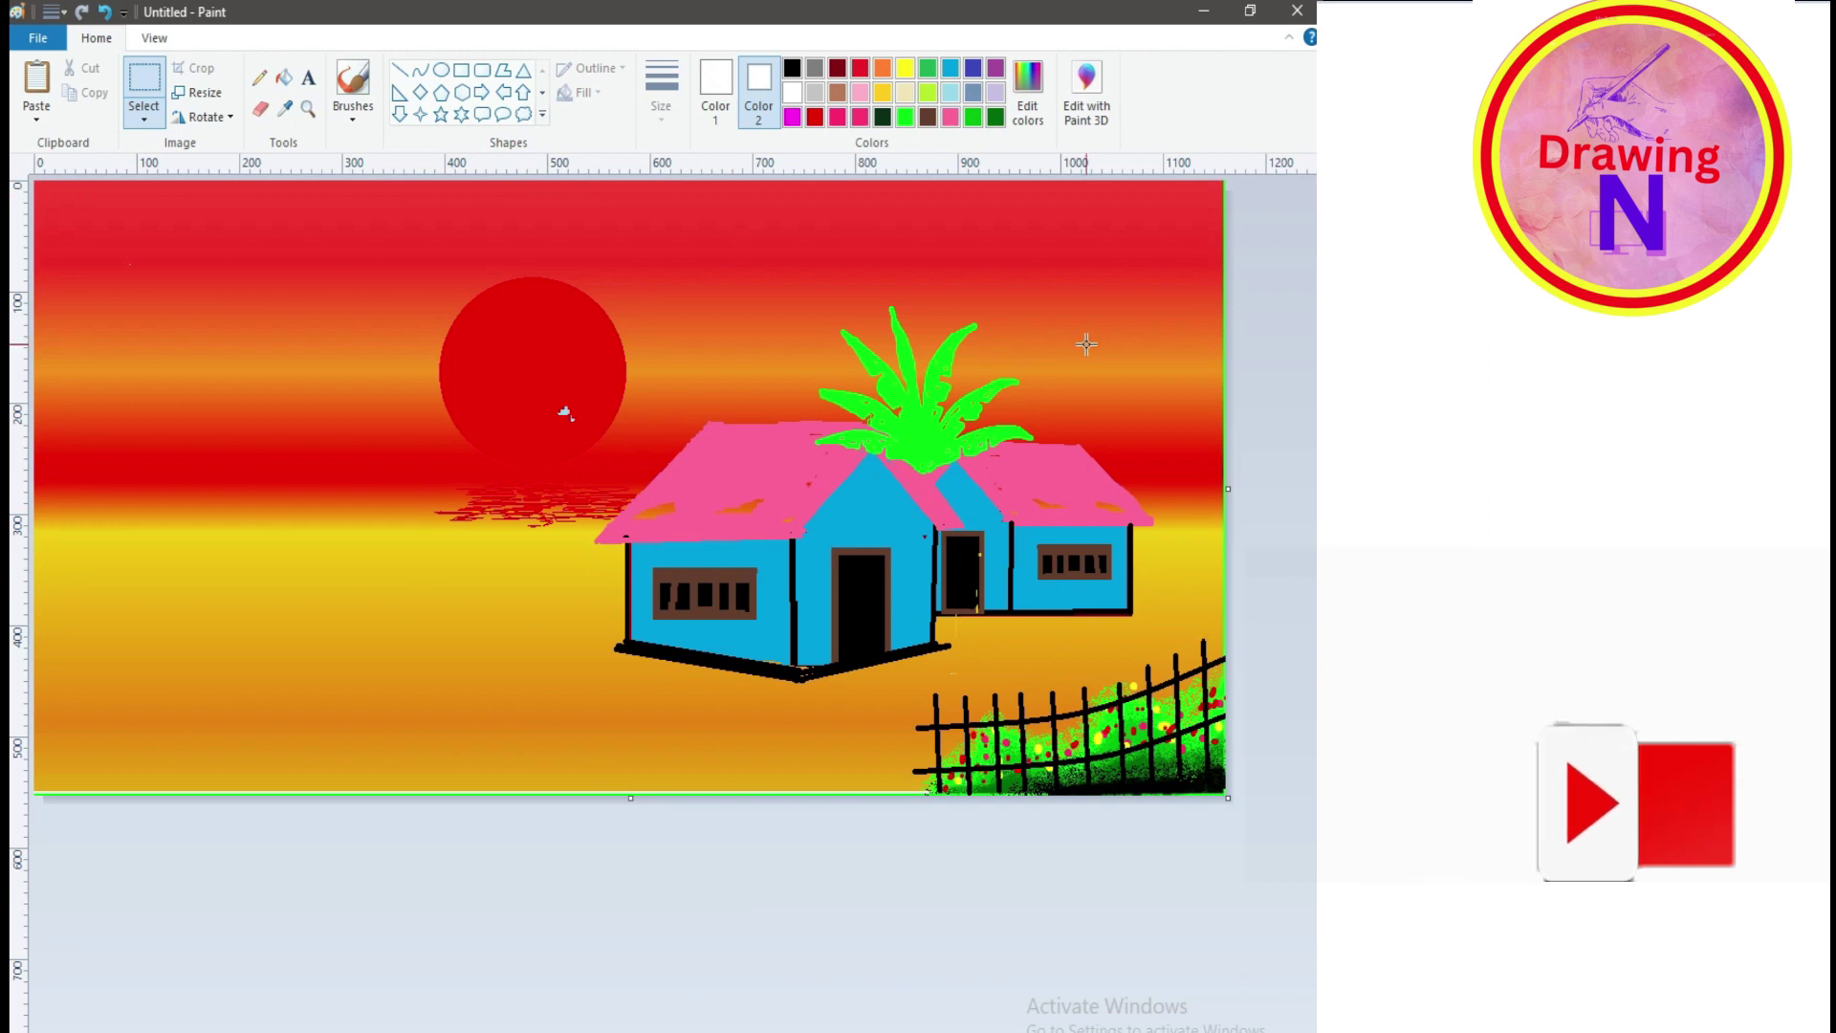
- Discard a stray vertical curve and set up the brush with dark green
click(420, 70)
drag(184, 319, 175, 794)
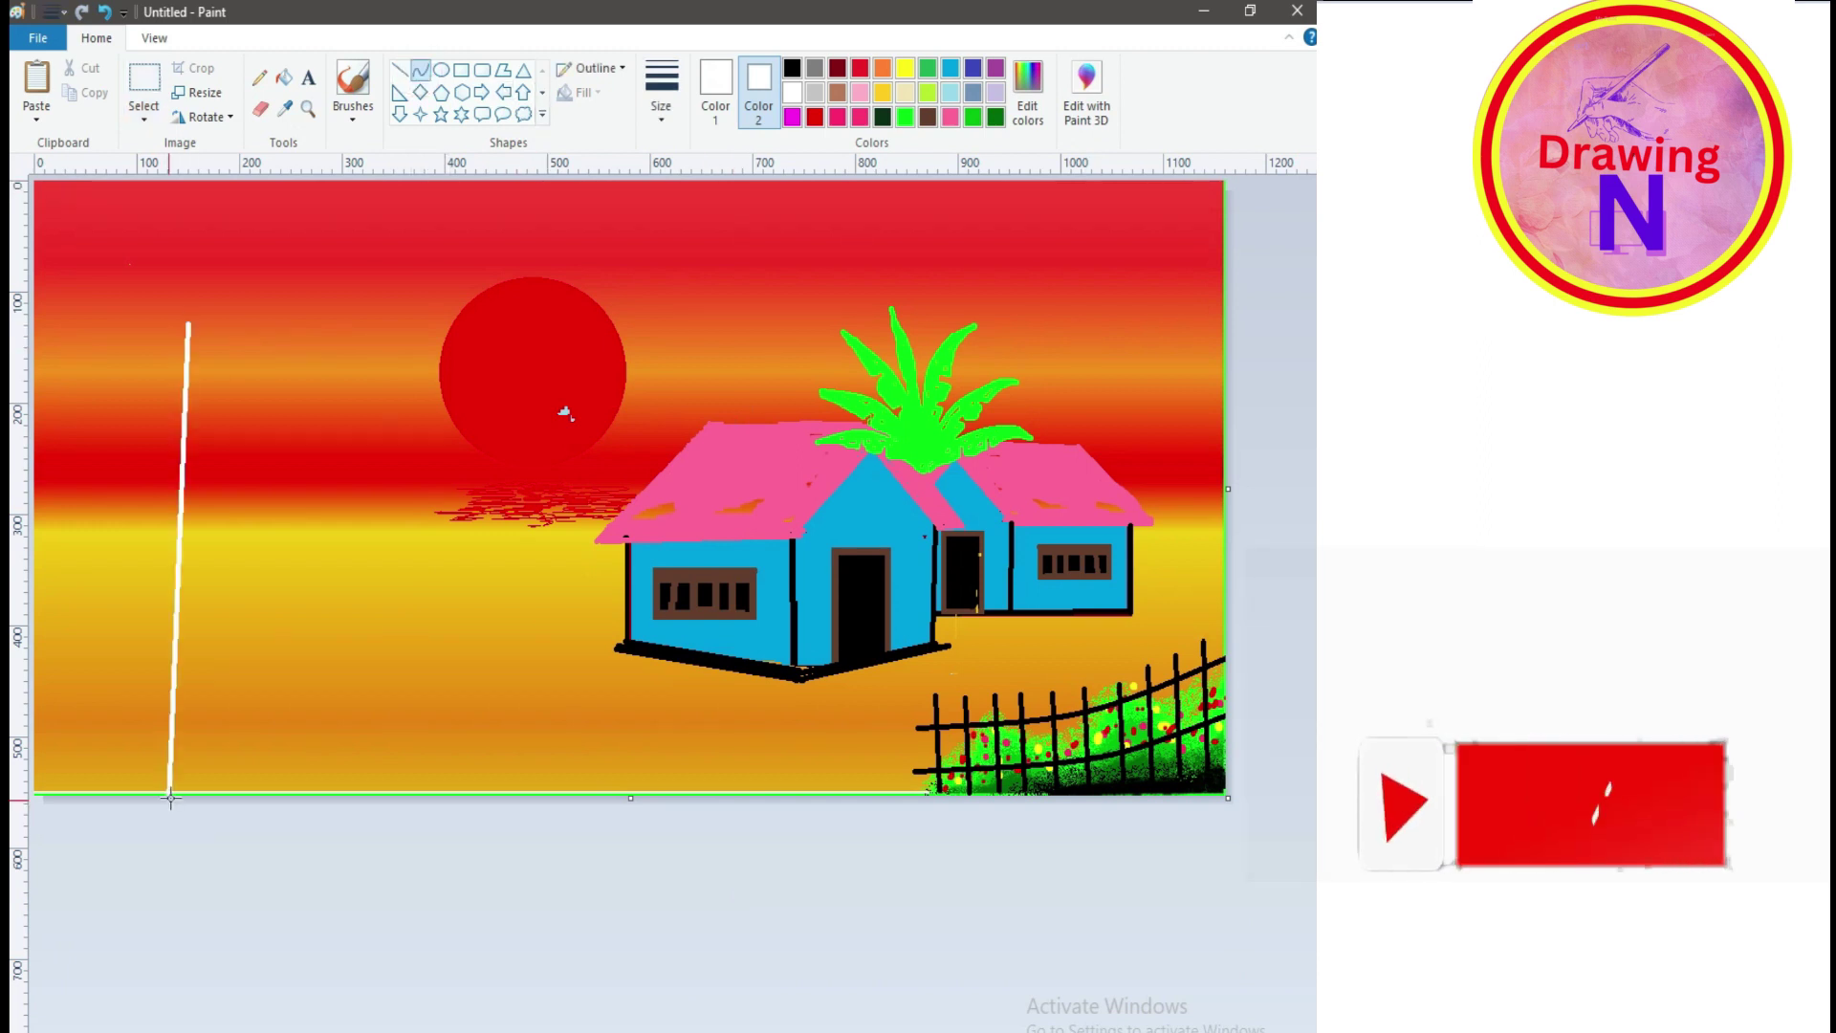
key(Escape)
click(994, 117)
click(353, 107)
click(715, 91)
click(882, 116)
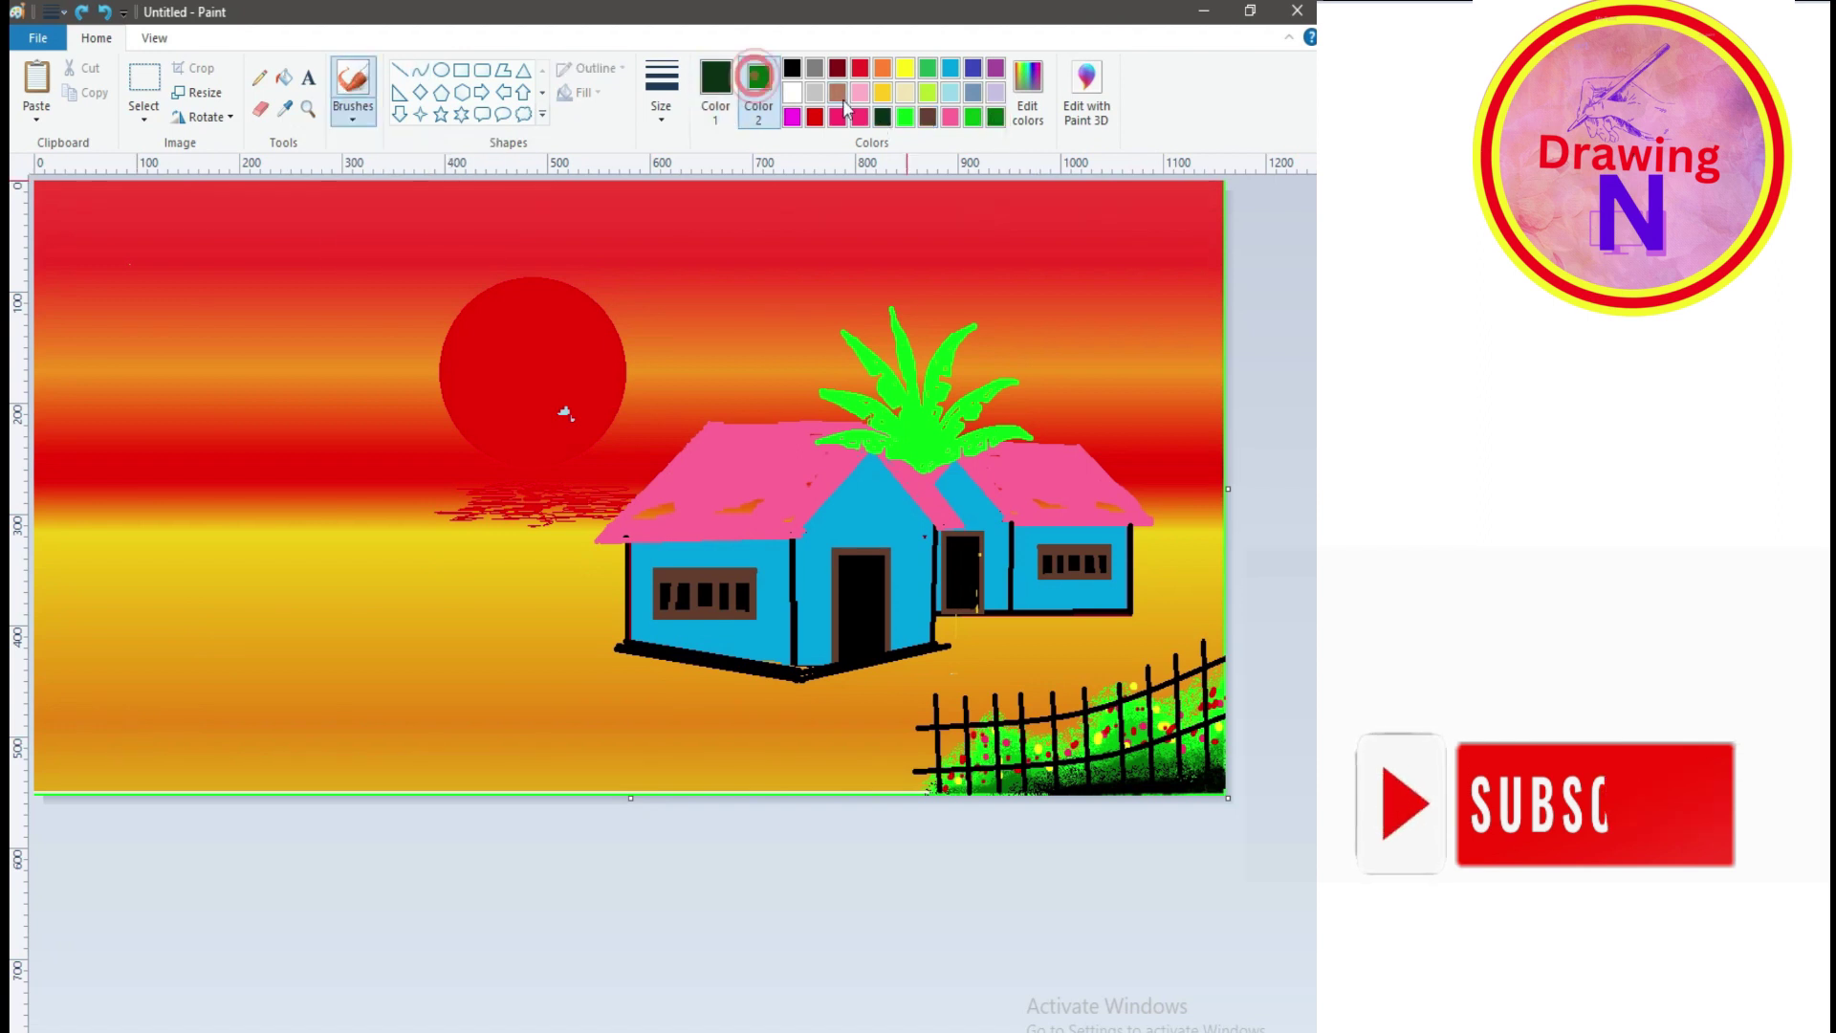
click(759, 91)
- Paint two thick dark green zigzag bands across the lower left
mouse_move(43, 719)
mouse_down()
mouse_move(392, 786)
mouse_move(569, 792)
mouse_up()
mouse_move(61, 730)
mouse_down()
mouse_move(188, 724)
mouse_move(572, 786)
mouse_up()
mouse_move(43, 601)
mouse_down()
mouse_move(104, 567)
mouse_move(239, 583)
mouse_move(377, 567)
mouse_move(605, 598)
mouse_up()
mouse_move(70, 622)
mouse_down()
mouse_move(115, 574)
mouse_move(605, 598)
mouse_up()
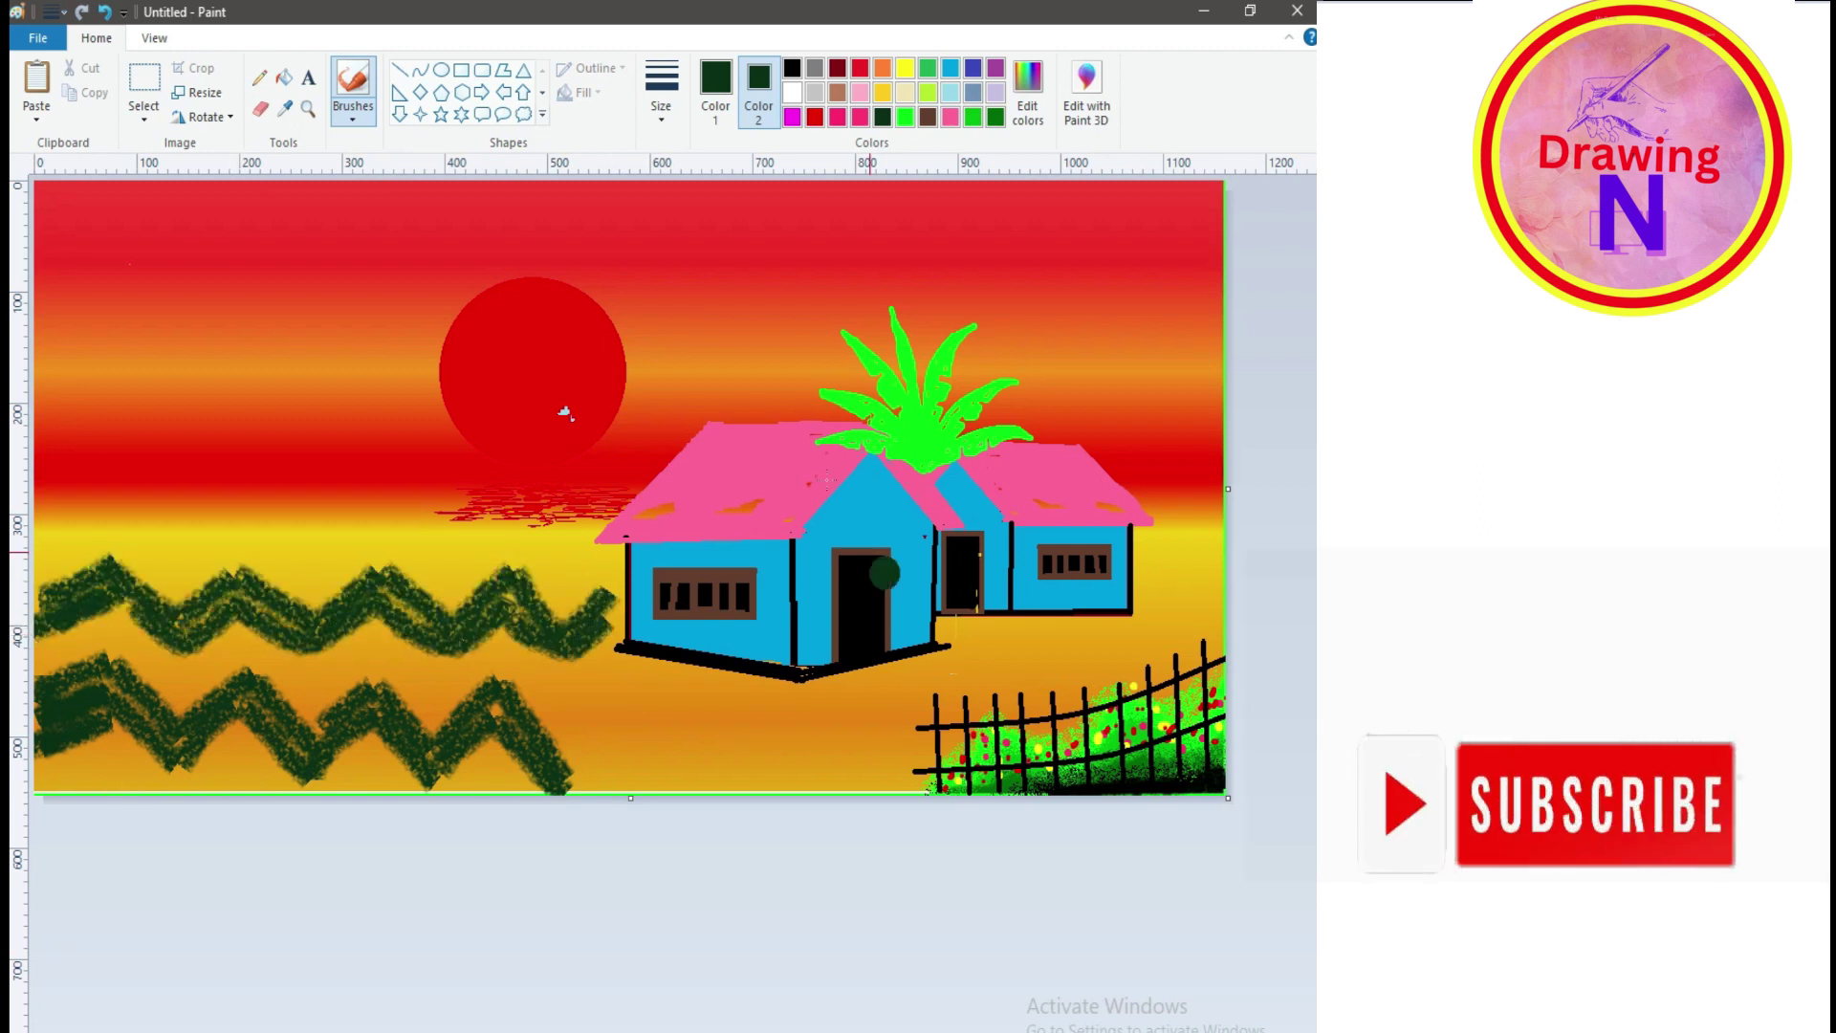
click(973, 117)
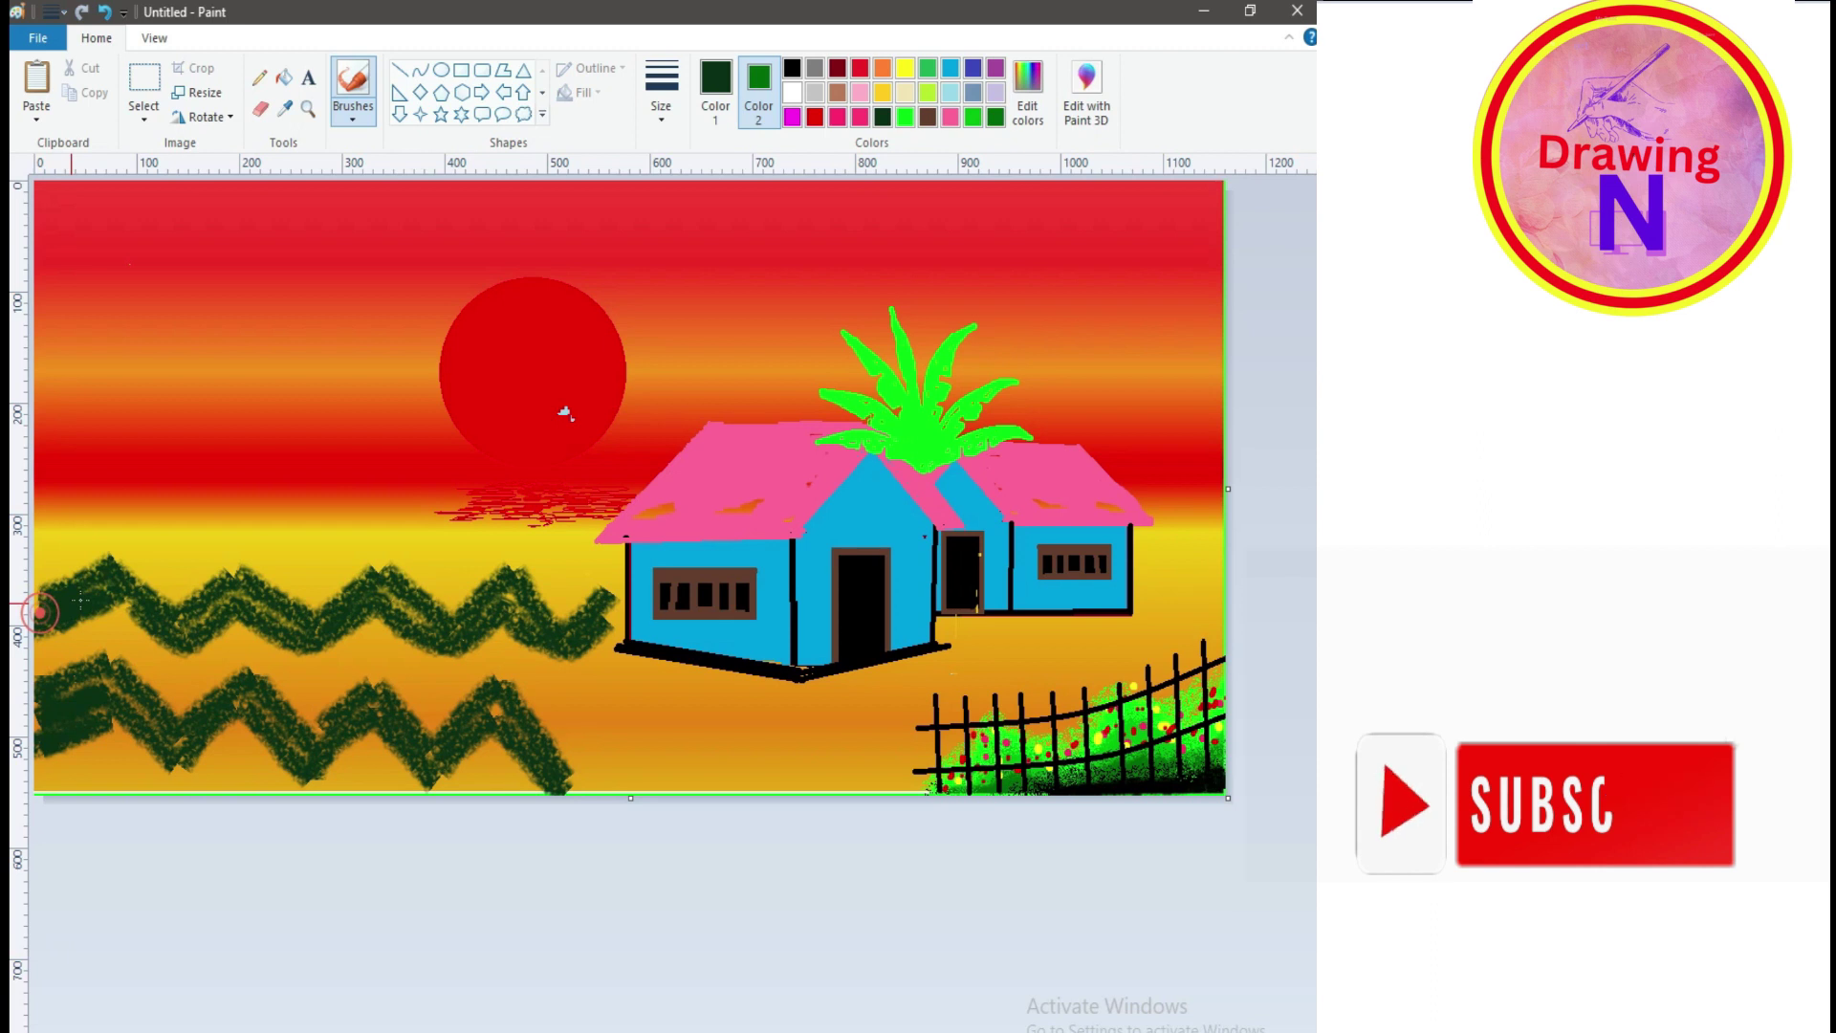
click(716, 90)
- Layer medium, bright and dark green strokes over the upper zigzag hedge
click(996, 117)
mouse_move(43, 612)
mouse_down()
mouse_move(105, 574)
mouse_move(249, 578)
mouse_move(439, 623)
mouse_move(617, 600)
mouse_move(234, 626)
mouse_move(608, 641)
mouse_up()
click(905, 116)
mouse_move(43, 574)
mouse_down()
mouse_move(244, 550)
mouse_move(569, 618)
mouse_up()
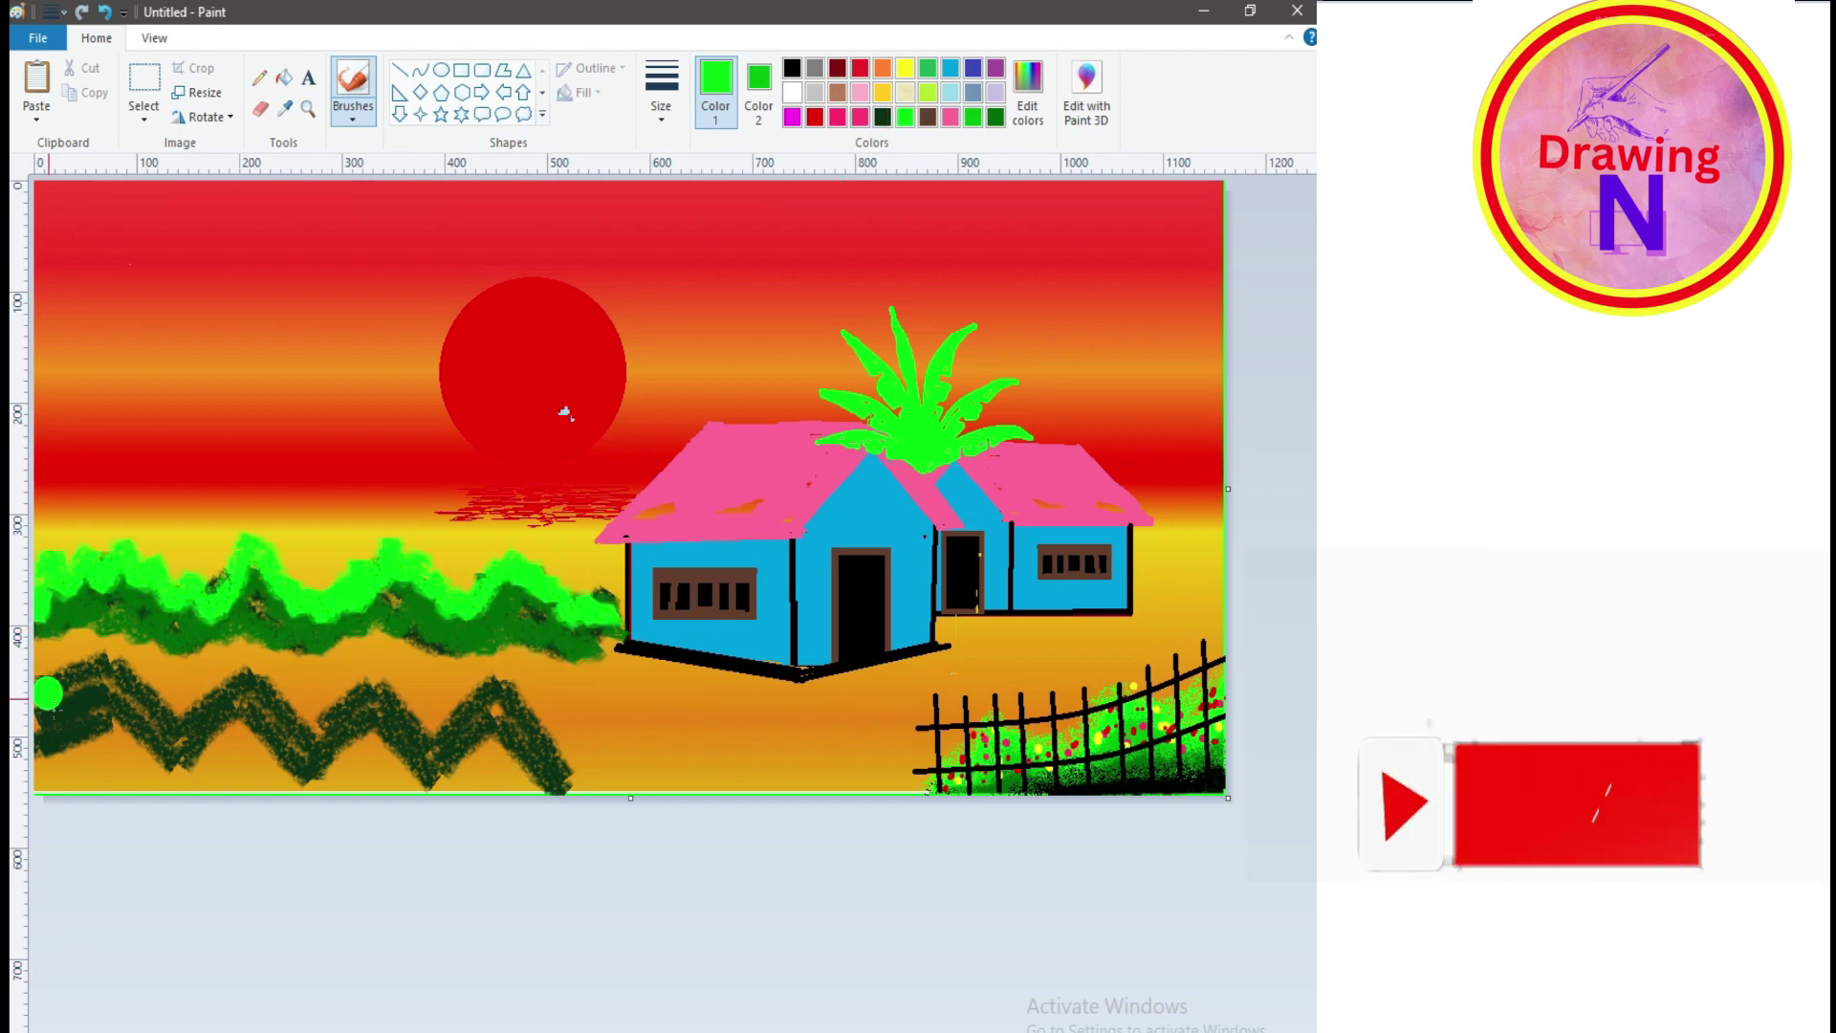
click(973, 116)
drag(40, 613, 548, 604)
drag(39, 645, 588, 634)
drag(86, 617, 401, 629)
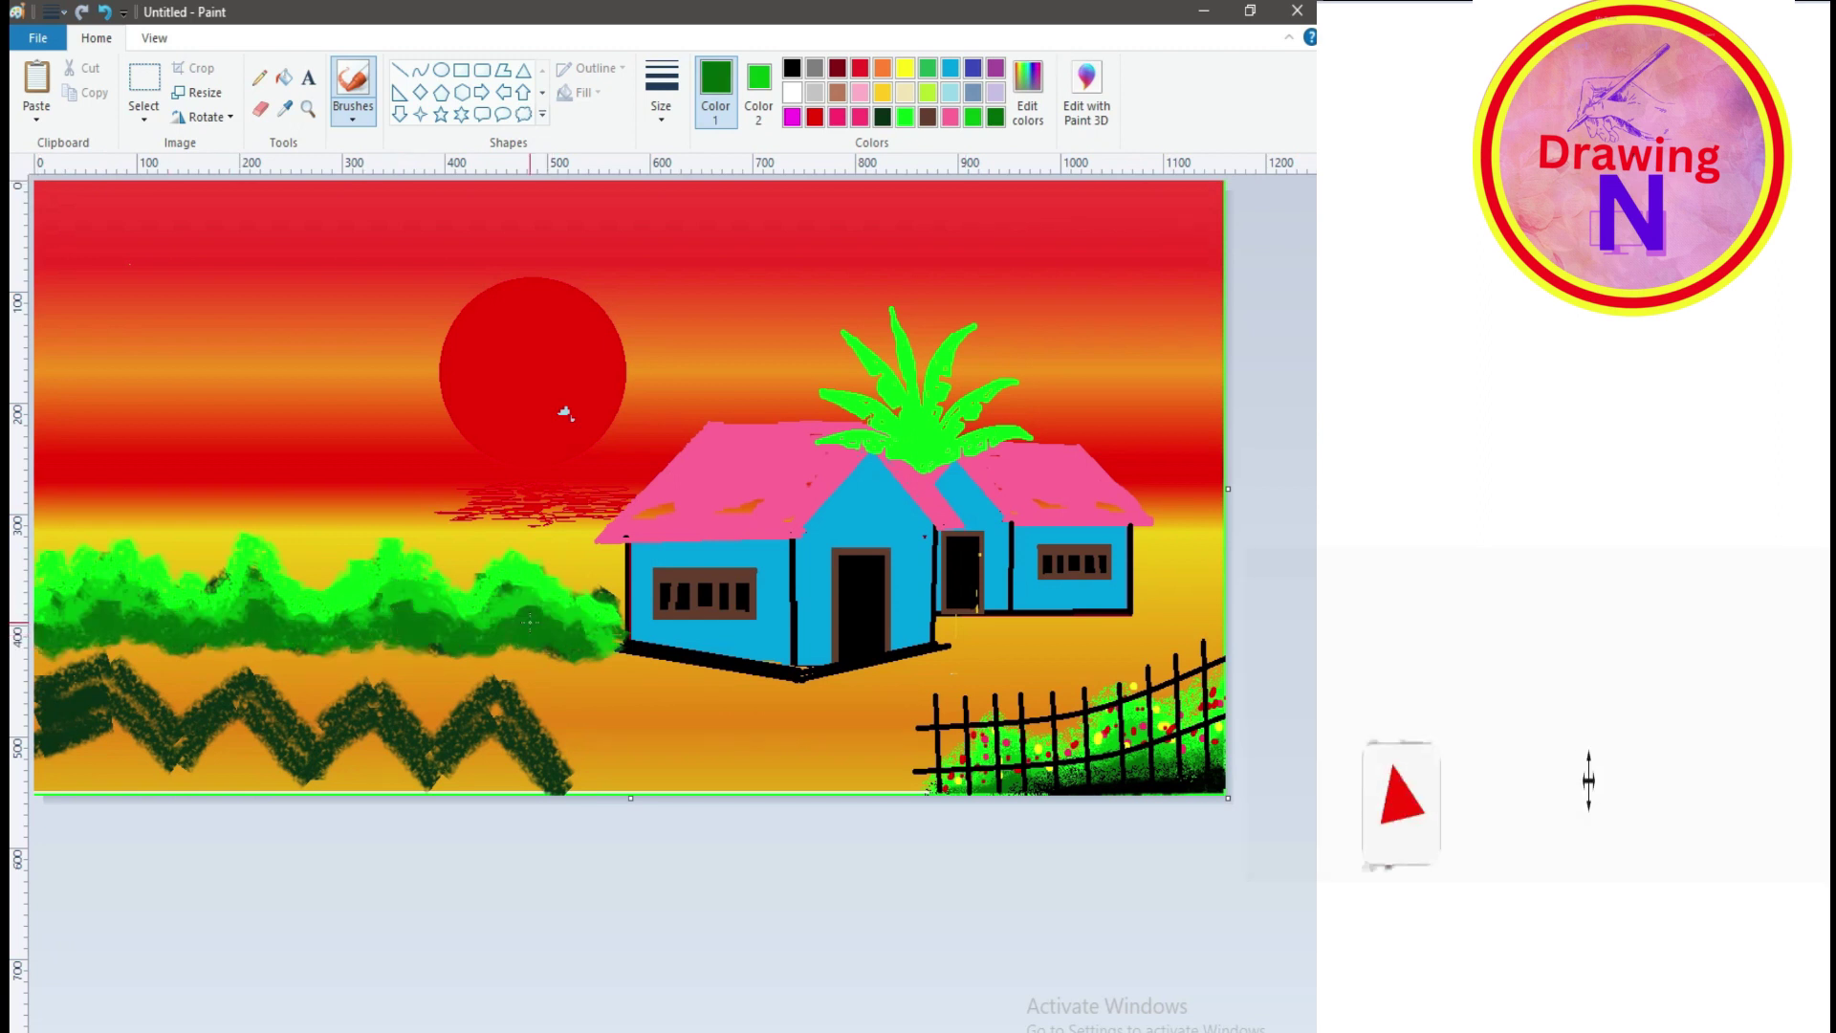
- Paint a thicker black base line under the upper hedge with a green band below
click(792, 68)
drag(43, 633, 268, 642)
click(661, 105)
click(697, 205)
drag(43, 622, 330, 642)
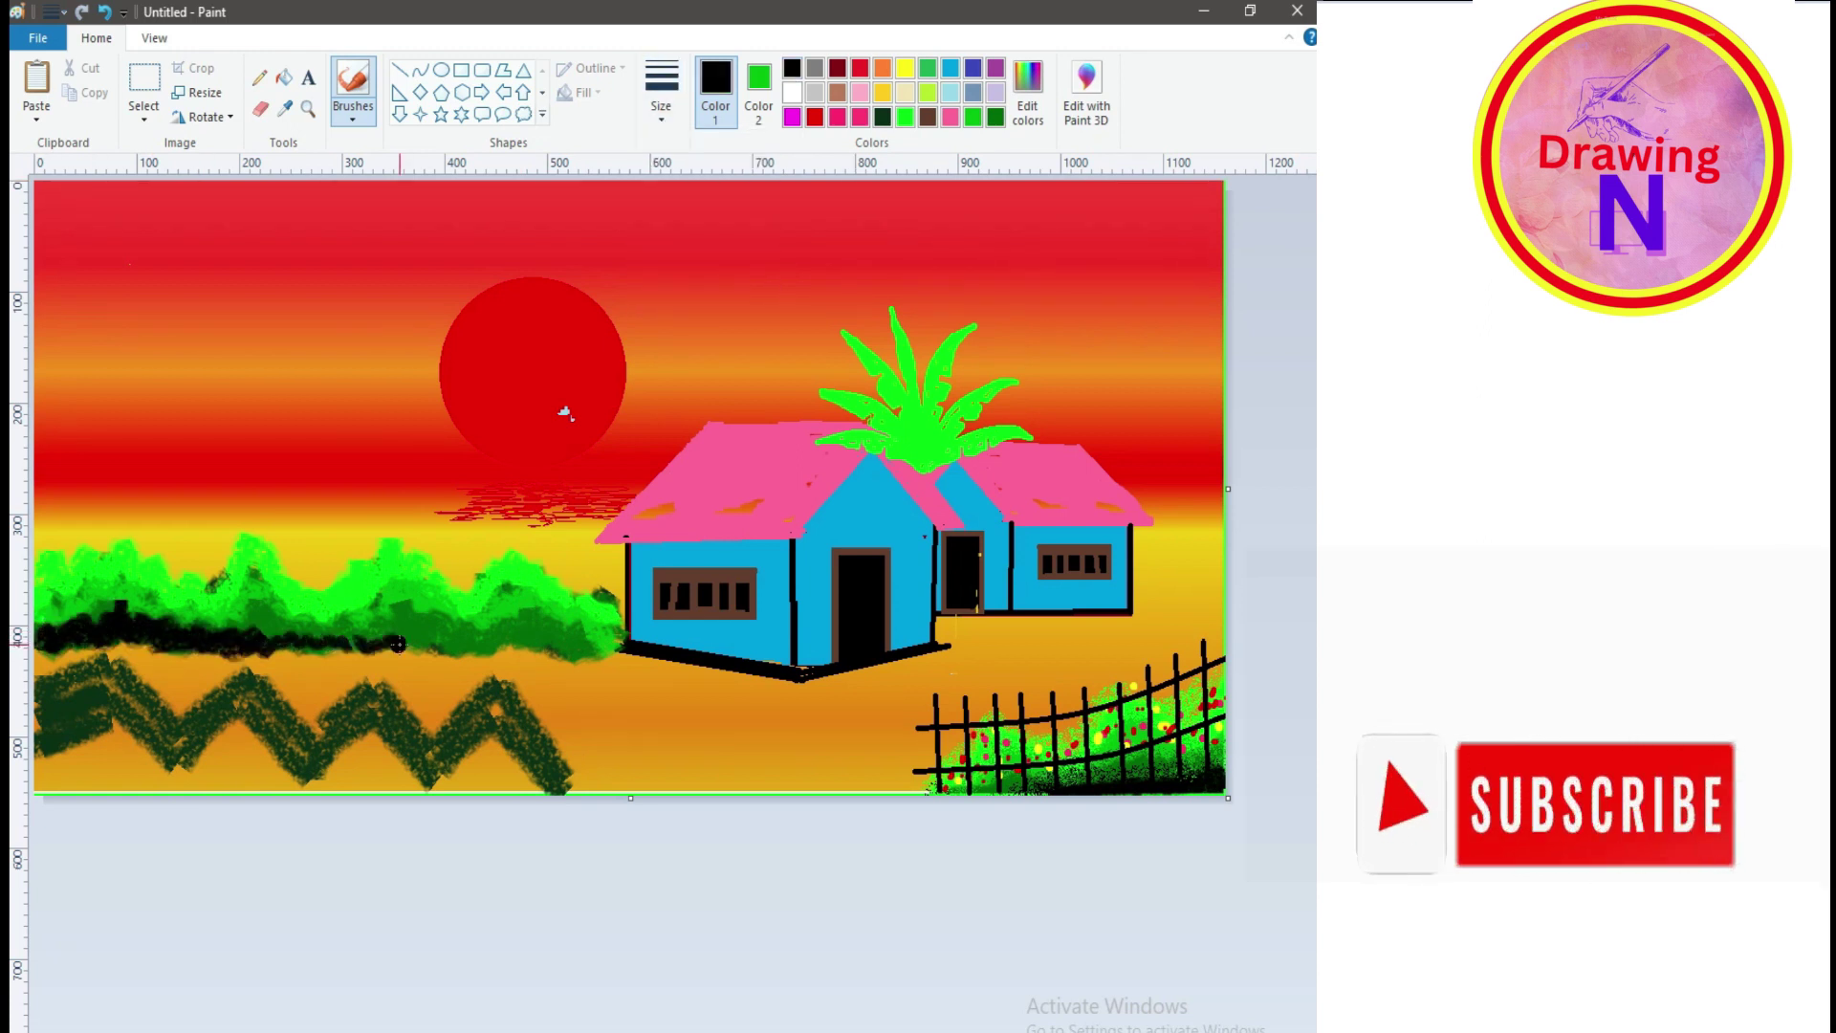
drag(458, 640, 569, 639)
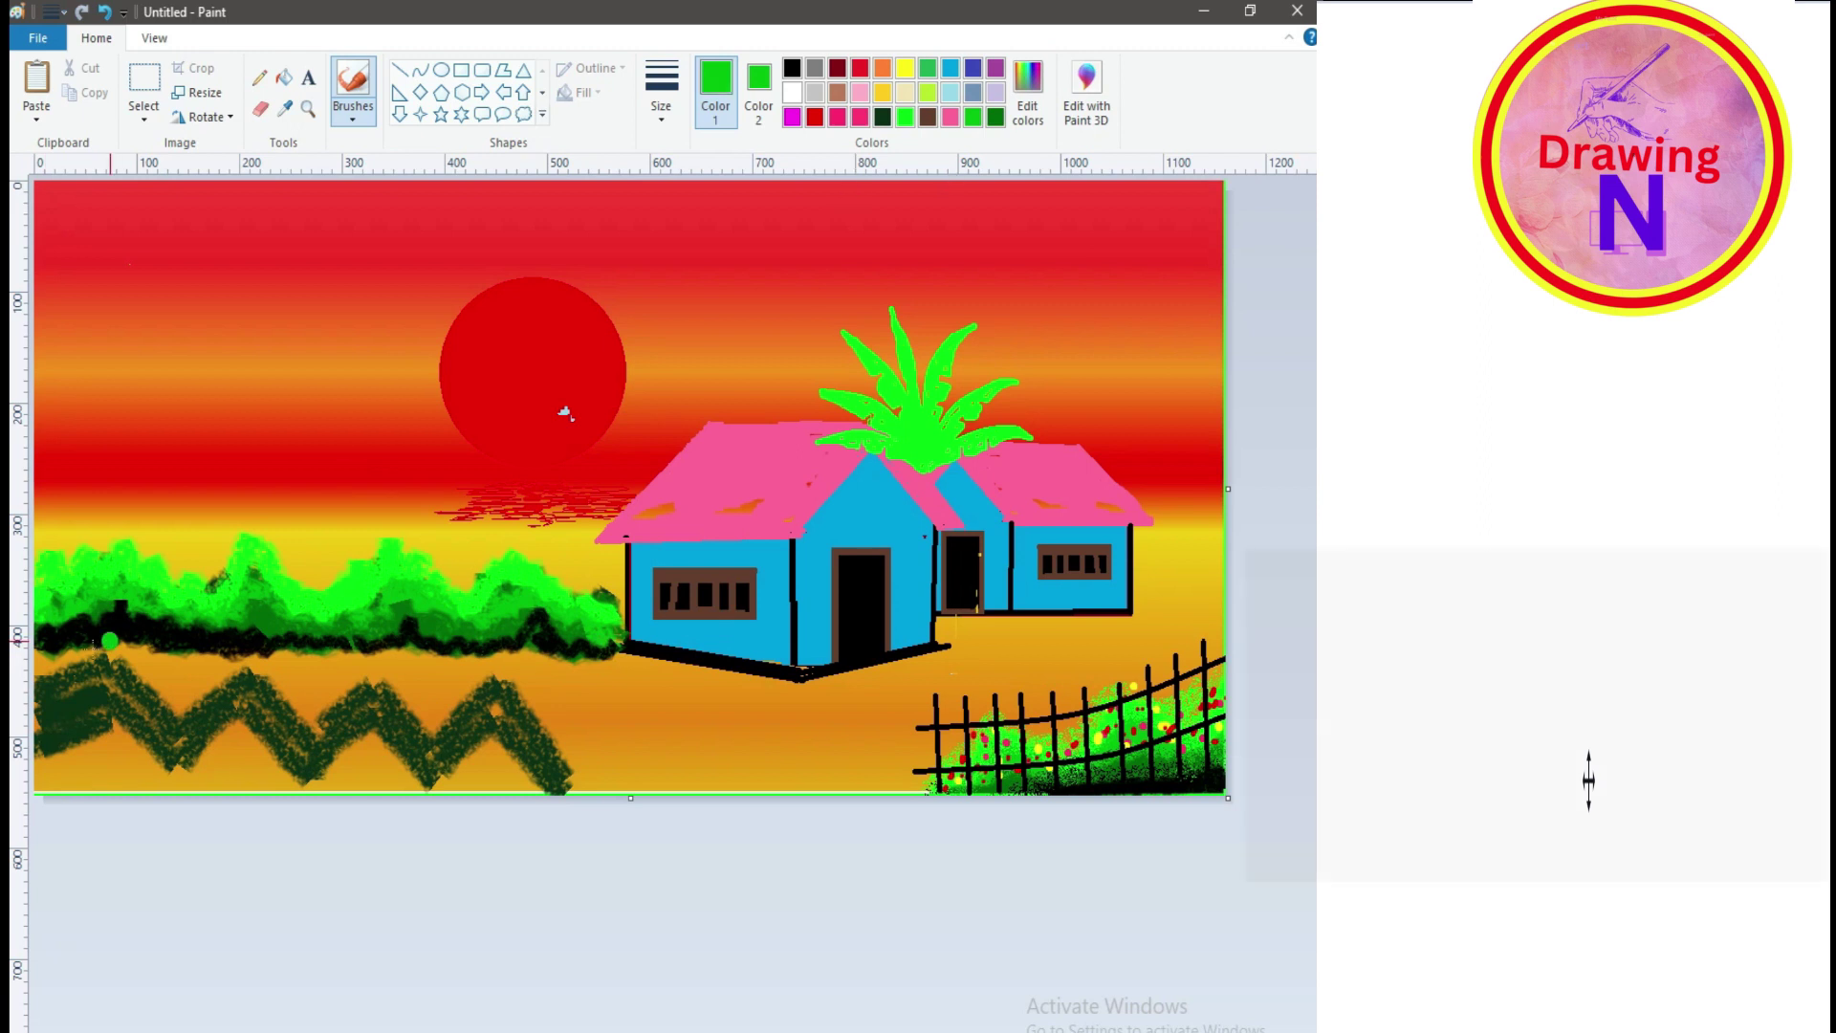
drag(35, 642, 593, 660)
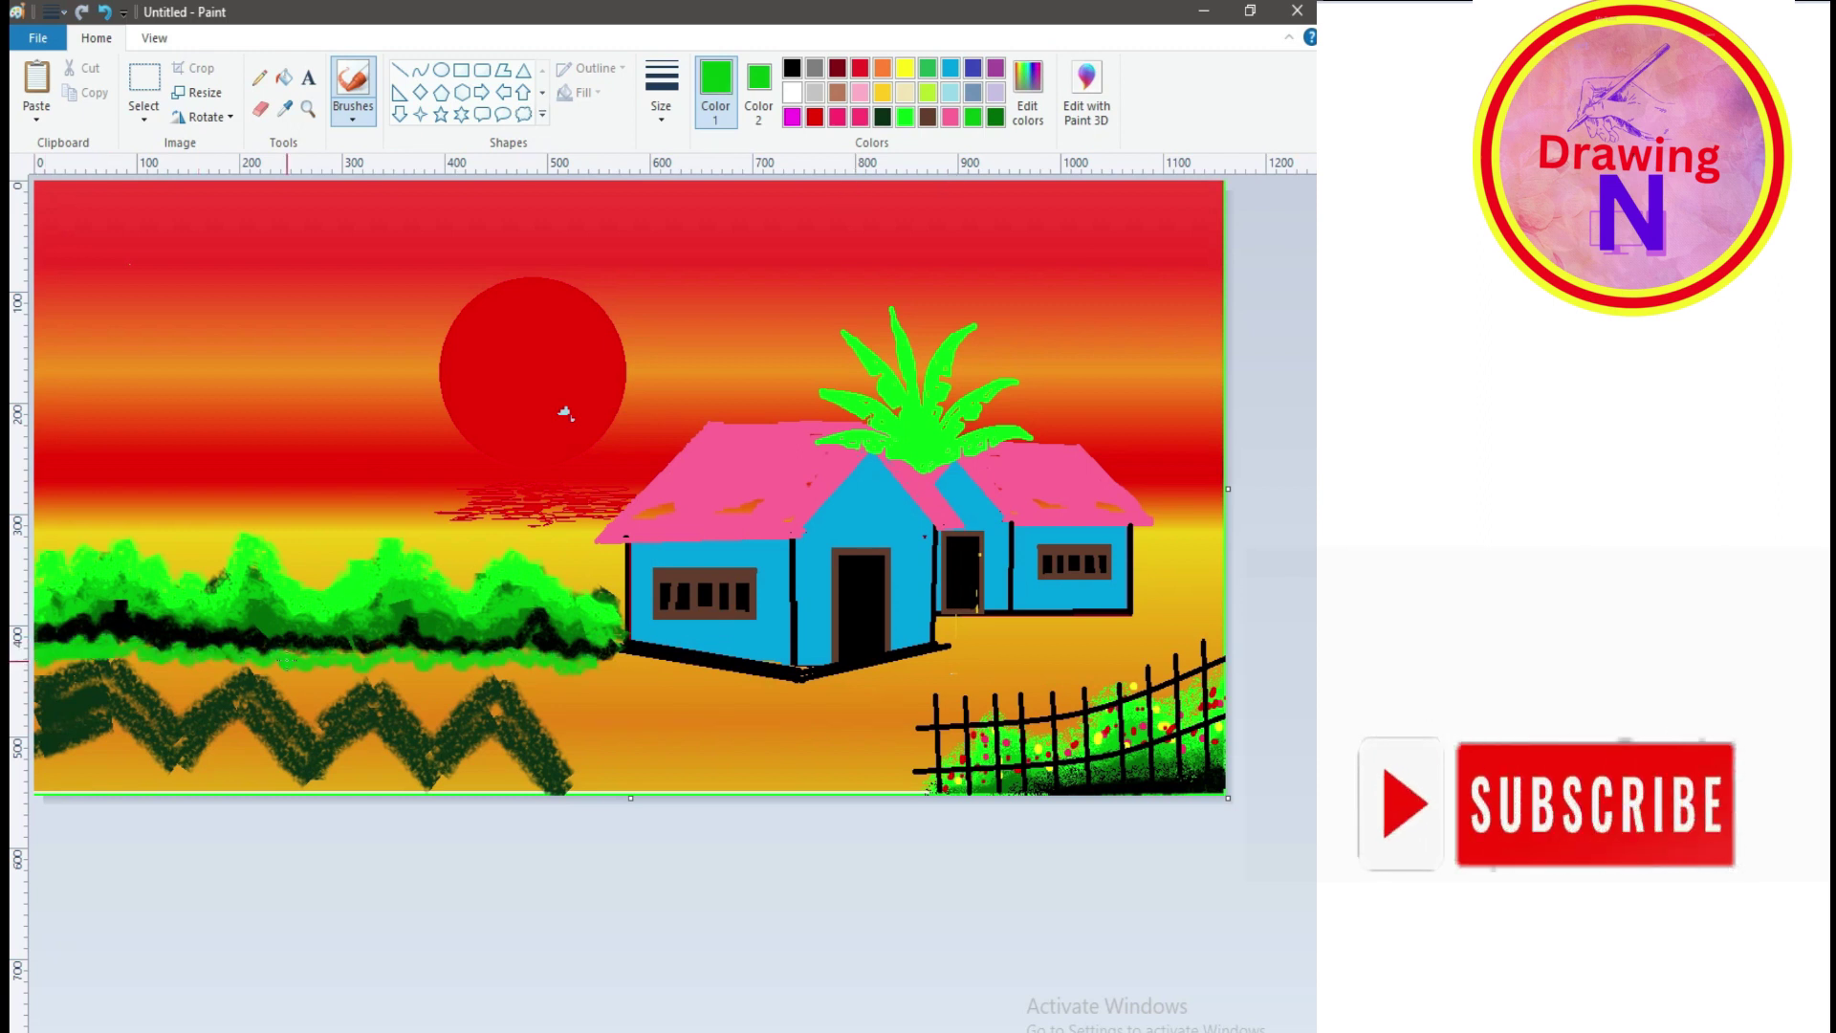
- Repaint the lower zigzag bushes in a custom bright green with the thickest brush
click(1031, 96)
click(479, 705)
click(660, 105)
click(683, 279)
drag(39, 658, 602, 665)
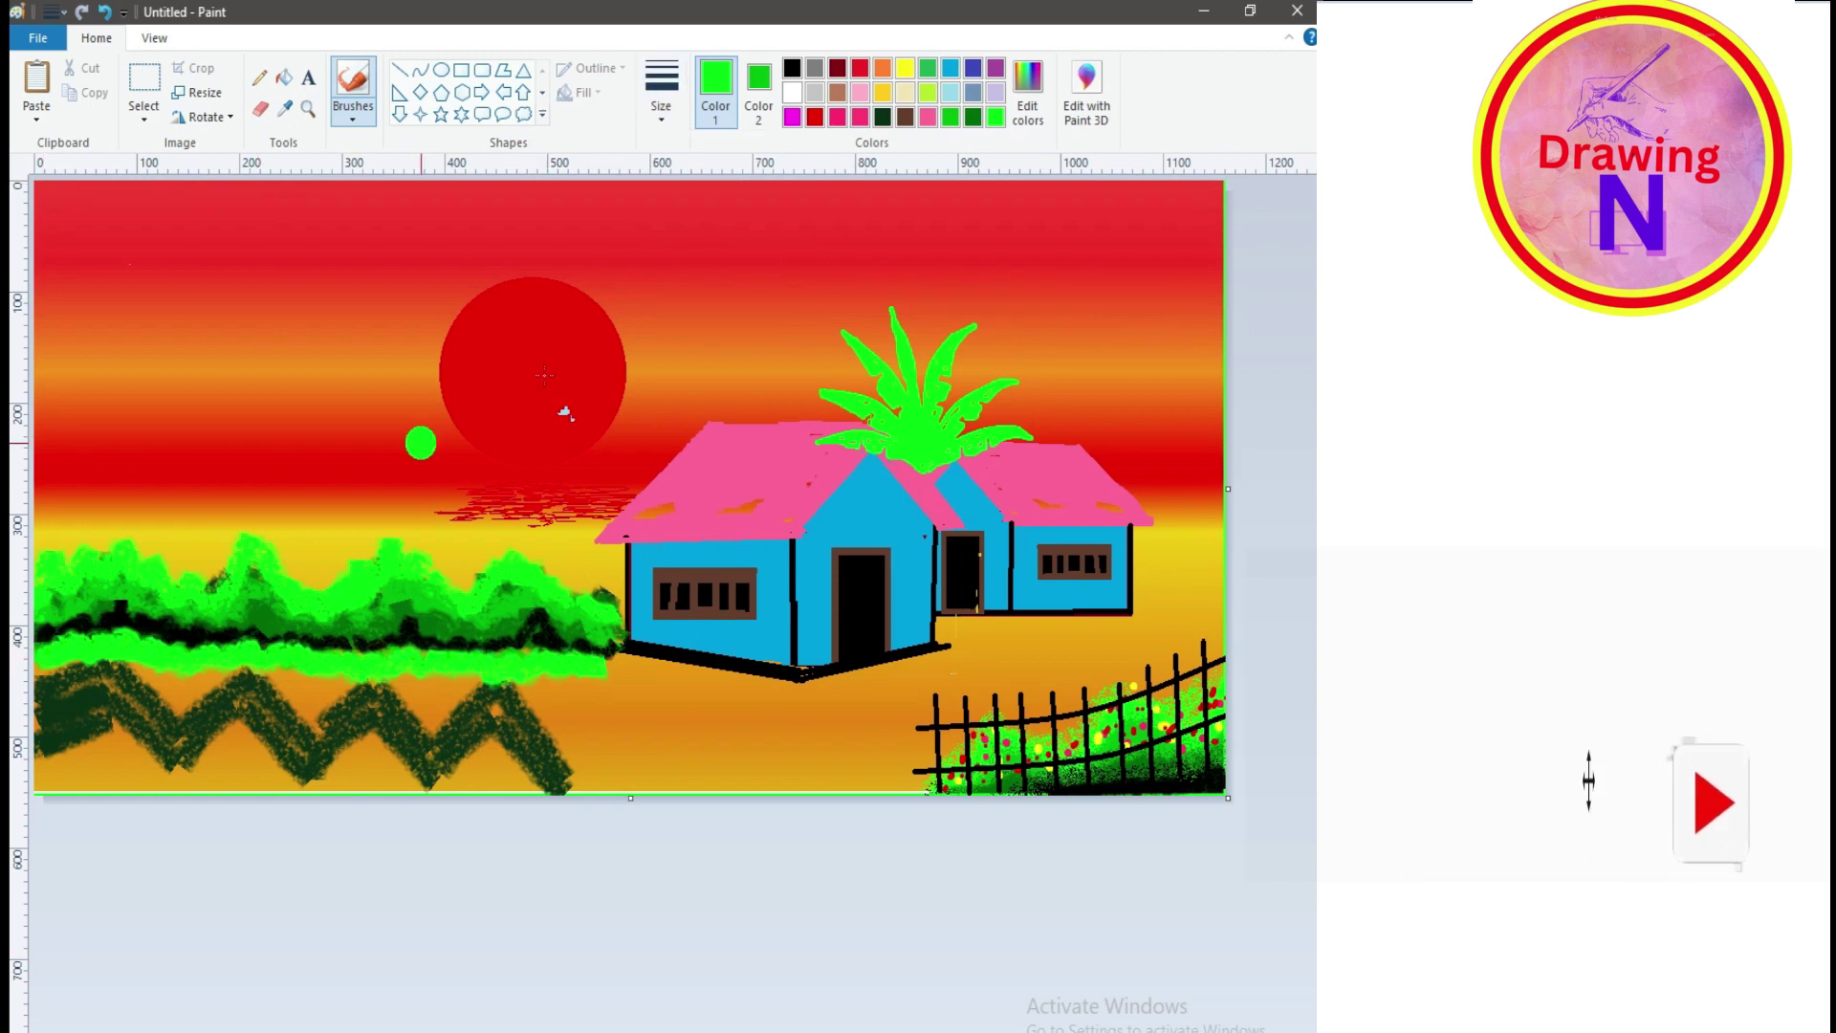
mouse_move(38, 670)
mouse_down()
mouse_move(375, 674)
mouse_move(541, 727)
mouse_up()
mouse_move(220, 731)
mouse_down()
mouse_move(38, 746)
mouse_move(565, 789)
mouse_up()
mouse_move(112, 727)
mouse_down()
mouse_move(239, 739)
mouse_move(95, 755)
mouse_move(612, 794)
mouse_up()
- Shade the bottom of the lower-left bushes with darker green
click(973, 116)
mouse_move(39, 775)
mouse_down()
mouse_move(593, 785)
mouse_move(281, 784)
mouse_move(518, 760)
mouse_up()
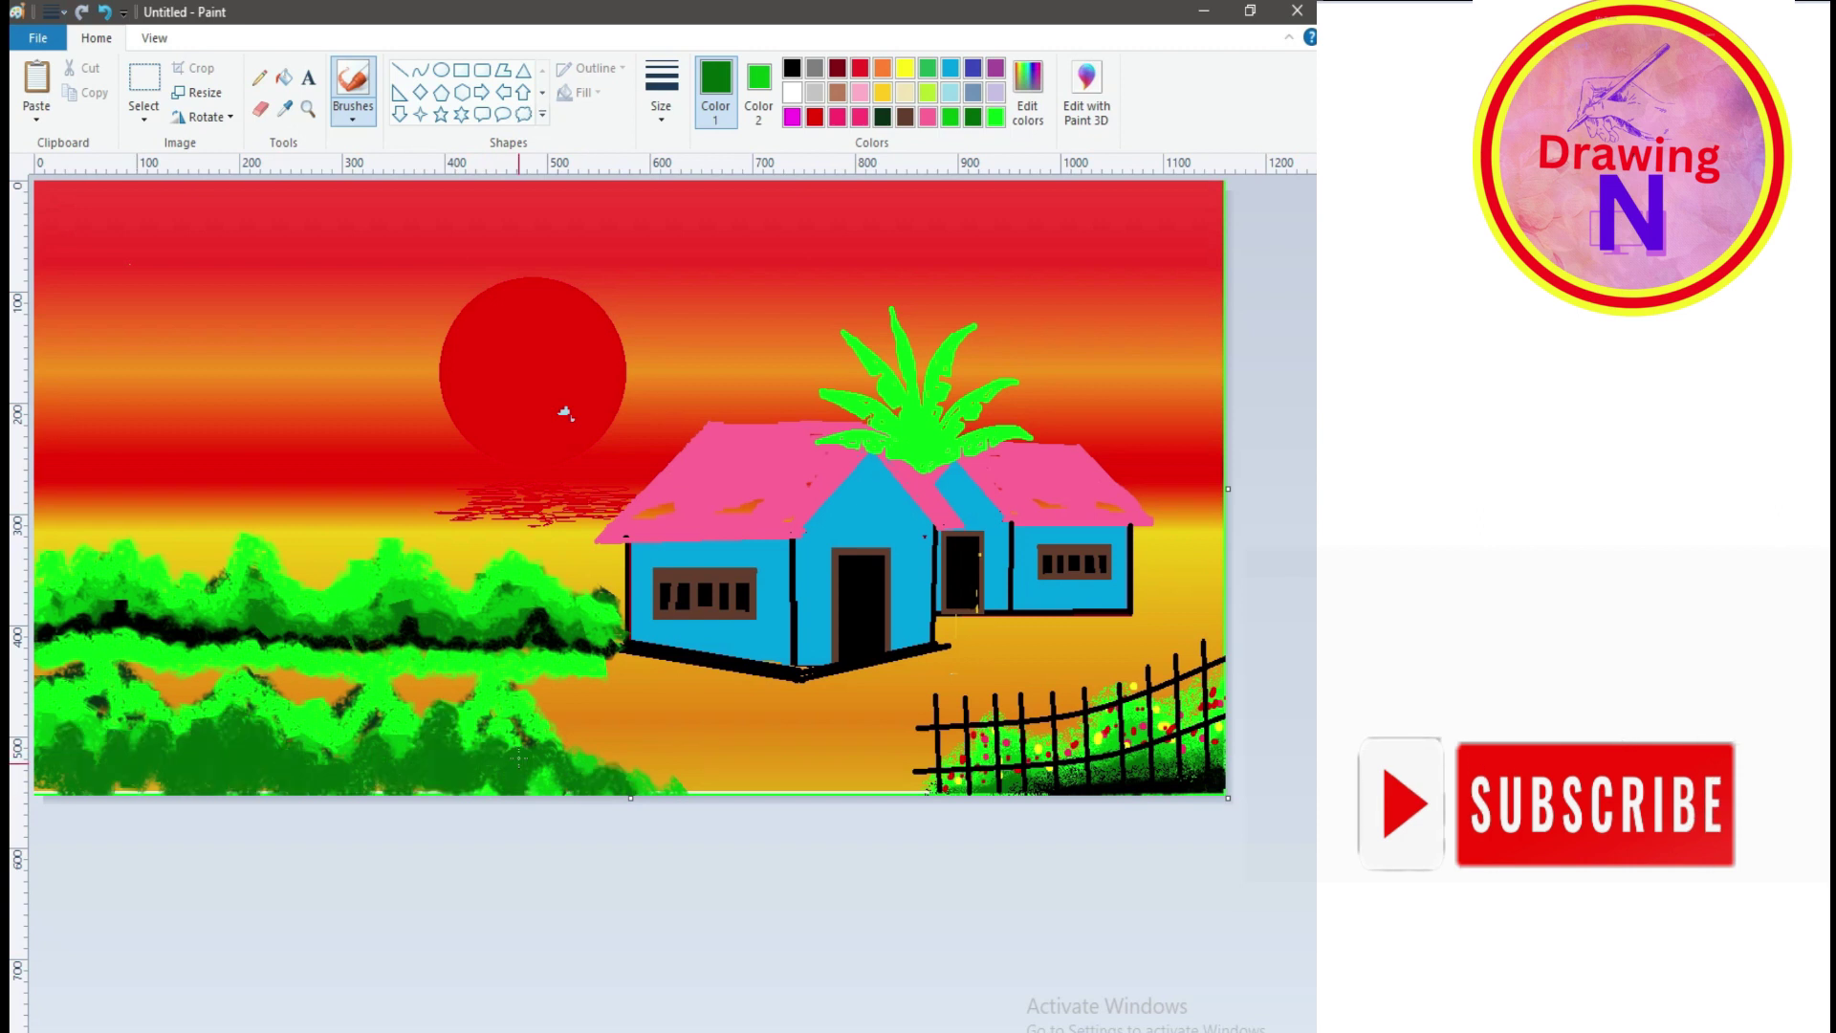
click(1028, 96)
click(479, 705)
mouse_move(162, 765)
mouse_down()
mouse_move(594, 769)
mouse_move(694, 790)
mouse_up()
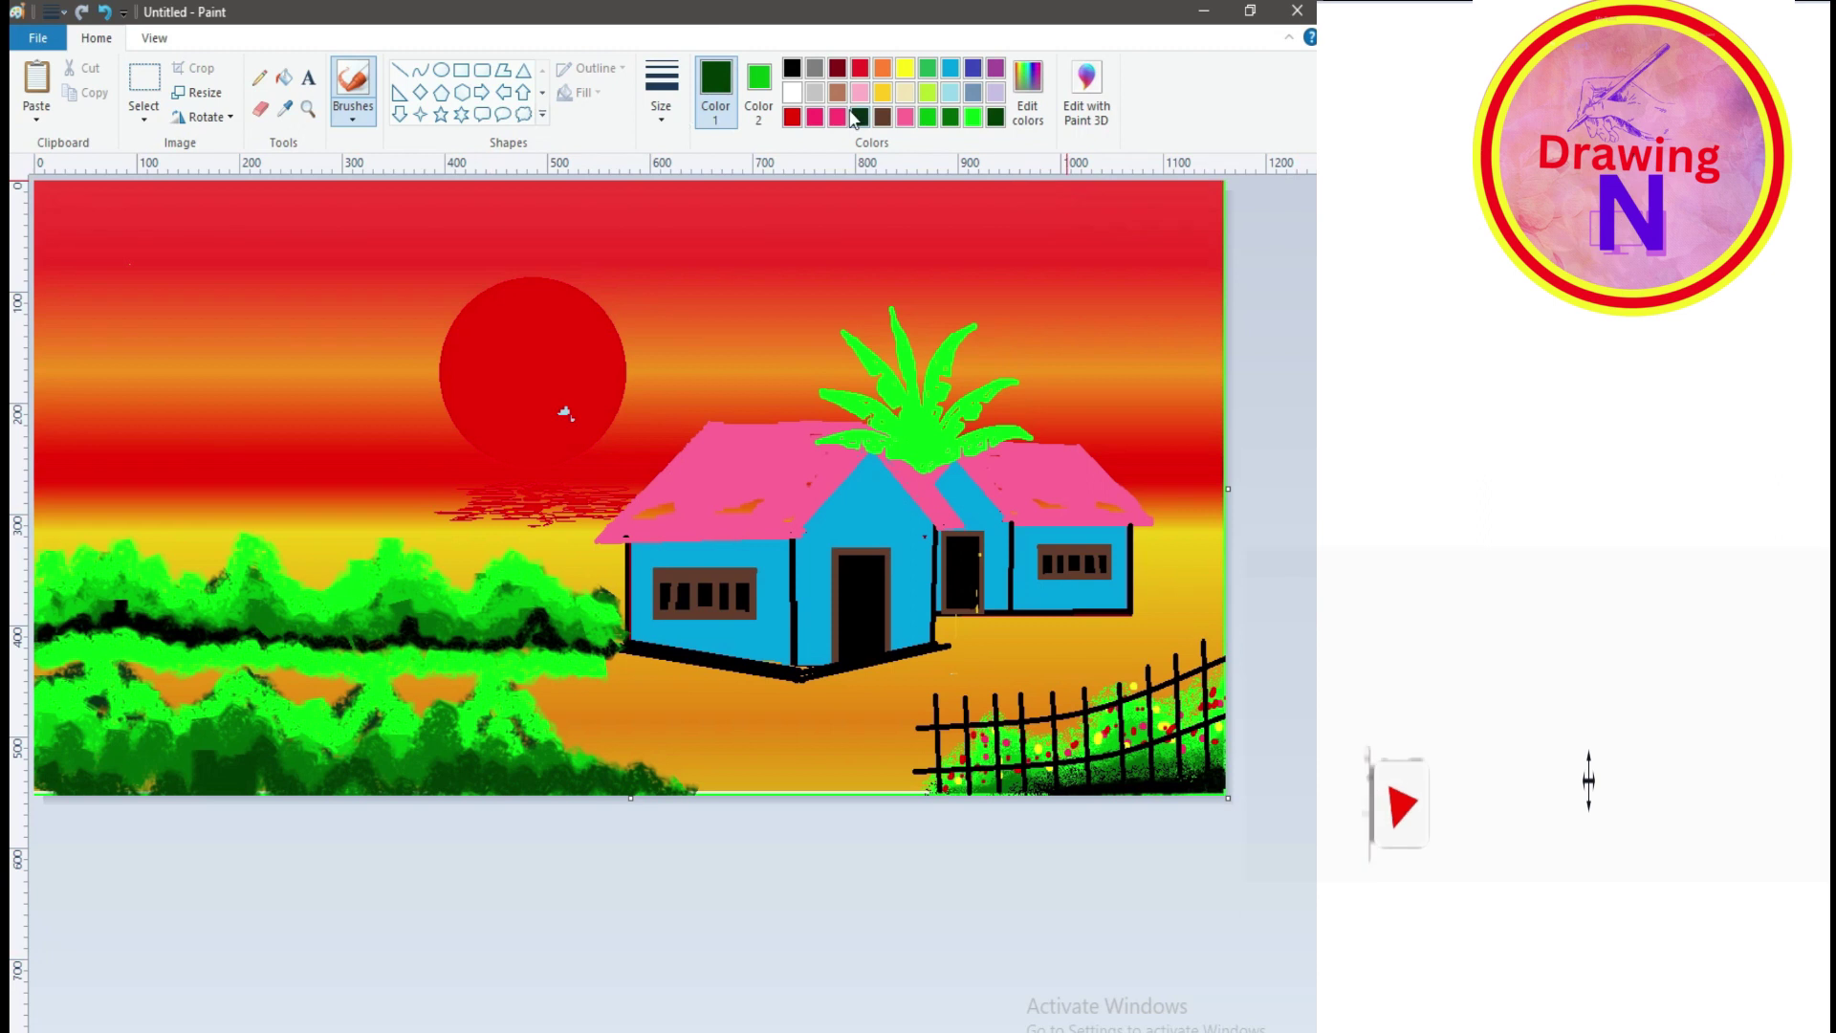
- Paint a black band along the bottom of the lower hedge, with bumps at the bottom-left
click(792, 68)
click(661, 91)
click(668, 233)
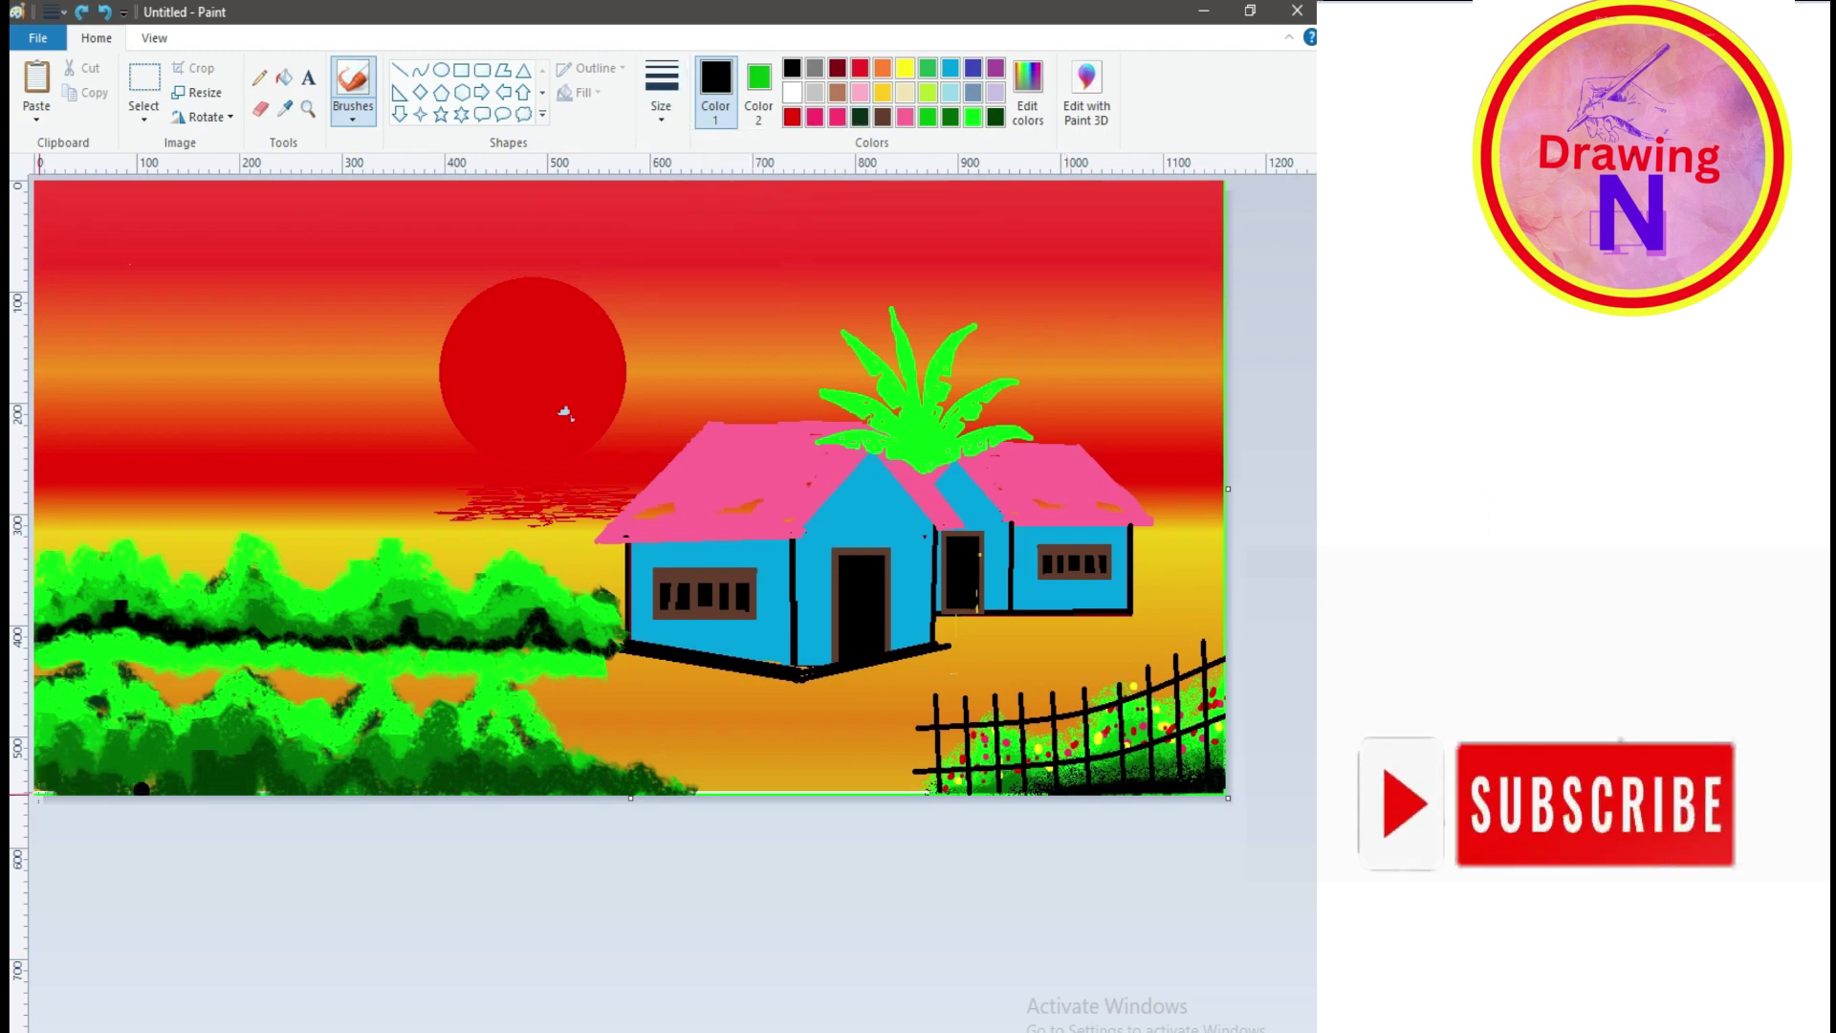
drag(134, 786, 674, 790)
mouse_move(81, 765)
mouse_down()
mouse_move(157, 762)
mouse_move(219, 792)
mouse_up()
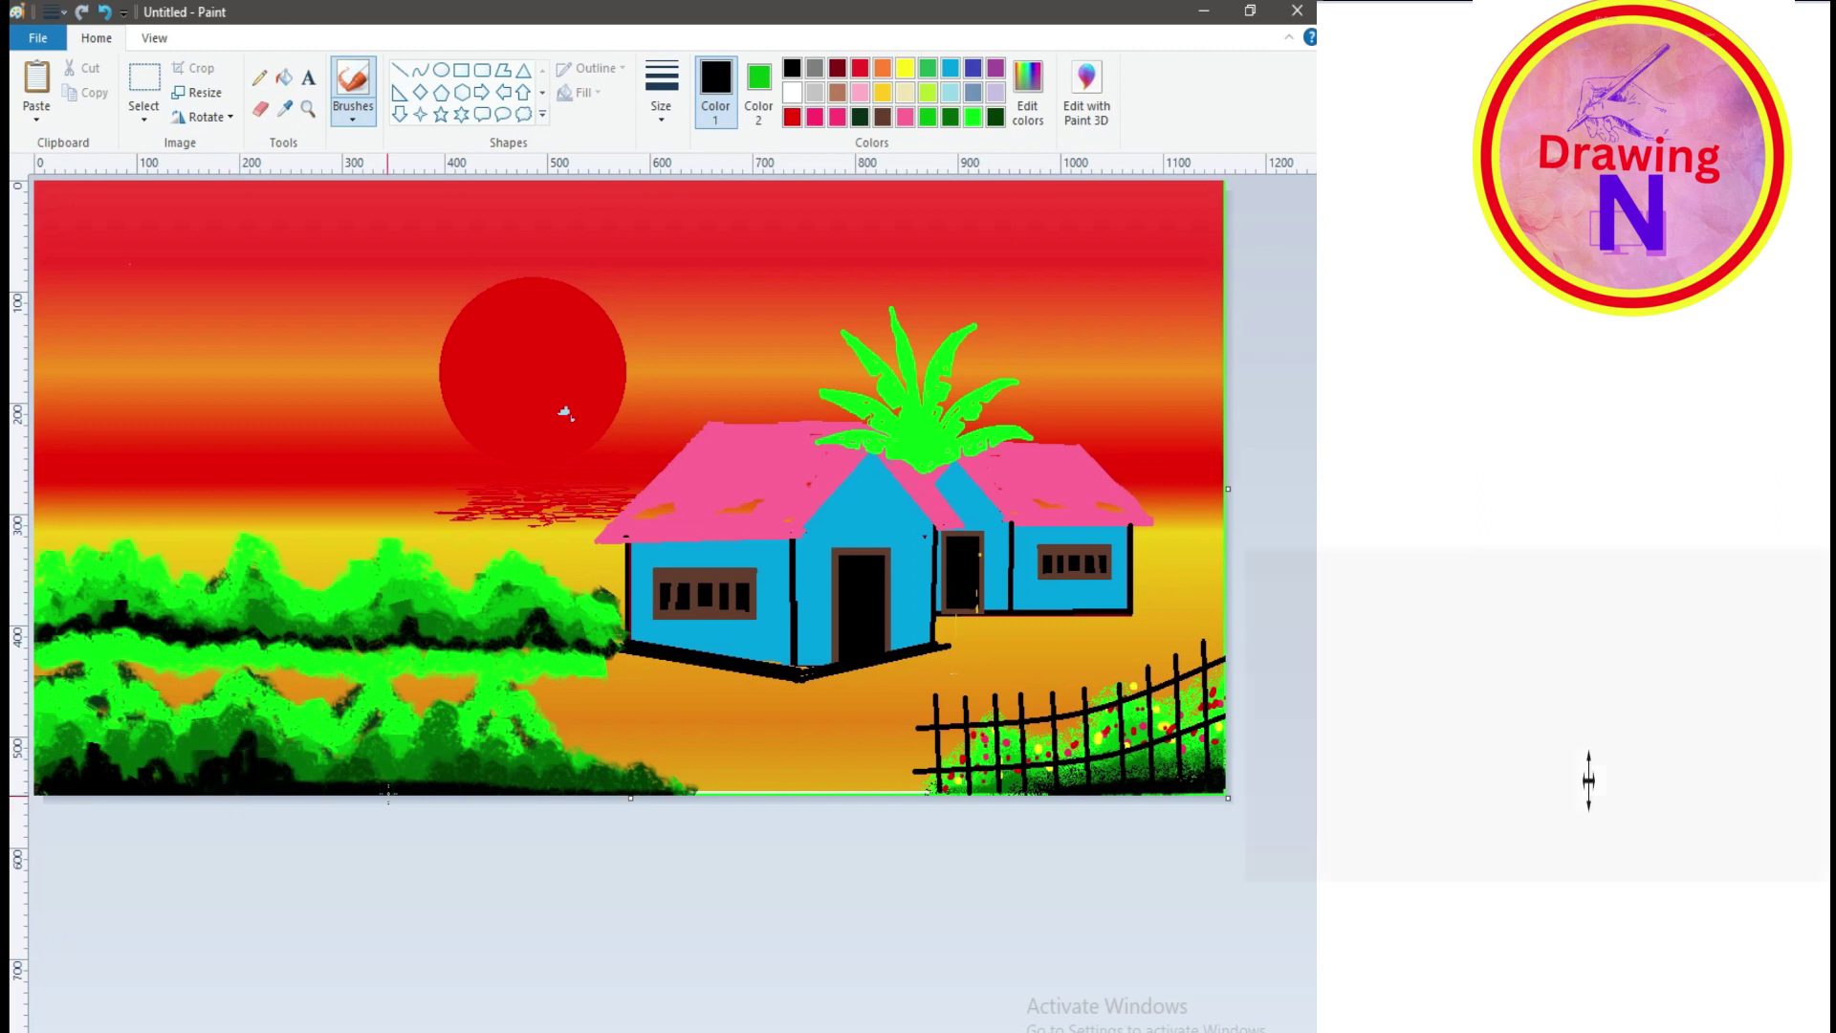
drag(630, 798, 630, 804)
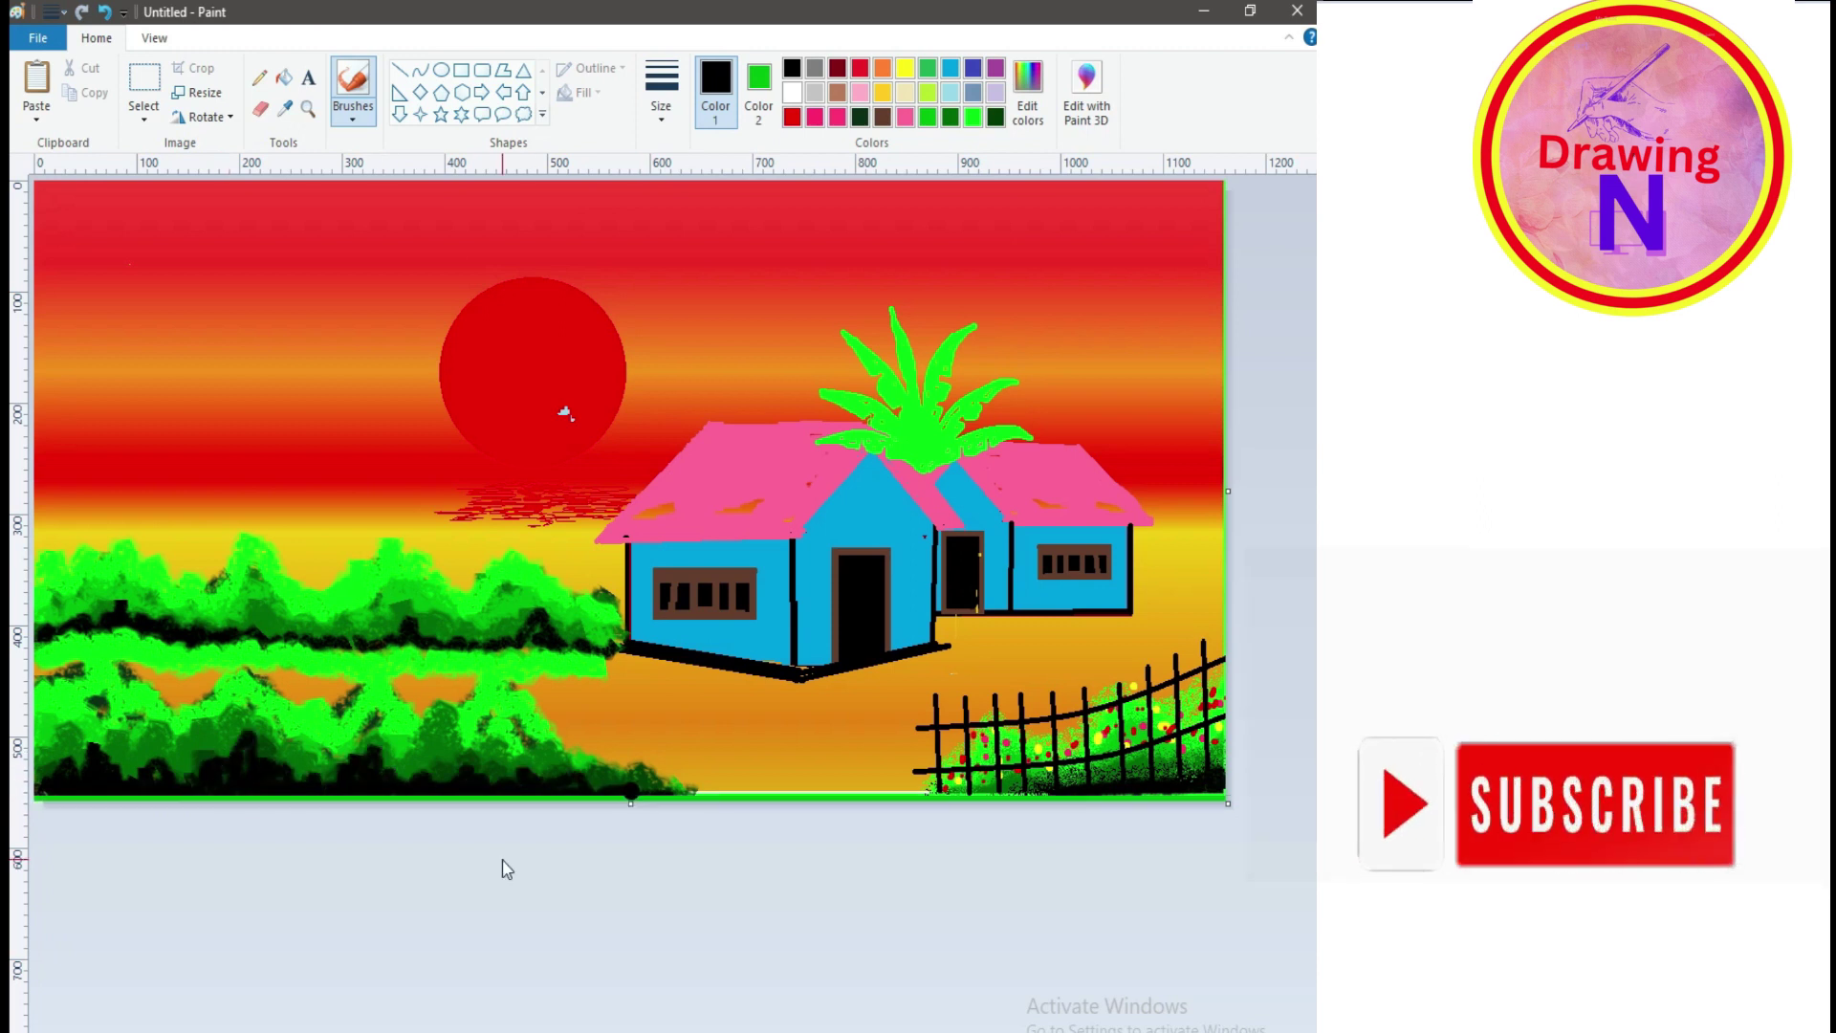
- With the Airbrush, speckle dark green along the upper hedge's base and the lower bushes
click(353, 113)
click(352, 196)
click(972, 117)
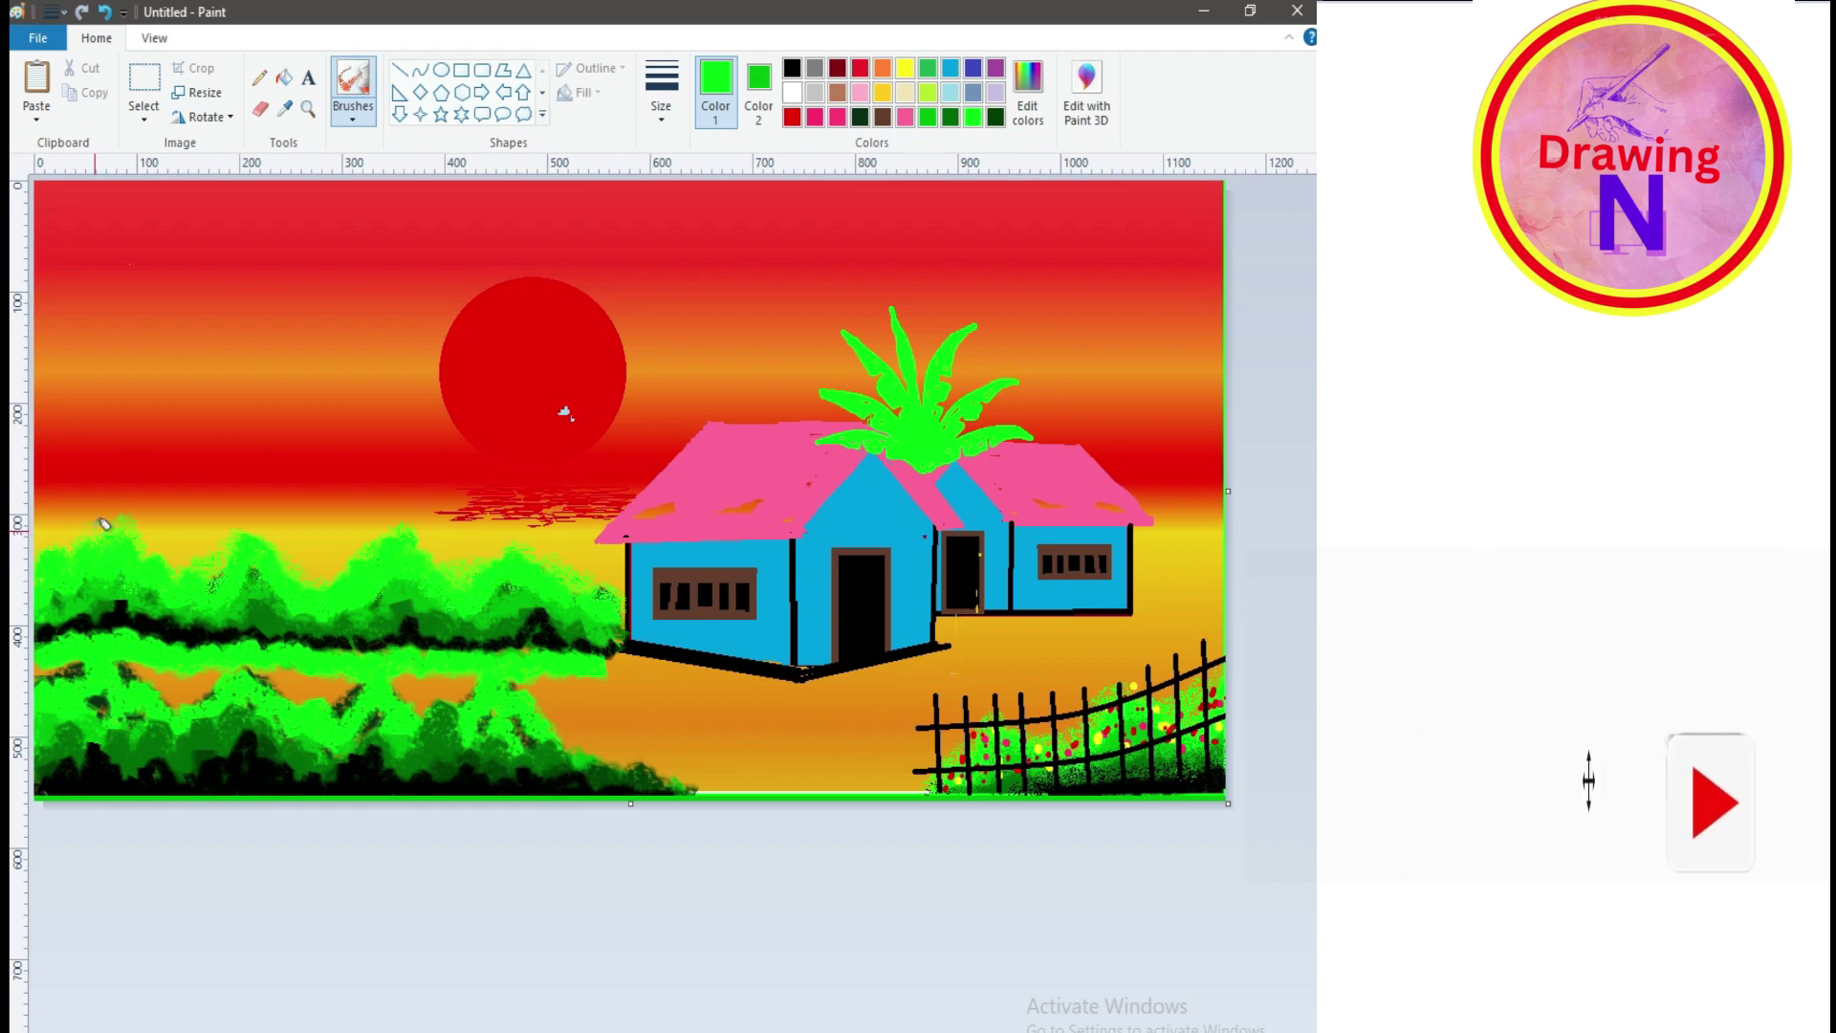
click(927, 117)
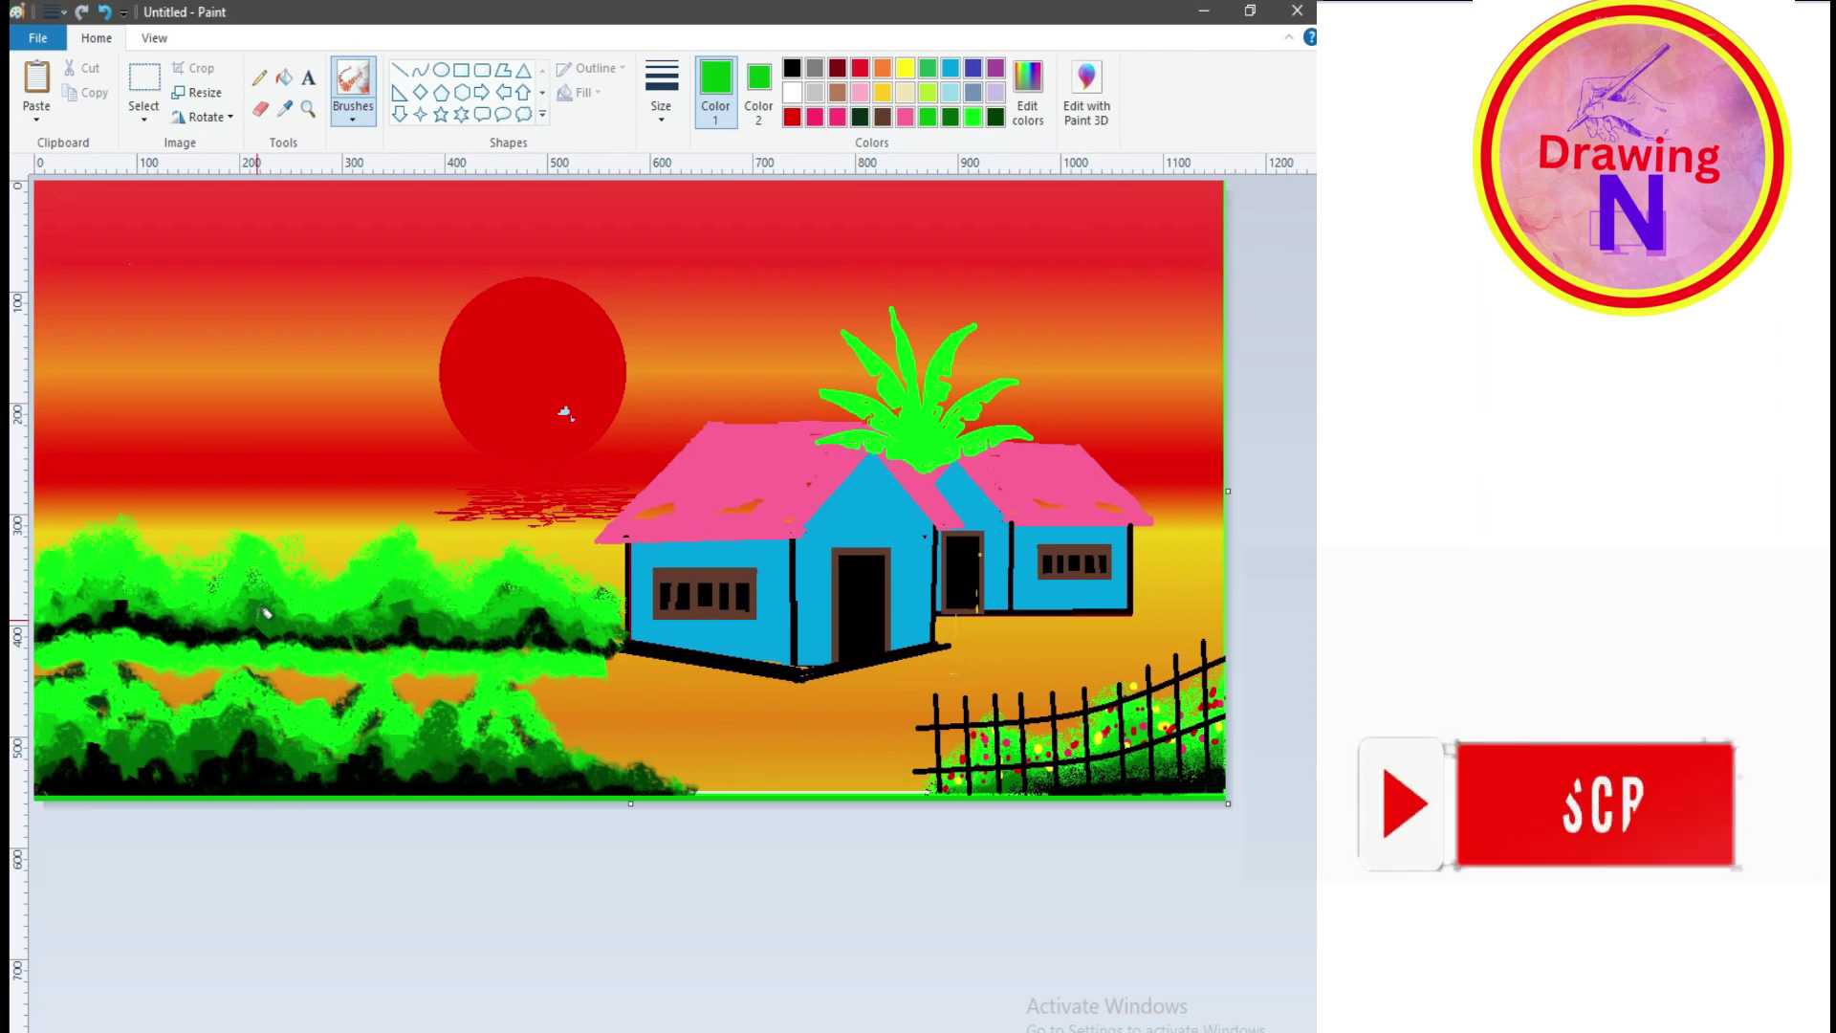
click(995, 116)
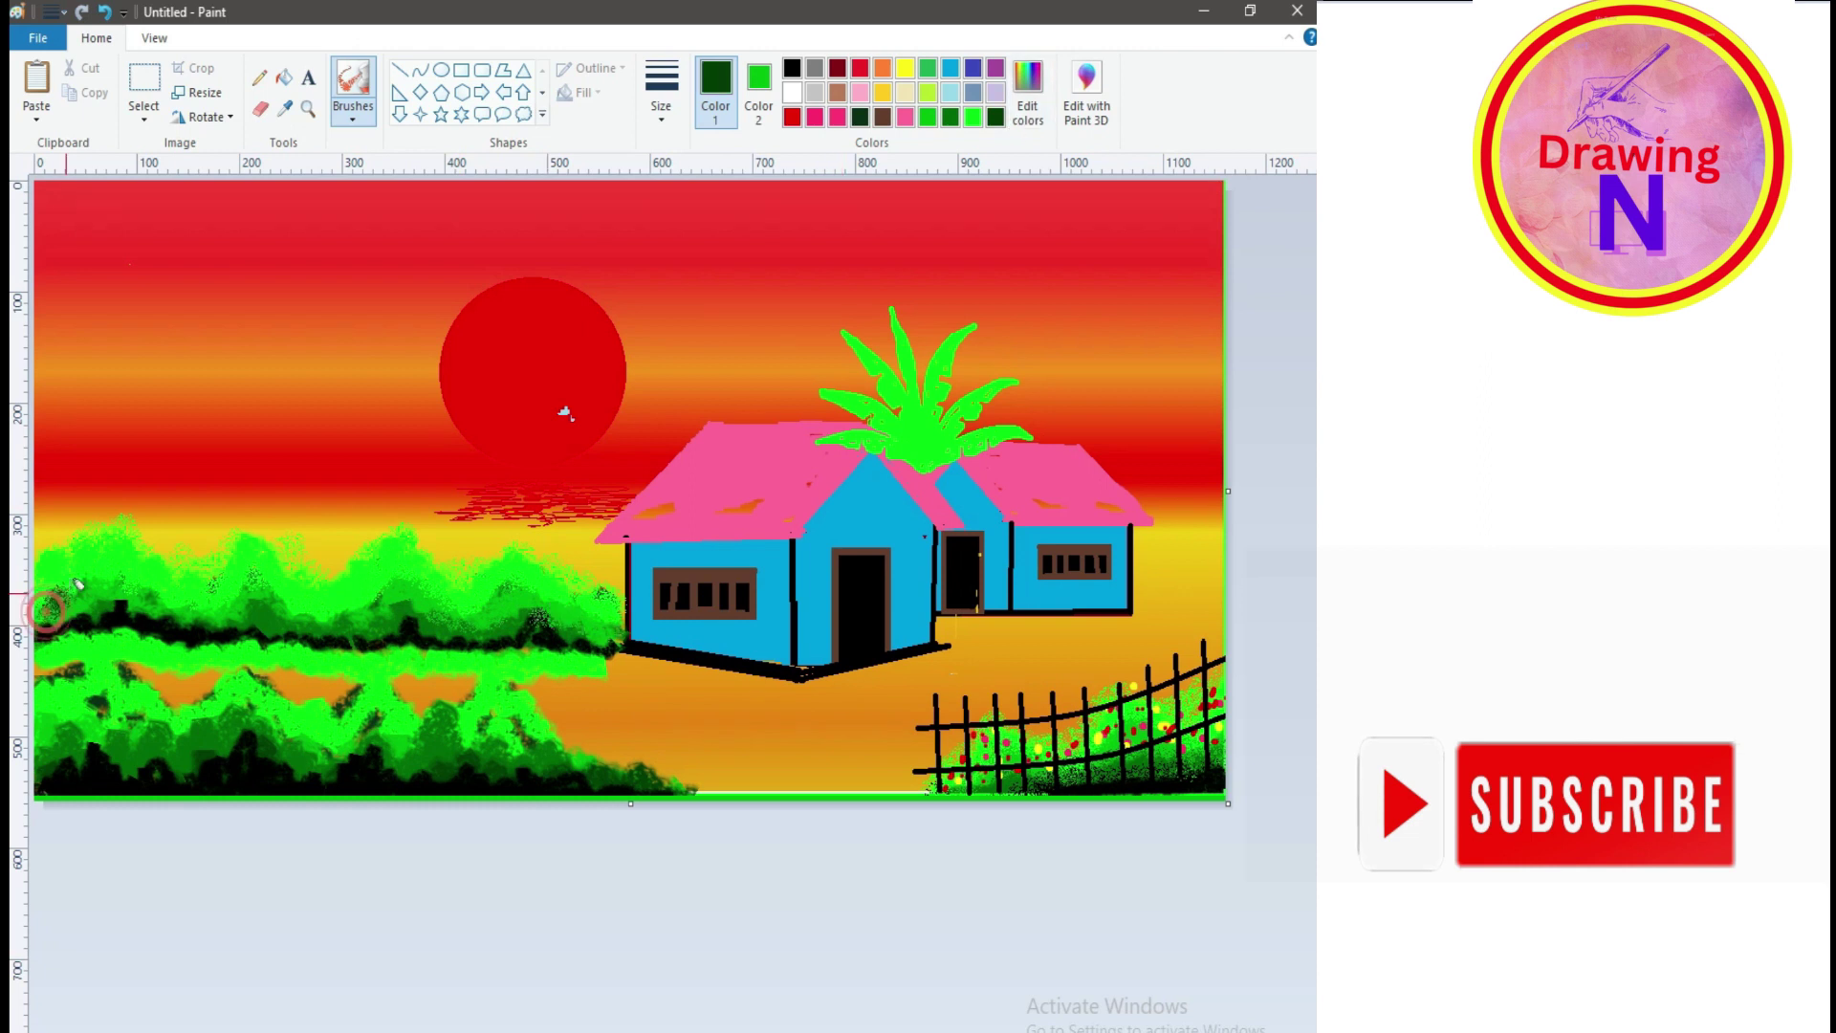
drag(103, 600, 602, 639)
drag(168, 749, 433, 775)
drag(556, 779, 685, 784)
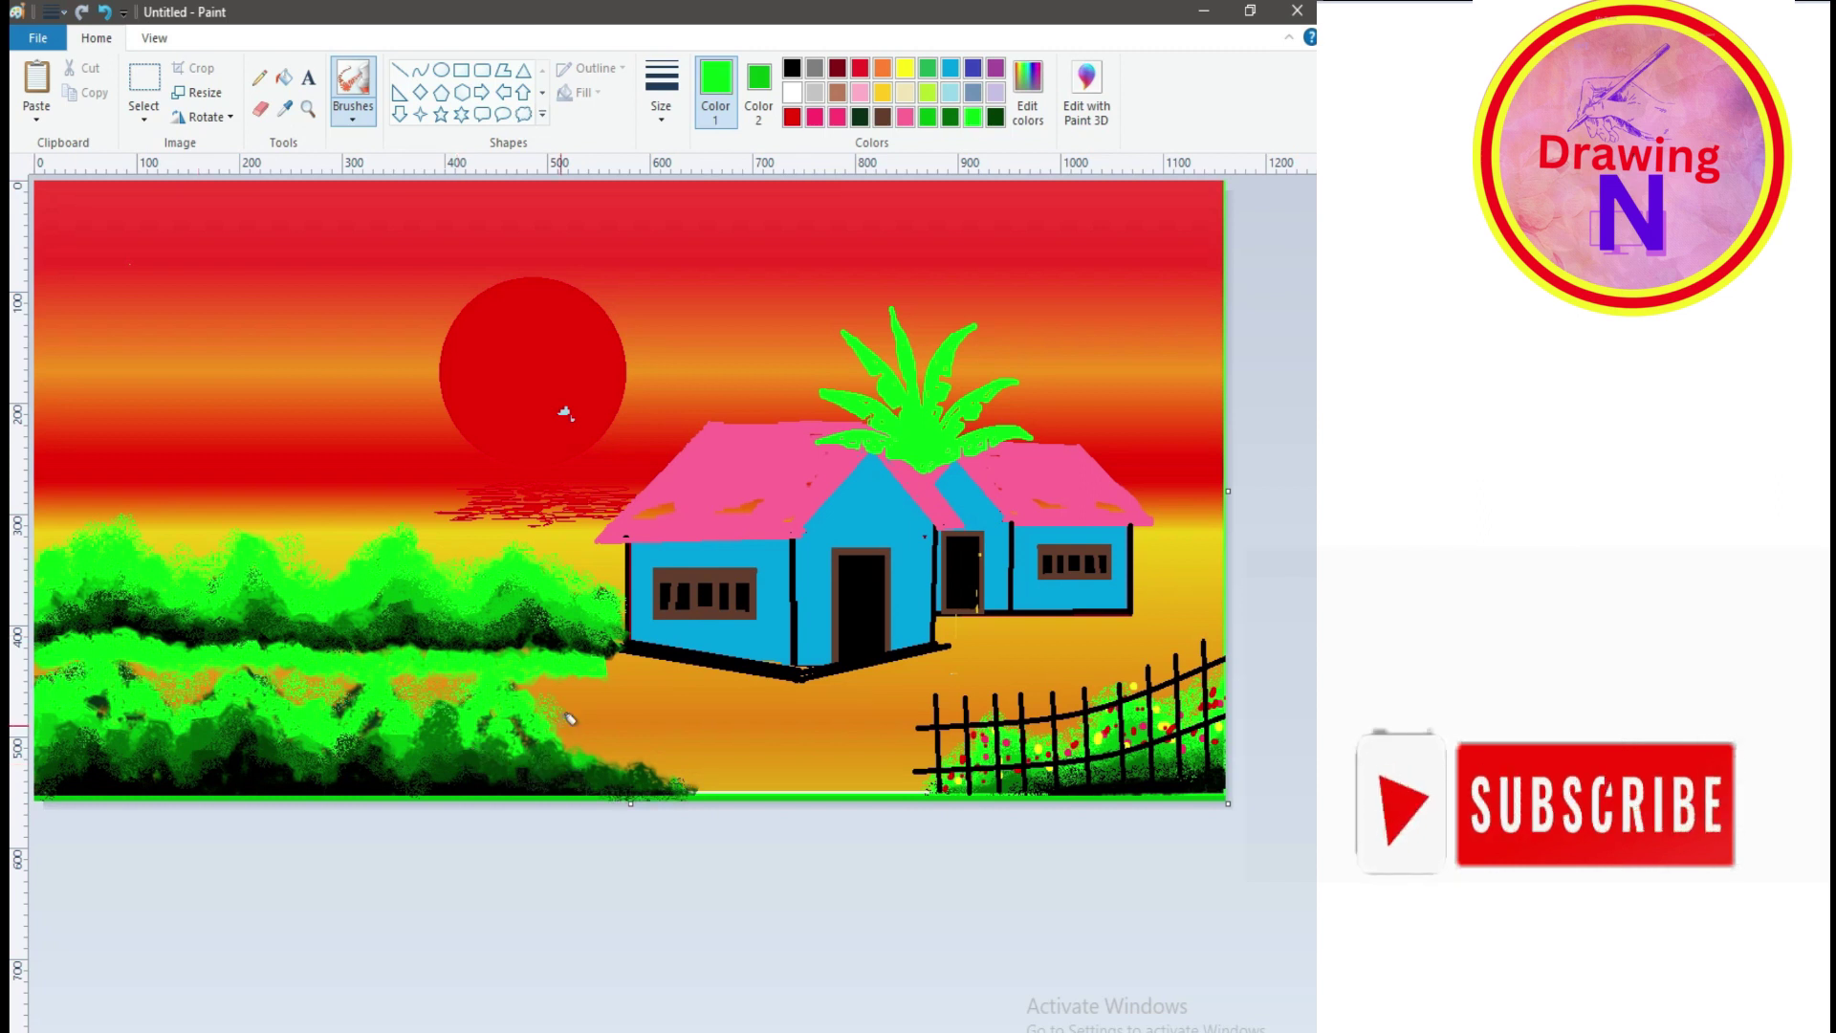
- Spray bright green speckles over the hedges to lighten the dark band
drag(612, 658, 627, 669)
drag(48, 635, 603, 655)
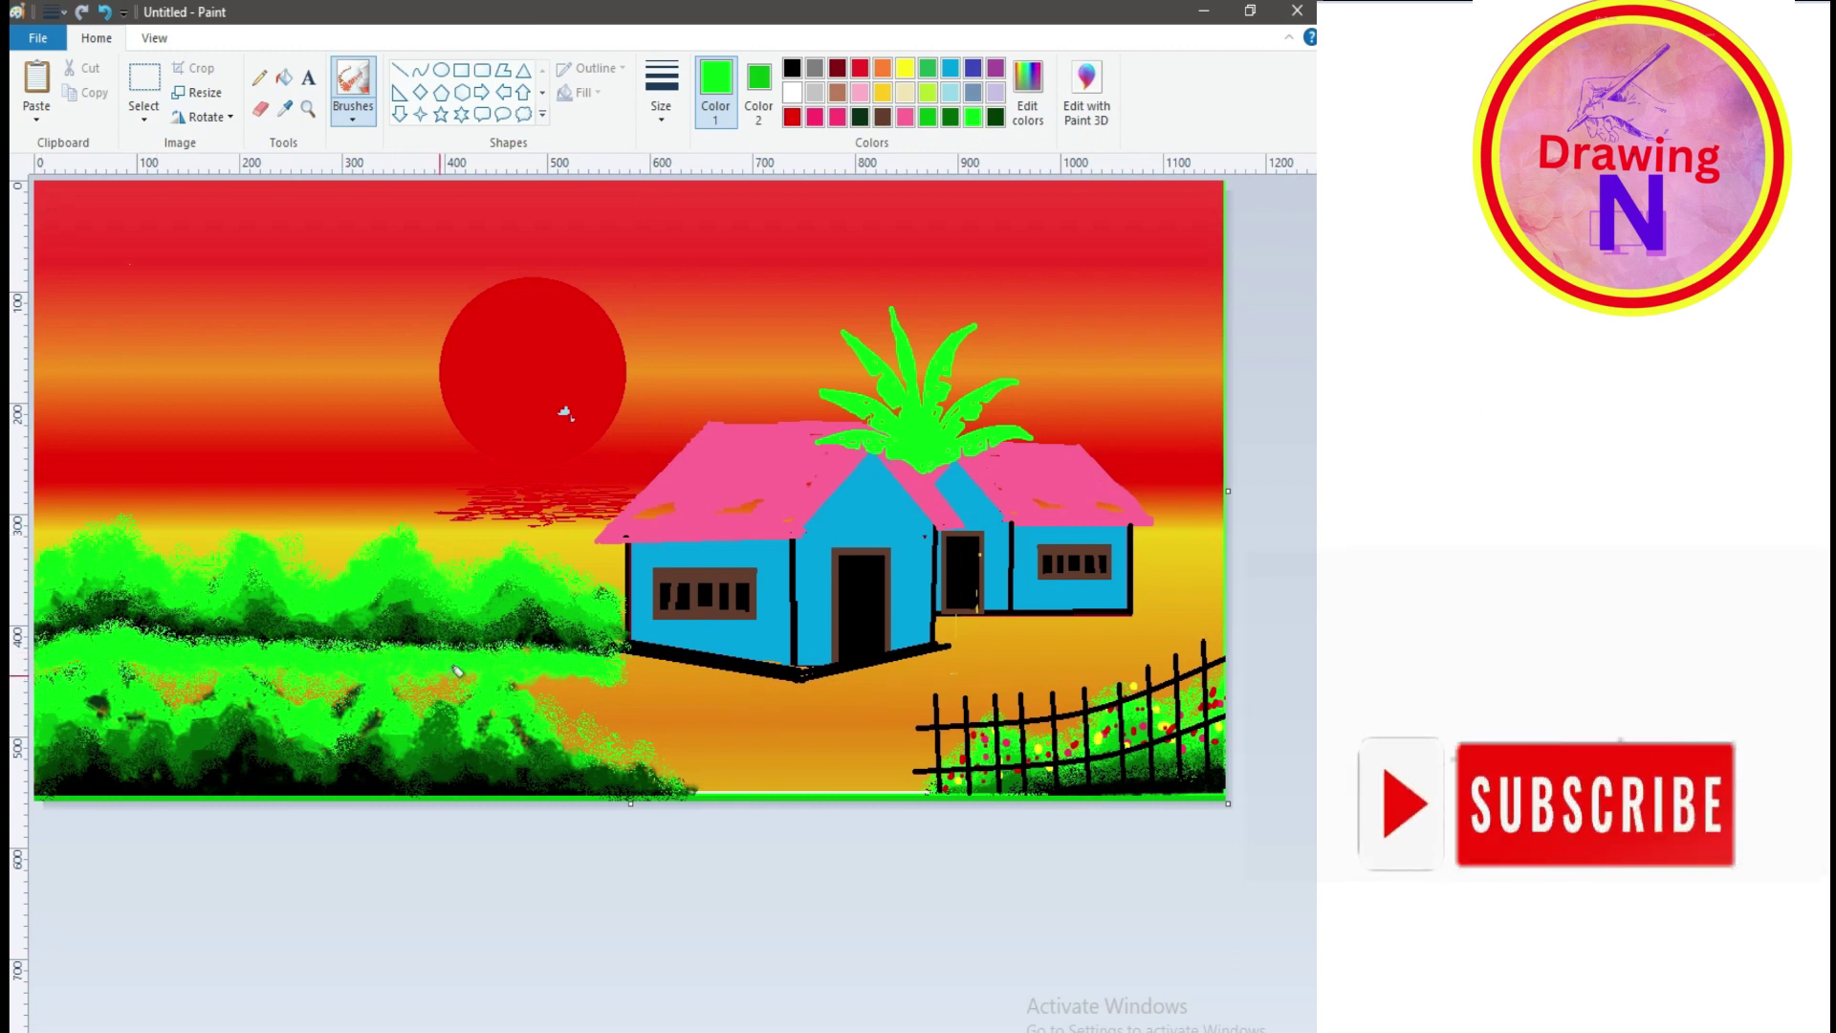
click(817, 119)
click(259, 77)
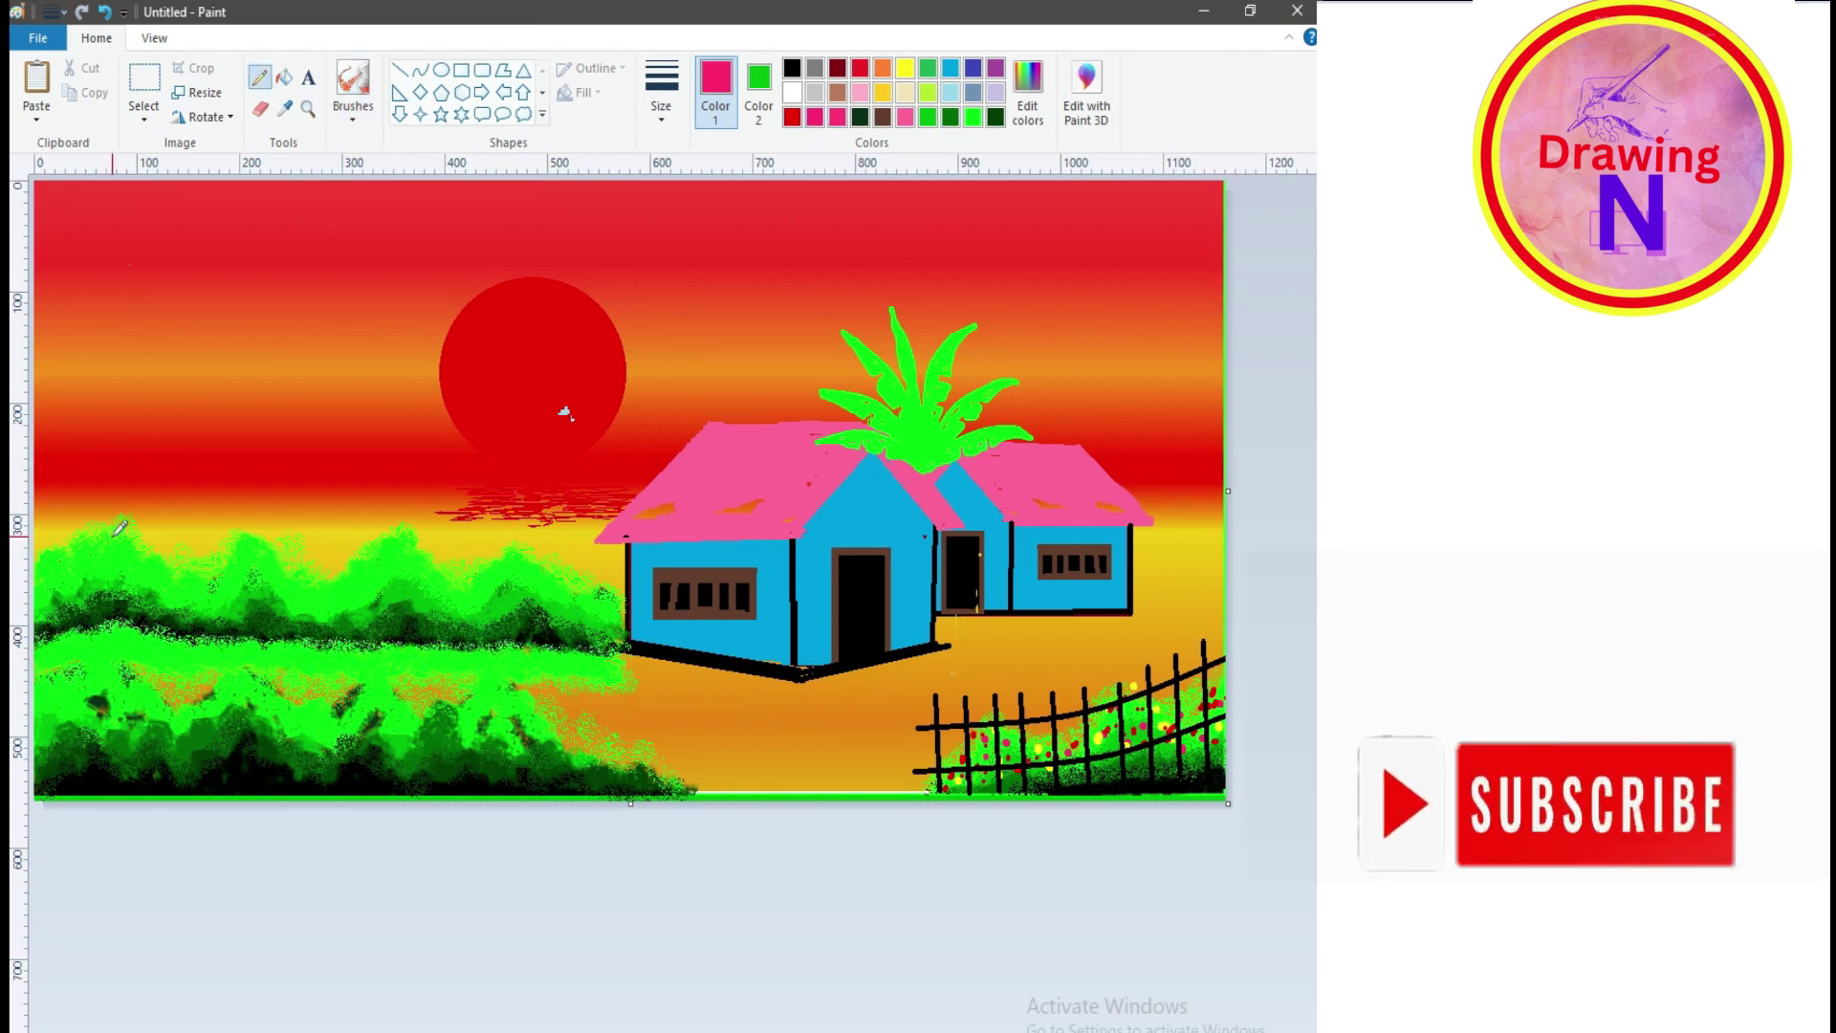
- With a small brush size, dab pink flower dots across the left hedges
click(353, 115)
click(356, 162)
click(661, 96)
click(708, 198)
click(661, 96)
click(676, 243)
click(276, 593)
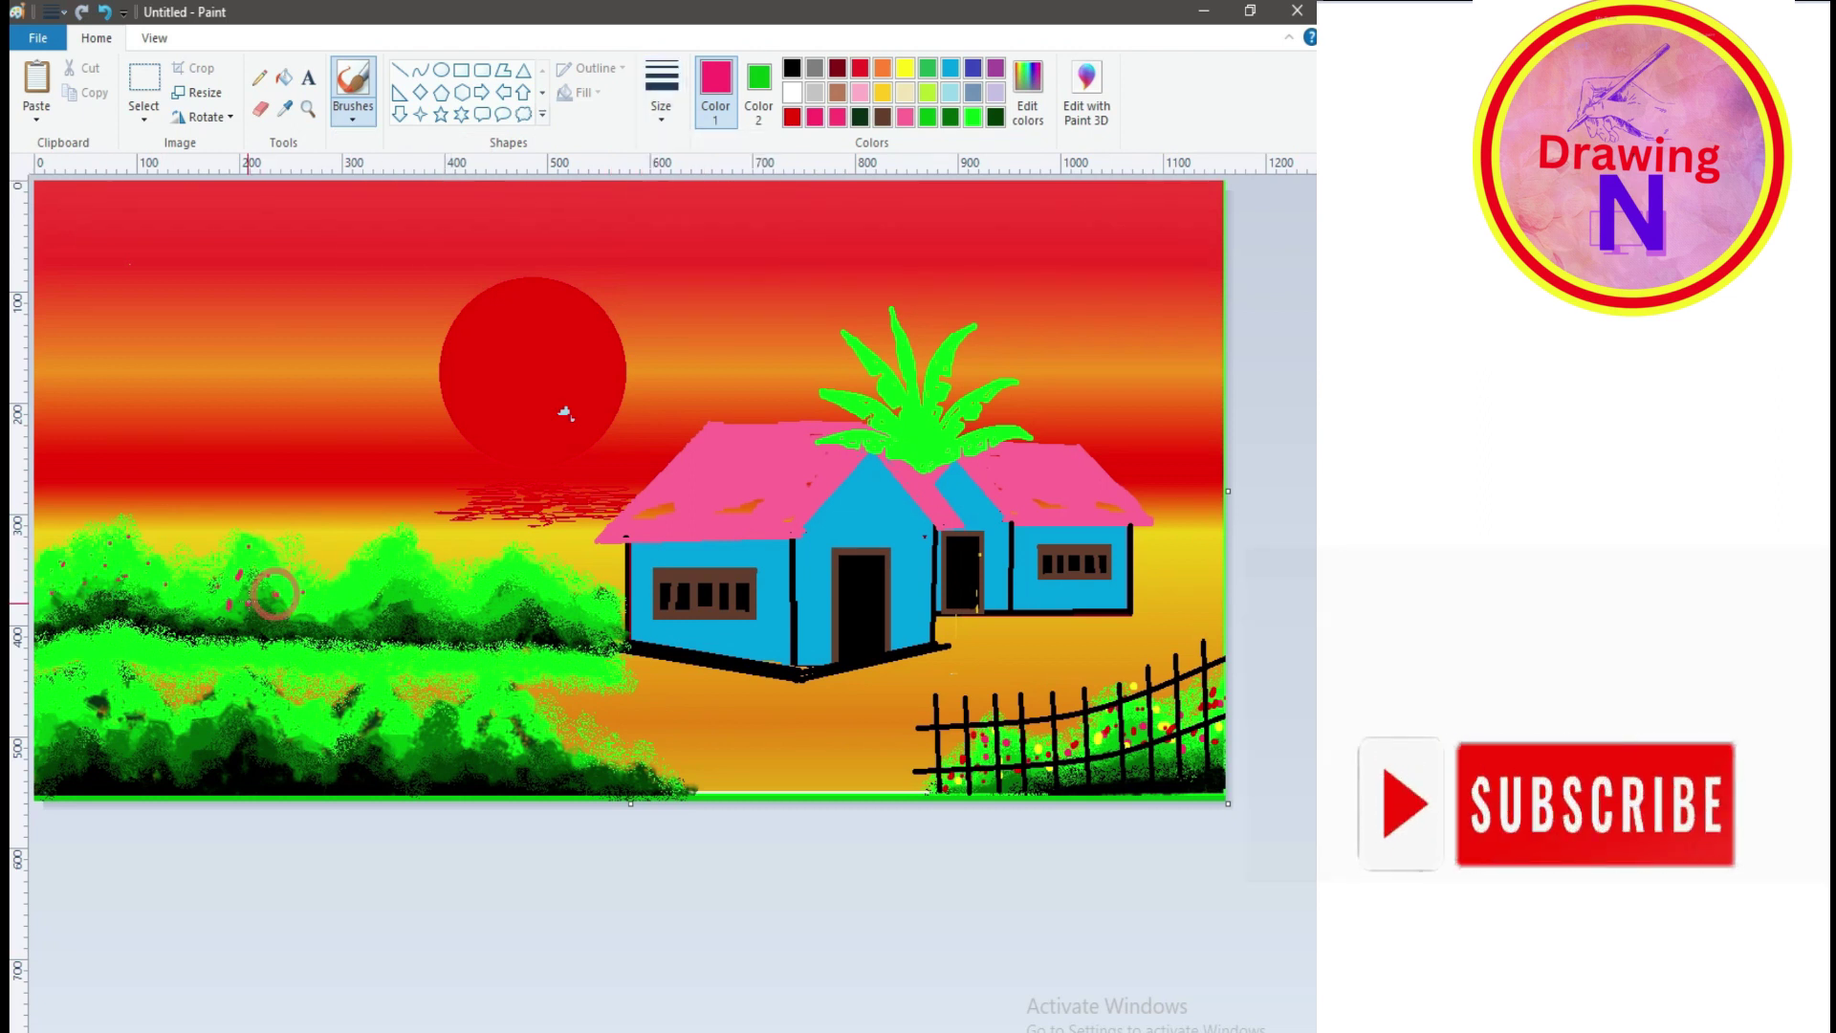
click(555, 567)
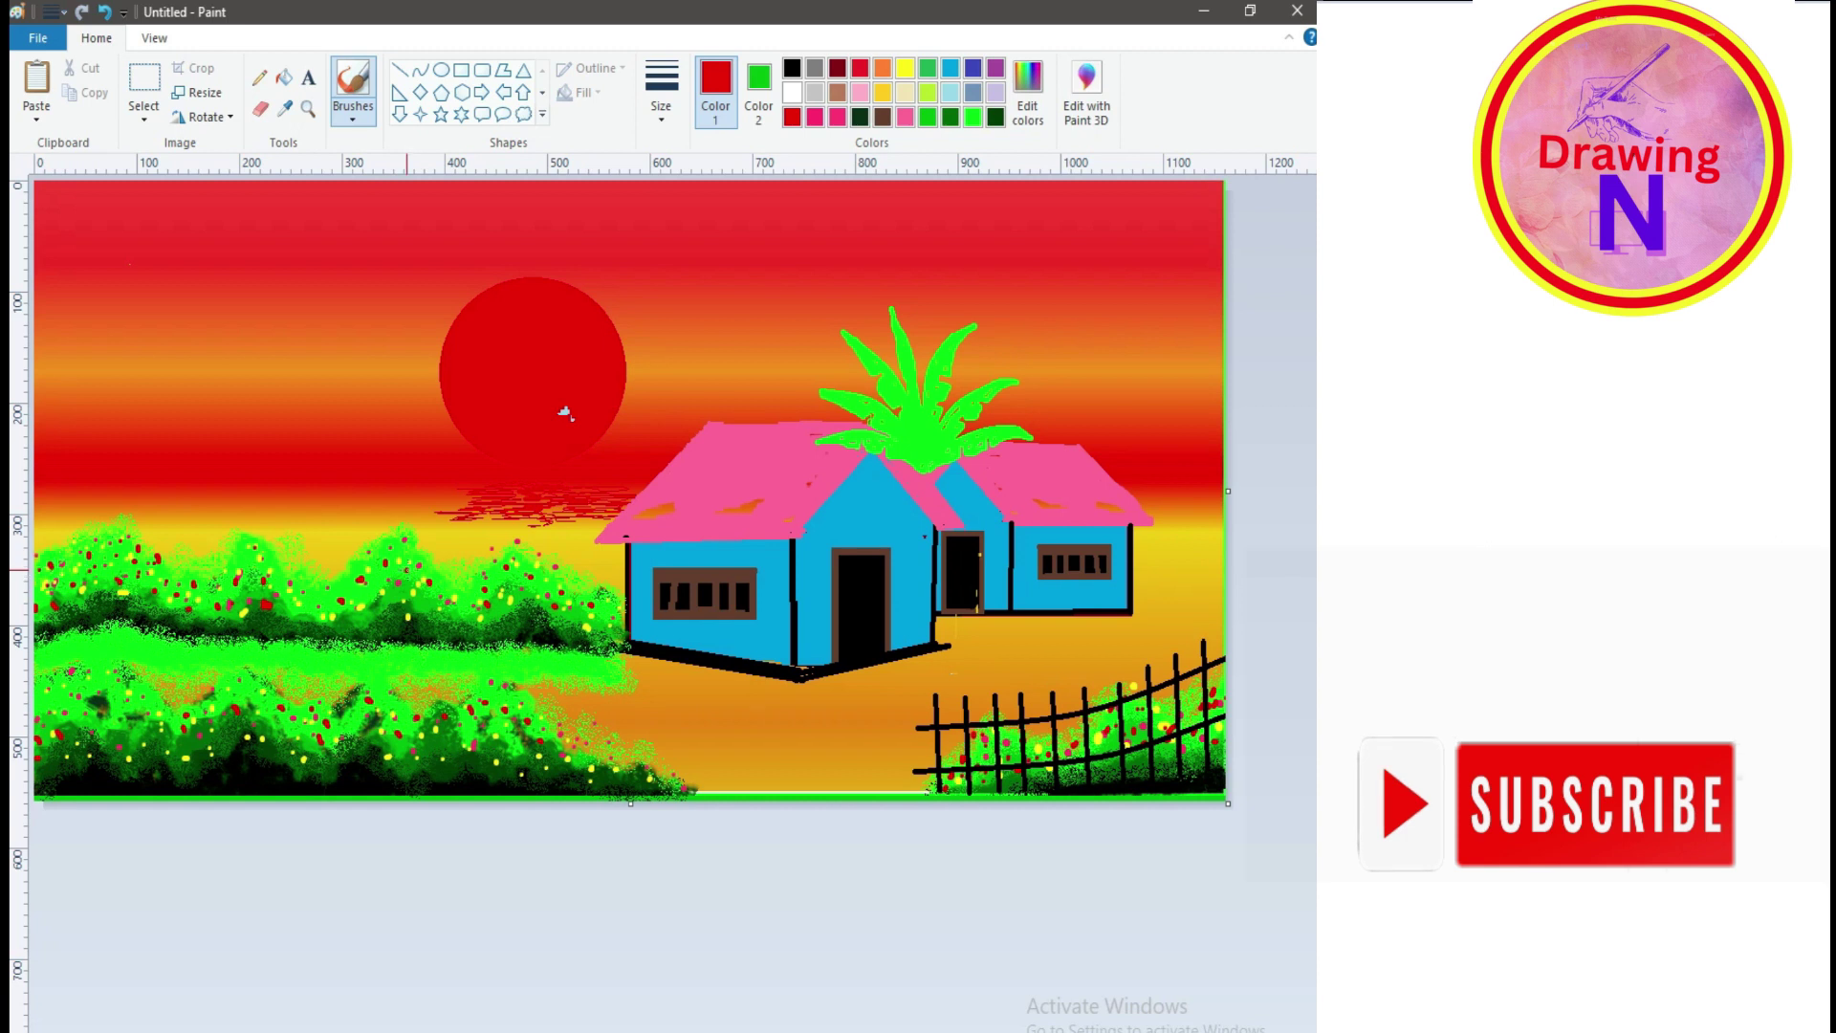
- Draw two gently curved black fence rails across the left hedges, redoing the first attempt
click(421, 70)
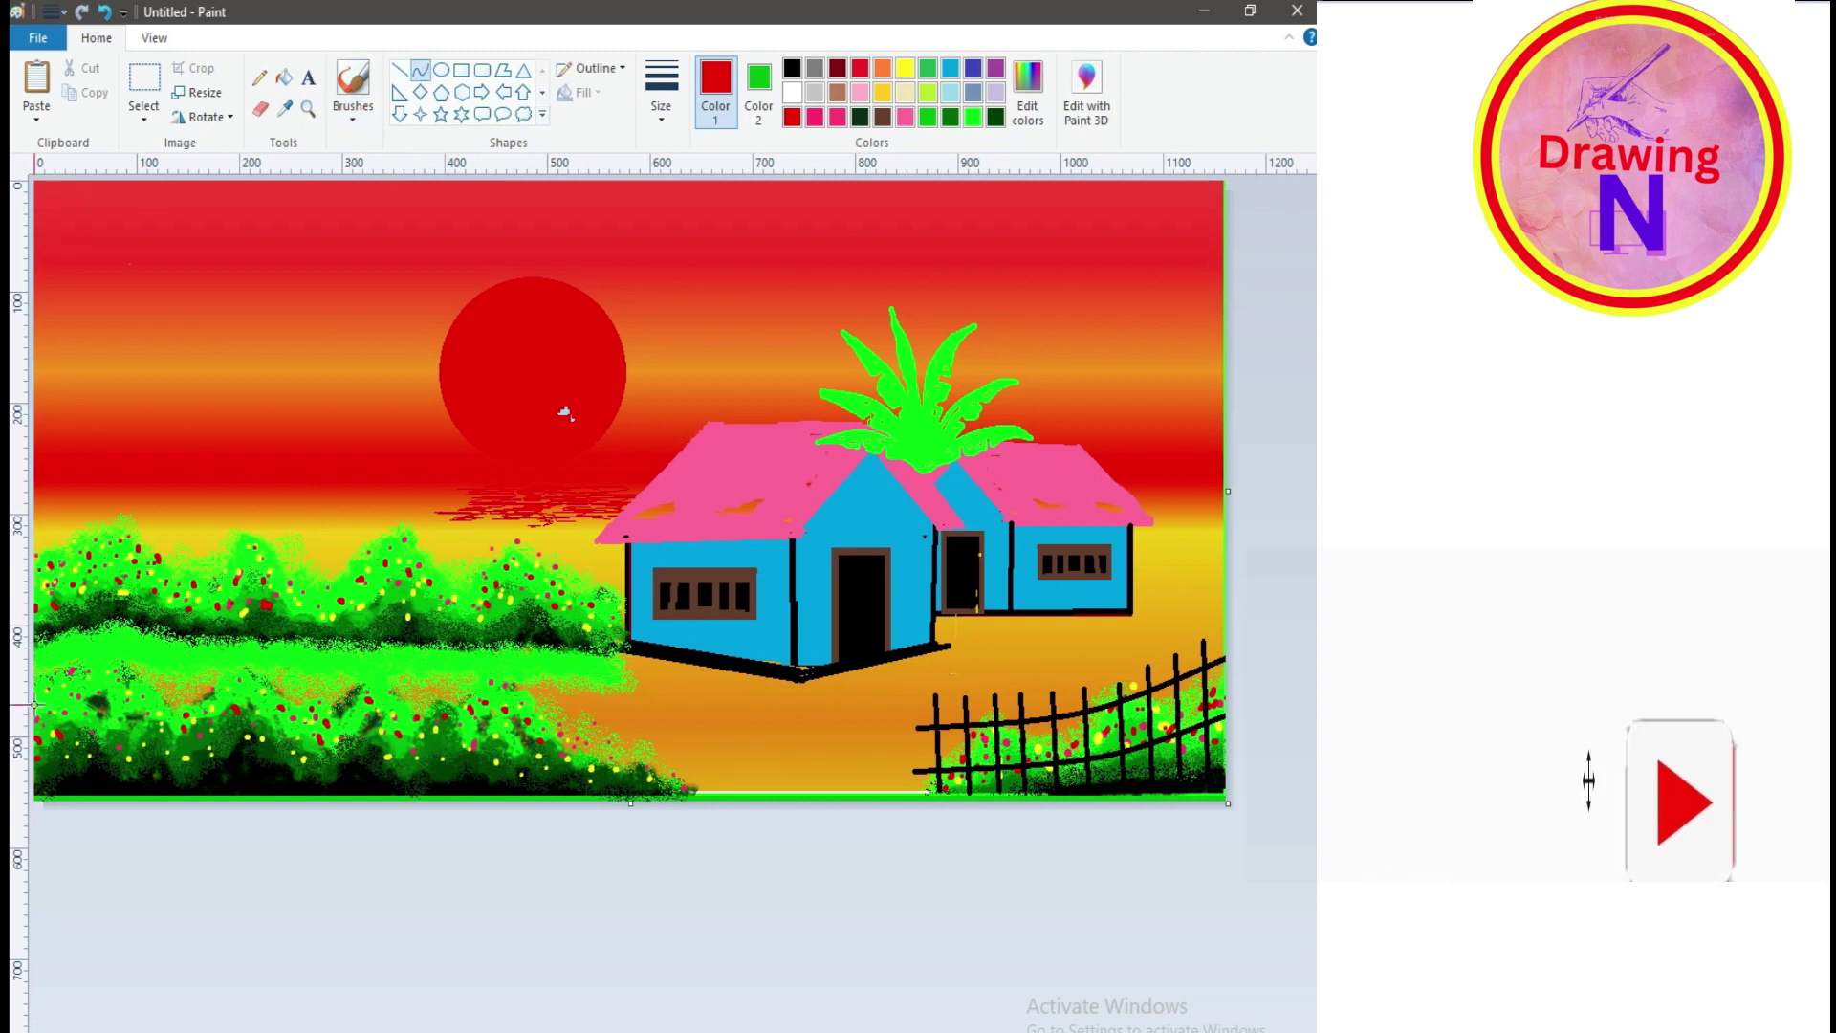
drag(35, 688, 652, 709)
click(791, 68)
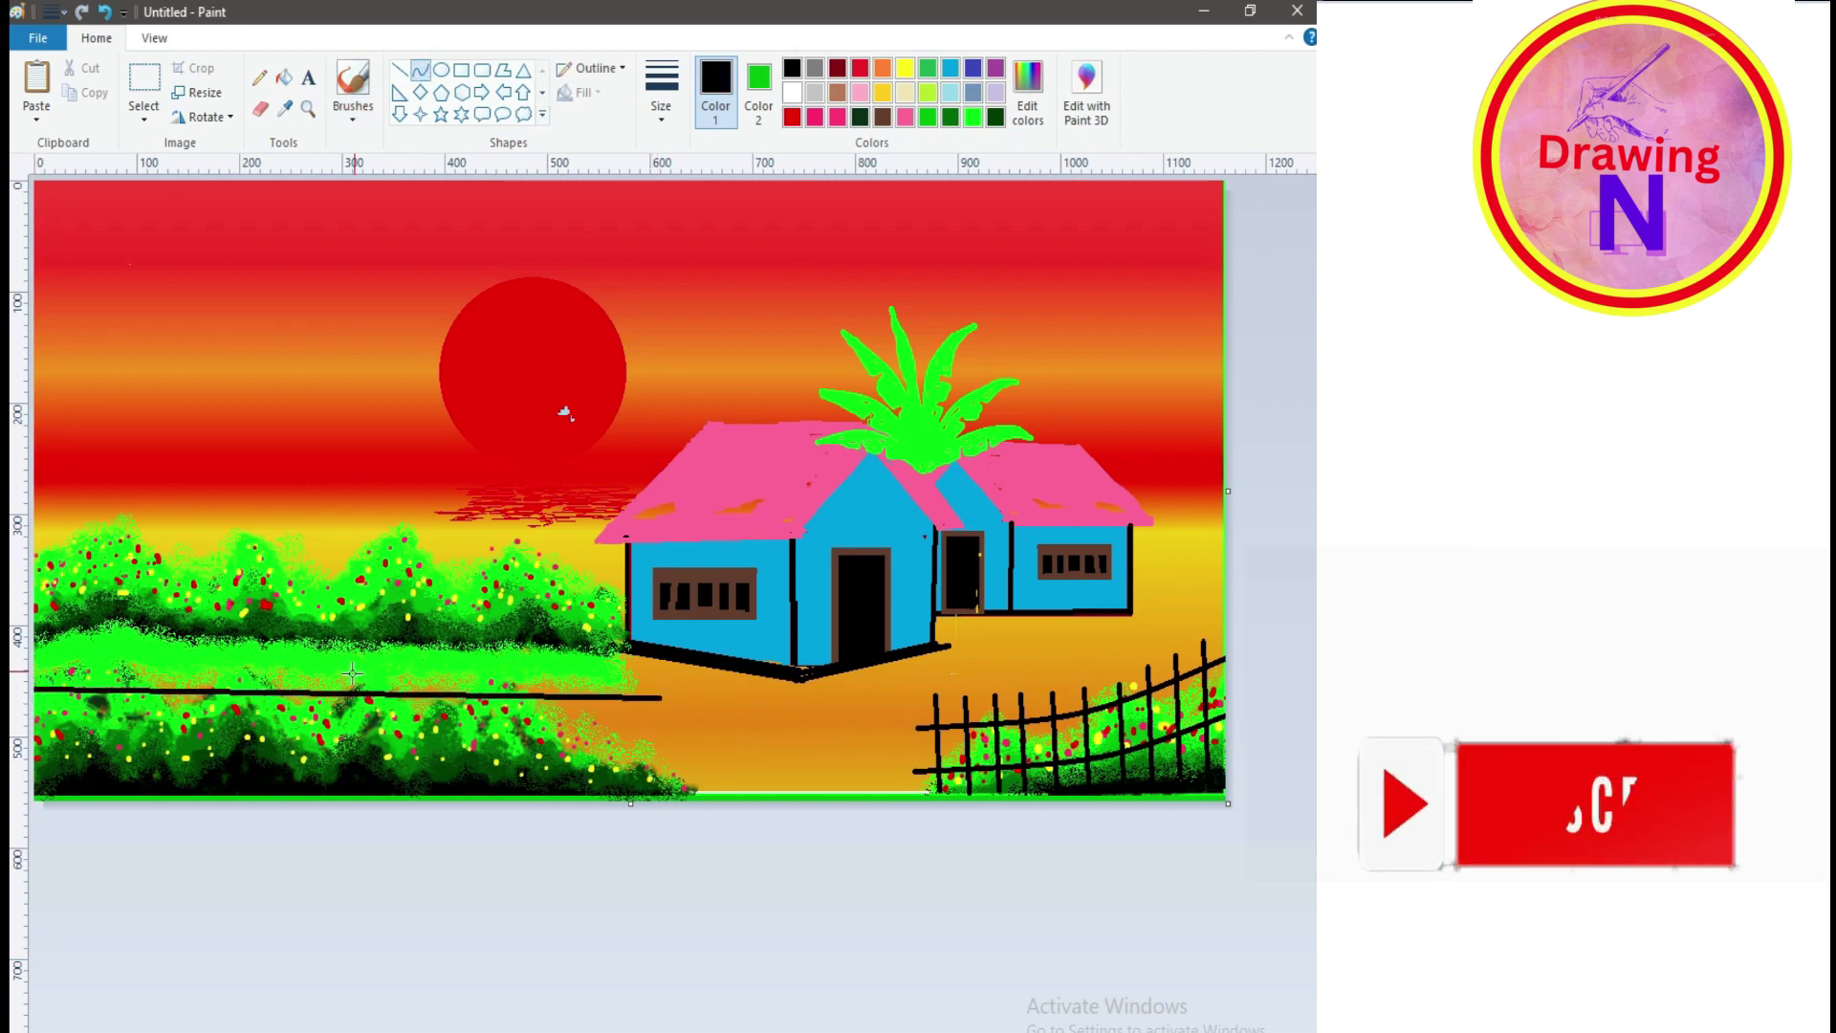
drag(325, 698, 327, 744)
click(327, 744)
drag(35, 756, 685, 765)
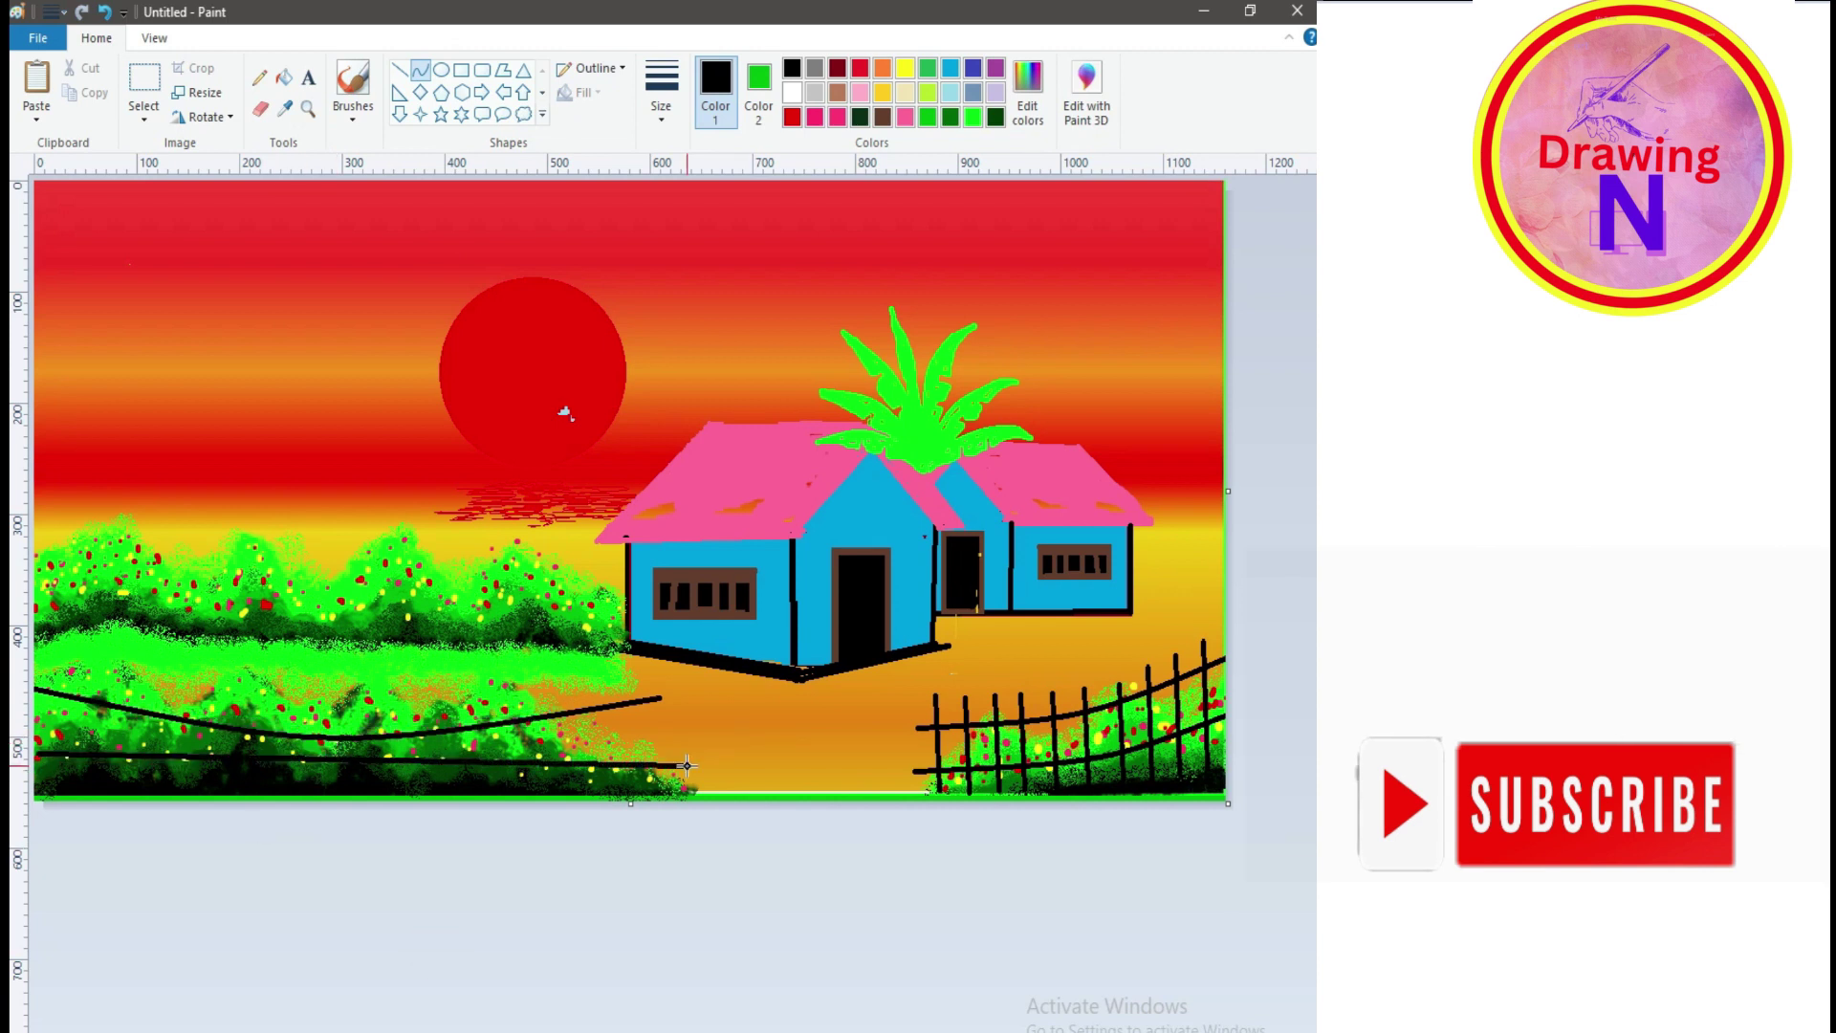
key(ctrl+z)
key(ctrl+z)
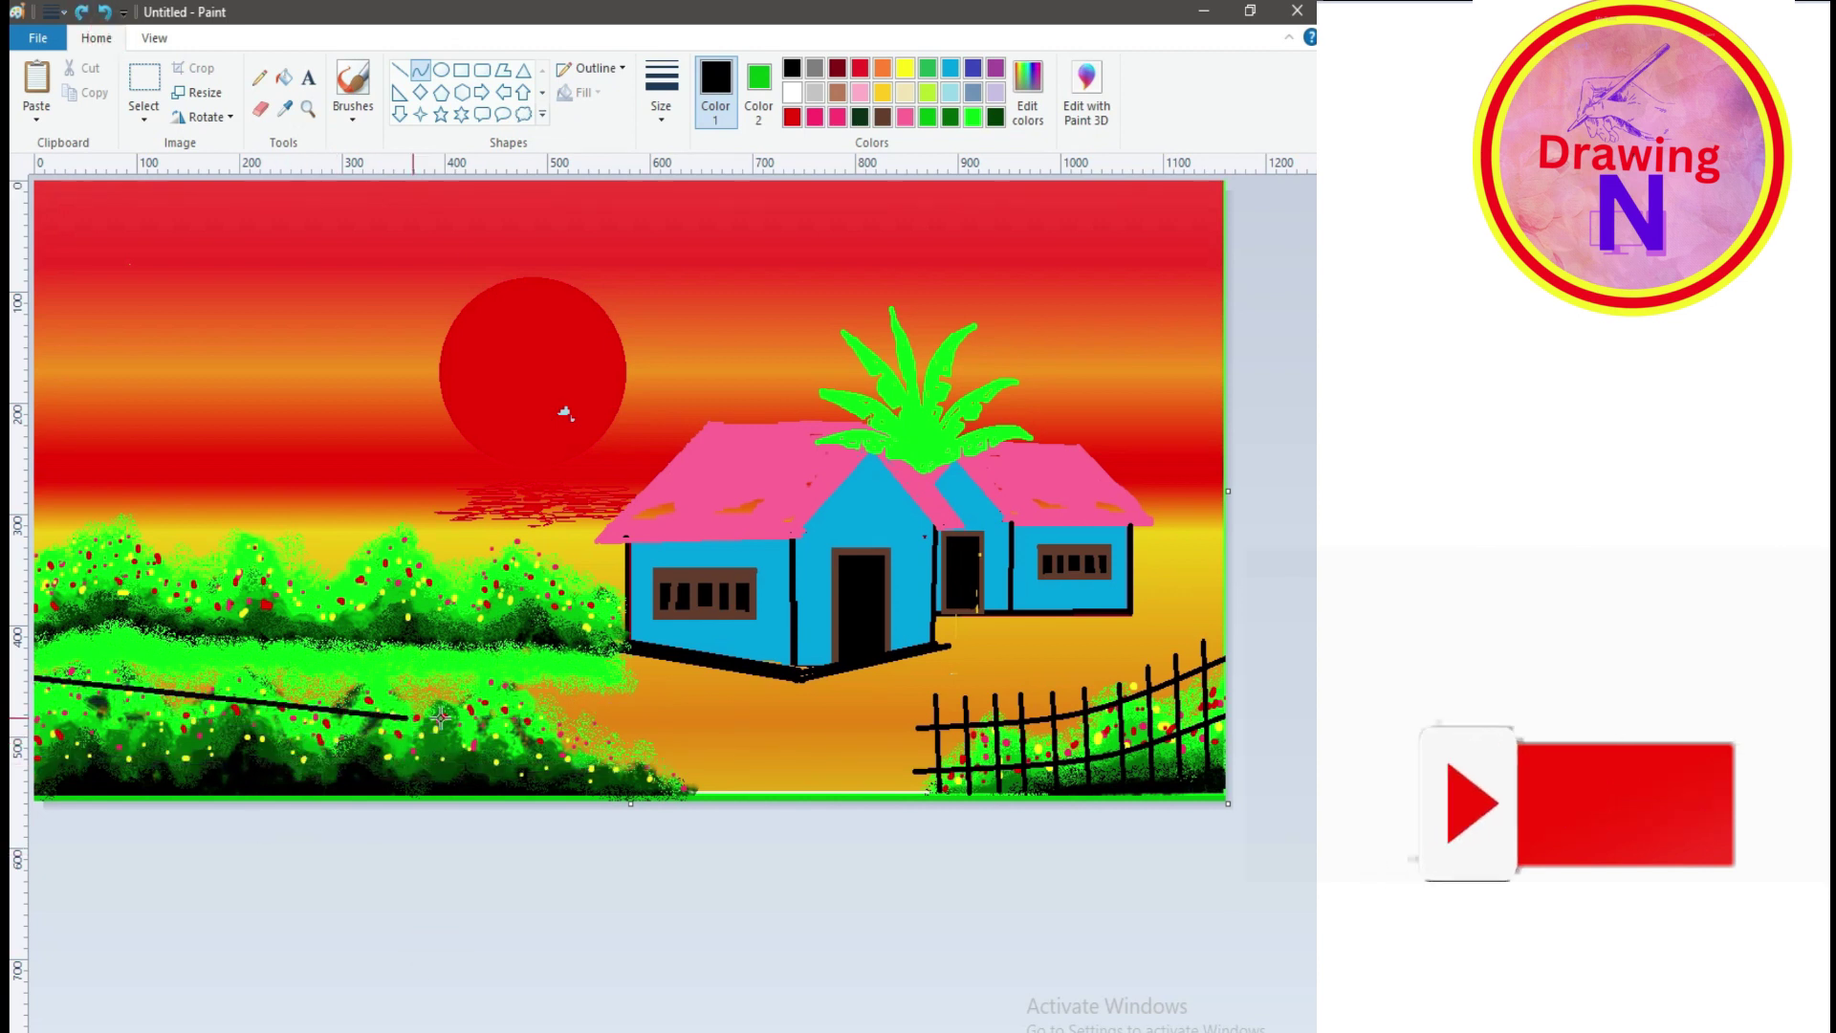
drag(34, 677, 646, 700)
drag(301, 685, 38, 722)
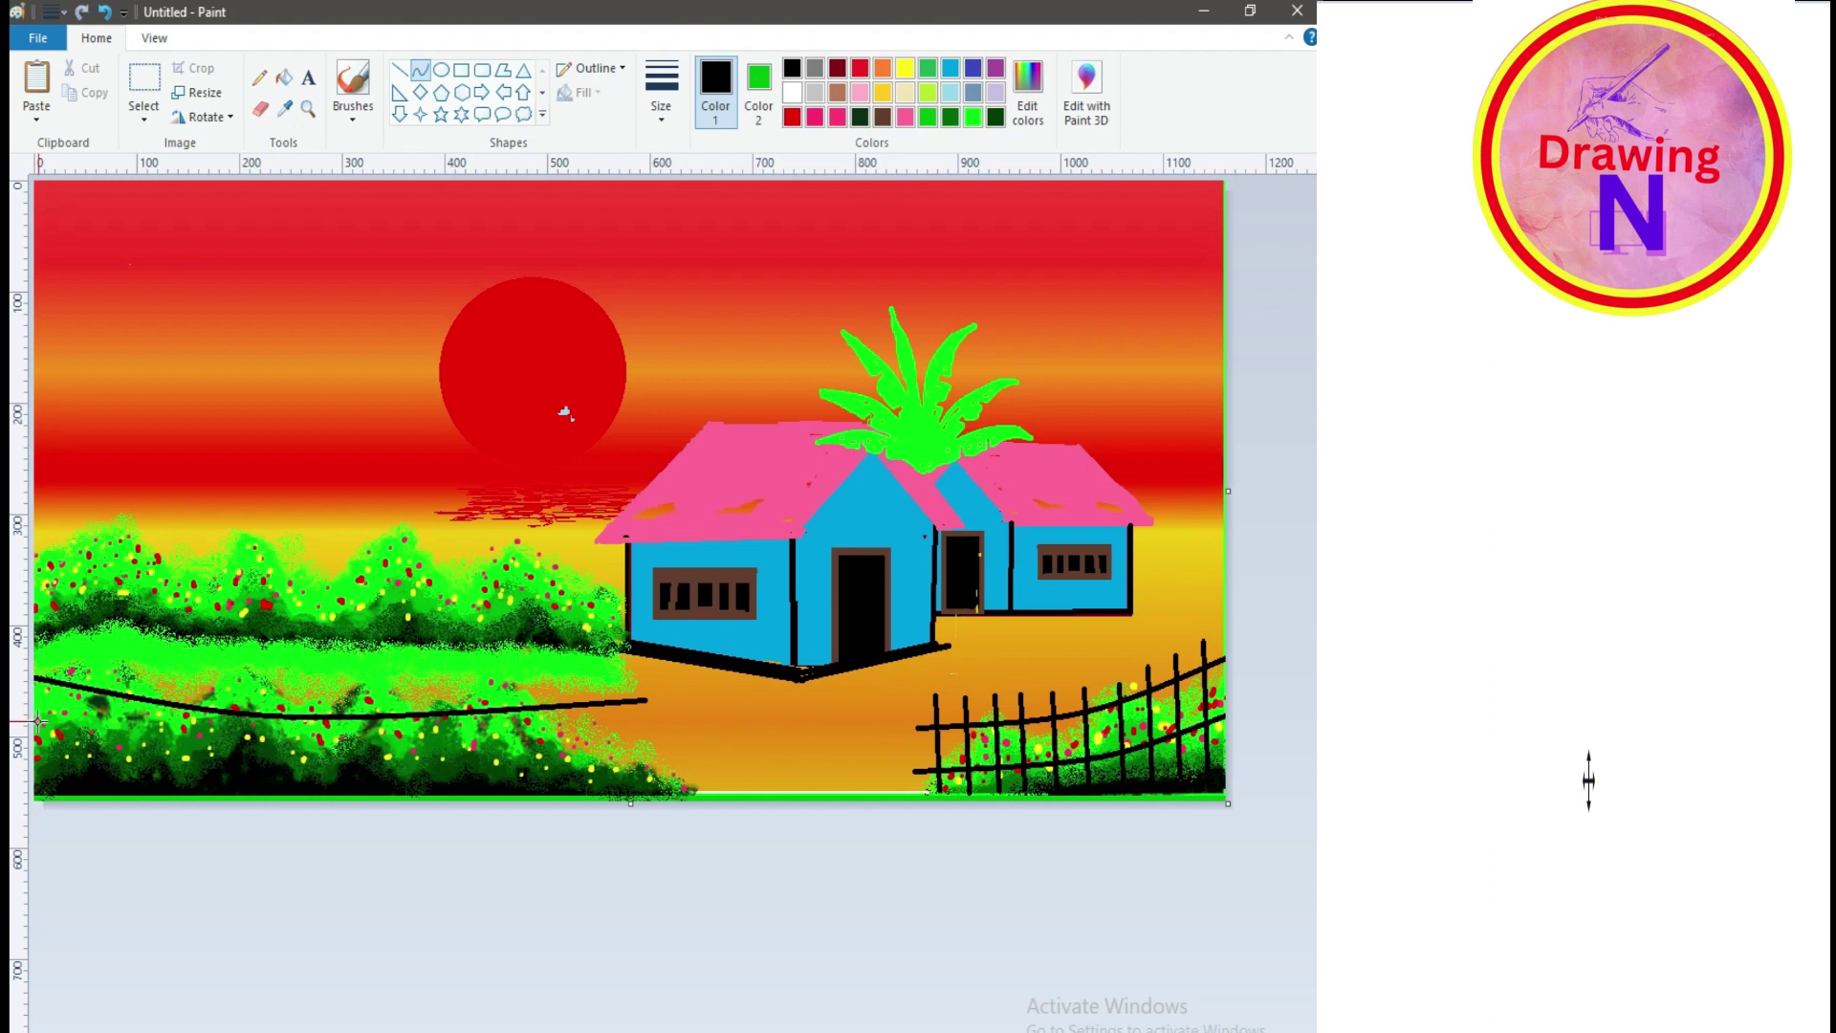
mouse_move(654, 740)
mouse_down()
mouse_move(334, 762)
mouse_move(34, 722)
mouse_up()
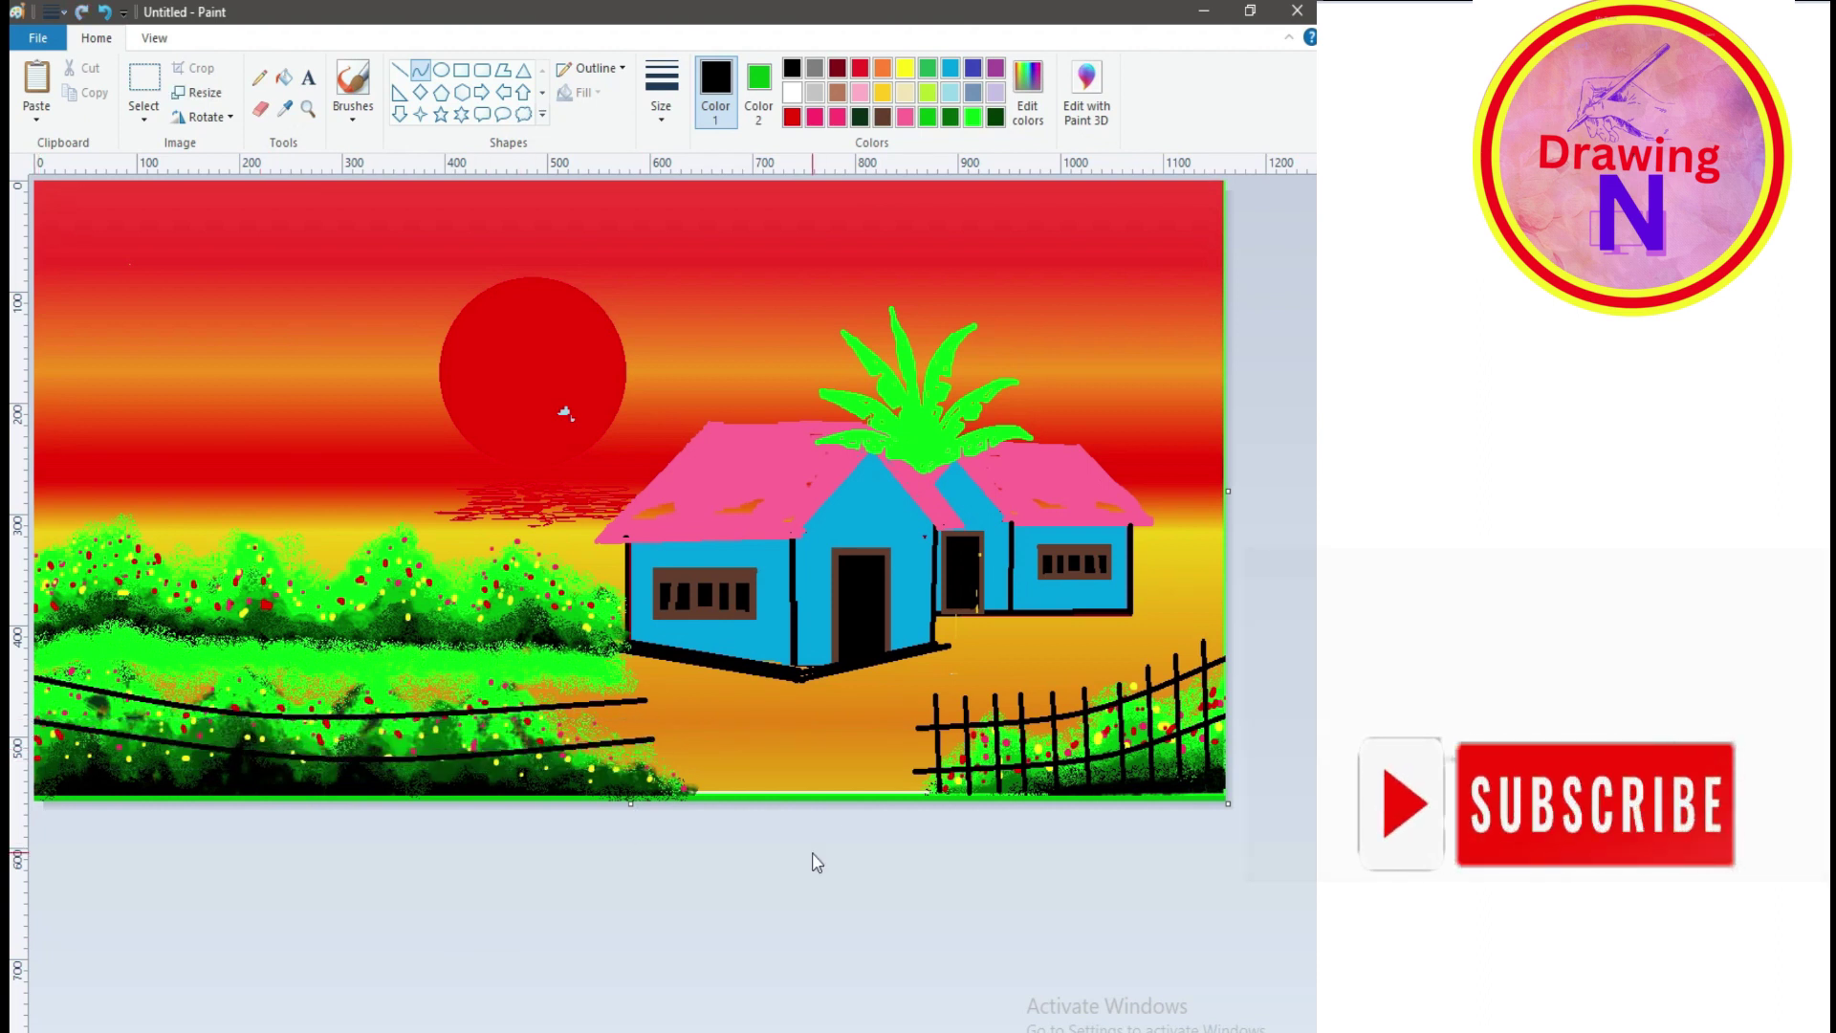
- Extend the canvas downward with a white strip and draw a vertical black fence post there
drag(638, 804, 629, 956)
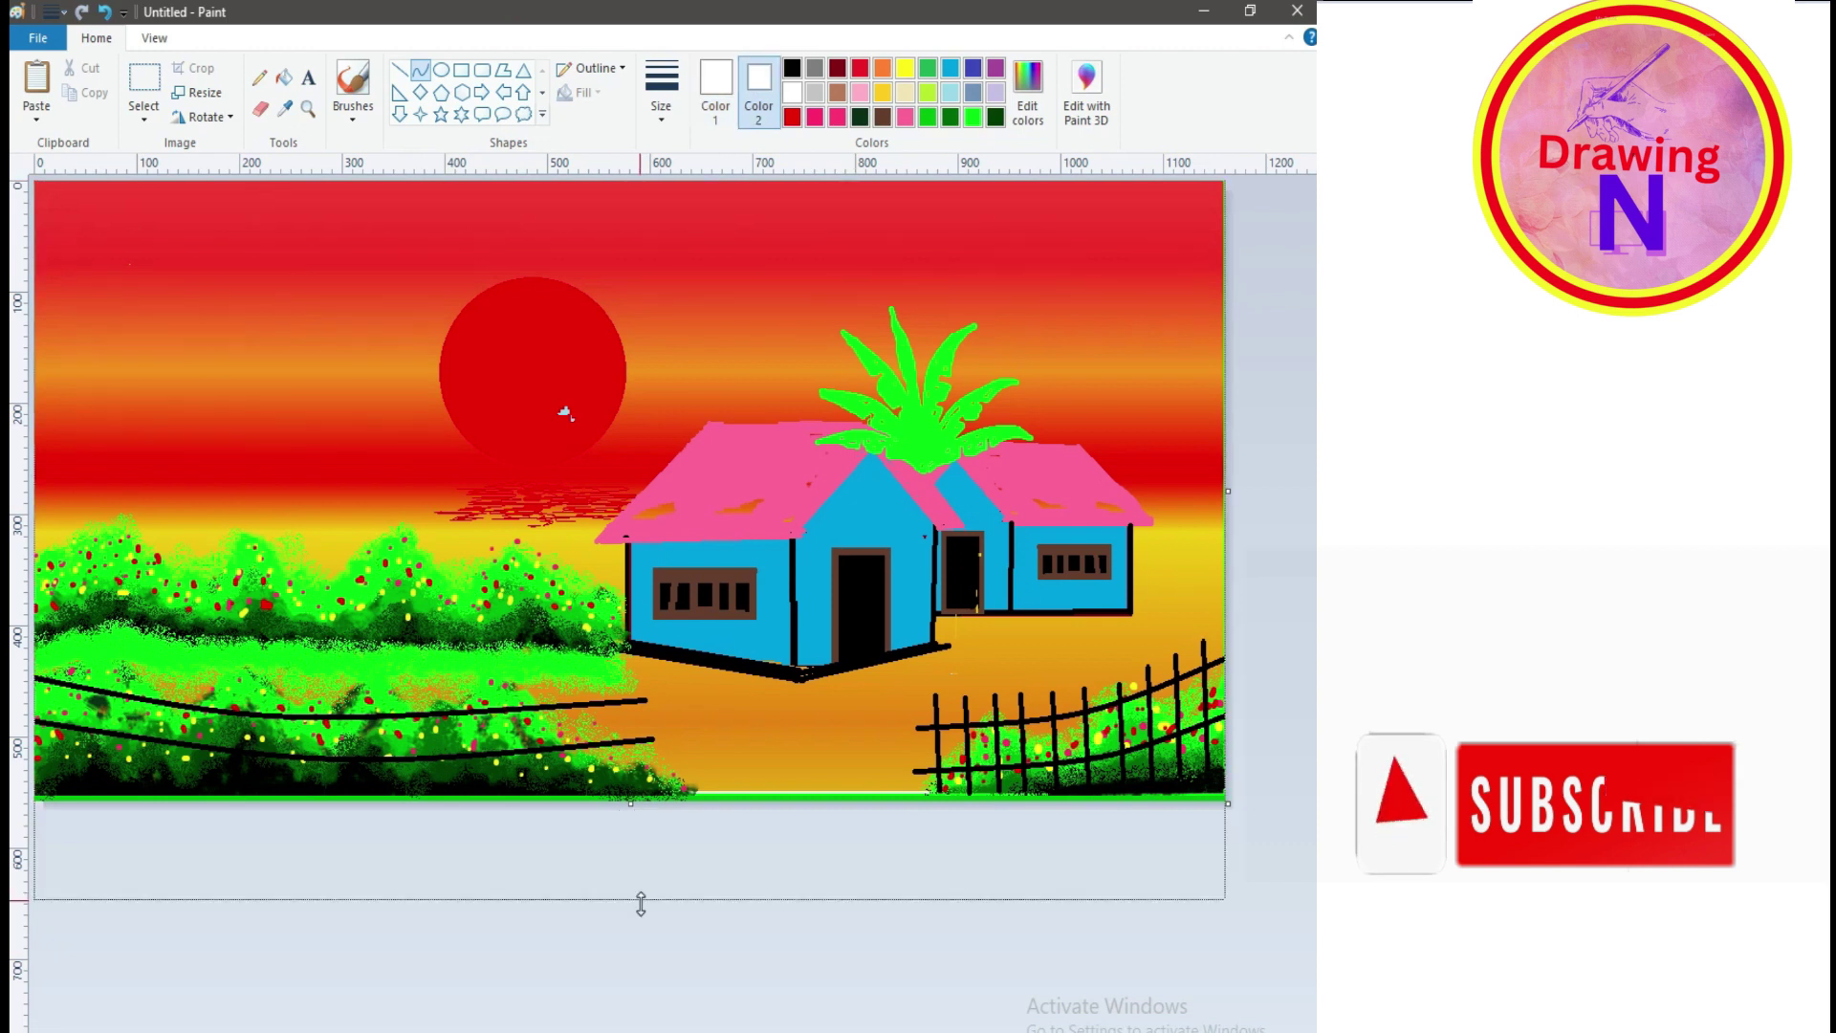
click(792, 68)
click(716, 86)
click(792, 68)
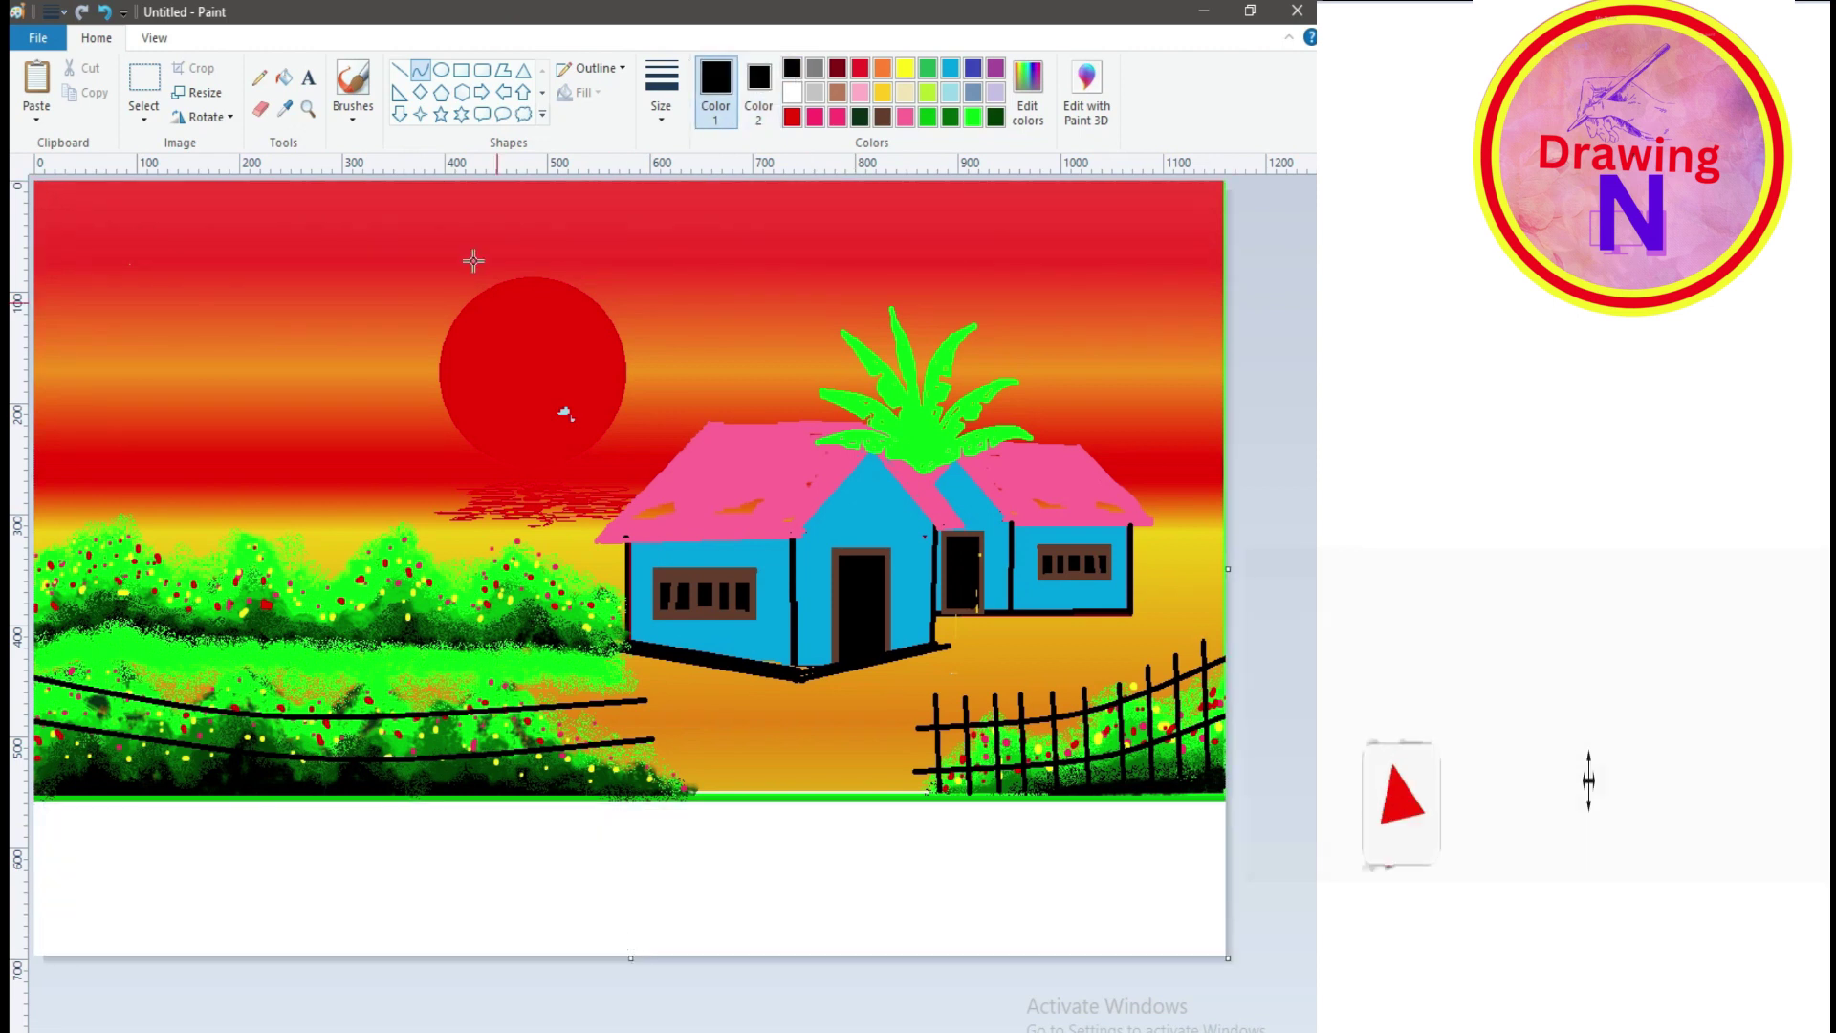
click(400, 70)
drag(542, 840, 543, 935)
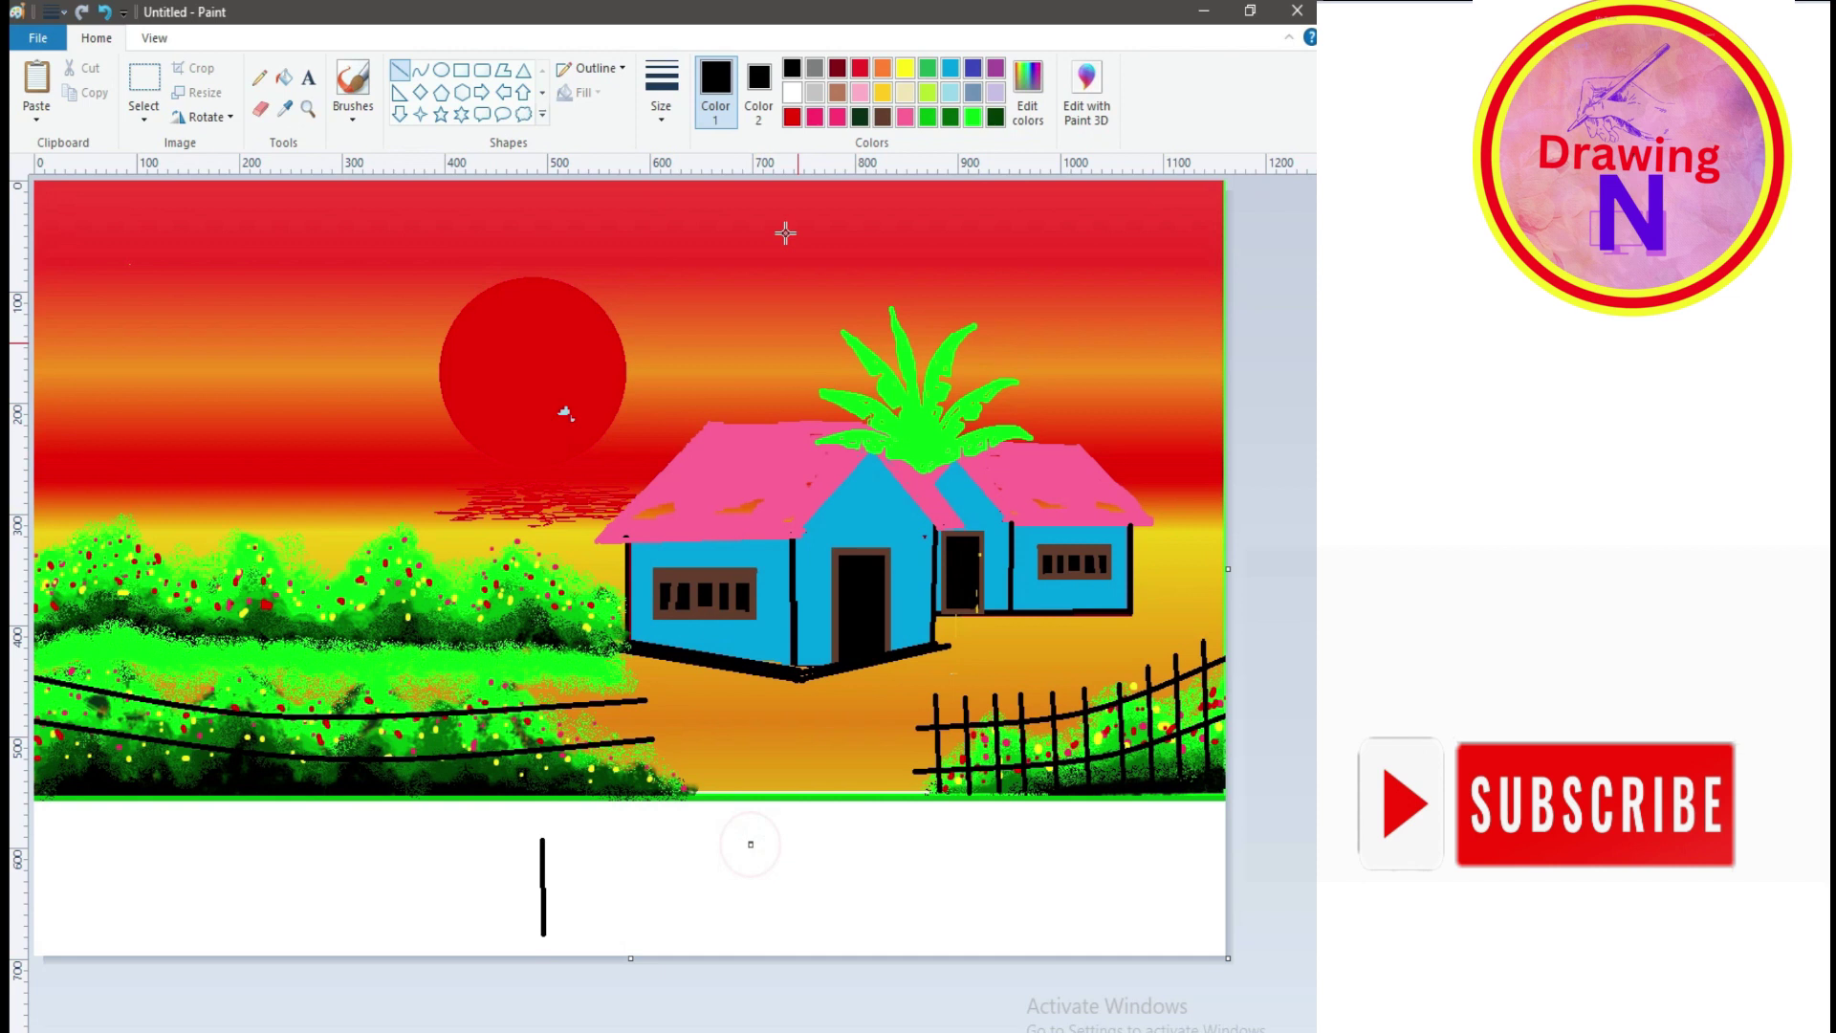
- Set the secondary colour to white, then select, copy and paste the fence post
click(792, 92)
click(759, 81)
click(145, 105)
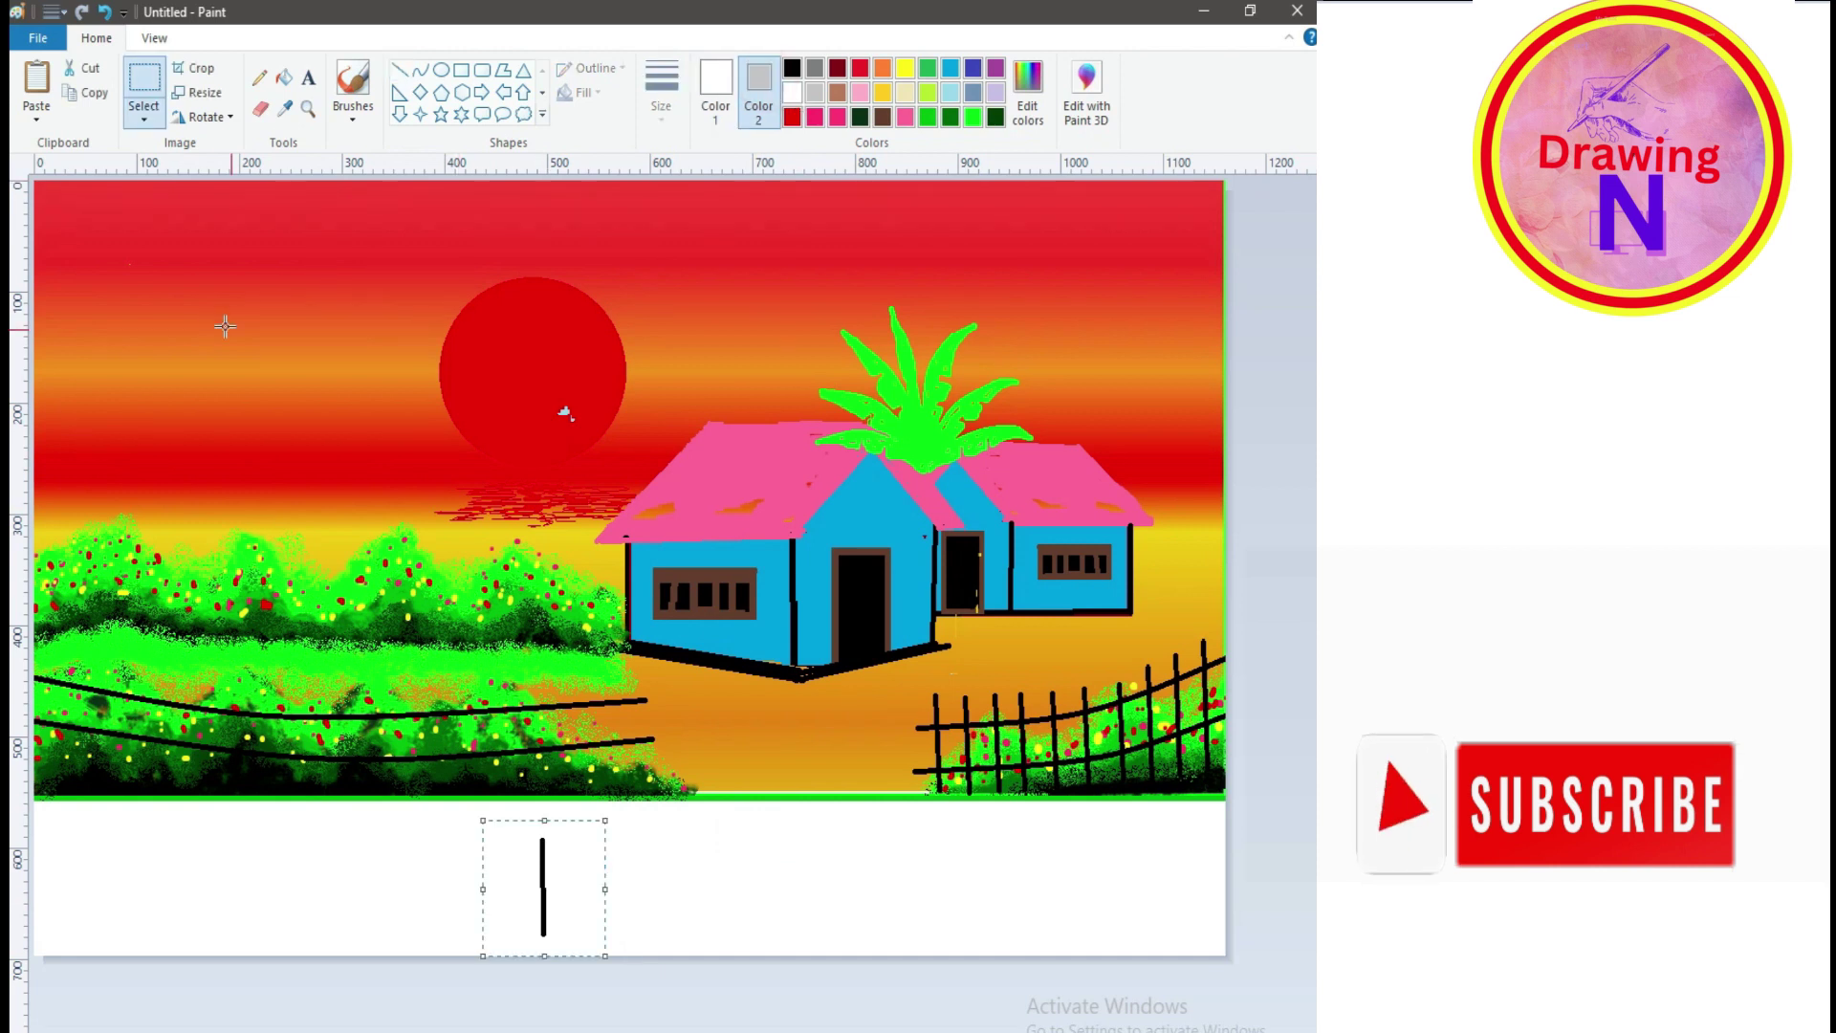
key(ctrl+c)
key(ctrl+v)
- Make pasted selections transparent and arrange the first post copies beside the original post
click(144, 120)
click(191, 316)
drag(91, 249, 352, 889)
click(143, 119)
drag(500, 819, 606, 902)
right_click(148, 299)
click(192, 354)
click(143, 119)
click(192, 319)
drag(96, 261, 468, 877)
right_click(469, 877)
click(514, 658)
key(ctrl+v)
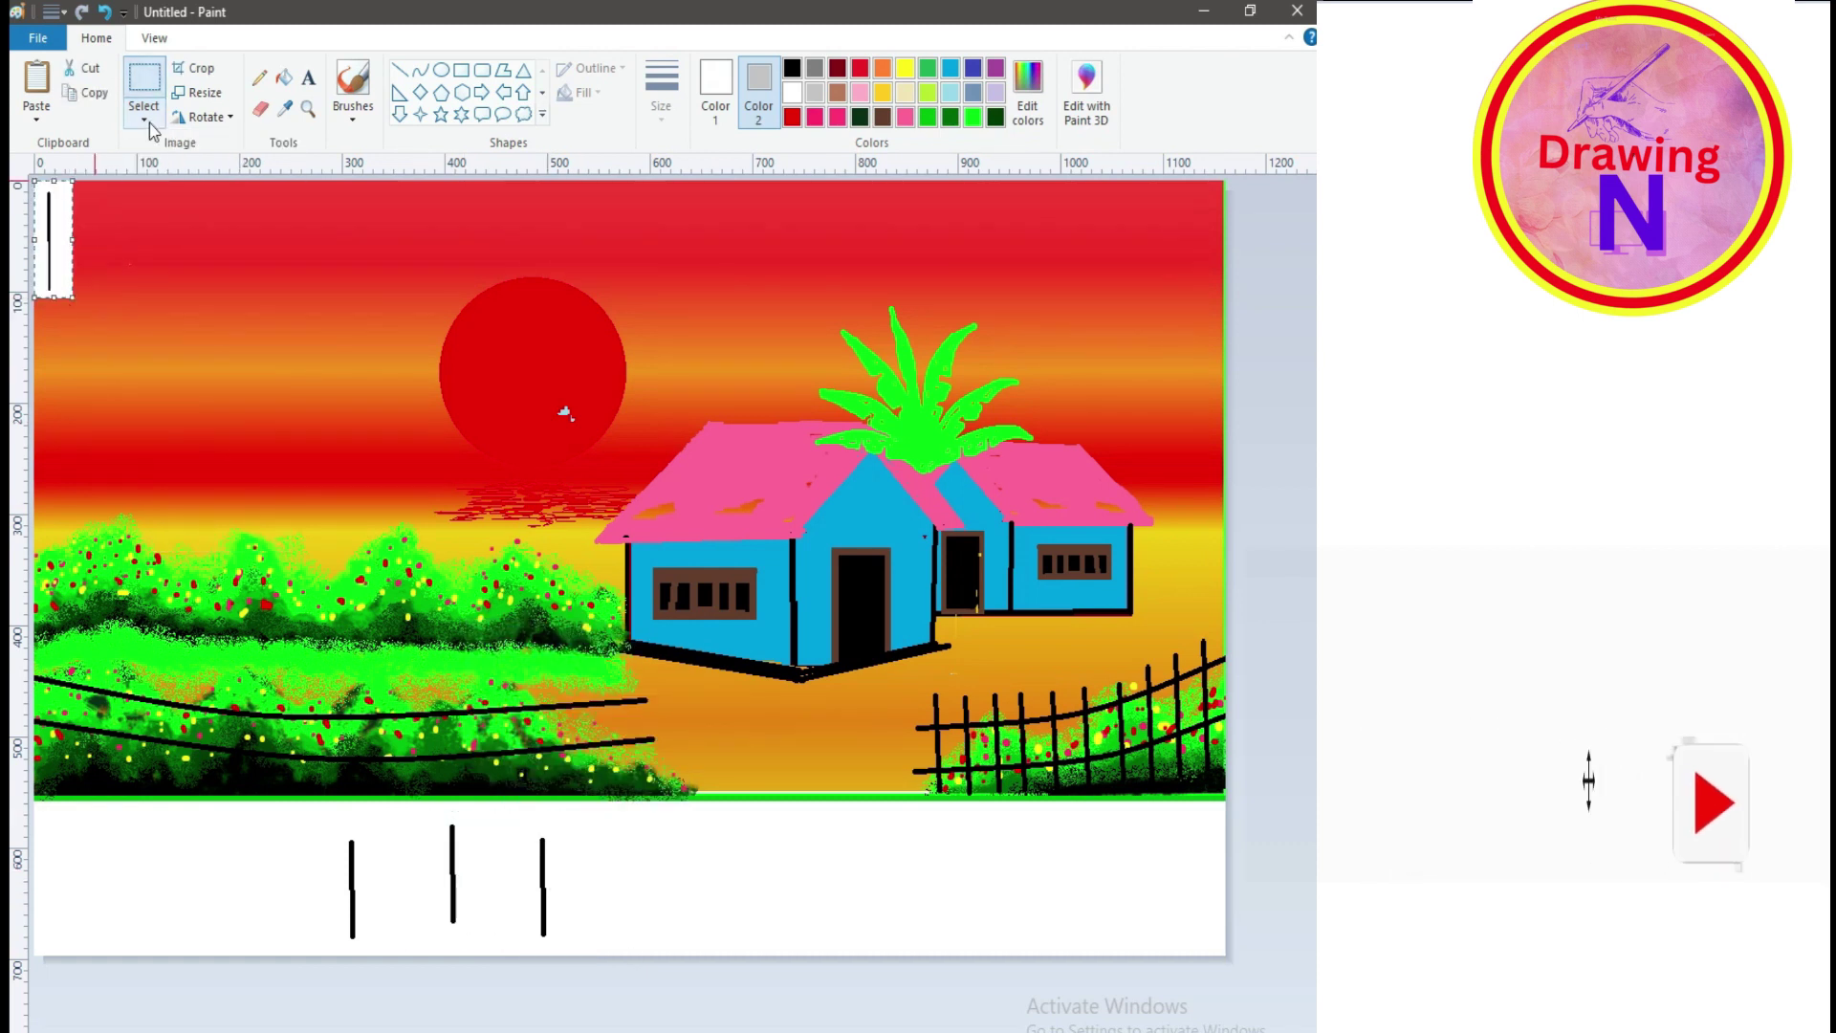
key(Delete)
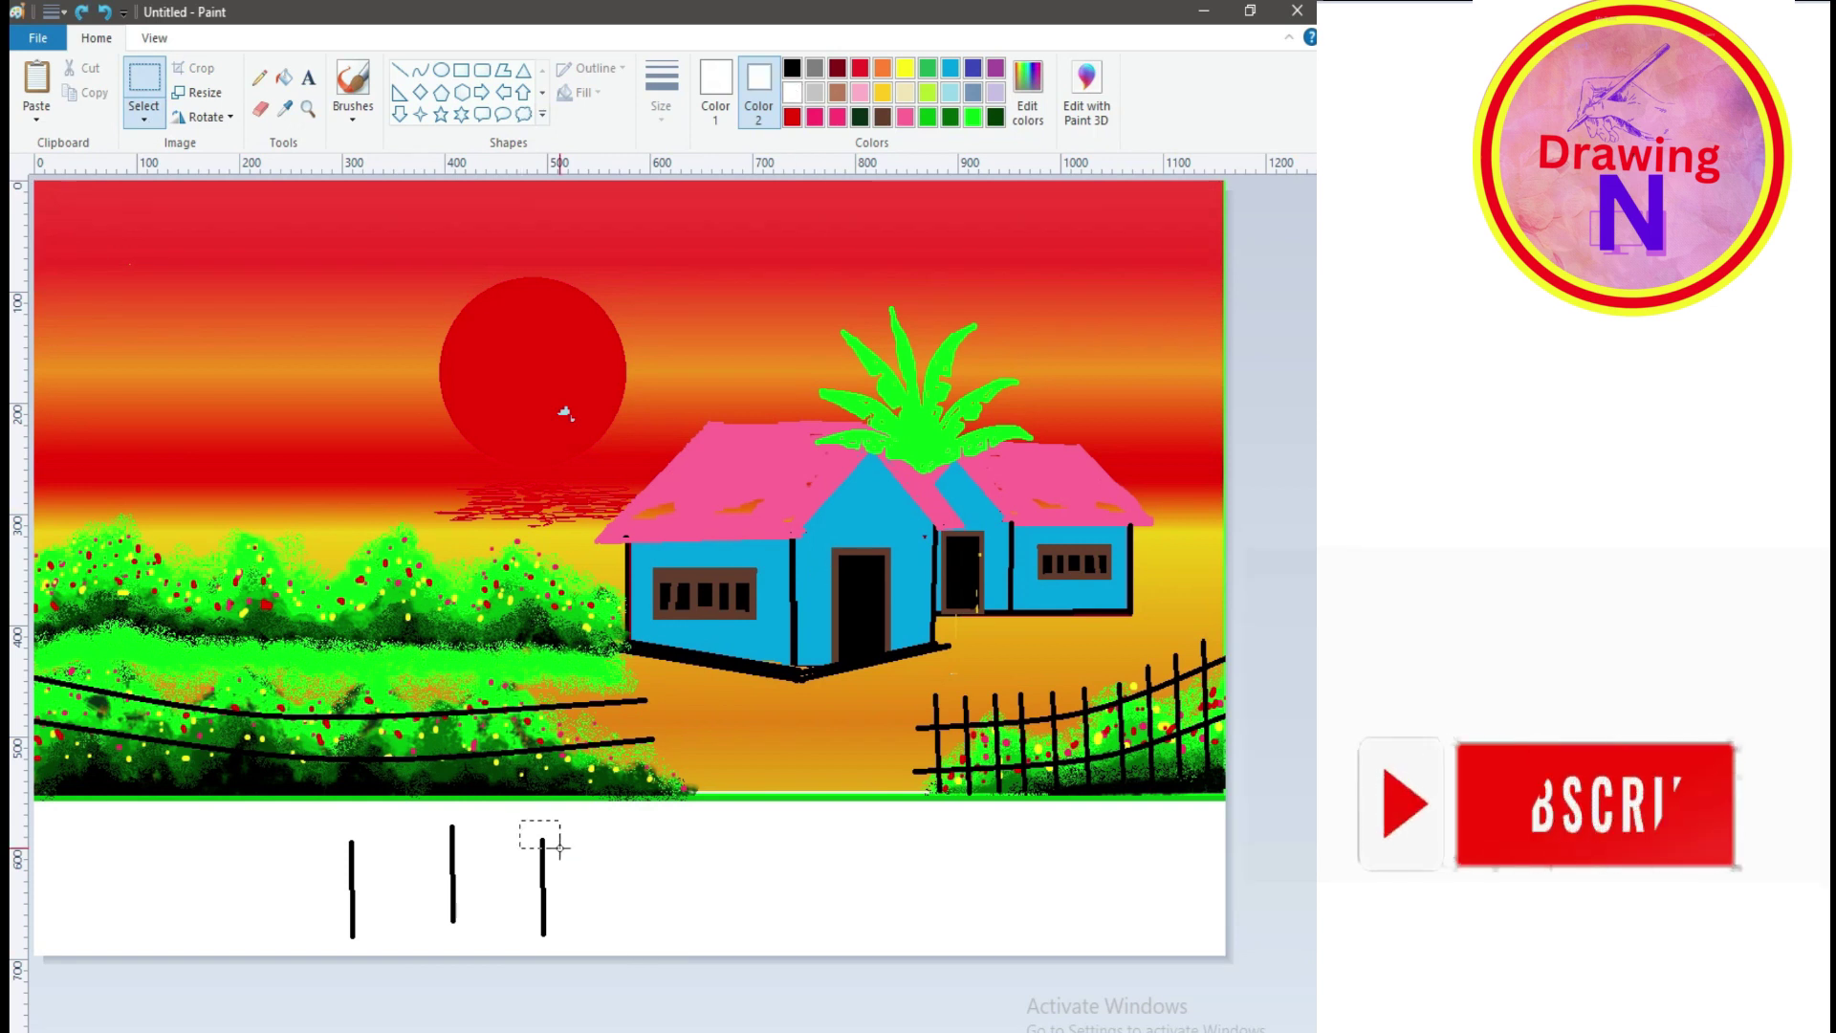
- Paste more post copies and place them along the right end of the left fence
drag(520, 820, 576, 940)
right_click(177, 263)
click(206, 319)
mouse_move(64, 260)
mouse_down()
mouse_move(639, 722)
mouse_move(629, 753)
mouse_up()
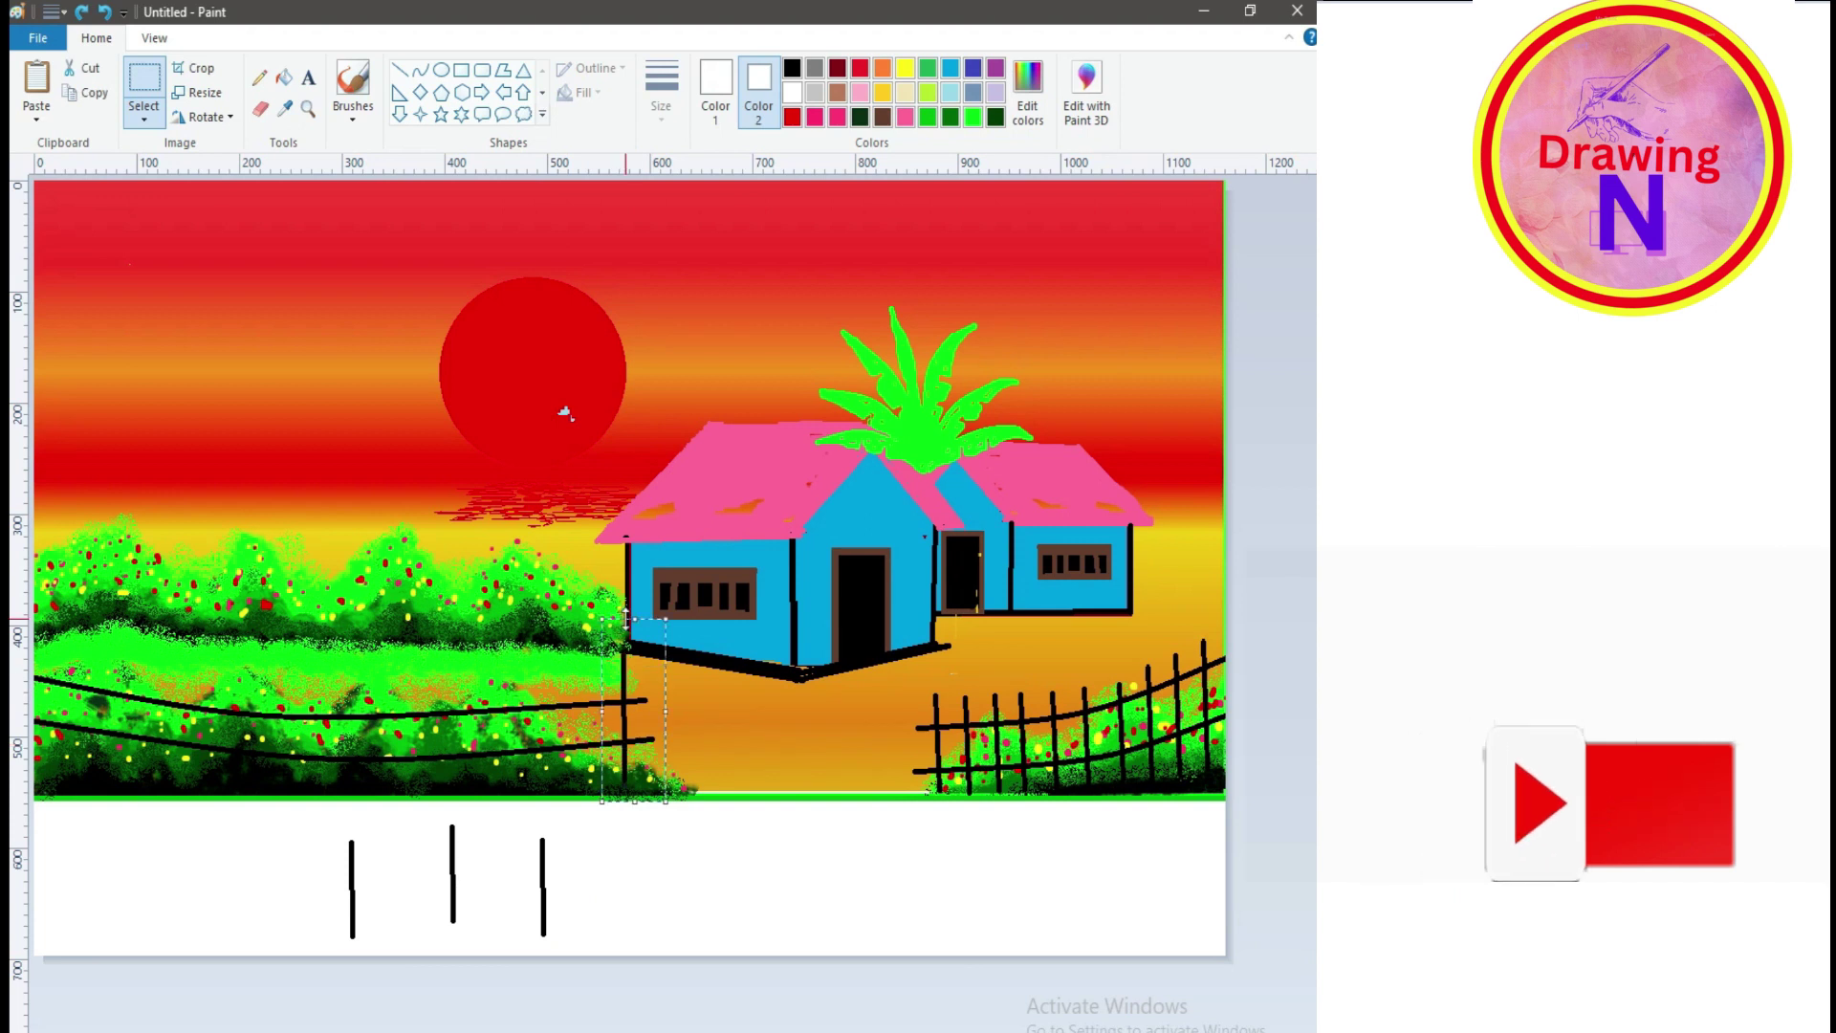
key(ctrl+v)
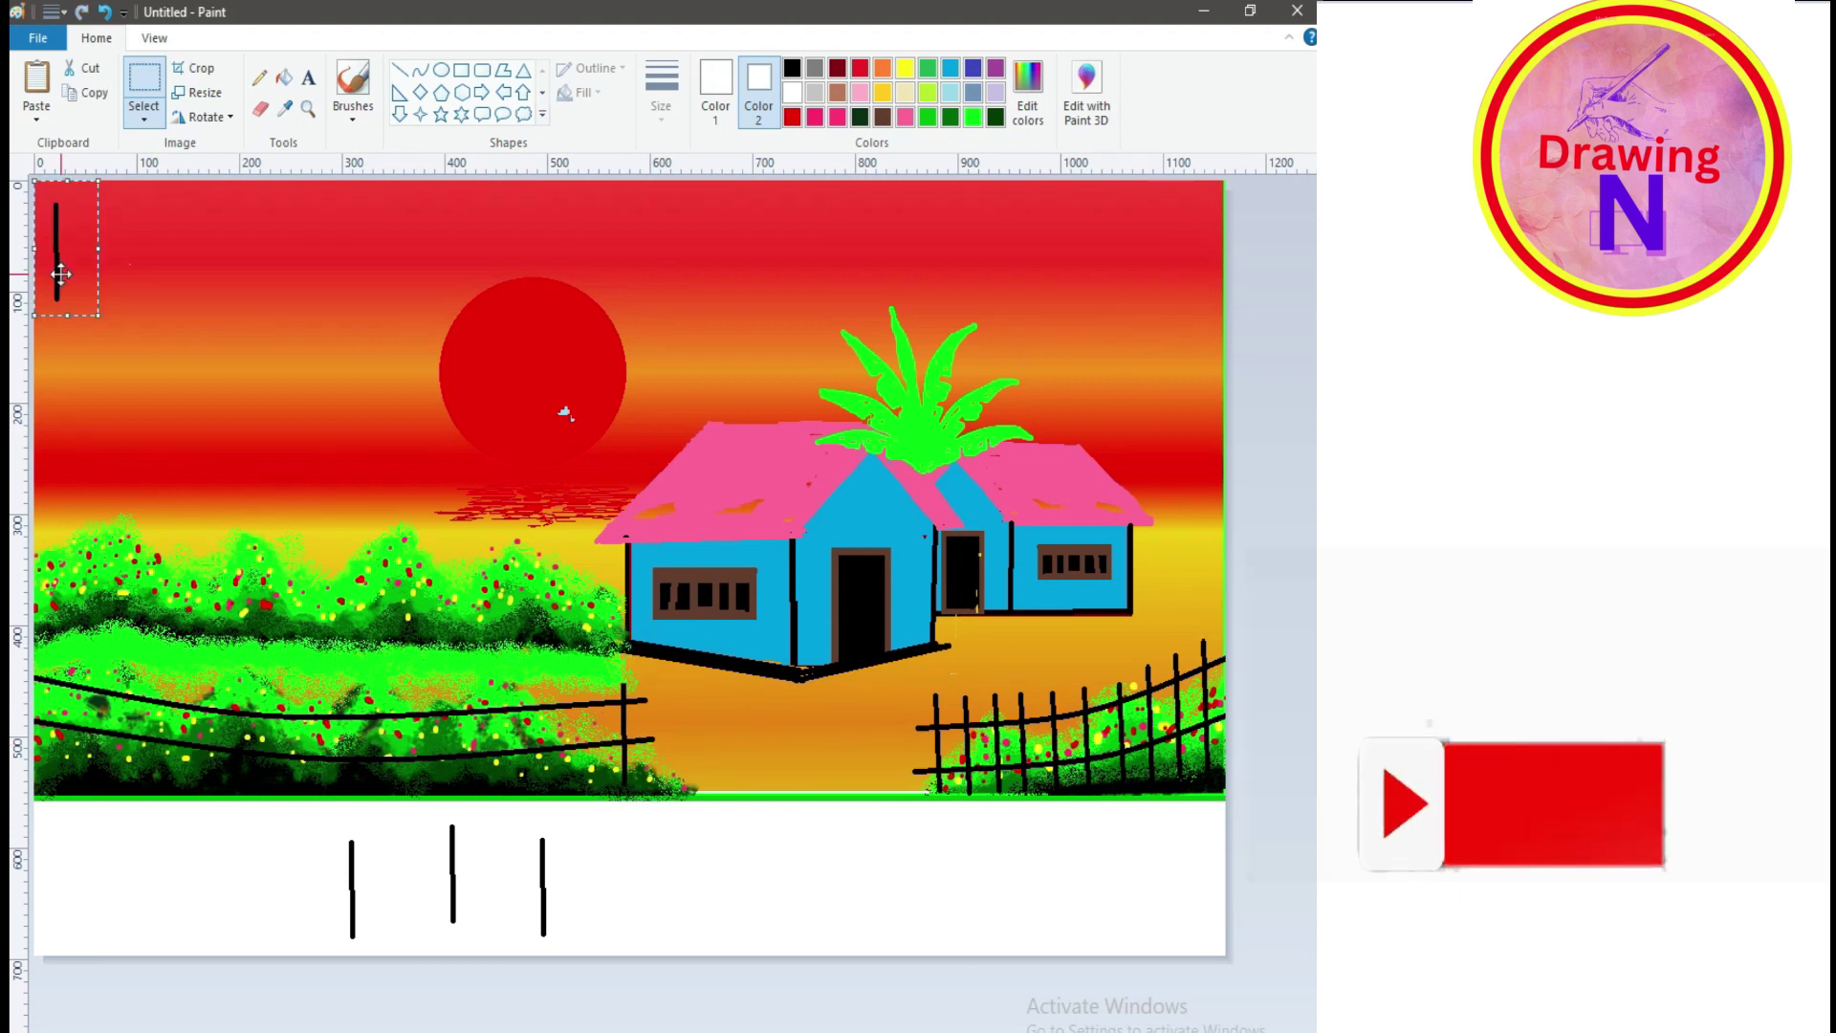
drag(60, 253, 591, 718)
right_click(303, 628)
click(344, 687)
mouse_move(57, 254)
mouse_down()
mouse_move(226, 483)
mouse_move(657, 856)
mouse_move(571, 730)
mouse_move(653, 863)
mouse_up()
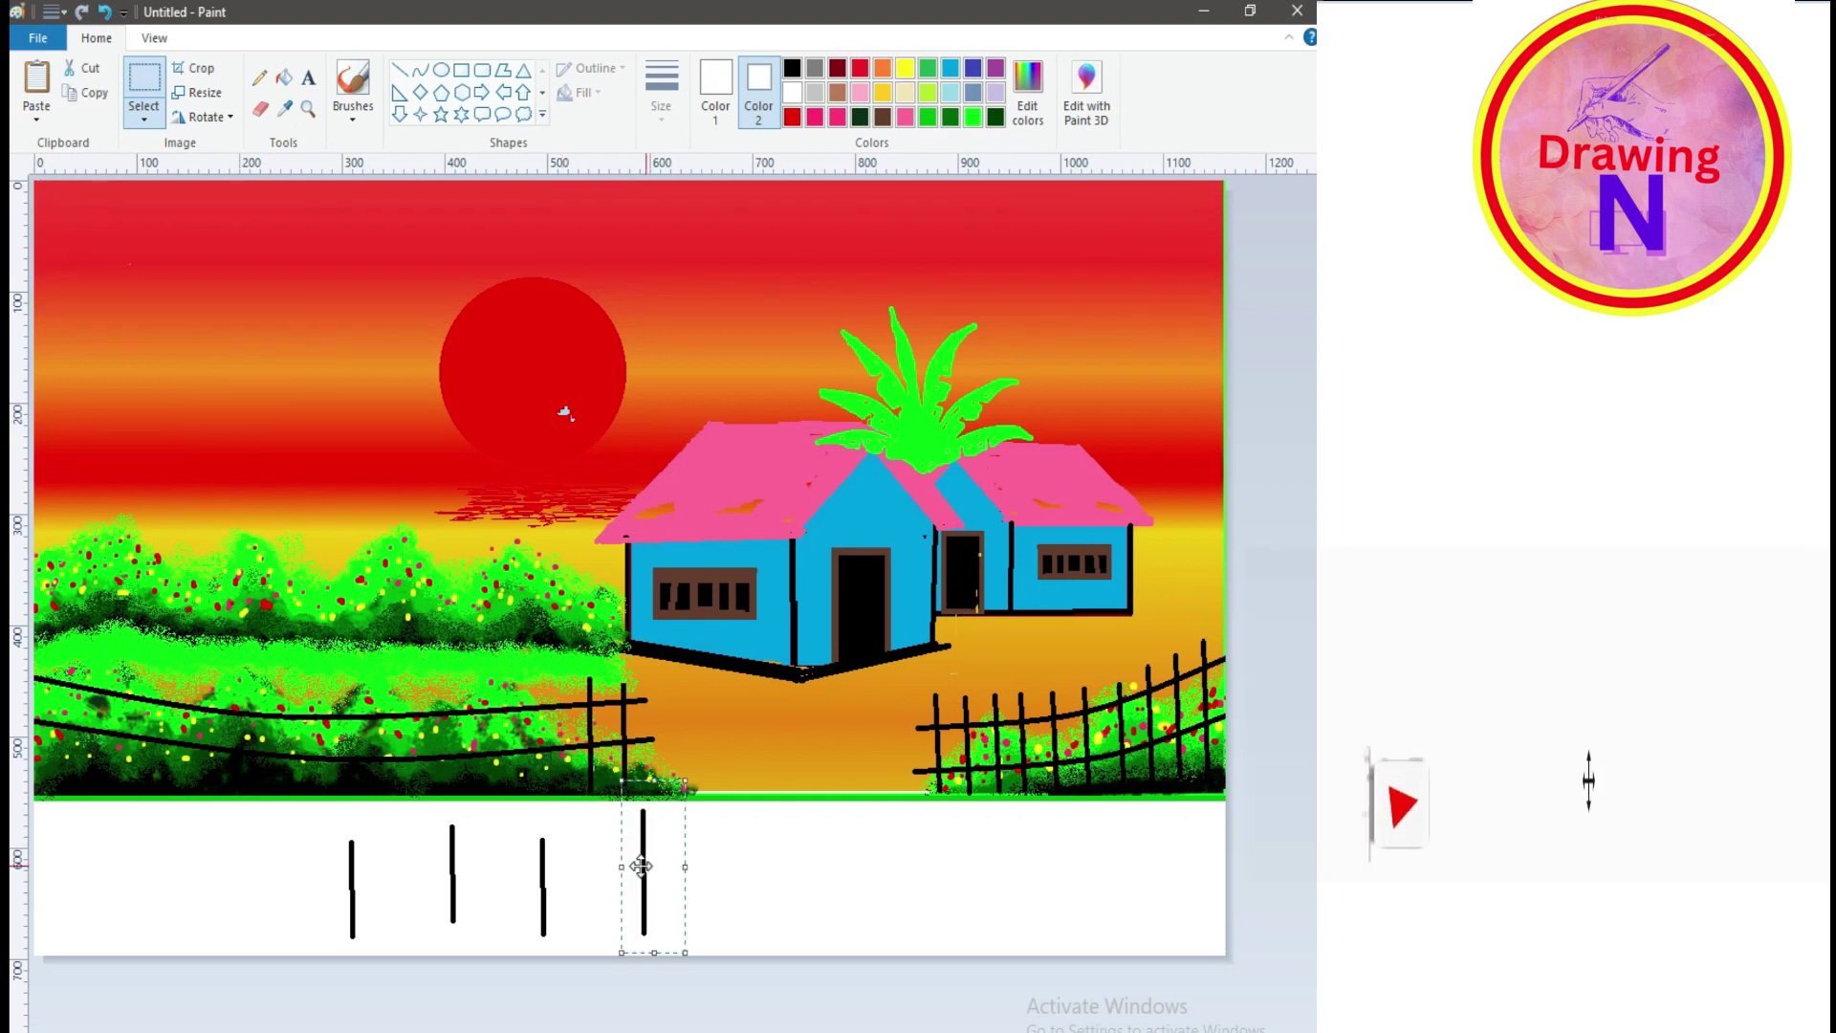
right_click(654, 842)
click(689, 623)
right_click(194, 440)
click(238, 504)
drag(57, 253, 571, 753)
right_click(195, 532)
click(239, 594)
drag(57, 254, 565, 763)
- Continue pasting evenly spaced pickets across the middle of the left fence
right_click(172, 440)
click(216, 504)
drag(57, 253, 497, 763)
key(ctrl+v)
drag(58, 254, 476, 756)
key(ctrl+v)
drag(57, 253, 436, 755)
right_click(135, 447)
click(165, 512)
mouse_move(57, 254)
mouse_down()
mouse_move(366, 729)
mouse_move(403, 755)
mouse_move(366, 728)
mouse_up()
right_click(141, 448)
click(165, 512)
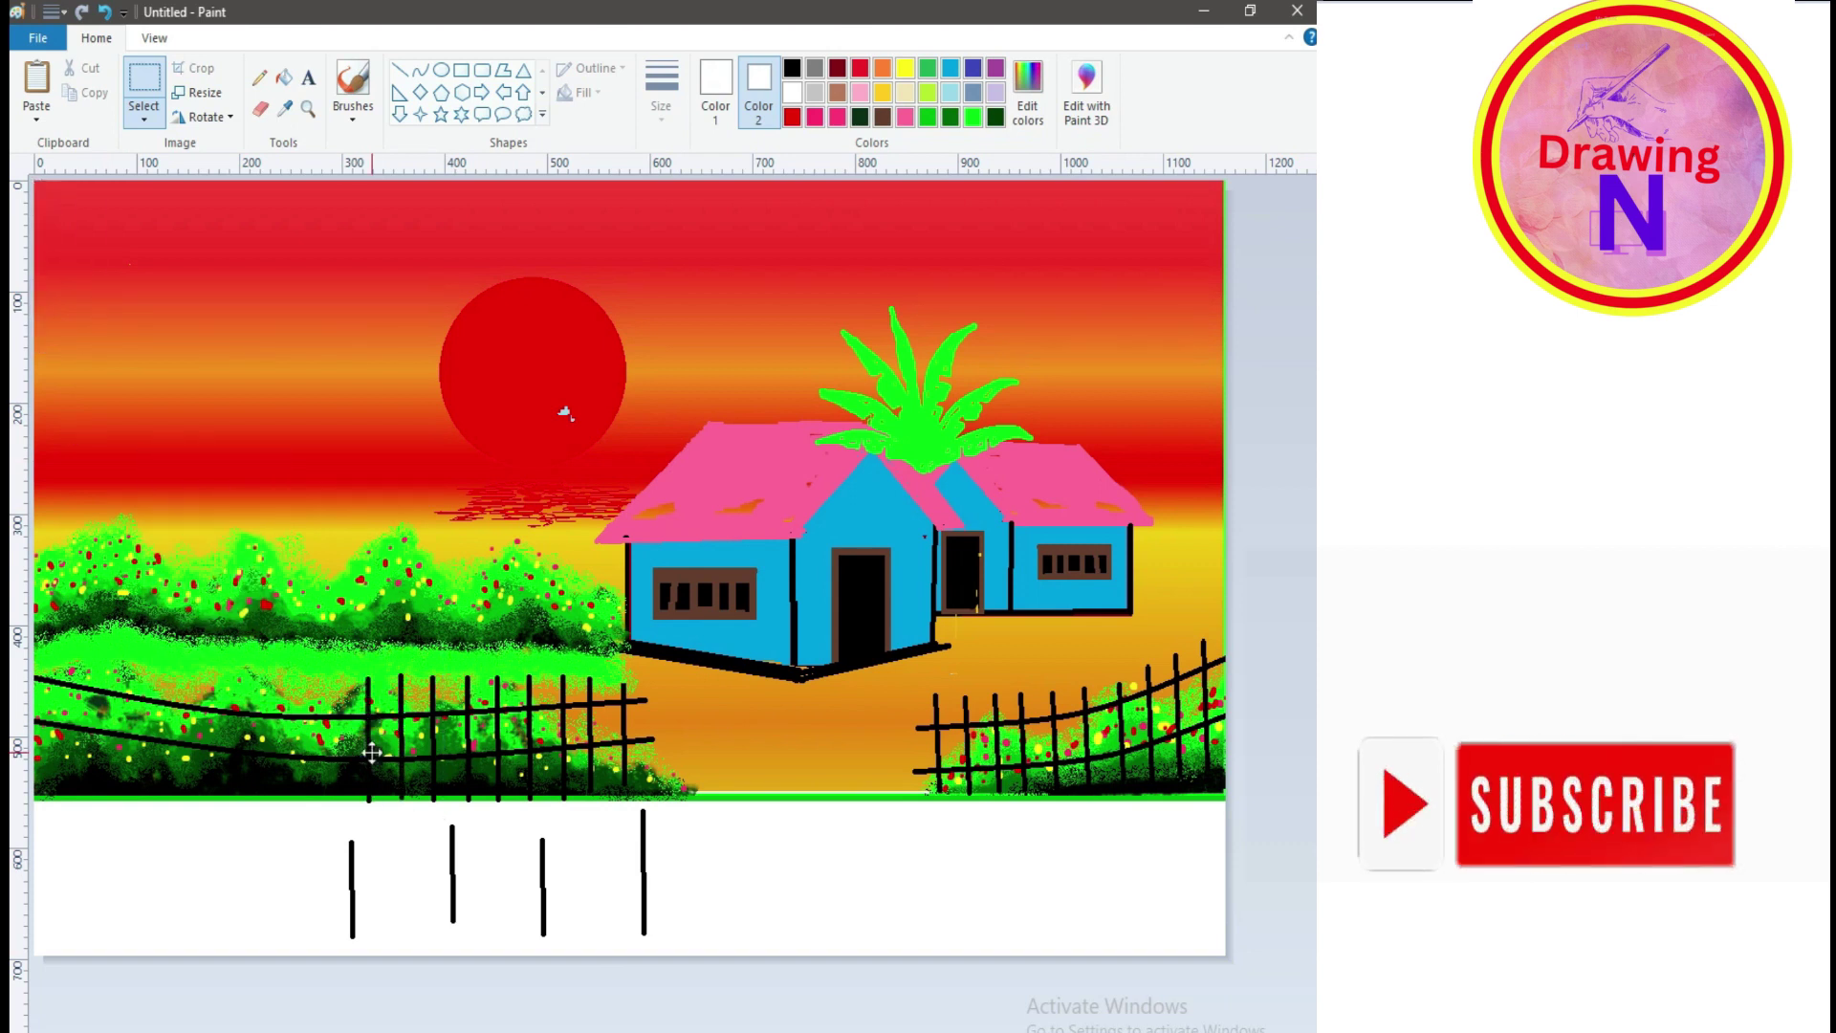
drag(63, 298, 335, 756)
drag(55, 289, 298, 737)
key(ctrl+v)
right_click(105, 412)
mouse_move(57, 277)
mouse_down()
mouse_move(260, 737)
mouse_move(228, 735)
mouse_up()
click(134, 473)
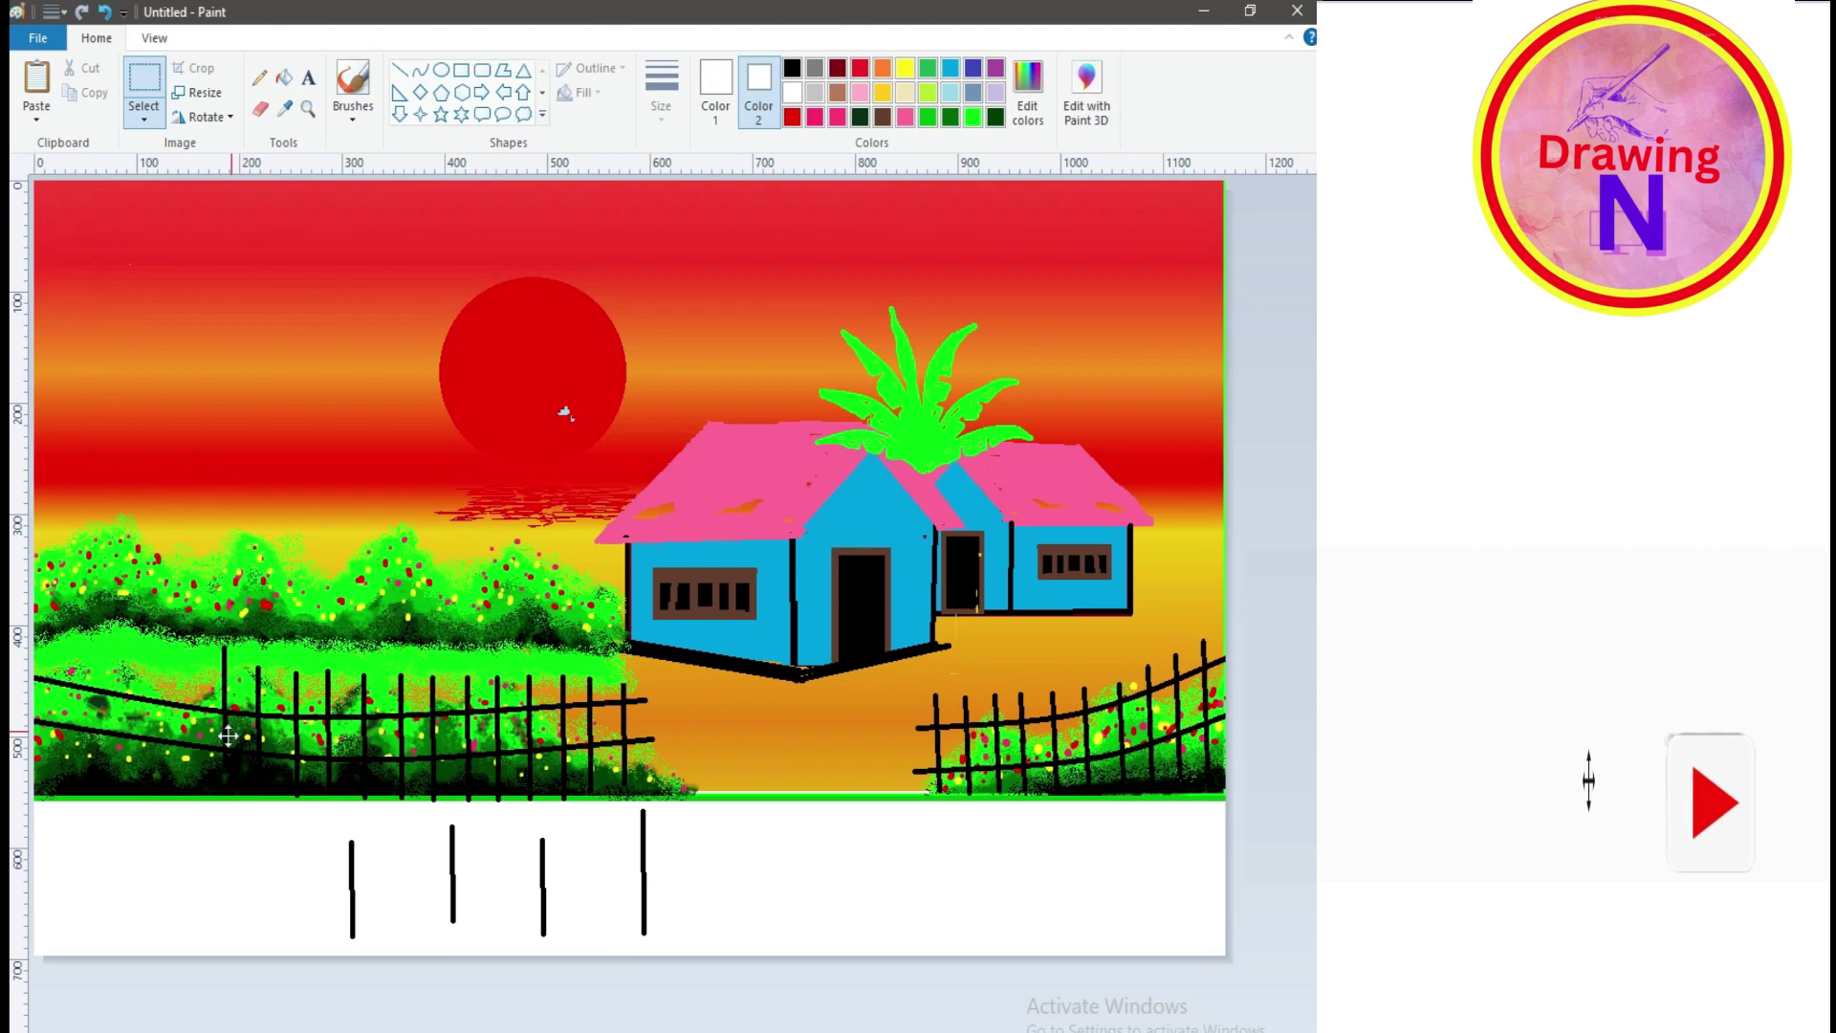
- Add the last pickets at the fence's far left and crop off the white strip below
right_click(92, 396)
click(134, 459)
drag(58, 277, 186, 737)
right_click(114, 453)
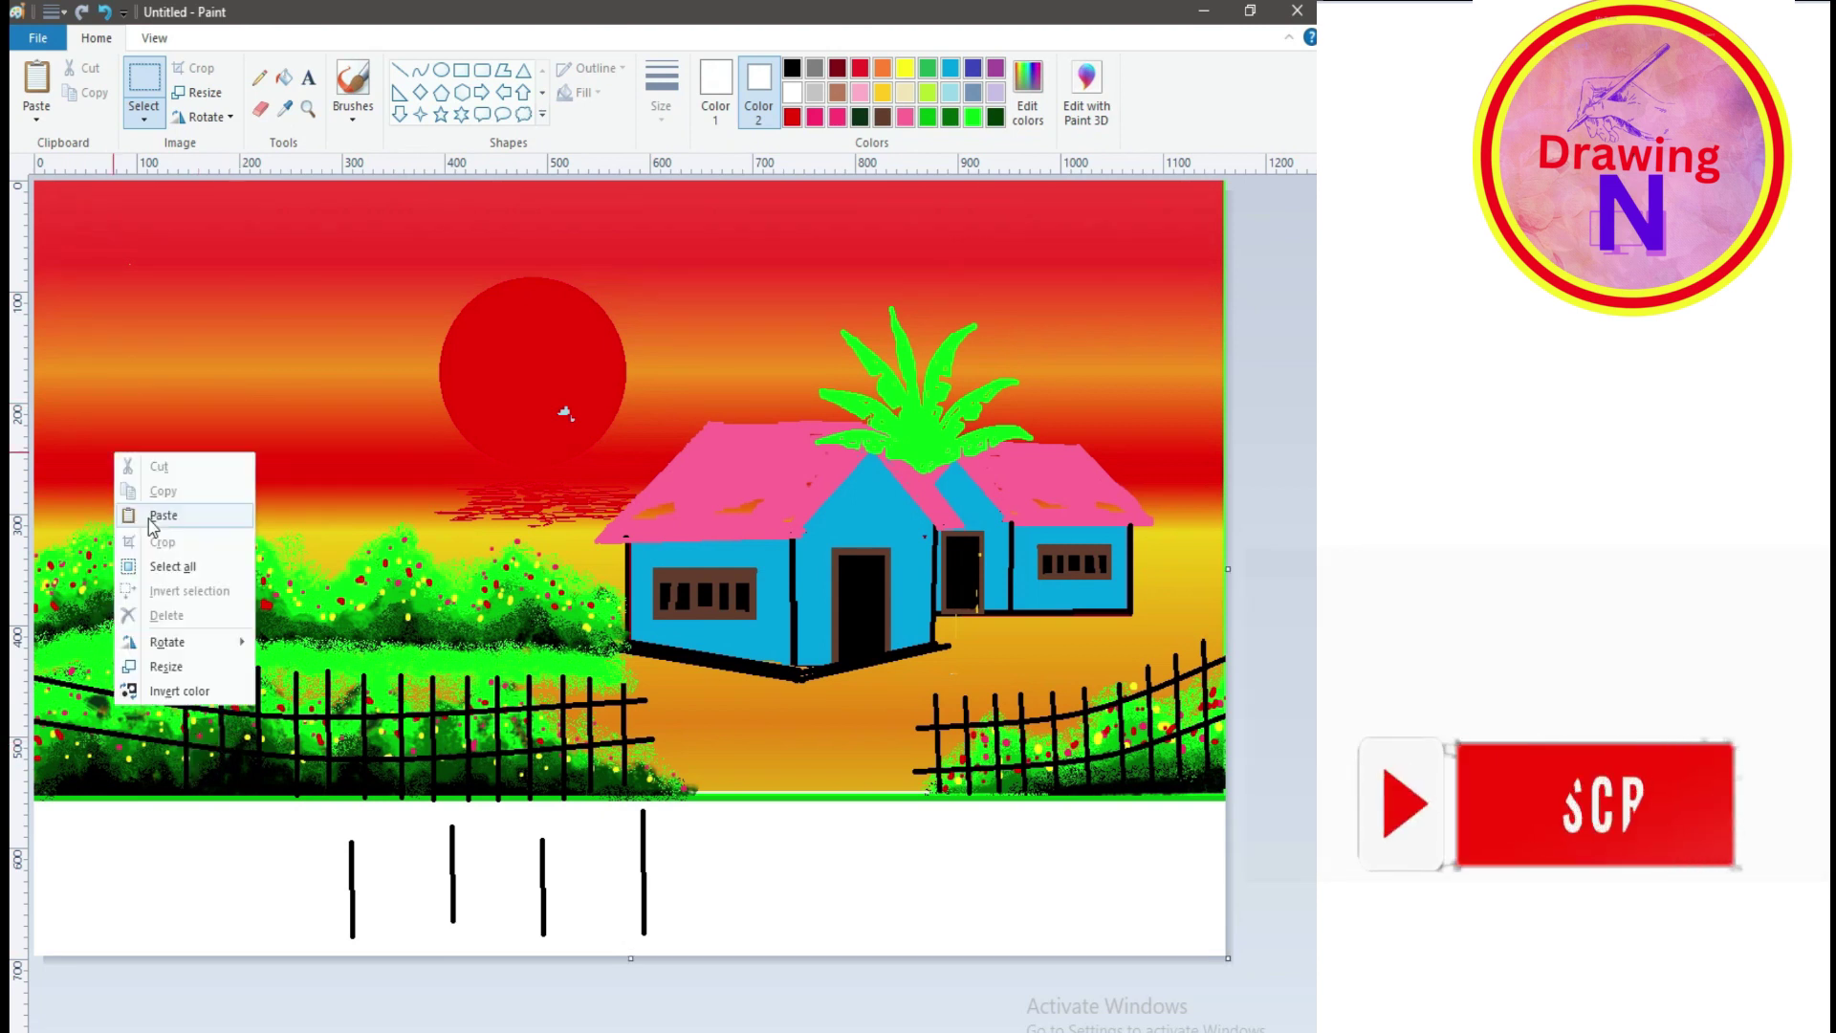
click(151, 524)
drag(57, 277, 155, 736)
right_click(120, 338)
click(163, 400)
right_click(69, 393)
click(117, 454)
drag(57, 325, 105, 761)
right_click(91, 430)
click(140, 492)
drag(59, 278, 59, 688)
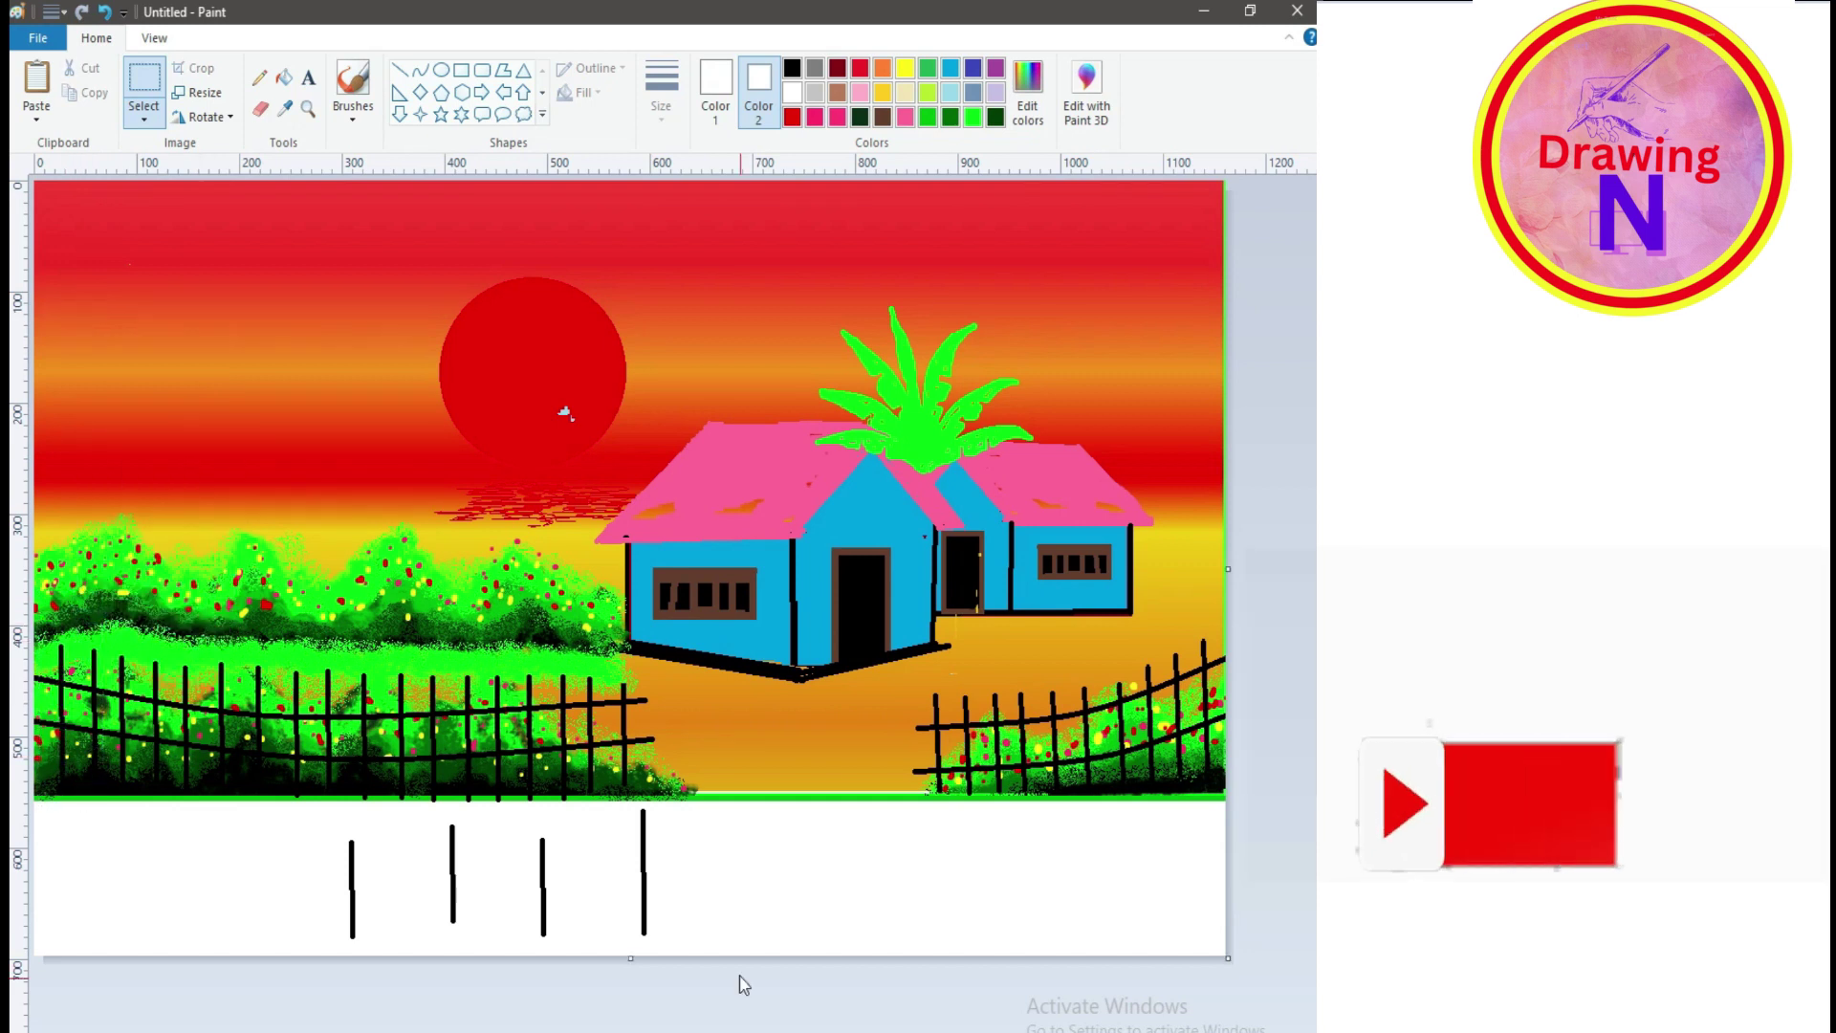
click(627, 947)
drag(631, 958, 611, 796)
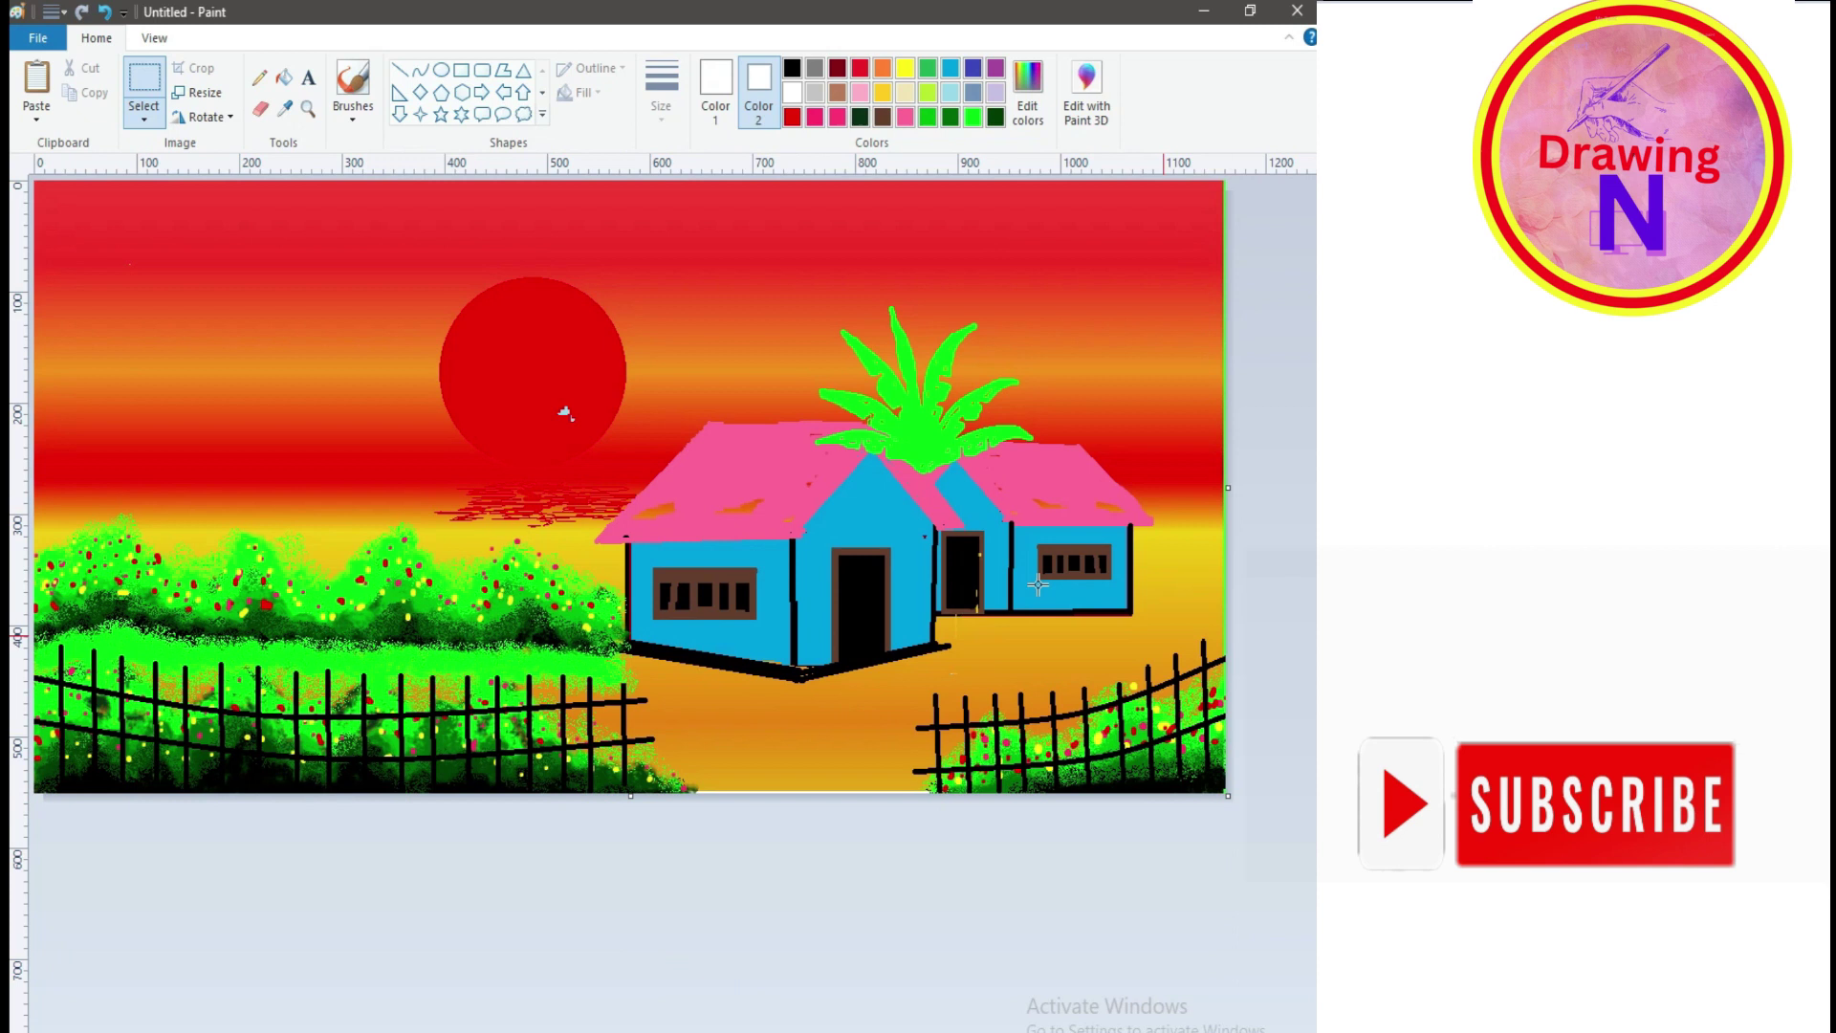
- Set both colours to black, choose a brush, and undo a stray diagonal stroke
click(792, 68)
click(716, 91)
click(792, 68)
click(353, 110)
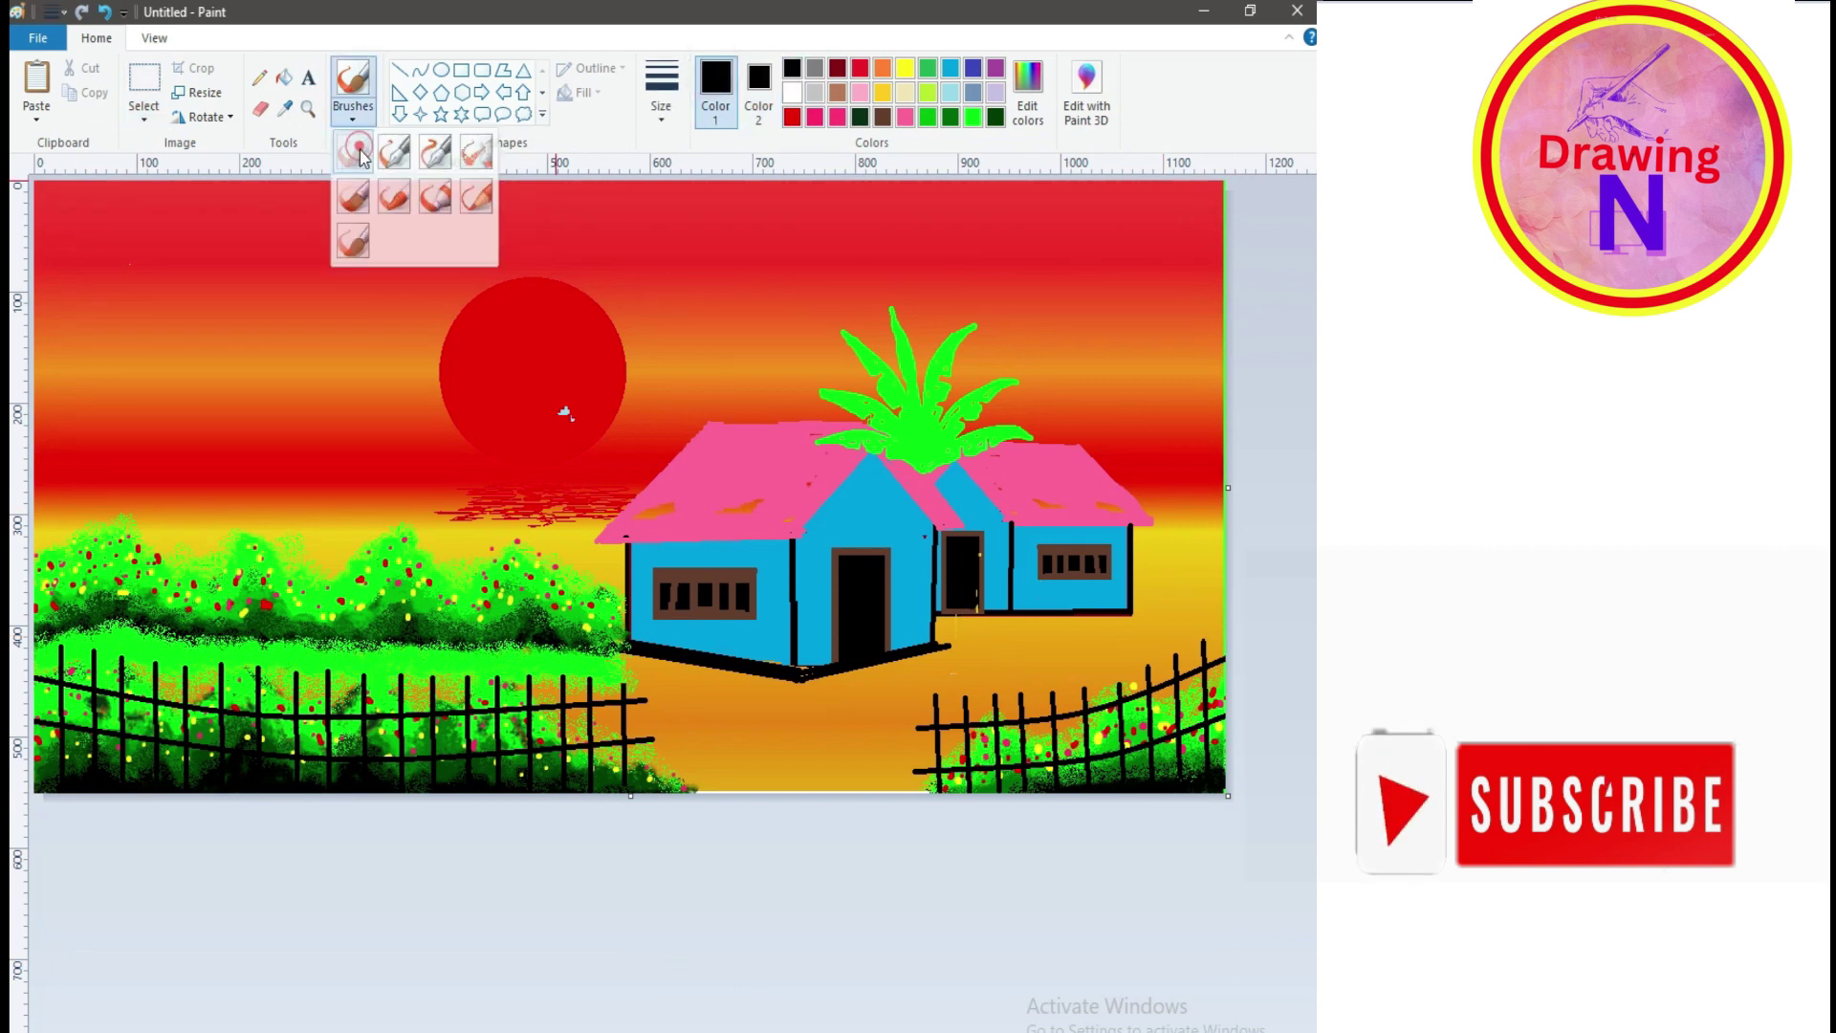
click(359, 150)
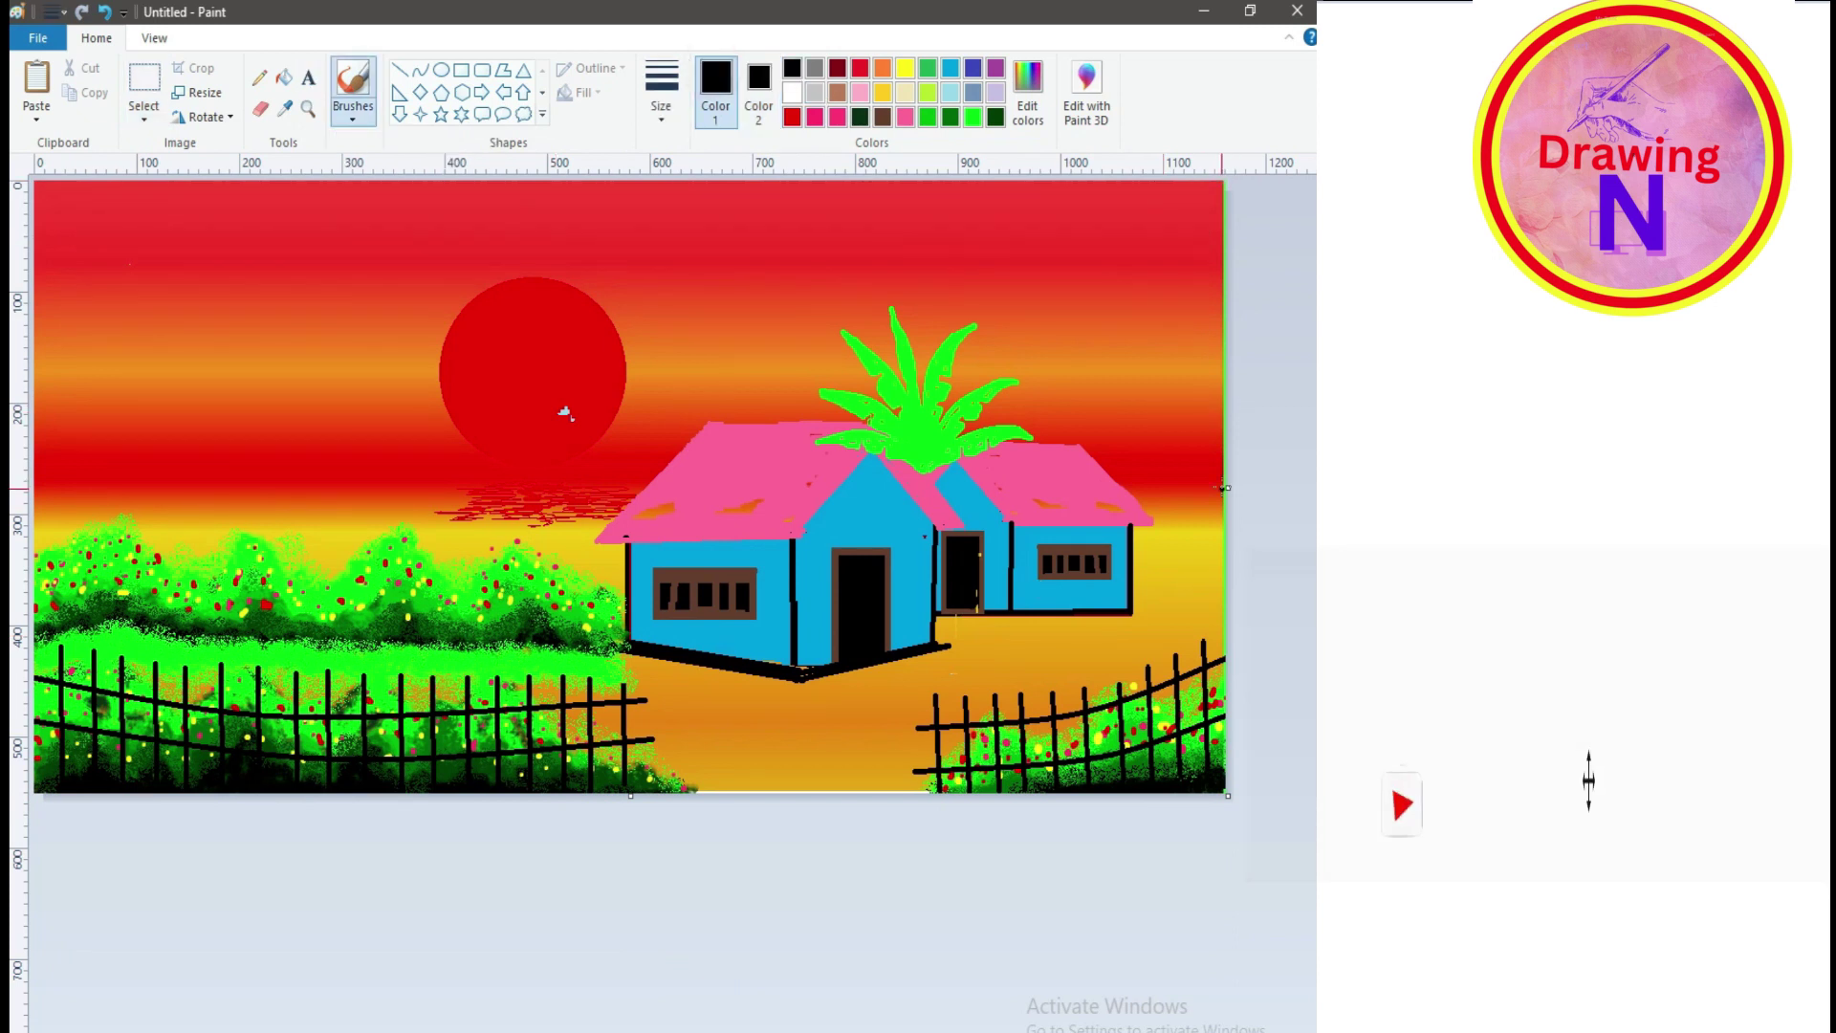
drag(1222, 488, 864, 184)
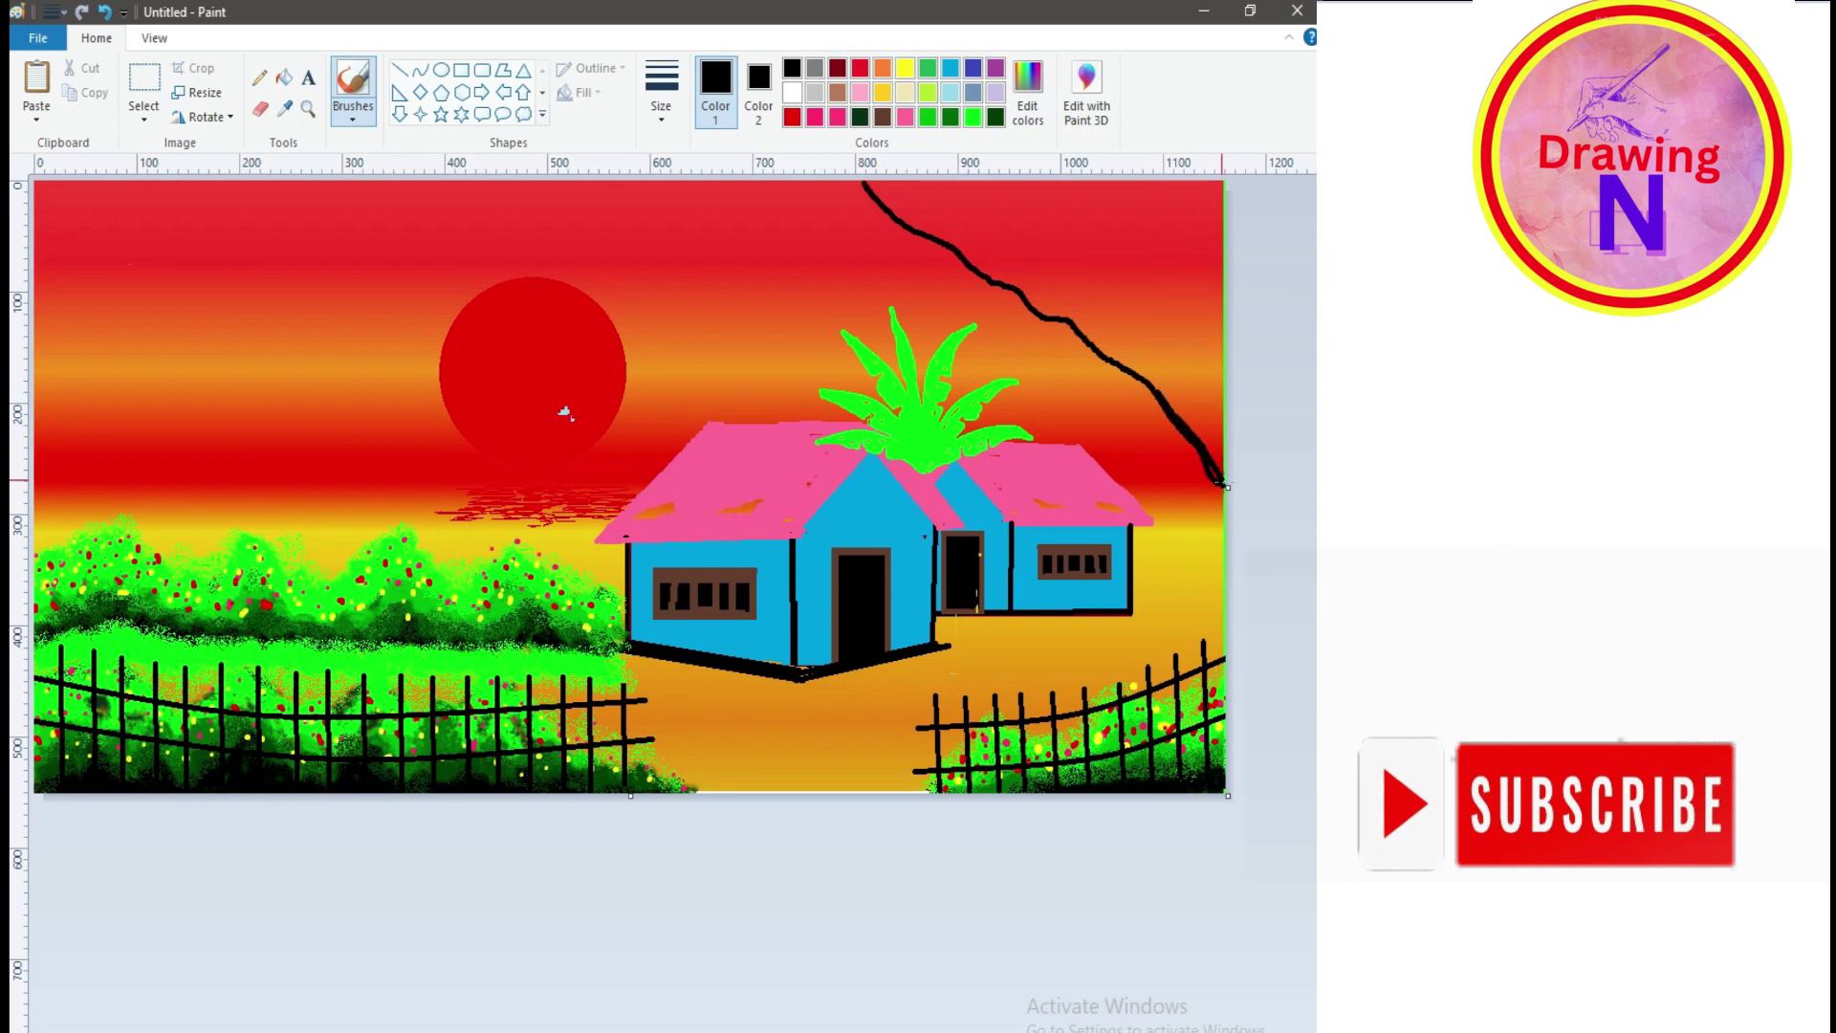
click(105, 13)
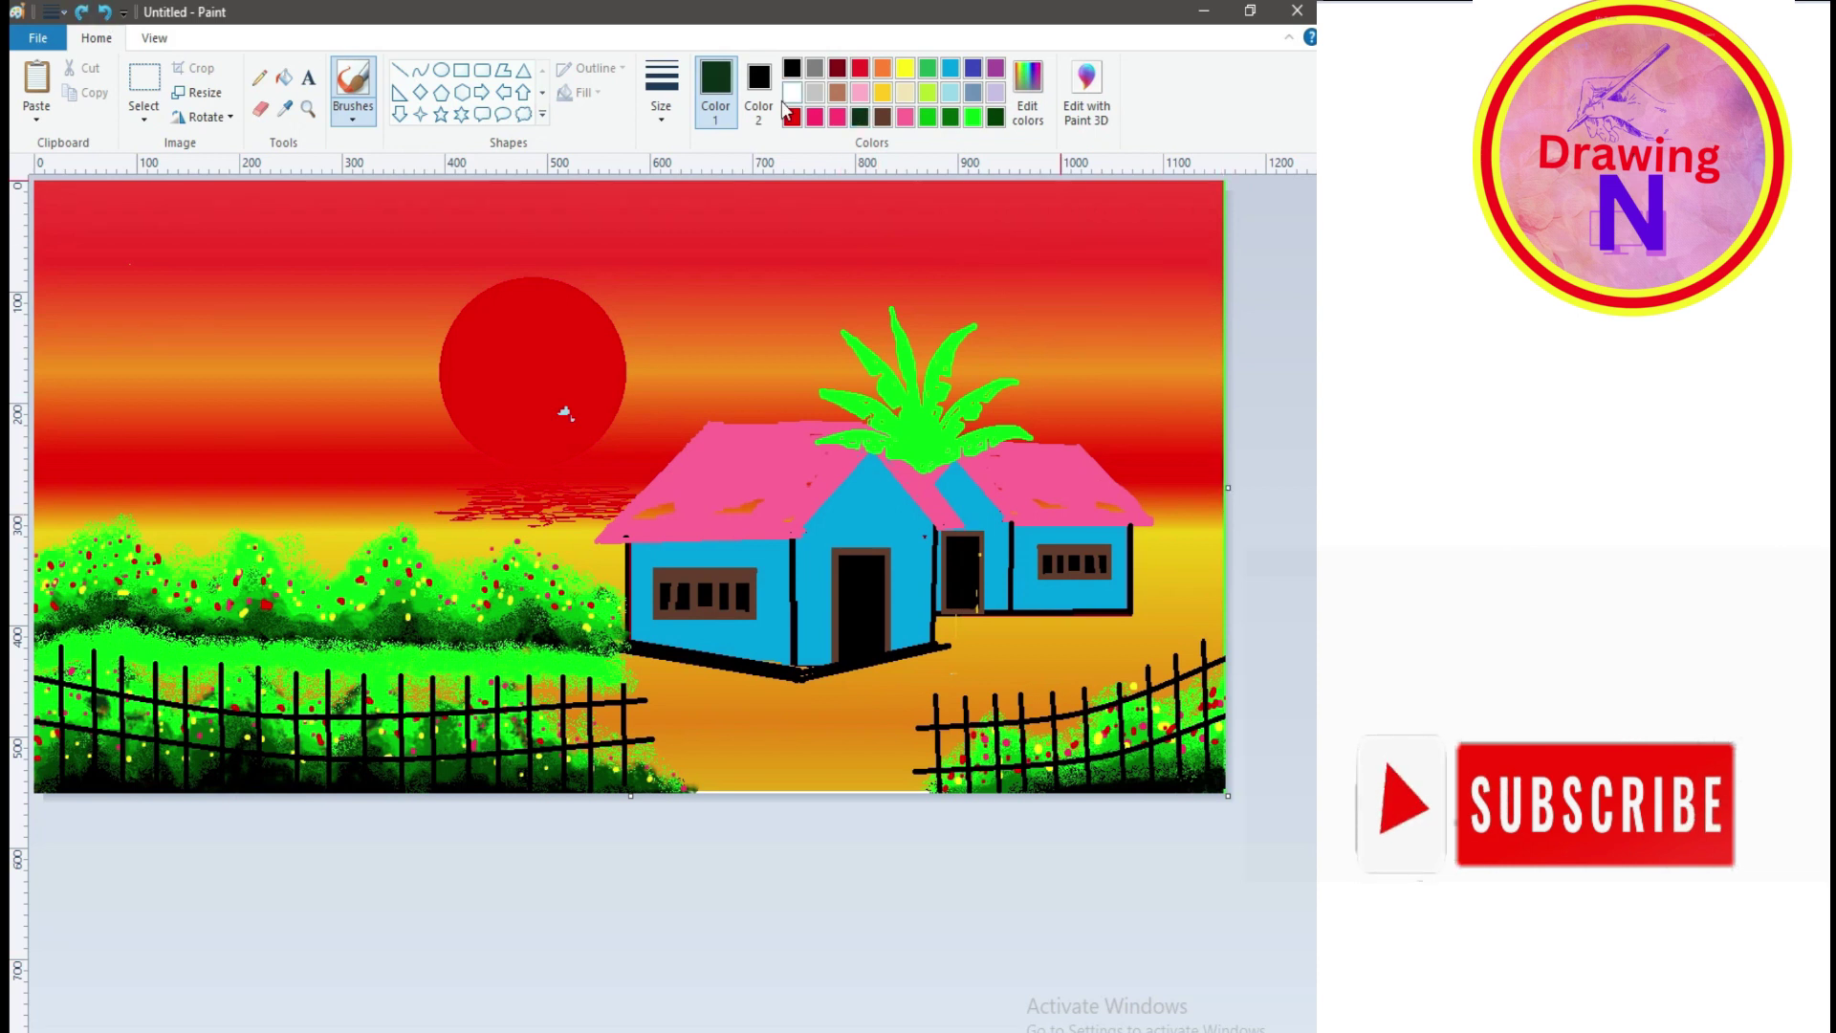
- Switch to the textured Airbrush and paint black leaves down from the top-right corner
click(353, 113)
click(351, 196)
drag(1198, 191, 1099, 346)
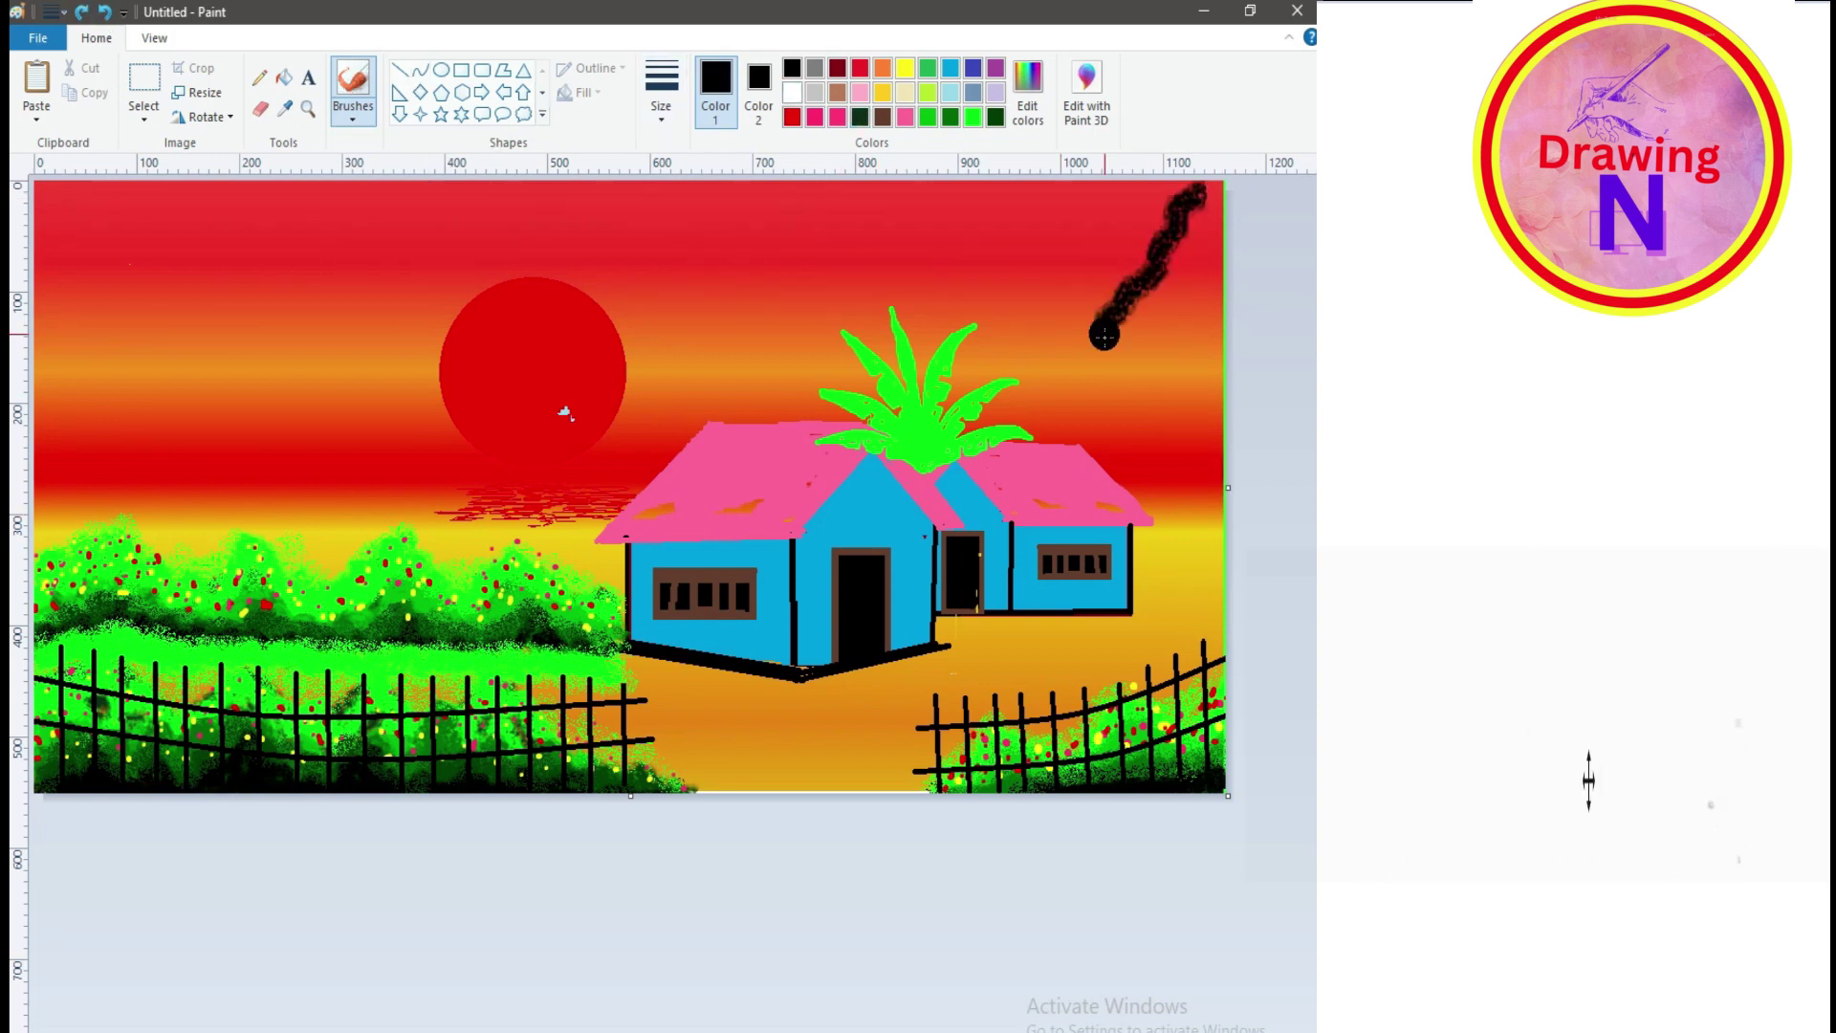
drag(1138, 187, 1084, 289)
drag(1205, 244, 1177, 378)
drag(1061, 186, 1023, 267)
drag(1186, 181, 1100, 292)
drag(1100, 187, 1033, 301)
drag(1191, 244, 1147, 330)
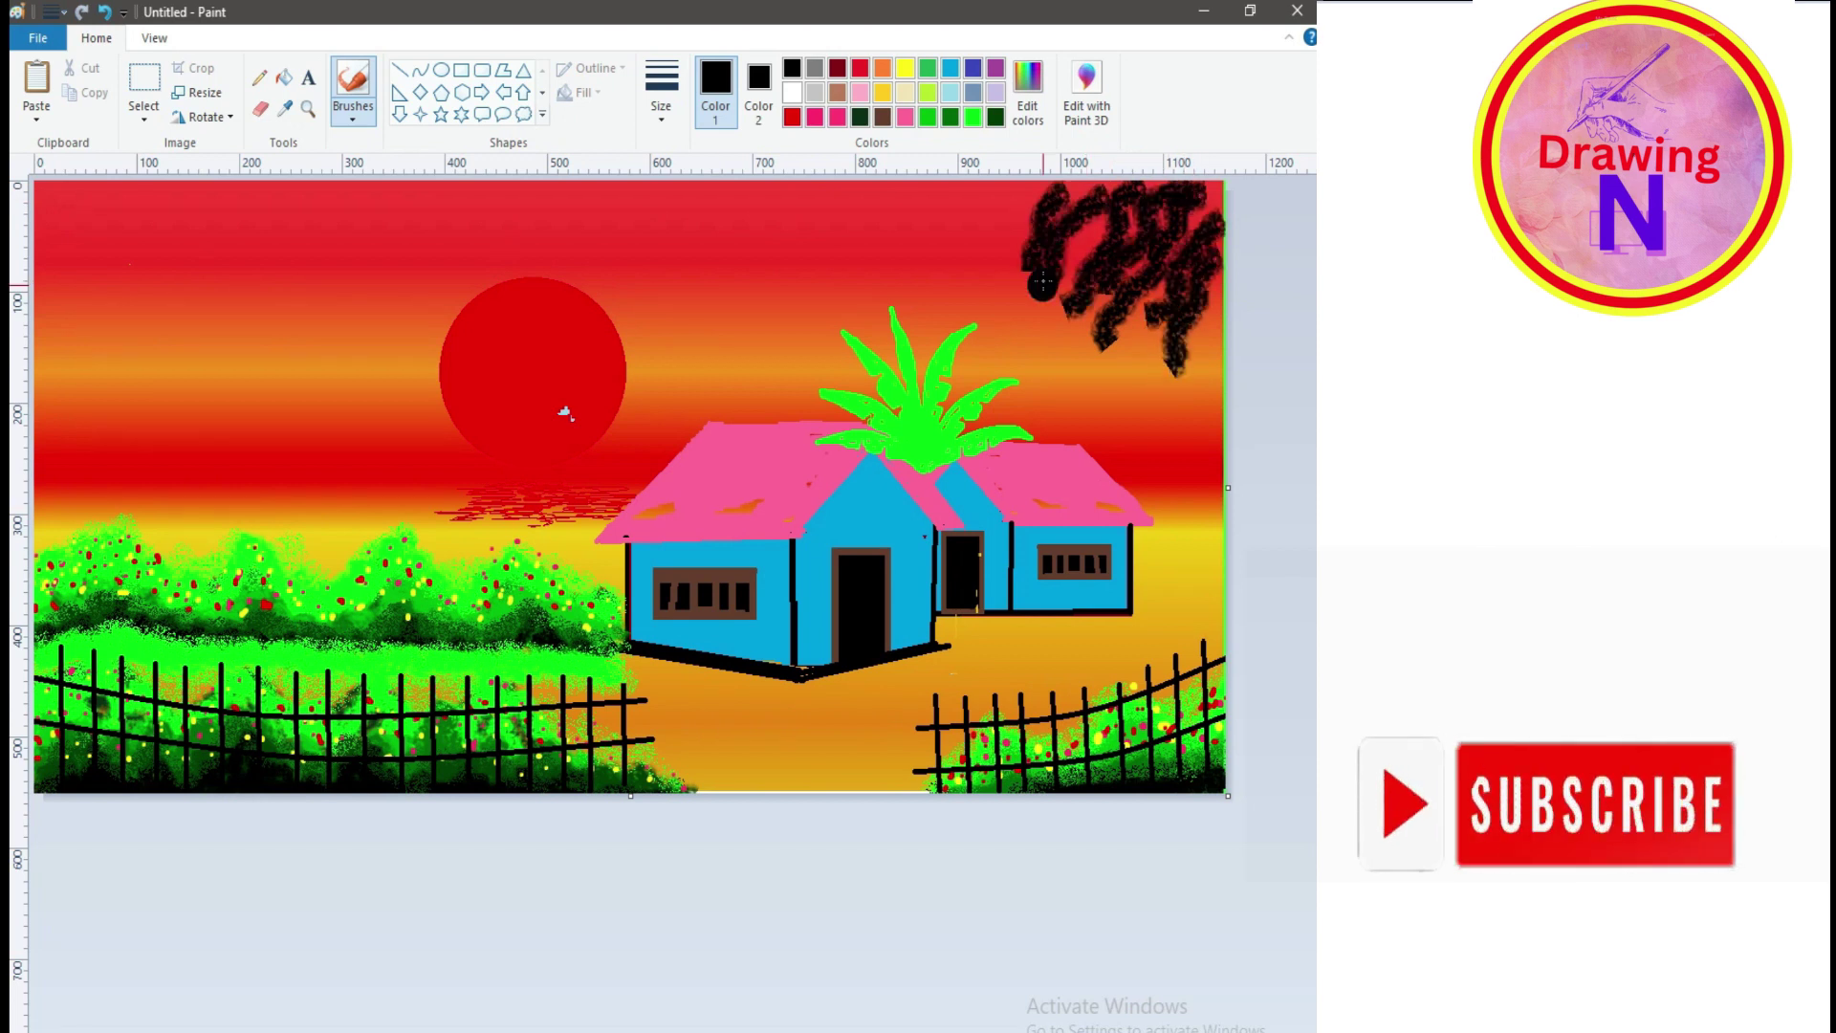
drag(1052, 158, 995, 272)
- Extend the black foliage along the top edge and further left across the sky
drag(1219, 220, 1071, 191)
drag(995, 192, 1195, 182)
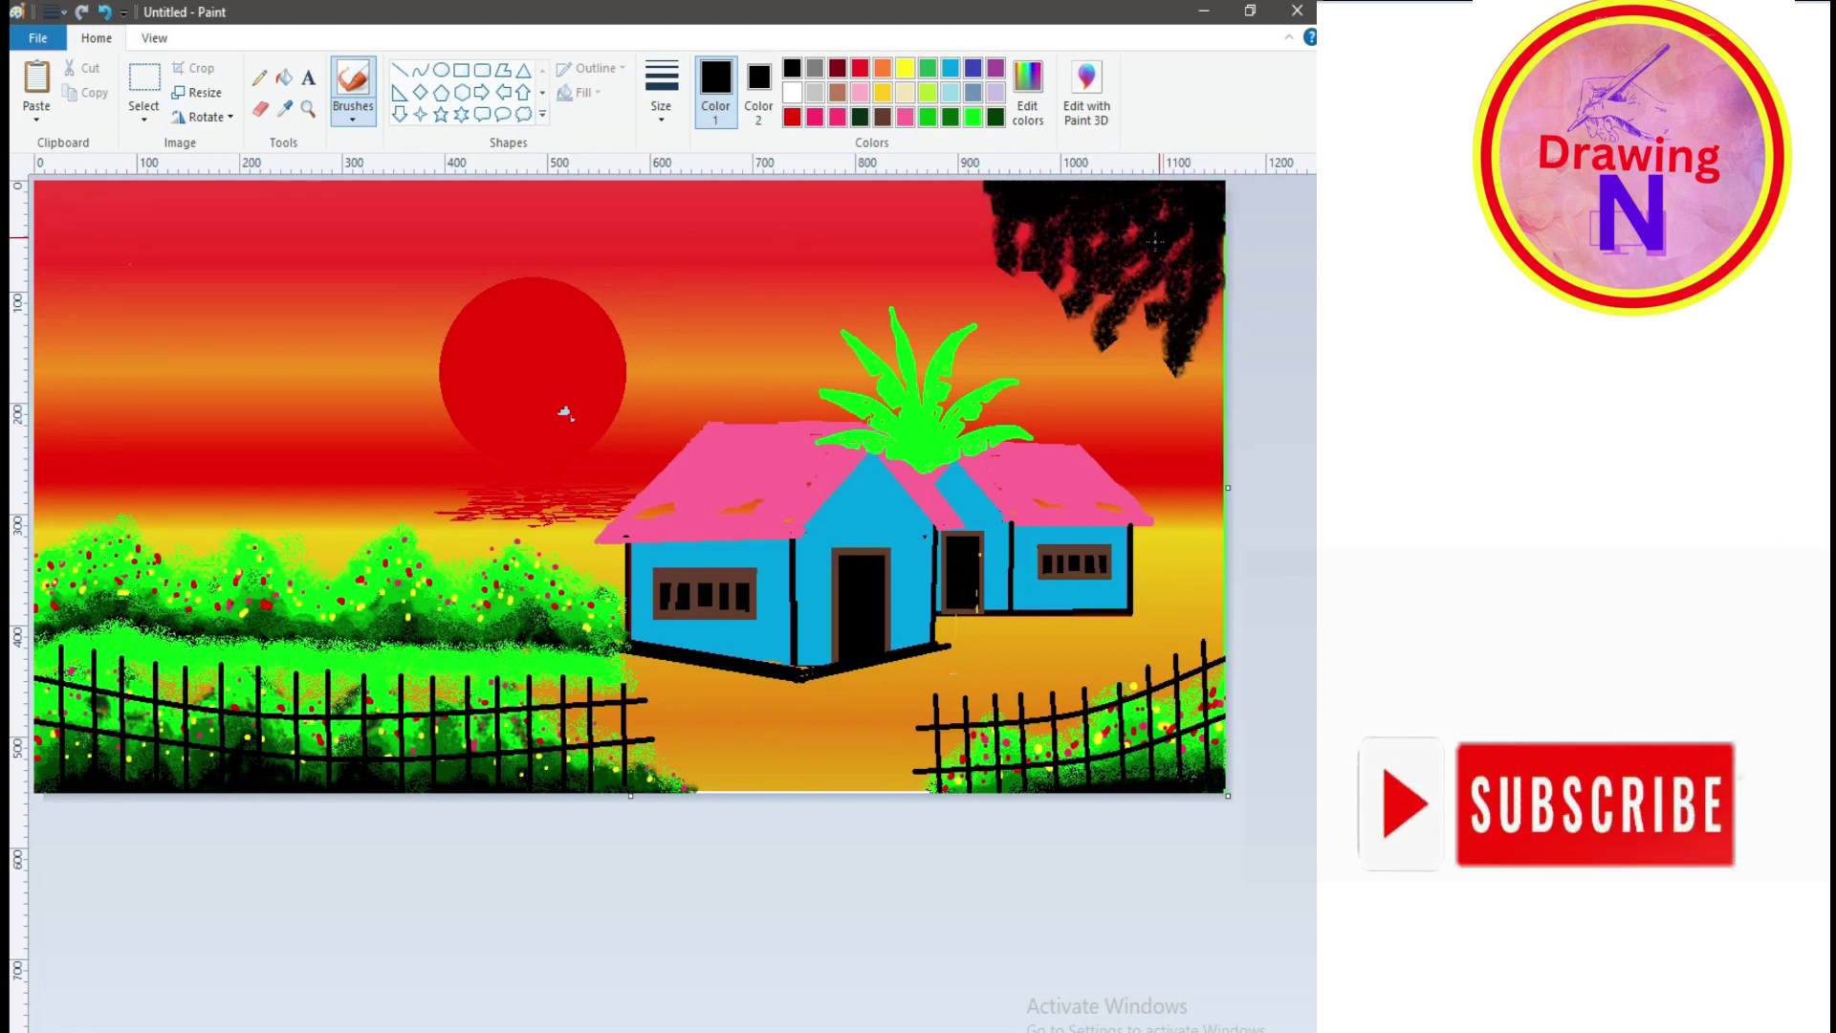
drag(1052, 207, 980, 277)
drag(1176, 244, 1095, 292)
mouse_move(990, 180)
mouse_down()
mouse_move(918, 268)
mouse_move(908, 241)
mouse_up()
drag(1076, 266, 1012, 308)
drag(1224, 285, 1186, 354)
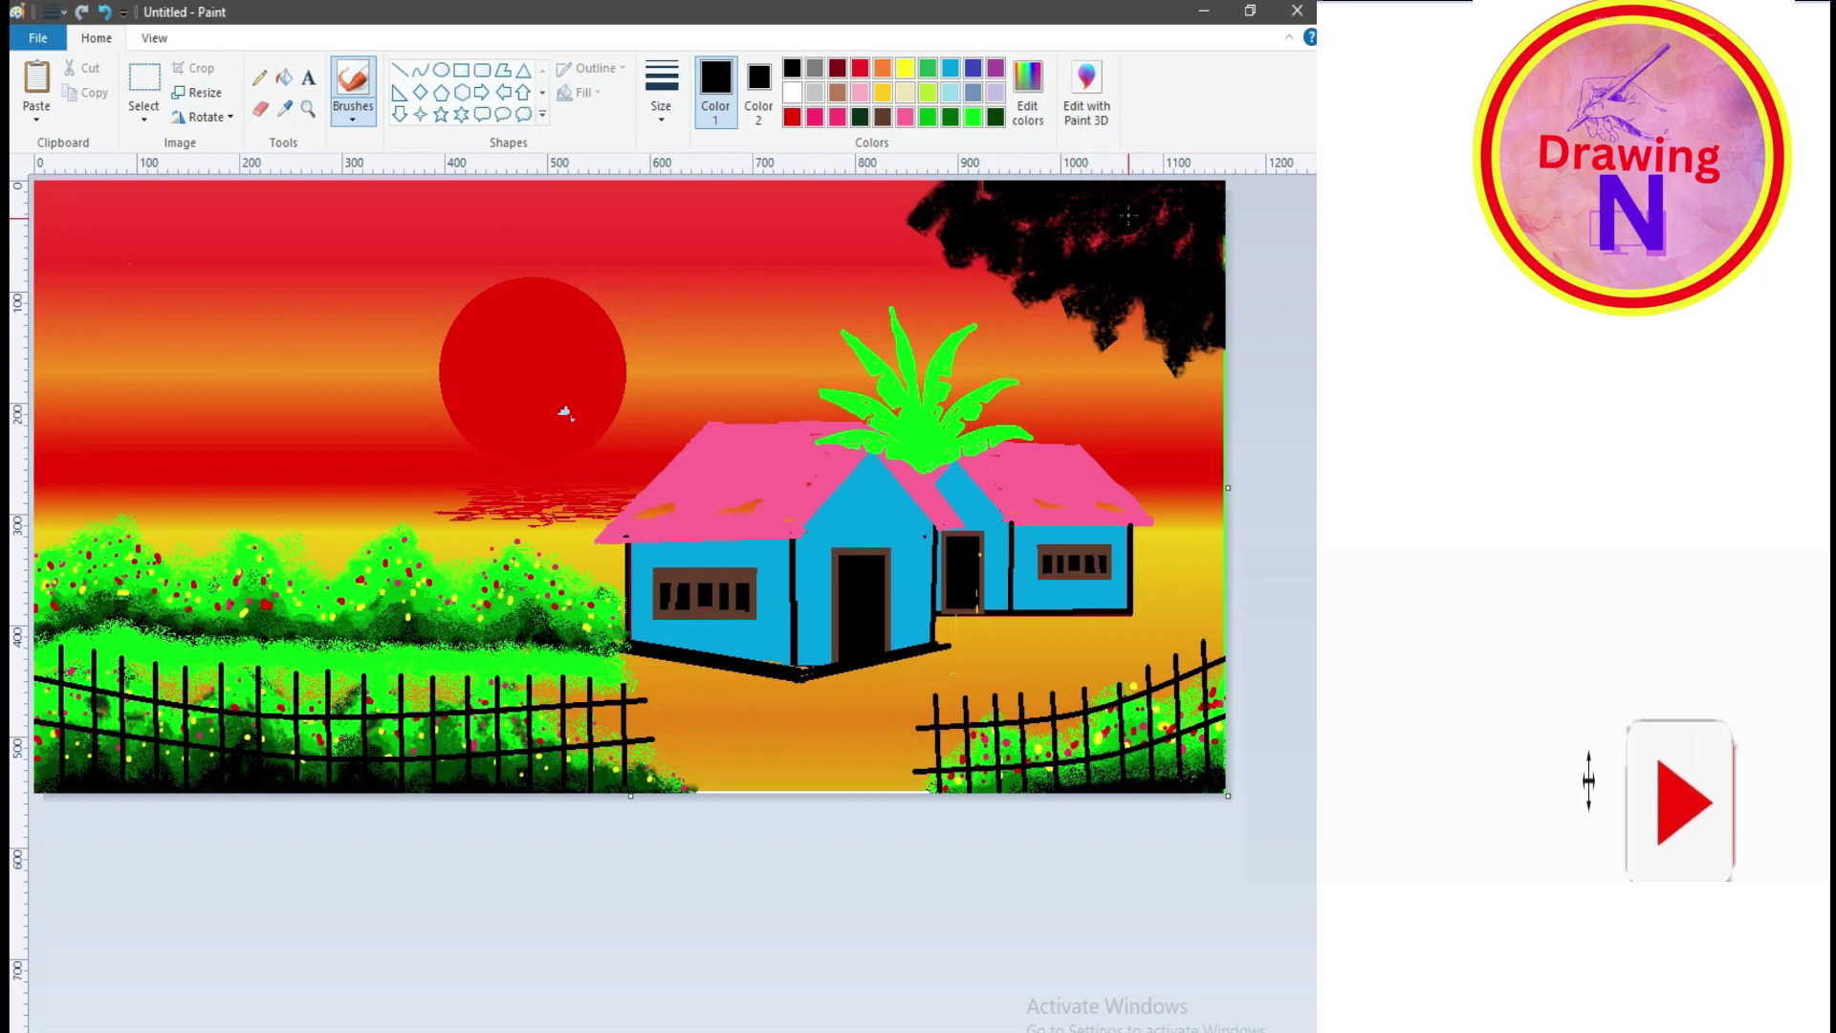
- Paint dark green over the black canopy and add bright green leaves around and below it
click(996, 117)
mouse_move(985, 196)
mouse_down()
mouse_move(1123, 211)
mouse_move(1219, 253)
mouse_up()
mouse_move(1027, 257)
mouse_down()
mouse_move(942, 196)
mouse_move(1109, 265)
mouse_move(1231, 257)
mouse_up()
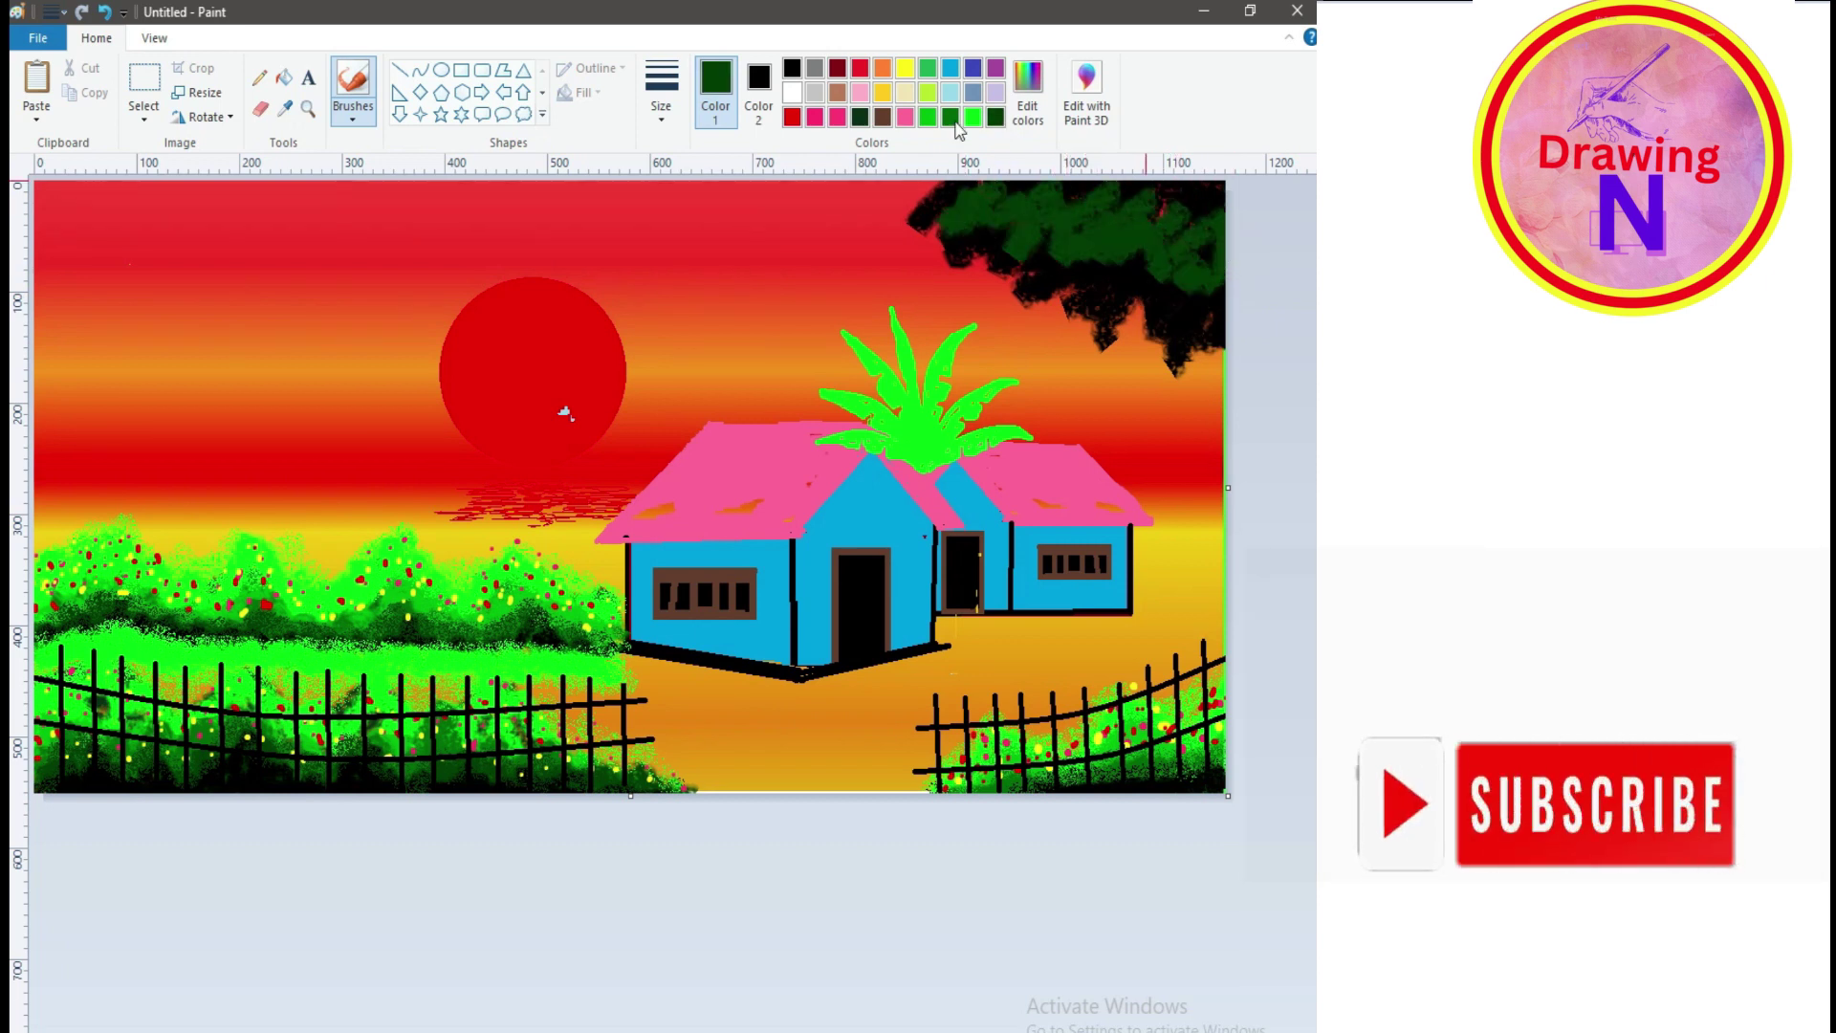
drag(1161, 404, 1181, 340)
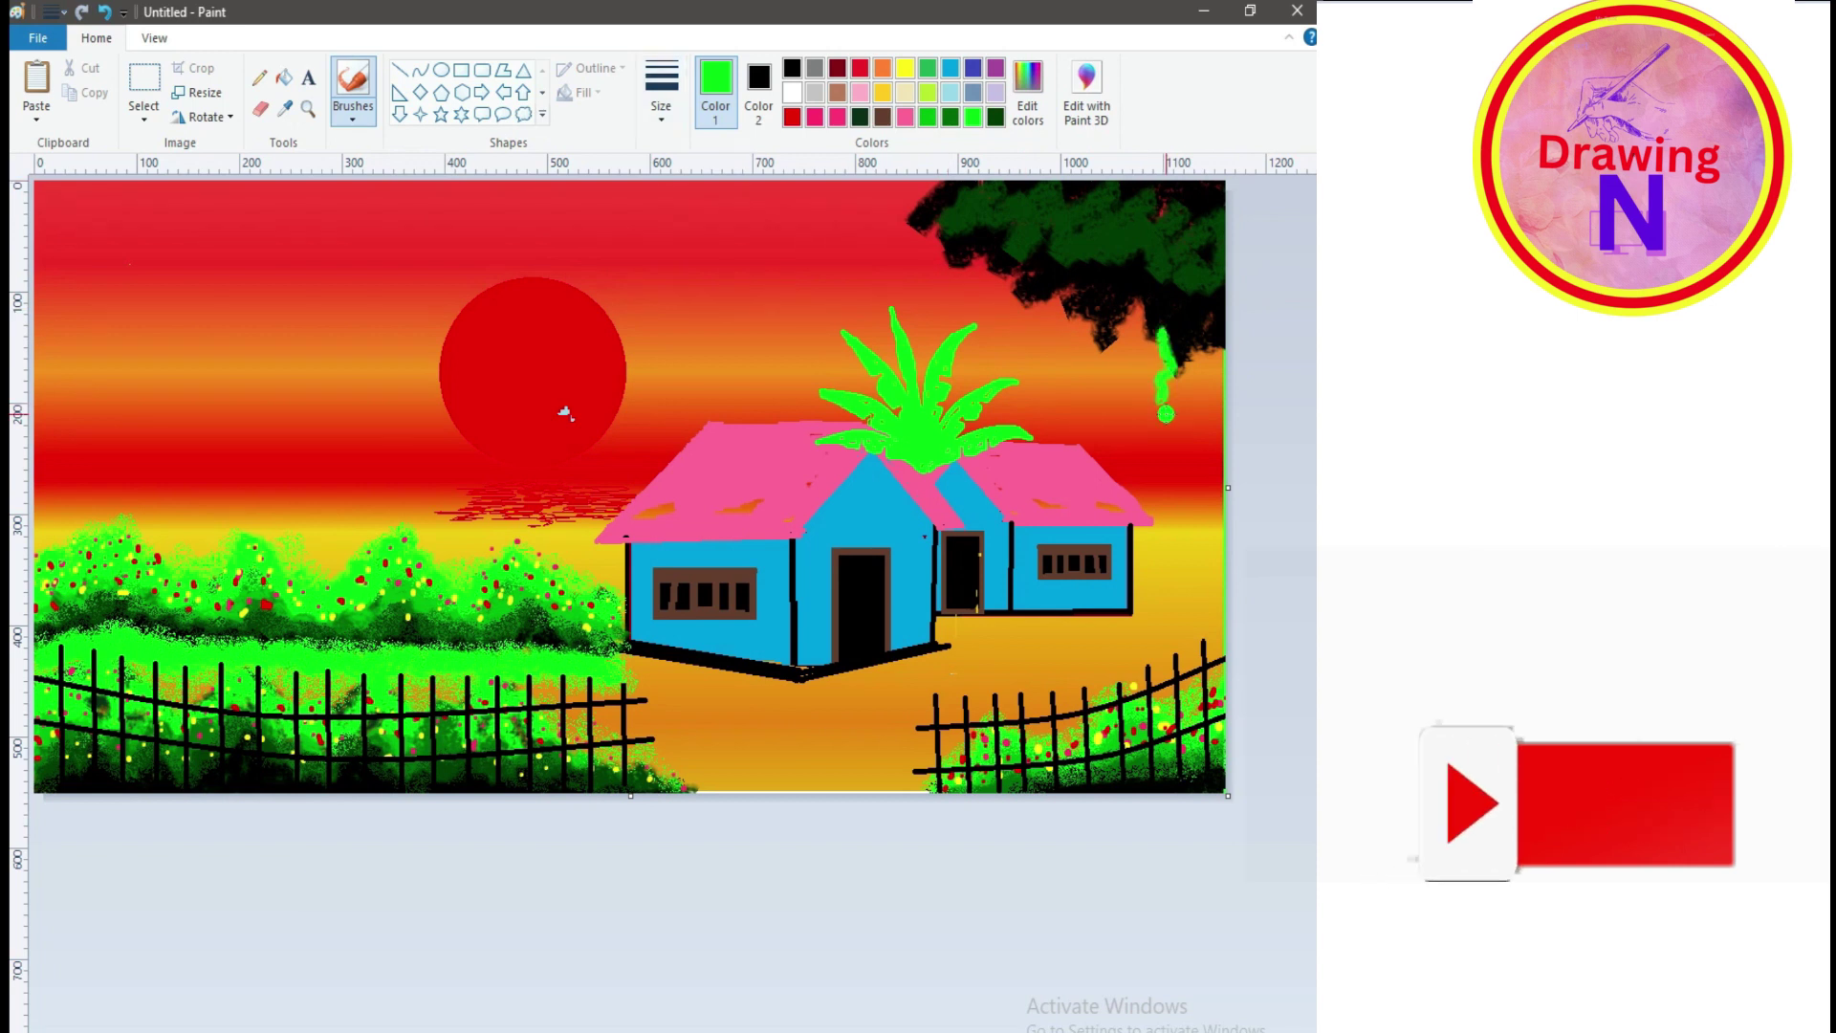
mouse_move(1090, 396)
mouse_down()
mouse_move(1100, 327)
mouse_move(1144, 304)
mouse_move(1050, 352)
mouse_up()
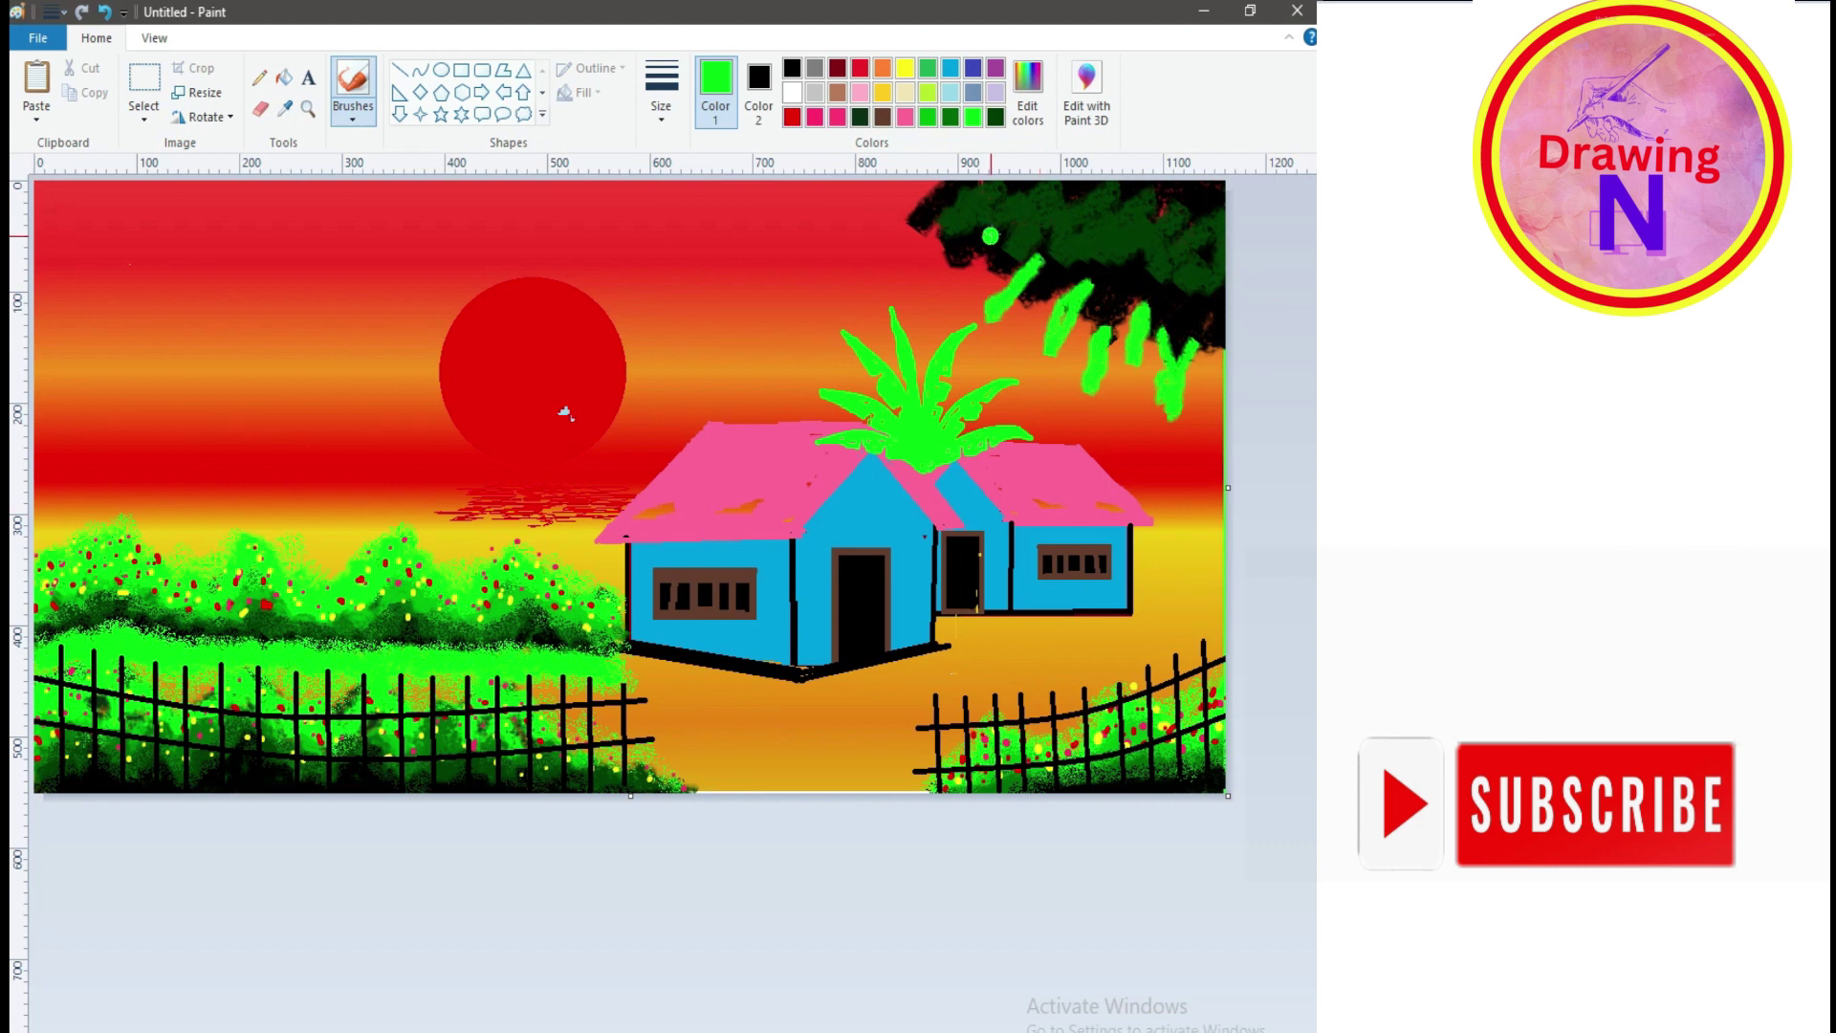
drag(999, 183, 890, 194)
mouse_move(985, 229)
mouse_down()
mouse_move(923, 251)
mouse_move(903, 287)
mouse_move(977, 273)
mouse_move(990, 334)
mouse_up()
mouse_move(1100, 267)
mouse_down()
mouse_move(1014, 334)
mouse_move(1057, 362)
mouse_up()
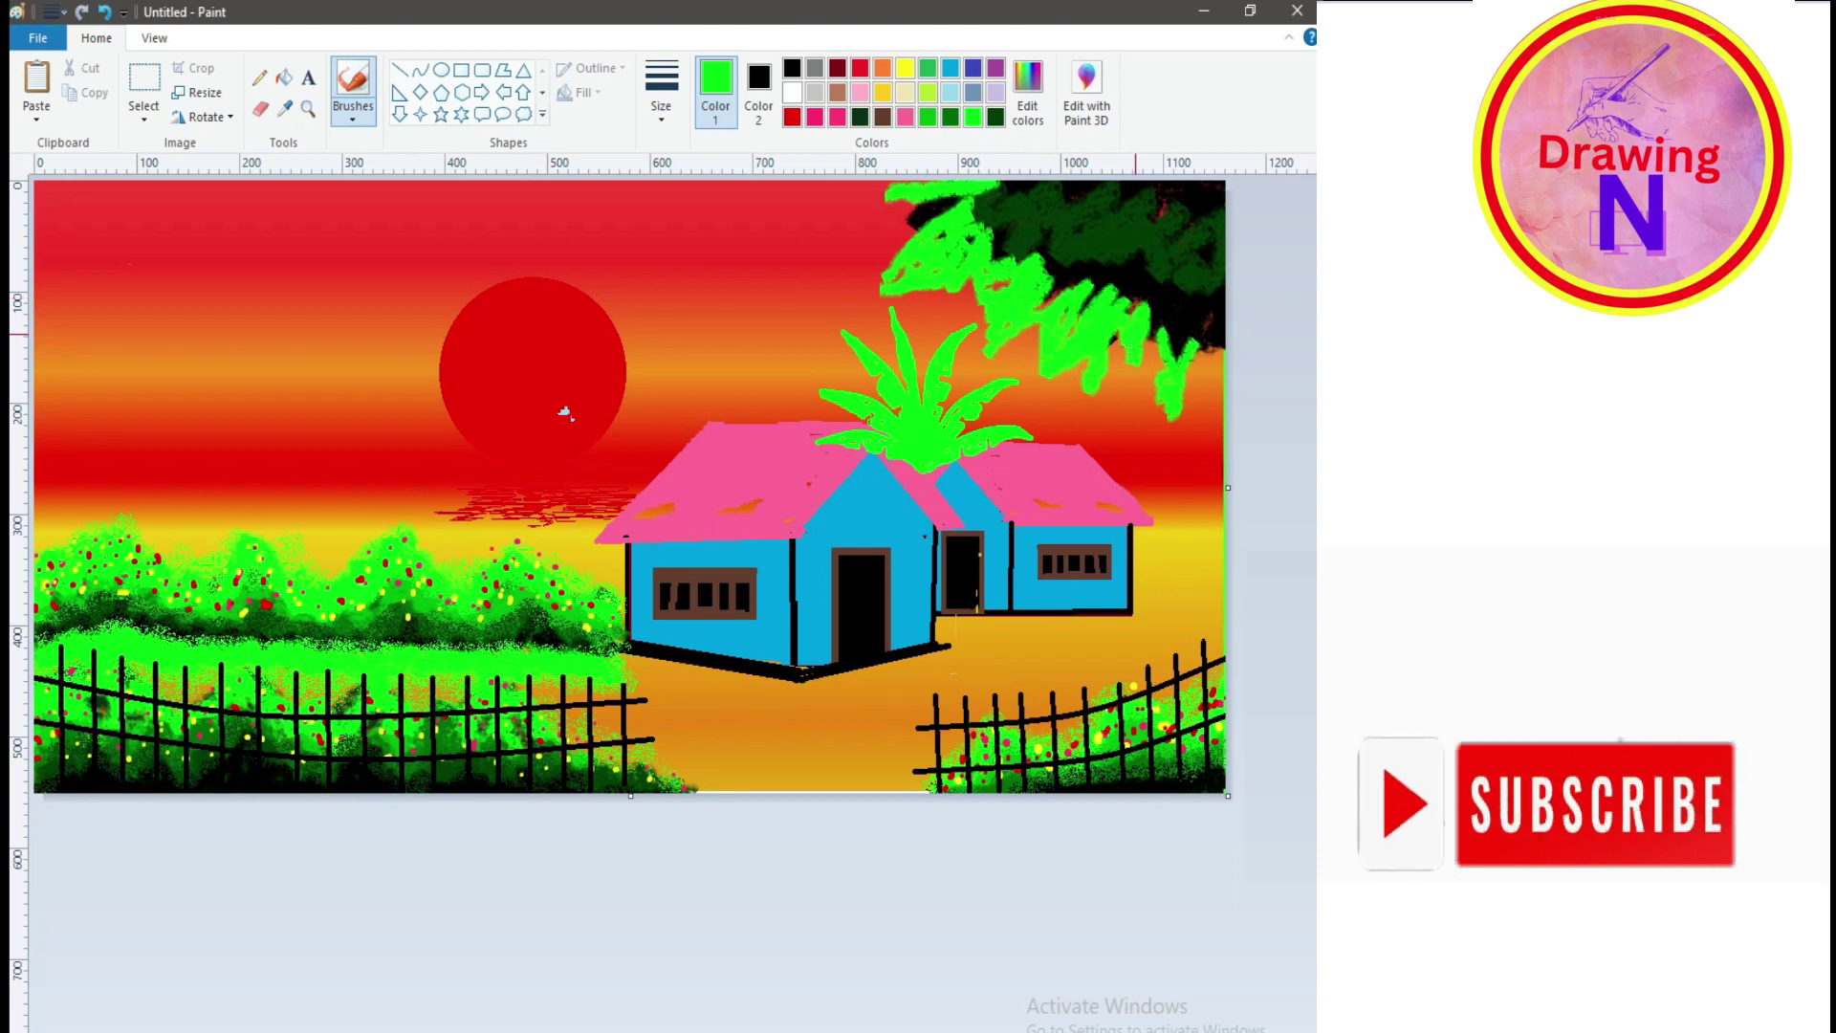
- Sweep darker green strokes across the canopy, then set up a bright green spray brush
click(928, 117)
mouse_move(909, 183)
mouse_down()
mouse_move(995, 260)
mouse_move(1133, 324)
mouse_move(1228, 339)
mouse_up()
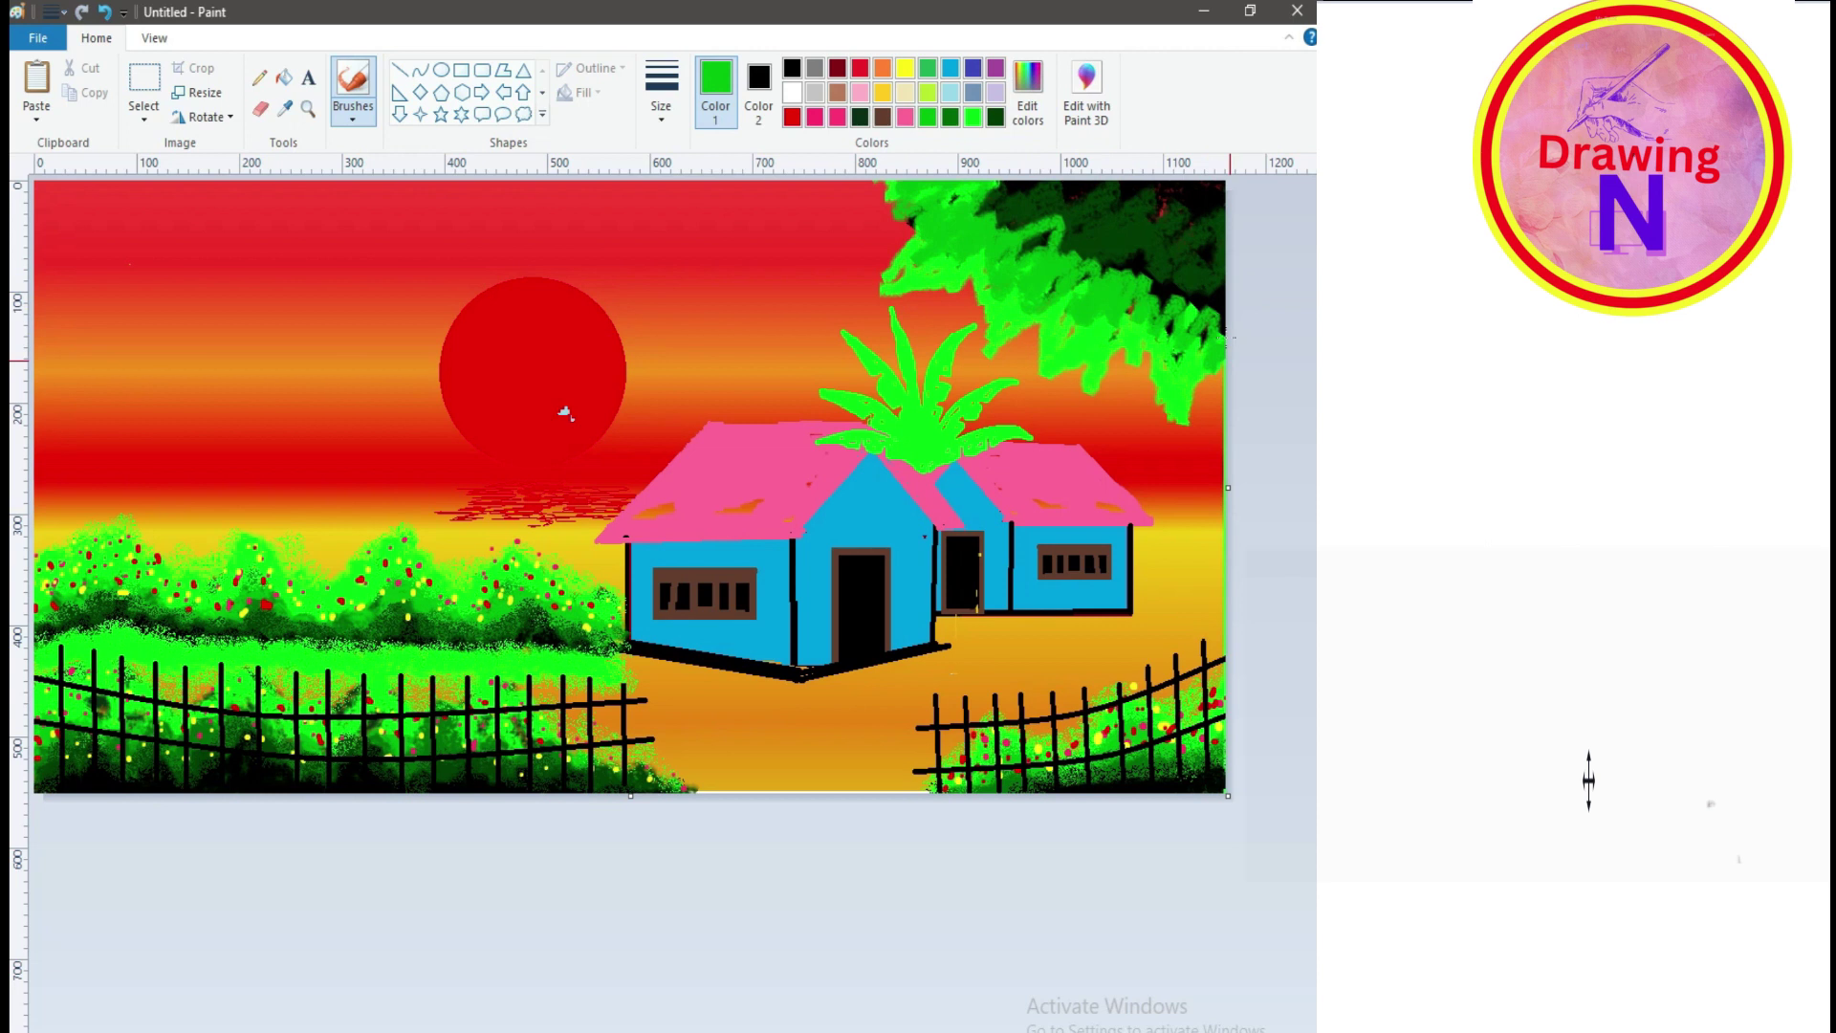
click(950, 116)
mouse_move(1133, 215)
mouse_down()
mouse_move(1188, 280)
mouse_move(979, 228)
mouse_up()
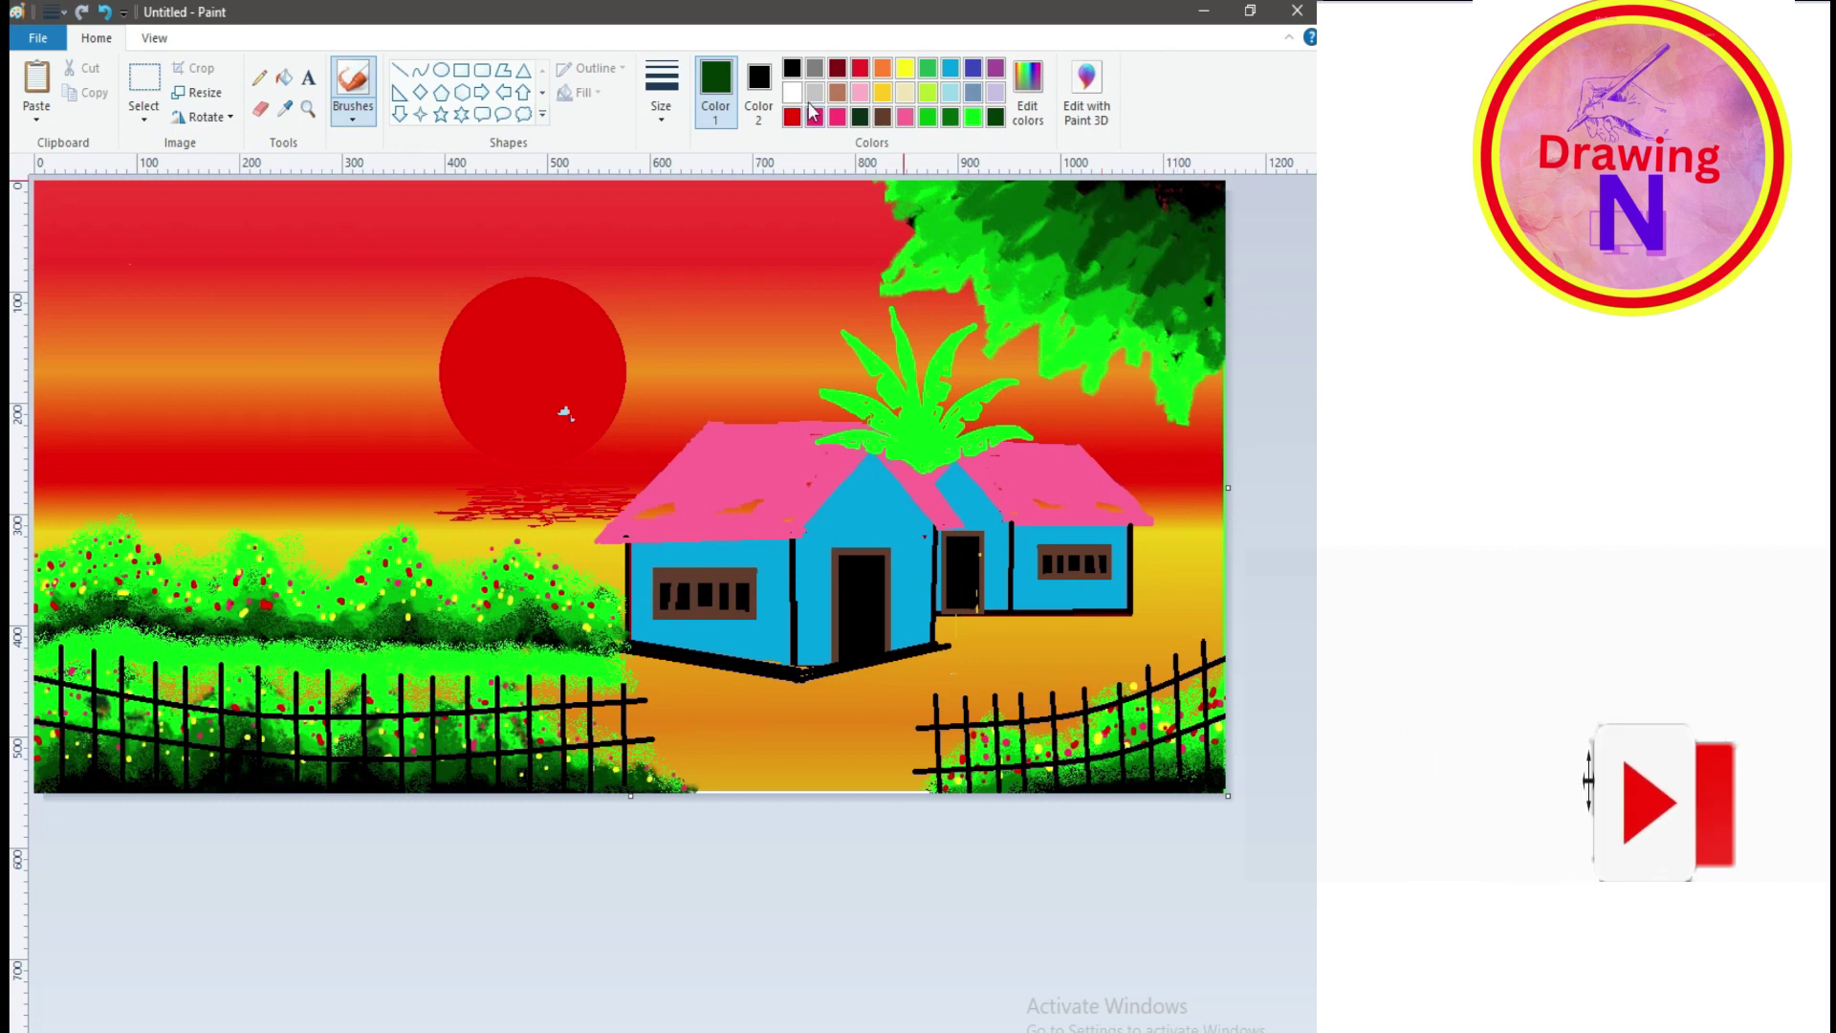
click(353, 108)
click(393, 197)
click(973, 117)
- Spray bright and dark green texture over the tree and set the second colour to bright green
mouse_move(928, 191)
mouse_down()
mouse_move(870, 277)
mouse_move(980, 254)
mouse_move(1056, 341)
mouse_move(1195, 421)
mouse_move(1114, 316)
mouse_up()
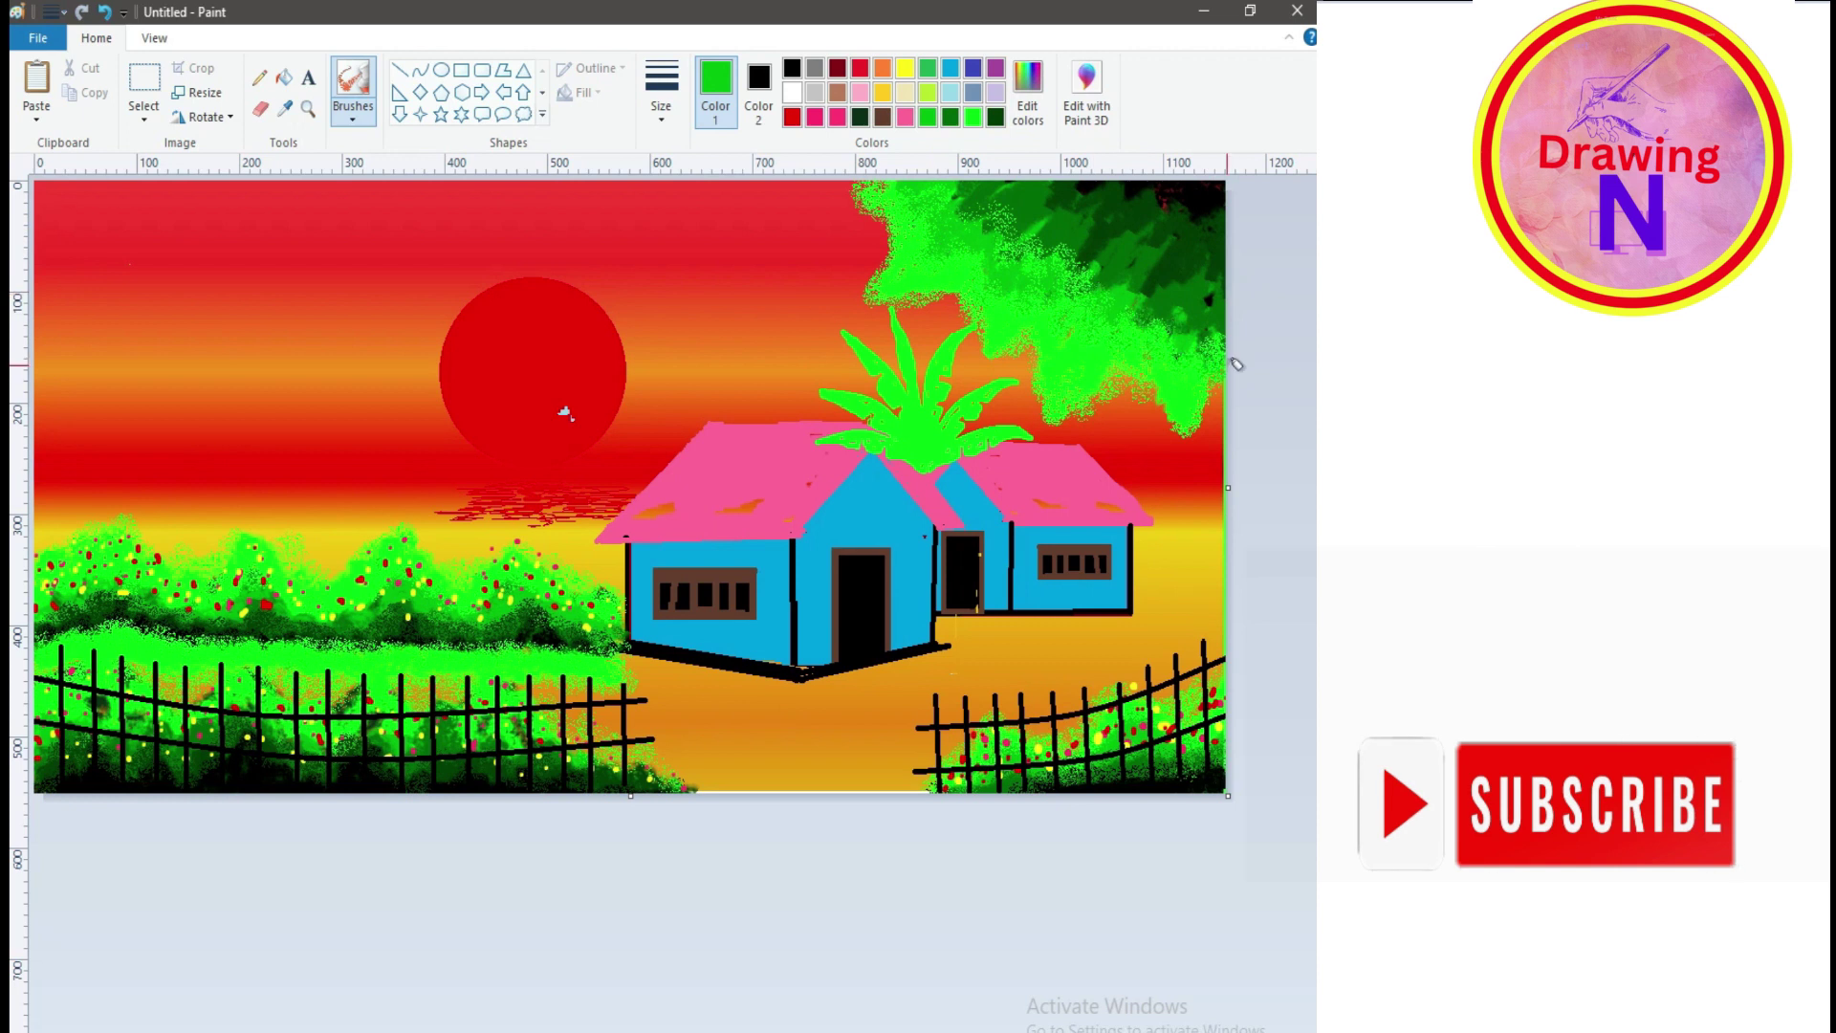
drag(1019, 234, 1186, 326)
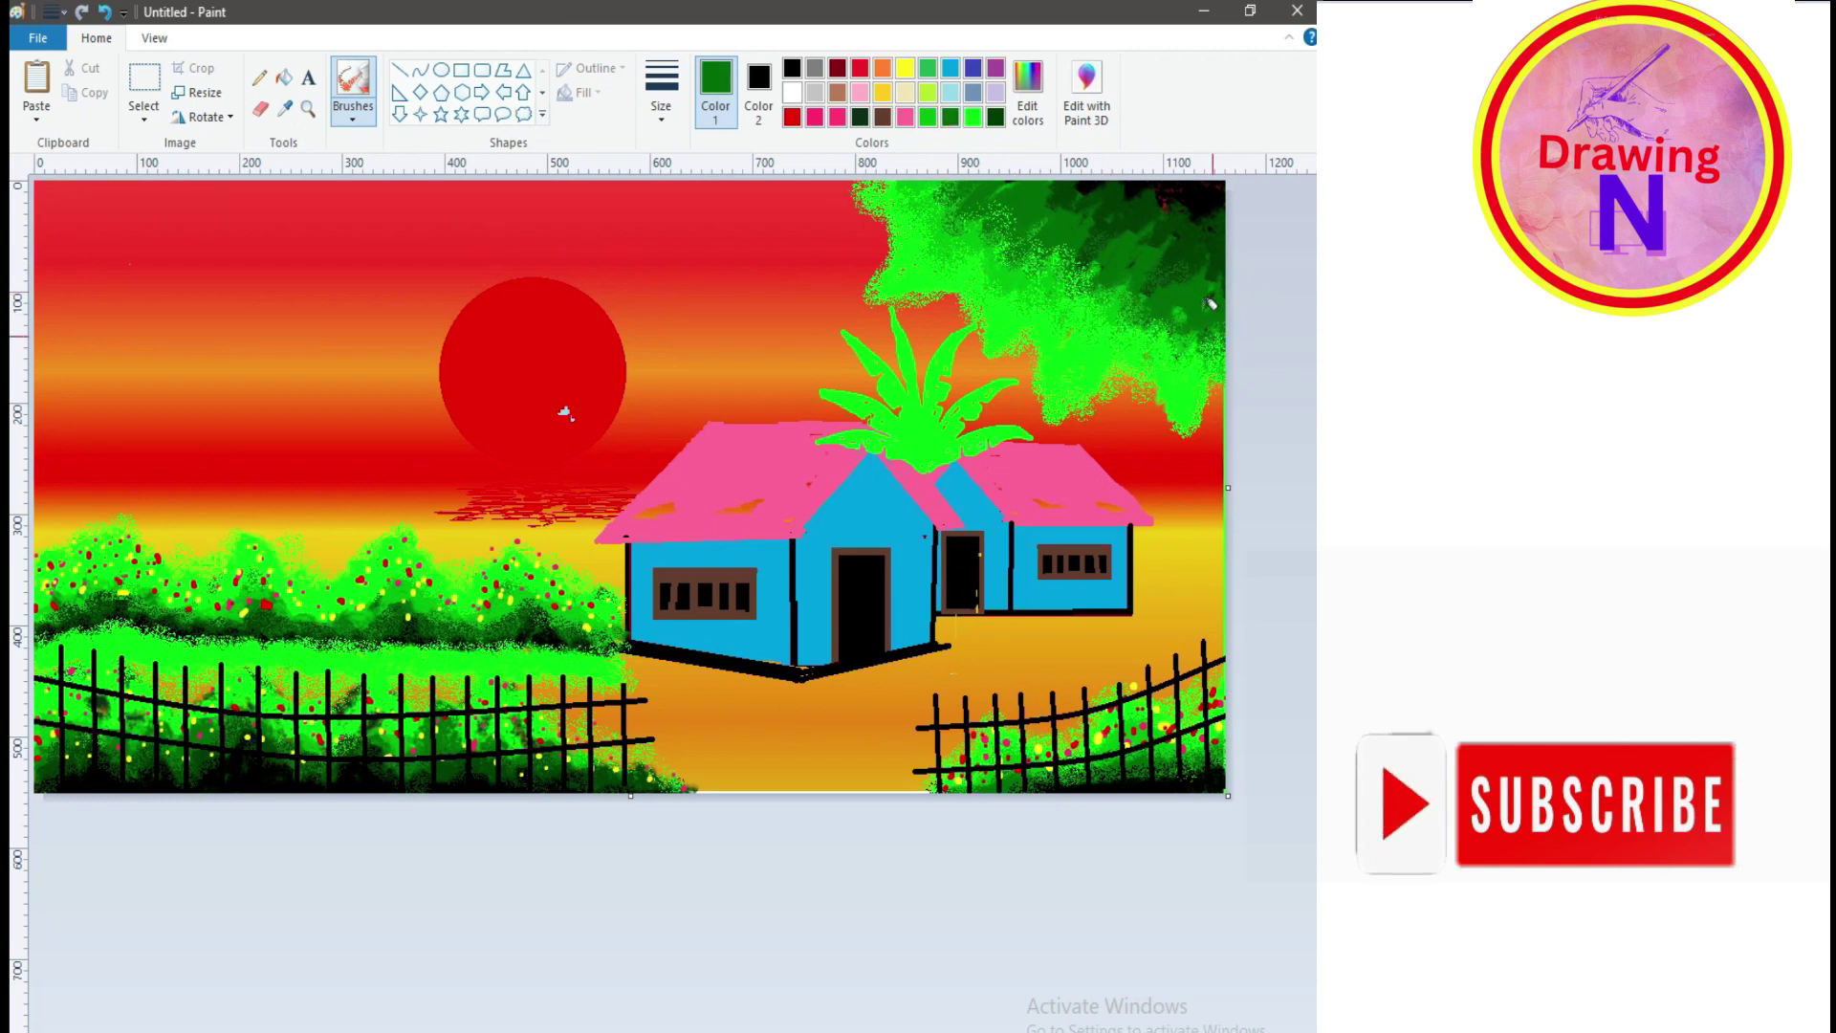
drag(1006, 175, 1066, 175)
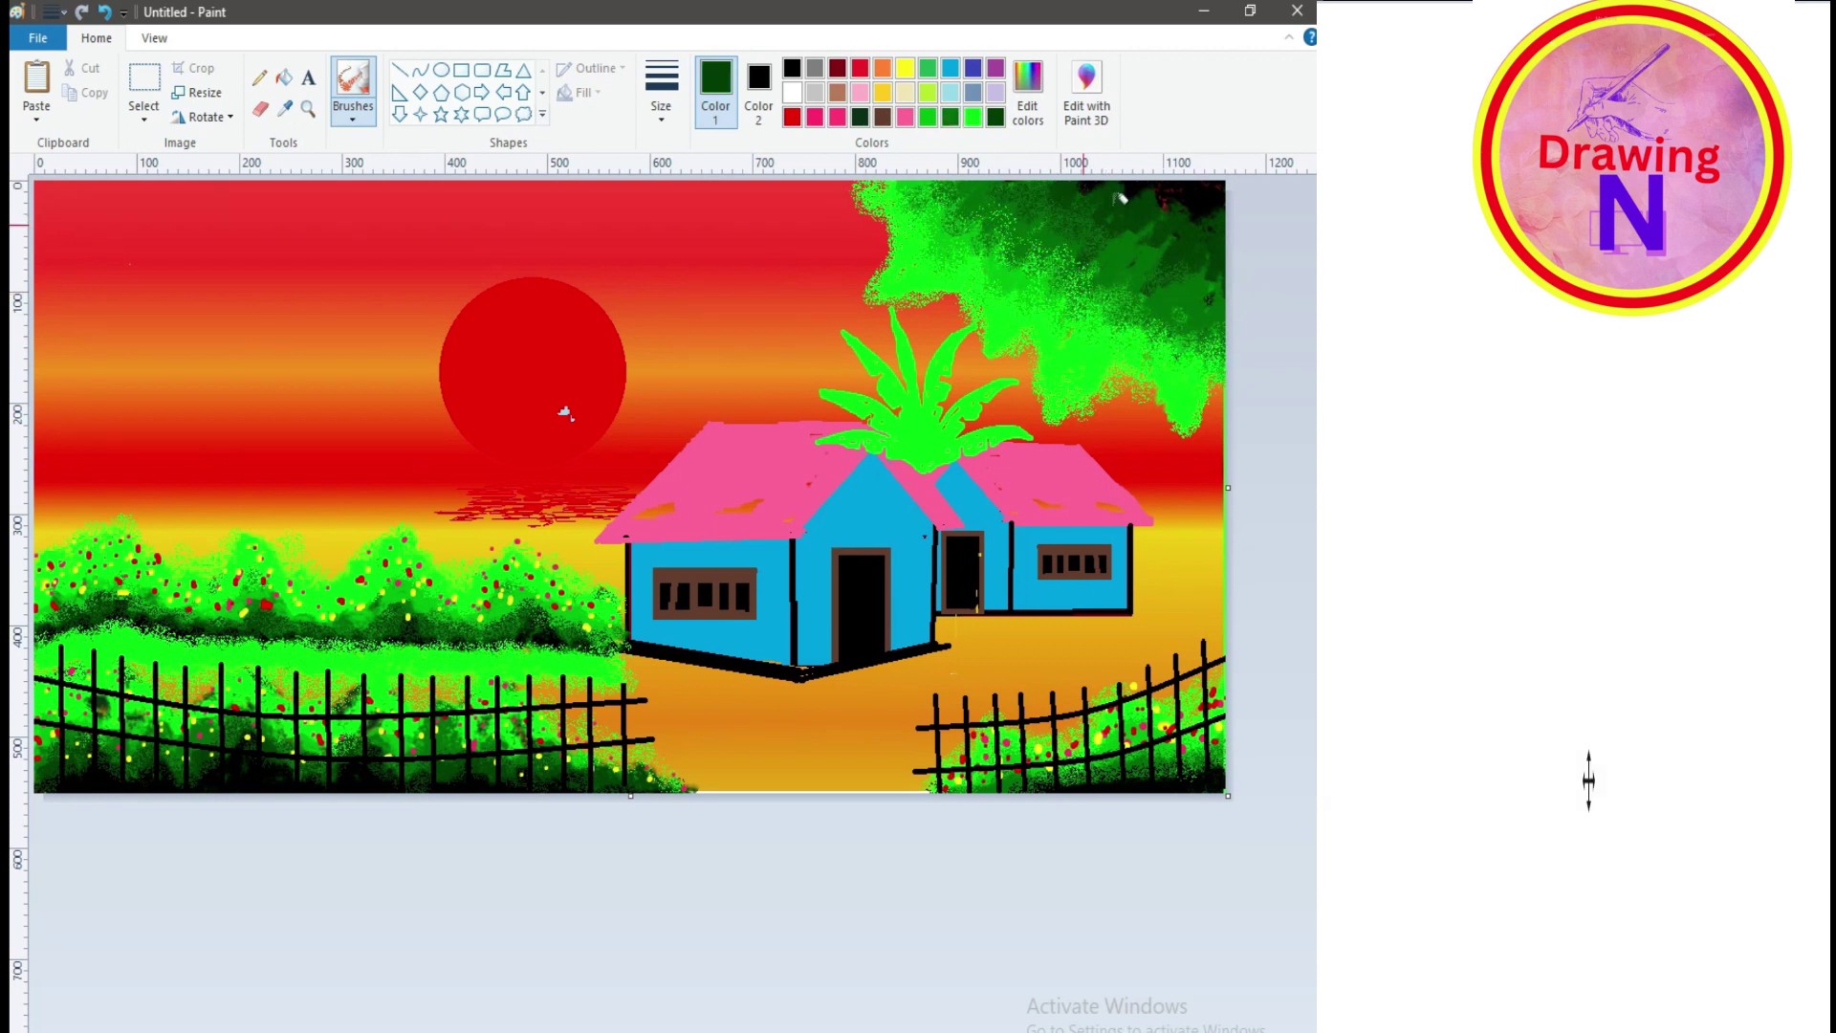
click(758, 91)
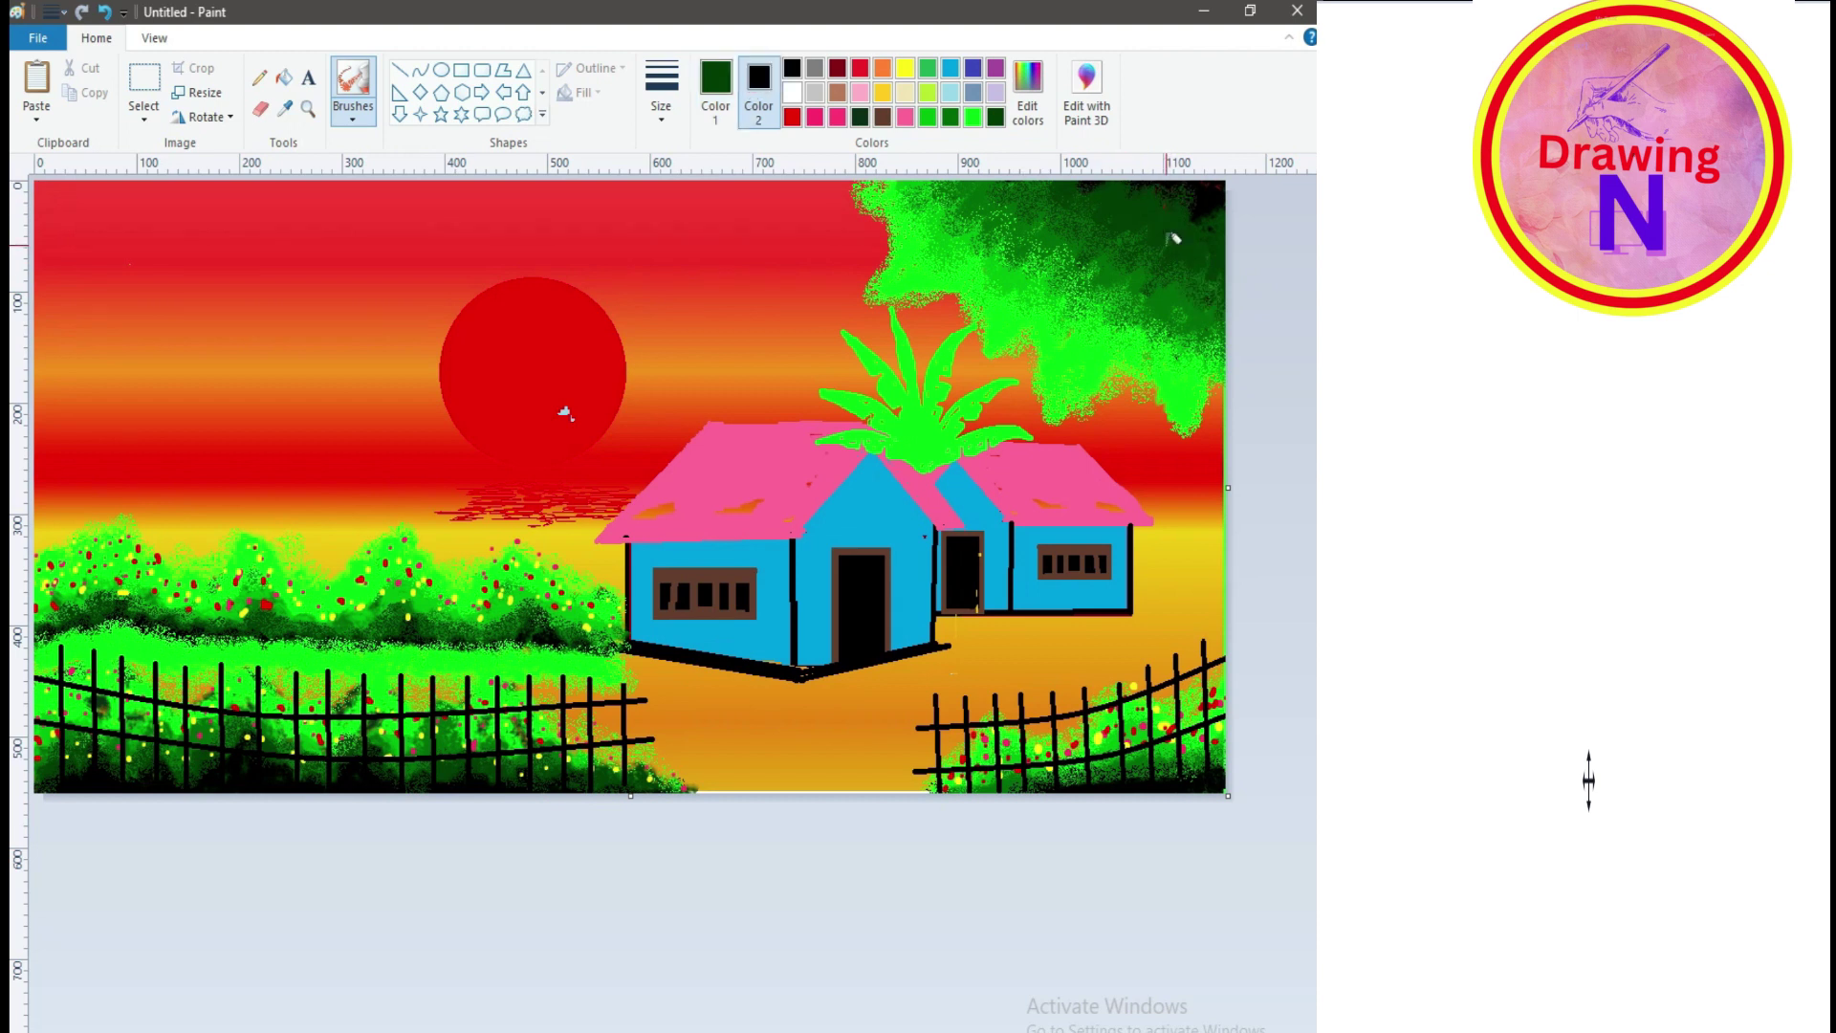
click(973, 117)
- Extend the foliage leftward along the top edge with bright green spray
click(259, 76)
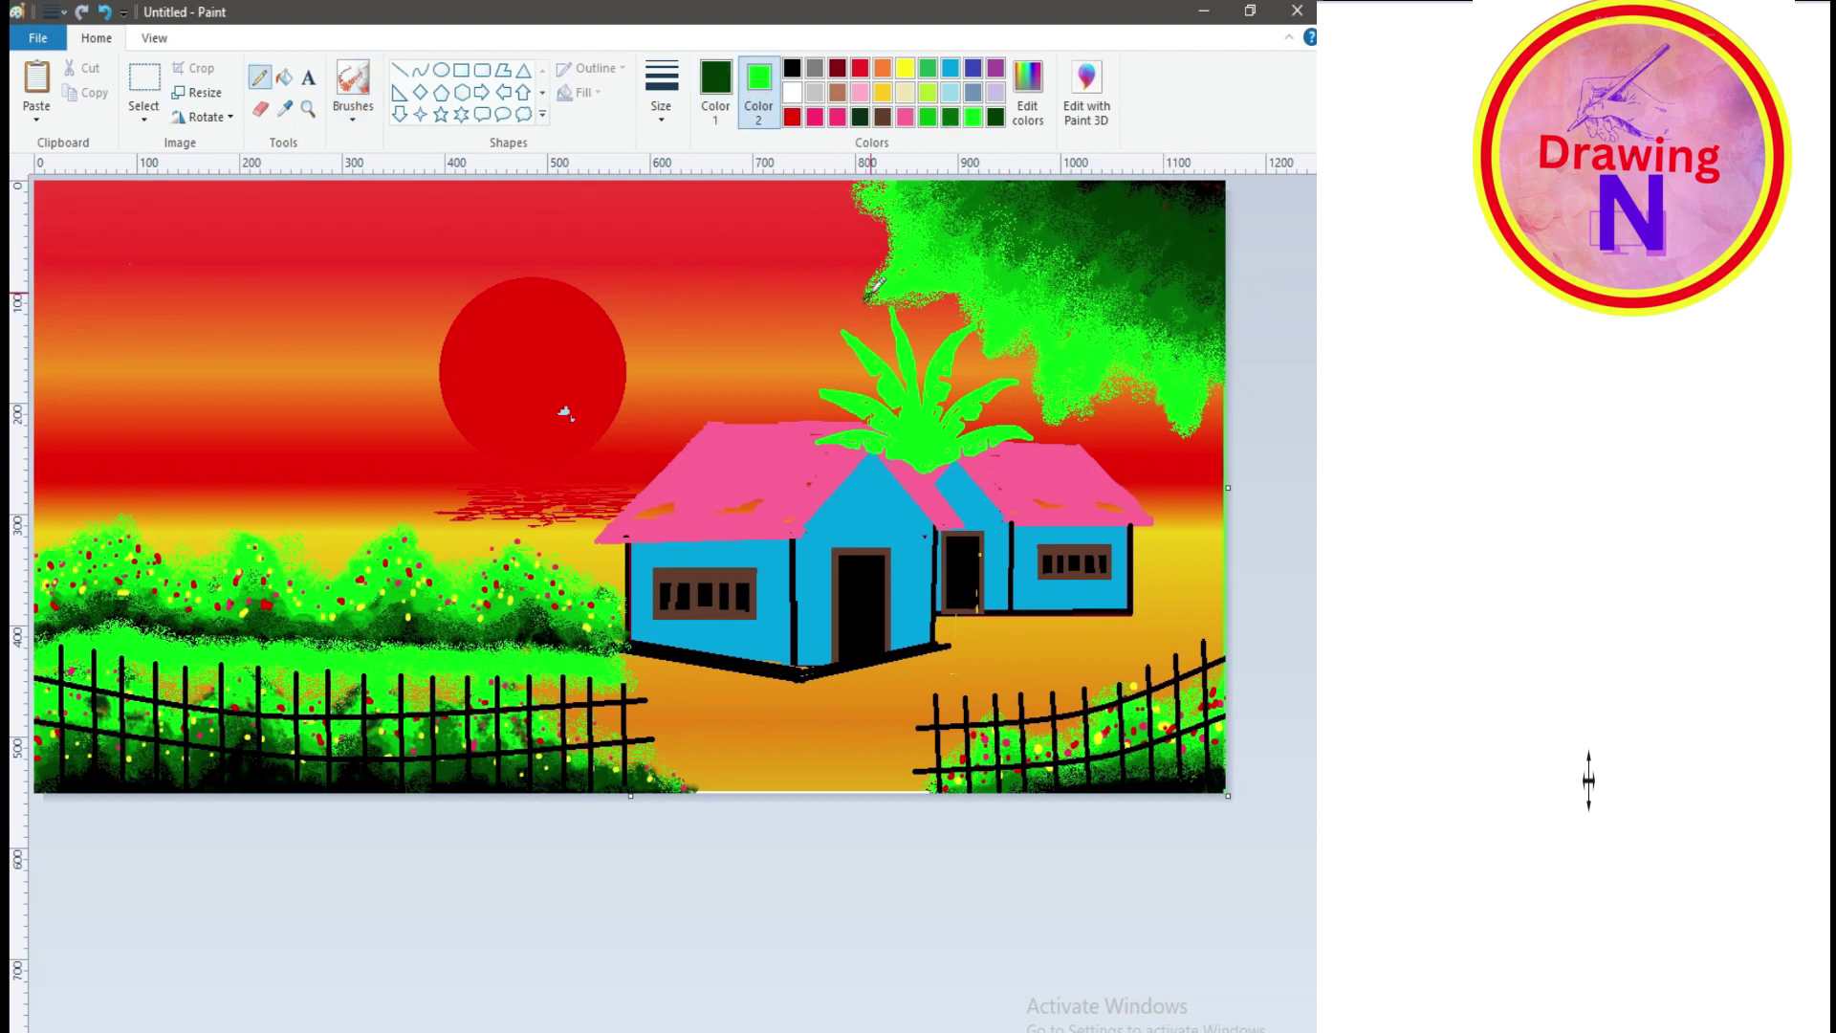
click(715, 91)
click(973, 117)
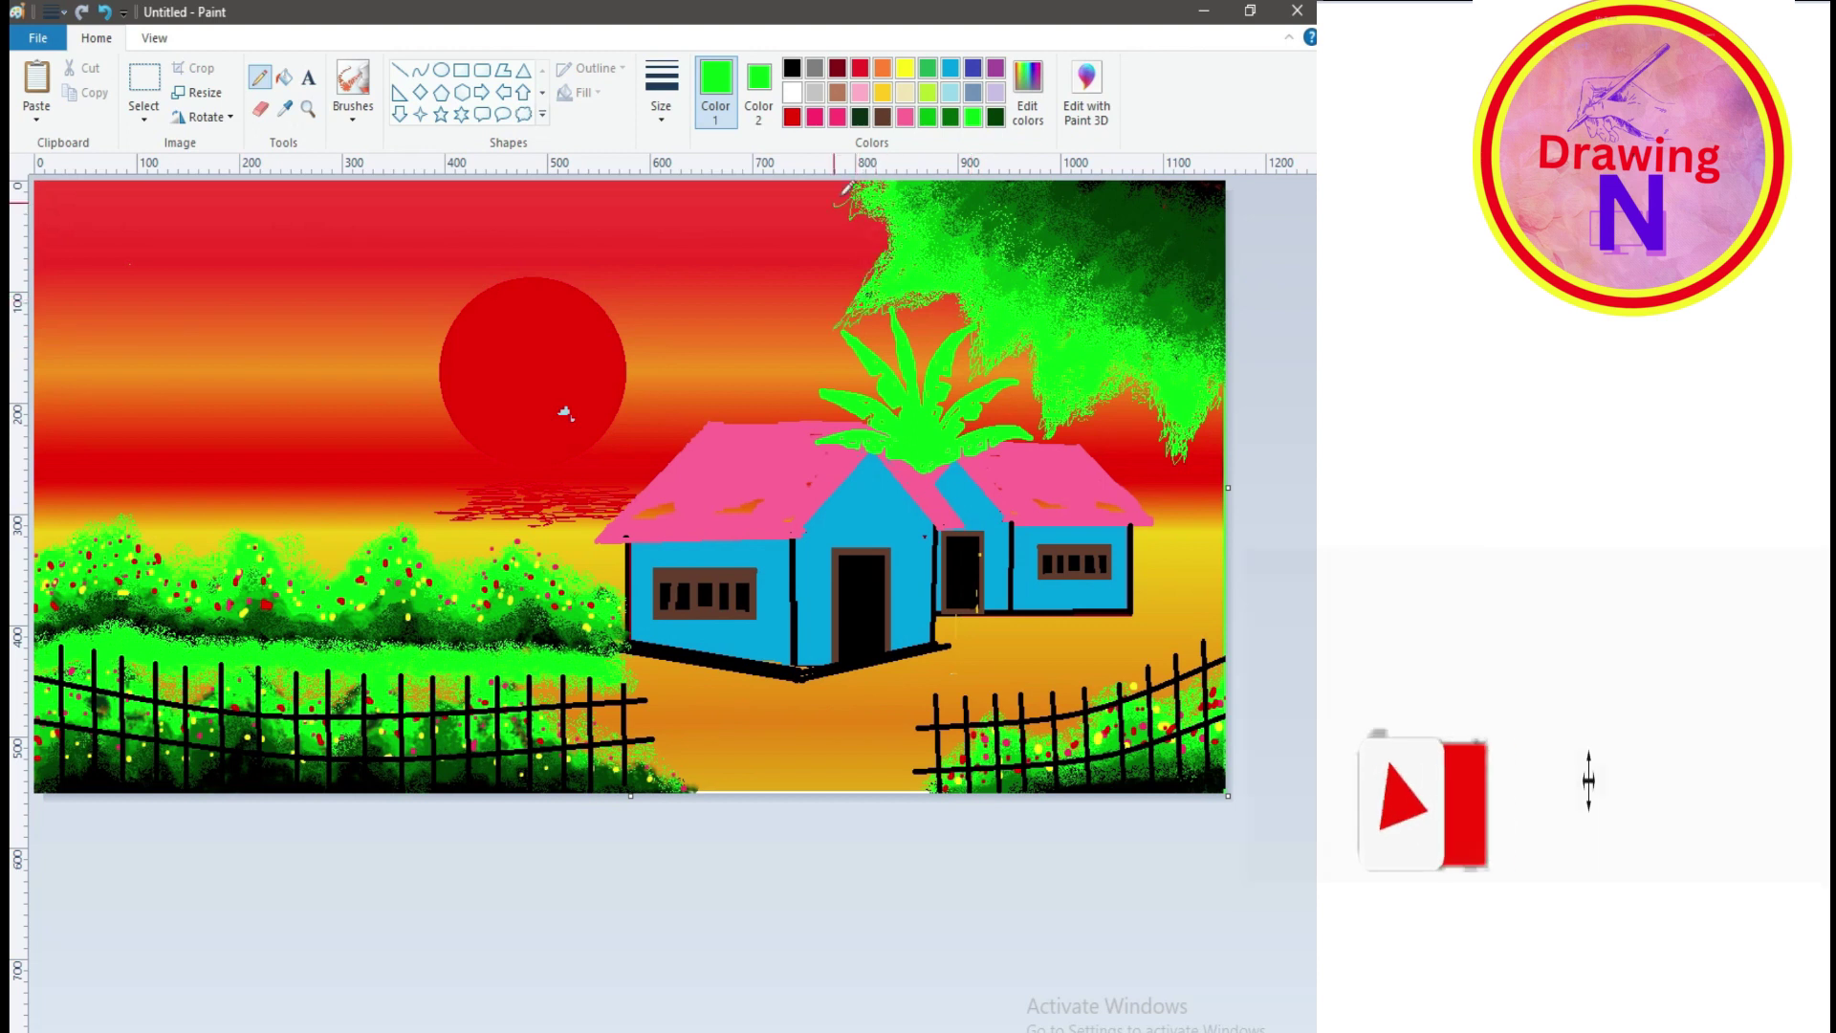
click(353, 81)
drag(793, 191, 885, 209)
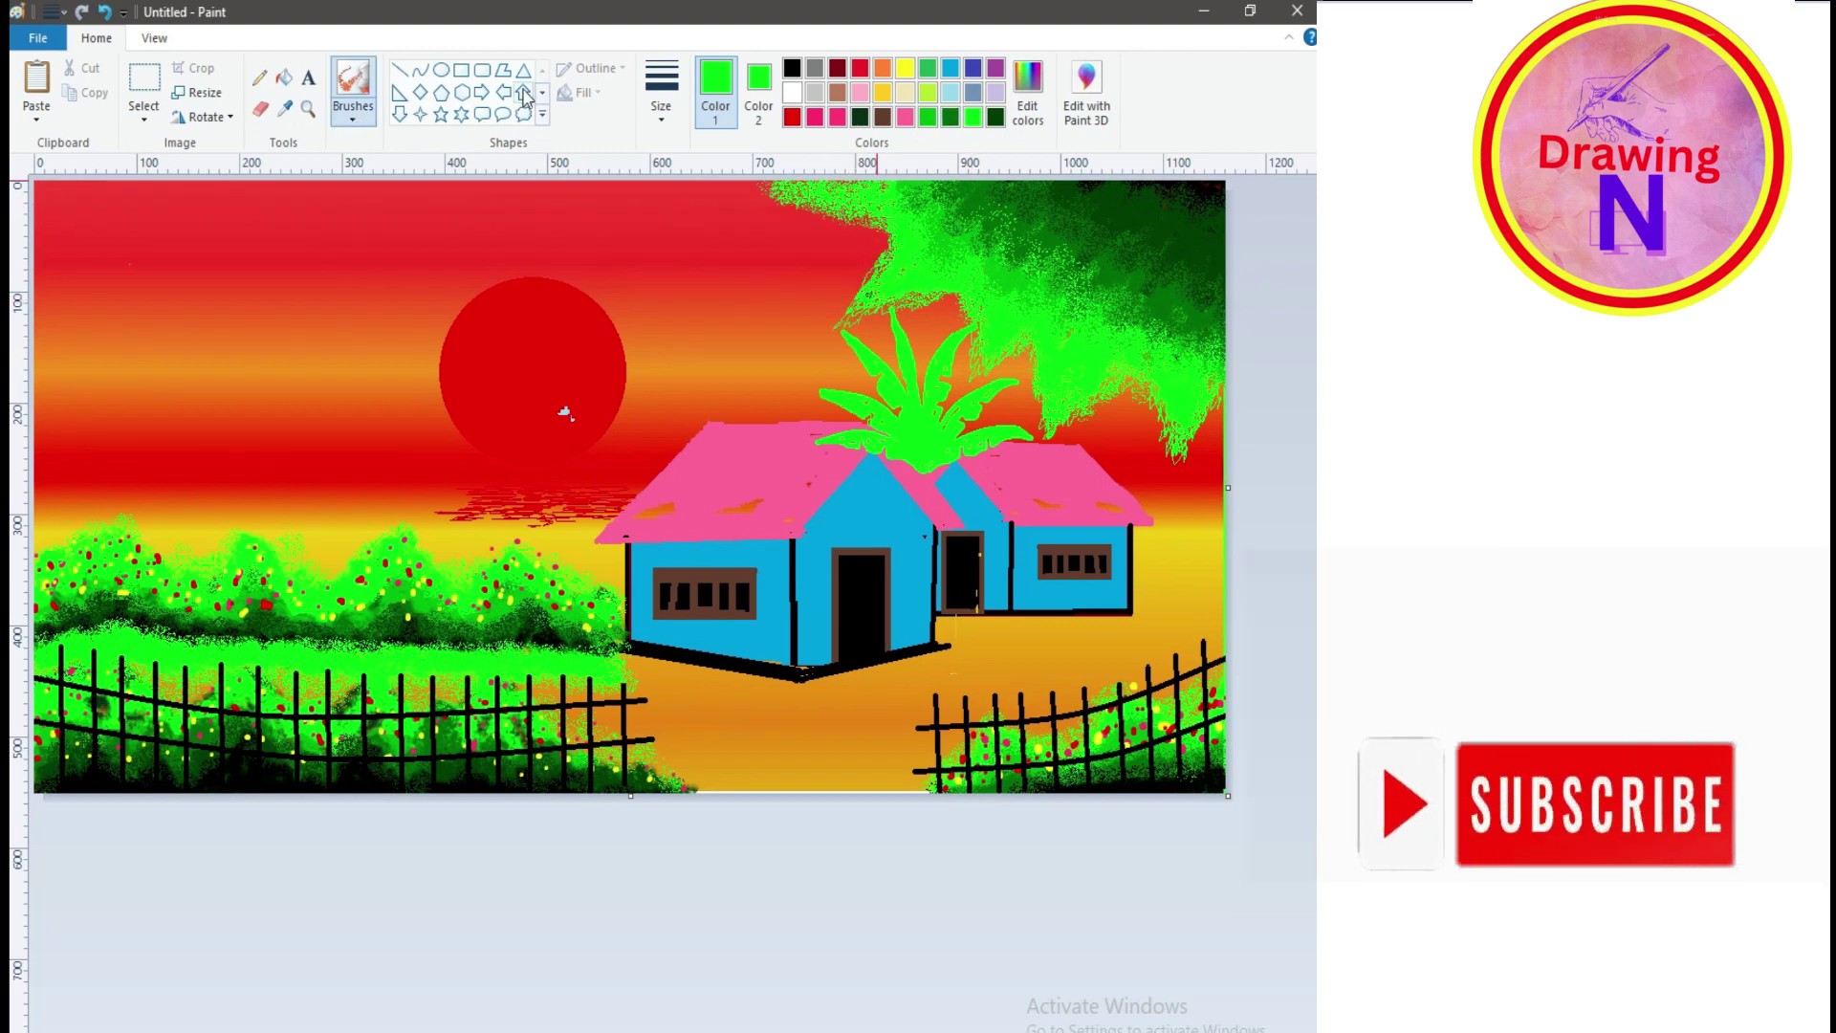
click(258, 76)
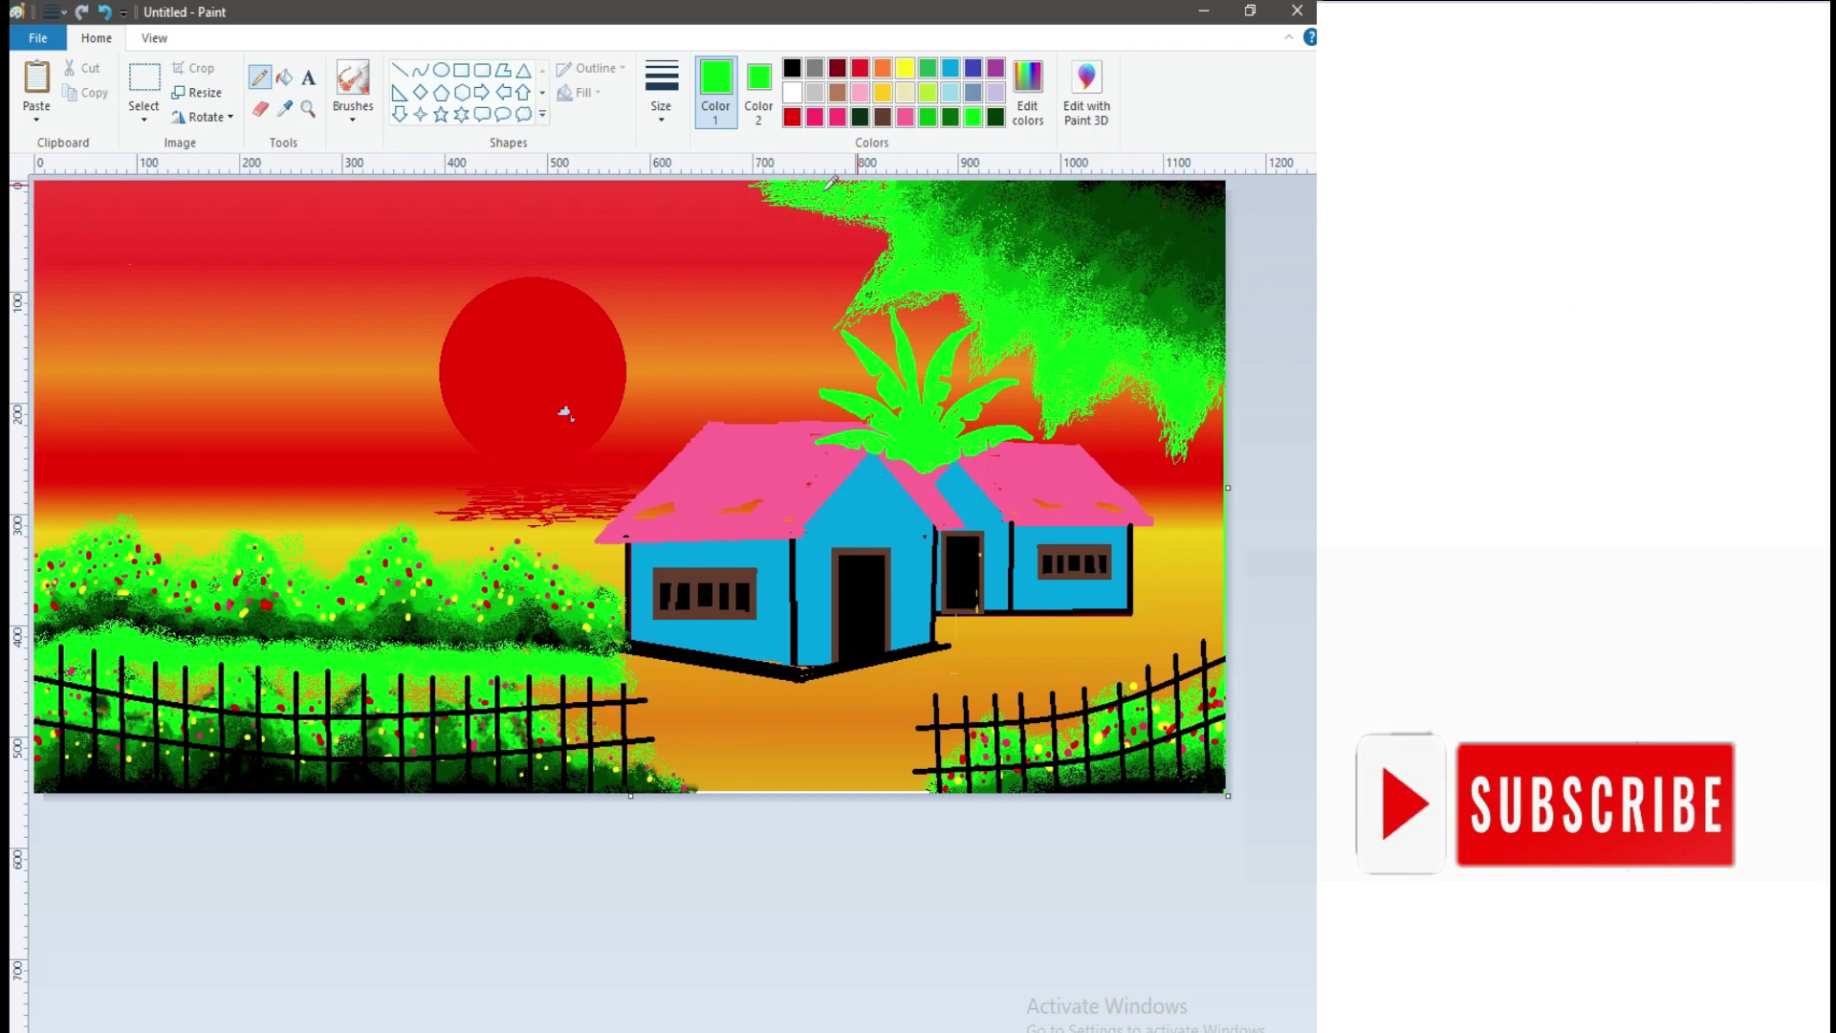